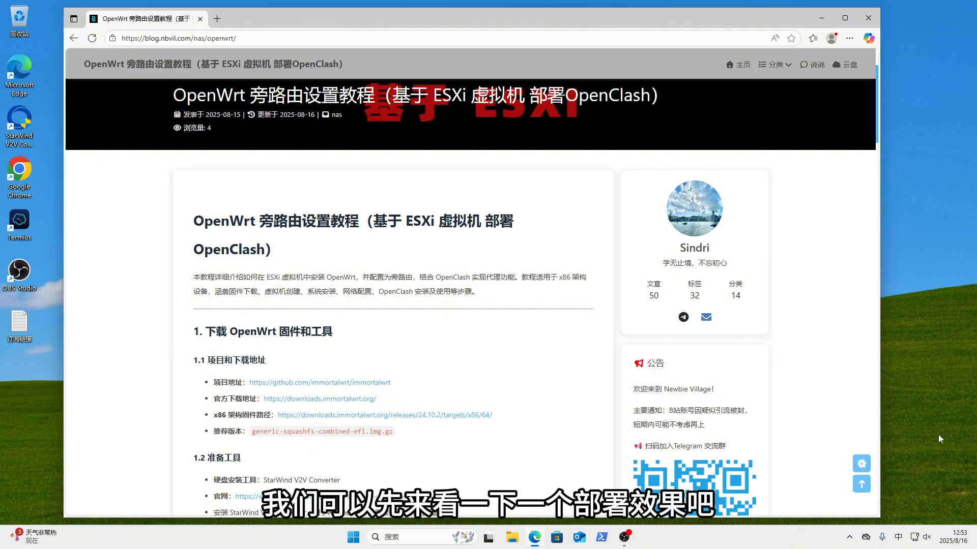
# - Load google.com in a new Edge tab beside the OpenWrt side-router tutorial
pyautogui.click(849, 537)
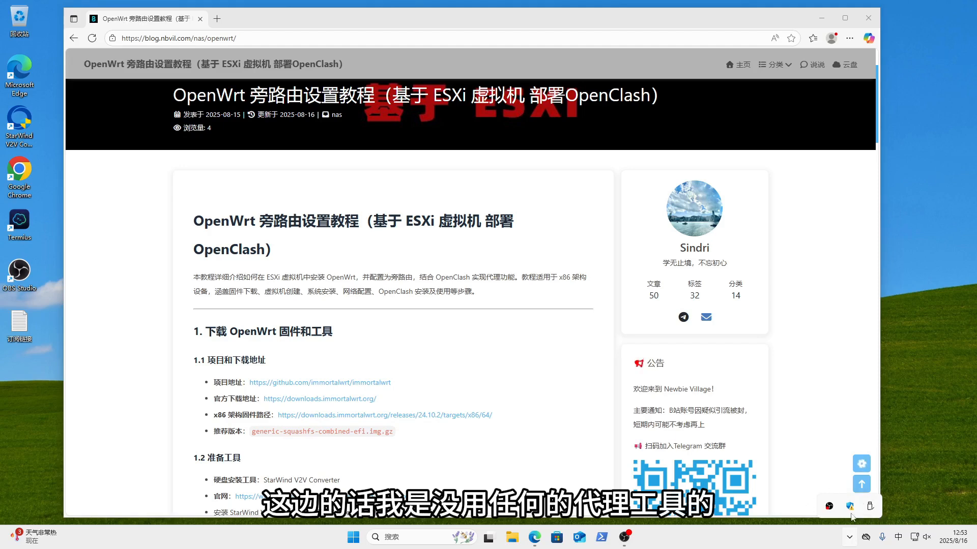
pyautogui.click(217, 18)
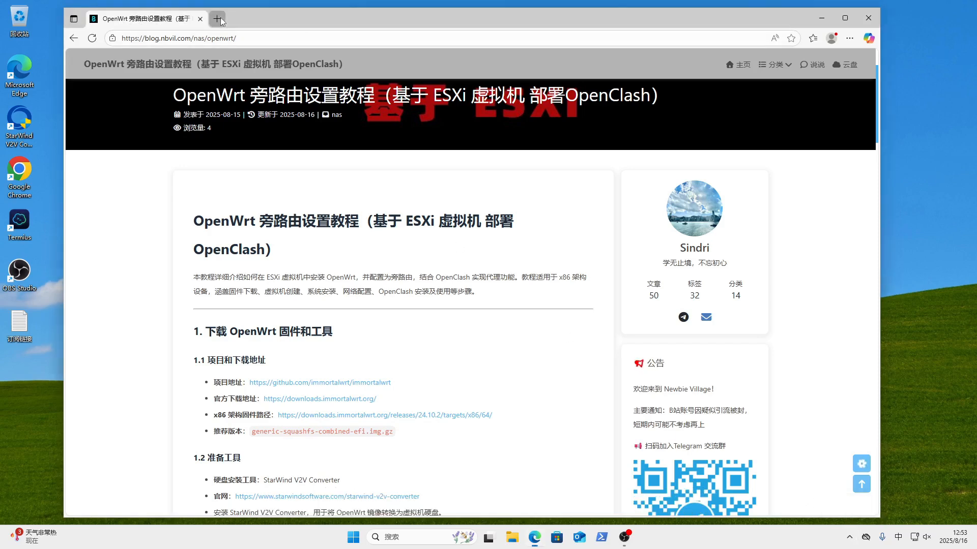
pyautogui.click(371, 60)
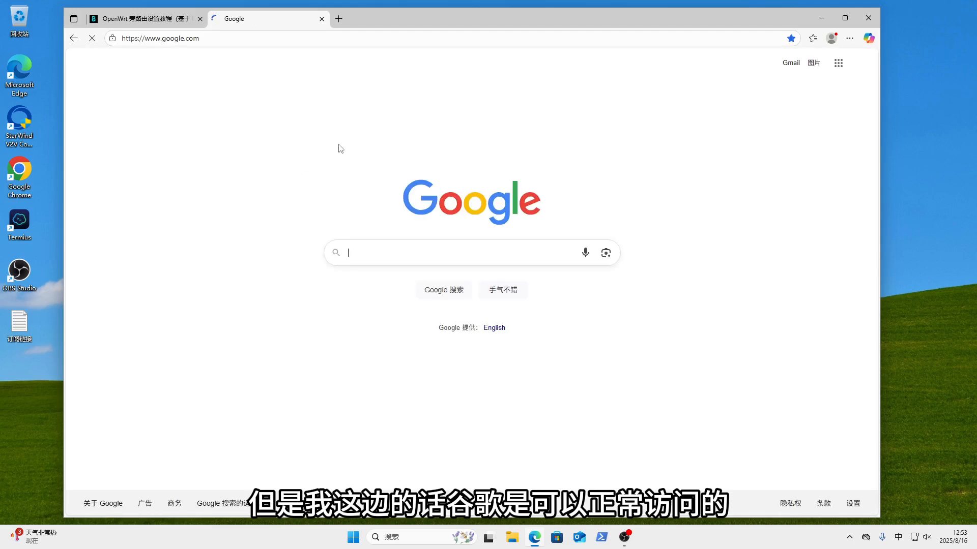
pyautogui.click(920, 537)
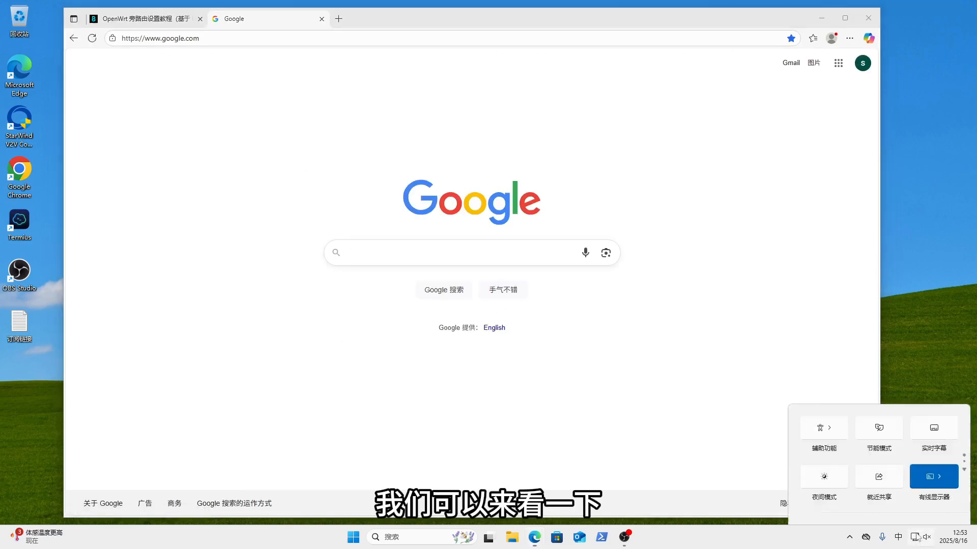
# - Open the Ethernet connection's details in Network & Internet and find the current gateway 192.168.95.2
pyautogui.click(954, 507)
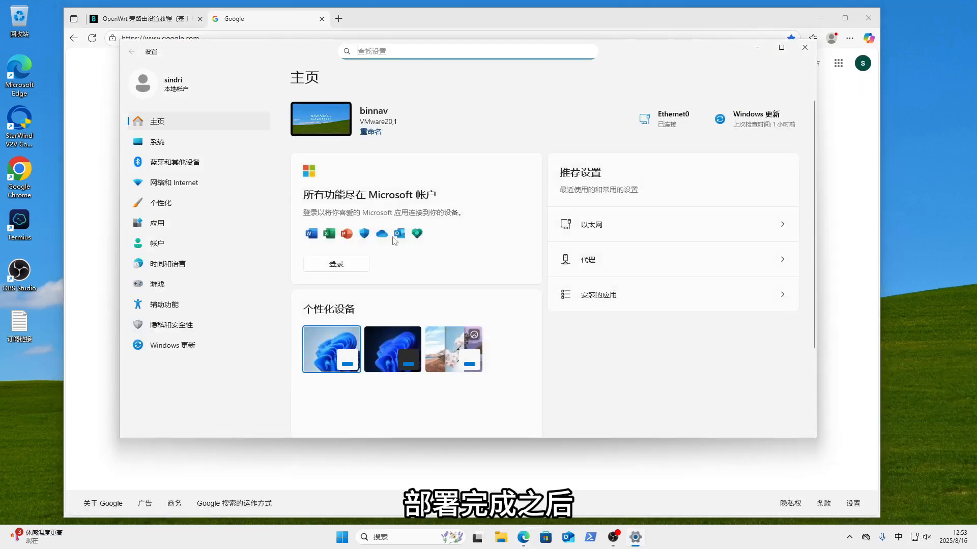
pyautogui.click(187, 179)
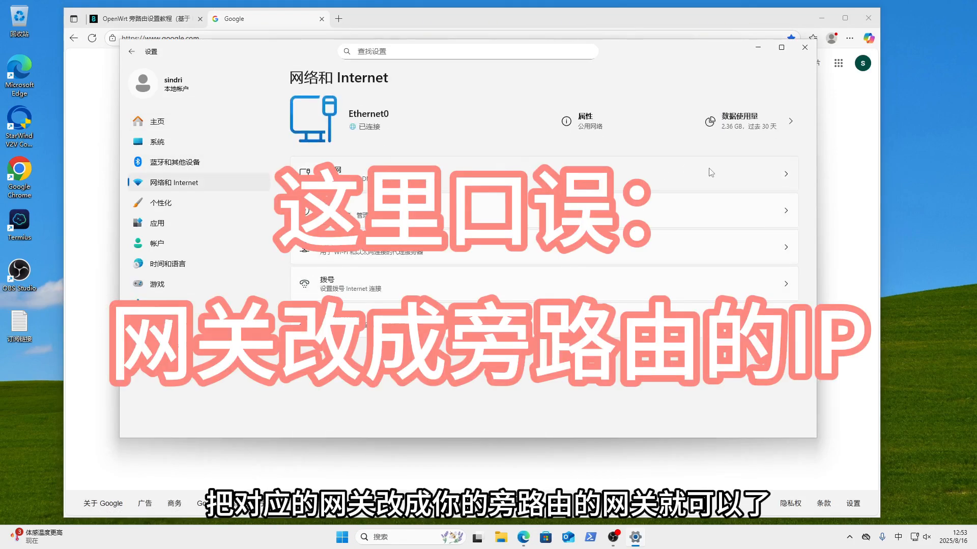
pyautogui.click(711, 173)
pyautogui.scroll(-5, 711, 173)
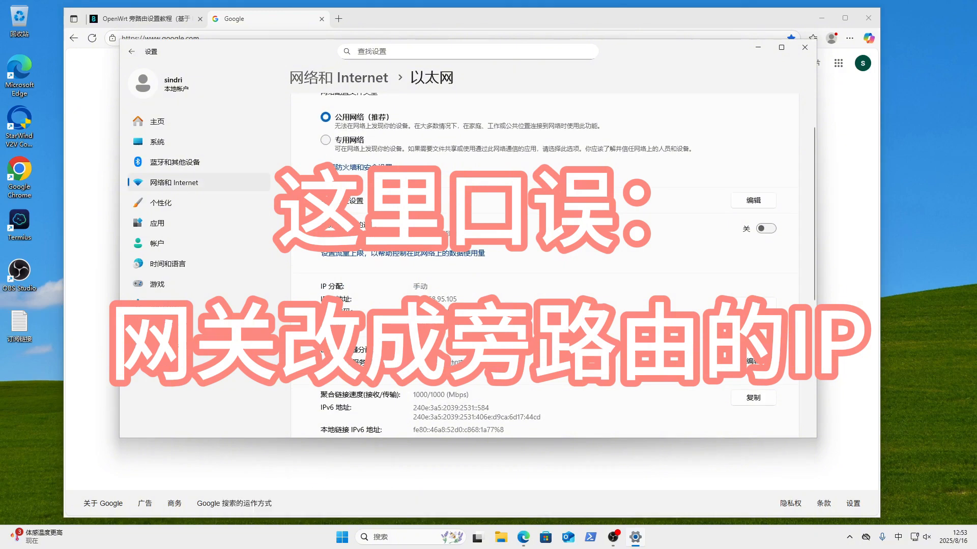
pyautogui.moveTo(459, 326); pyautogui.dragTo(396, 326)
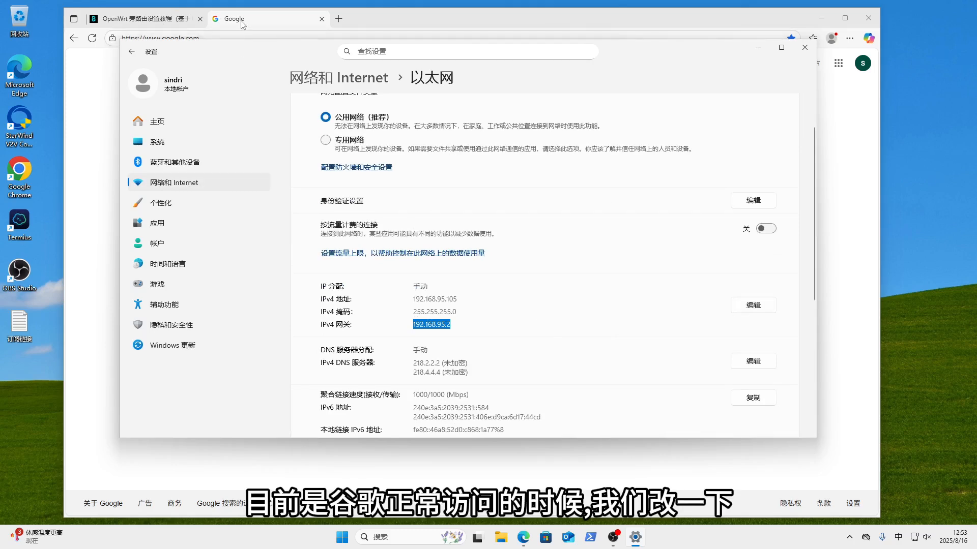
# - Edit the IP assignment so the IPv4 gateway is 192.168.95.1, and save it
pyautogui.click(746, 311)
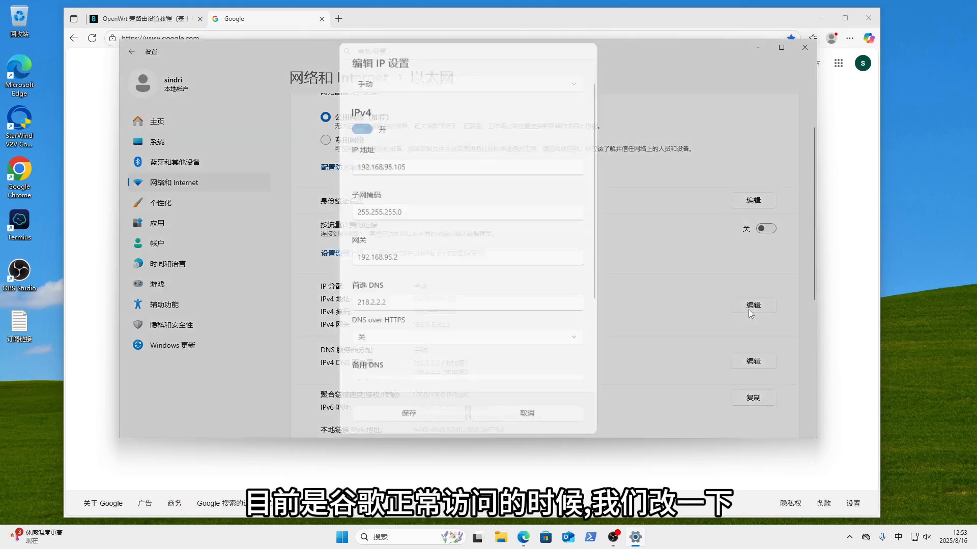
pyautogui.click(423, 253)
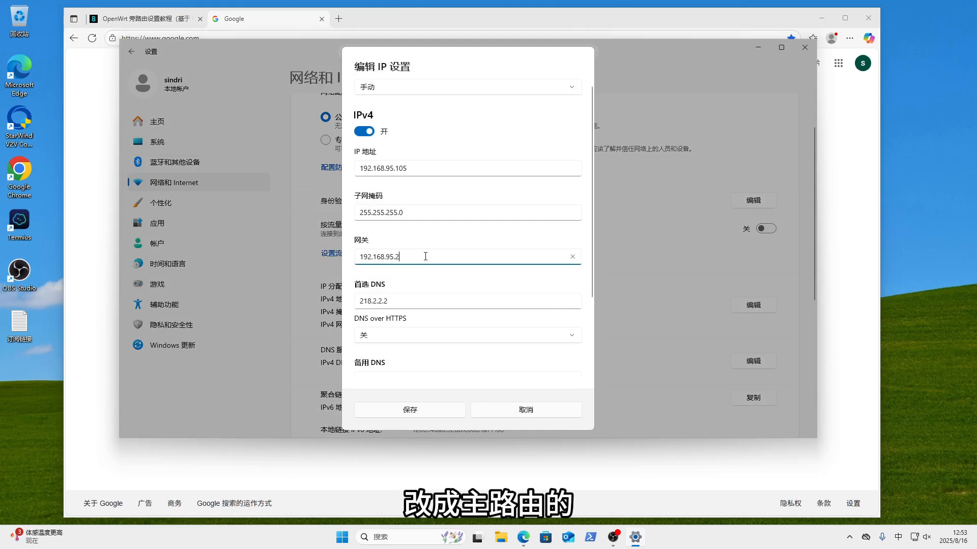
pyautogui.press('BackSpace')
pyautogui.write('1')
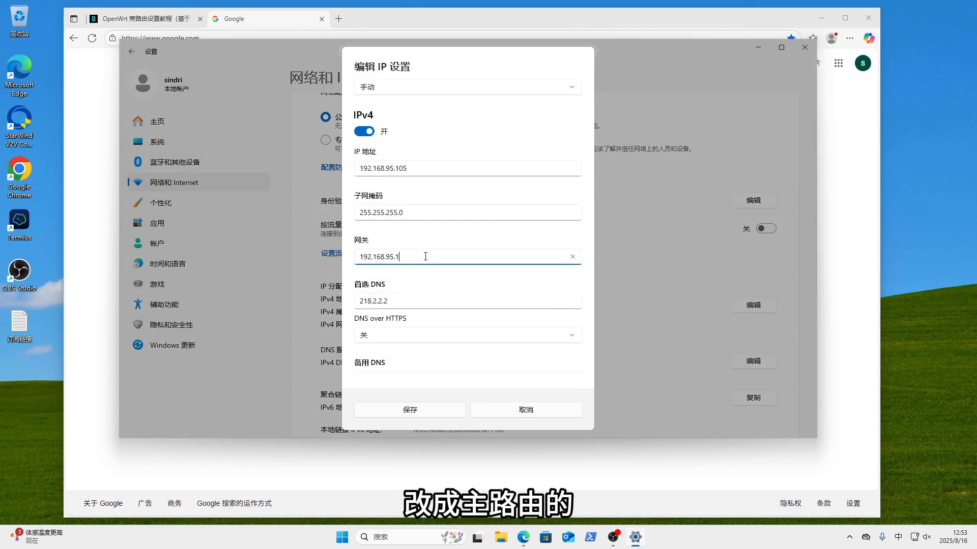
pyautogui.click(448, 412)
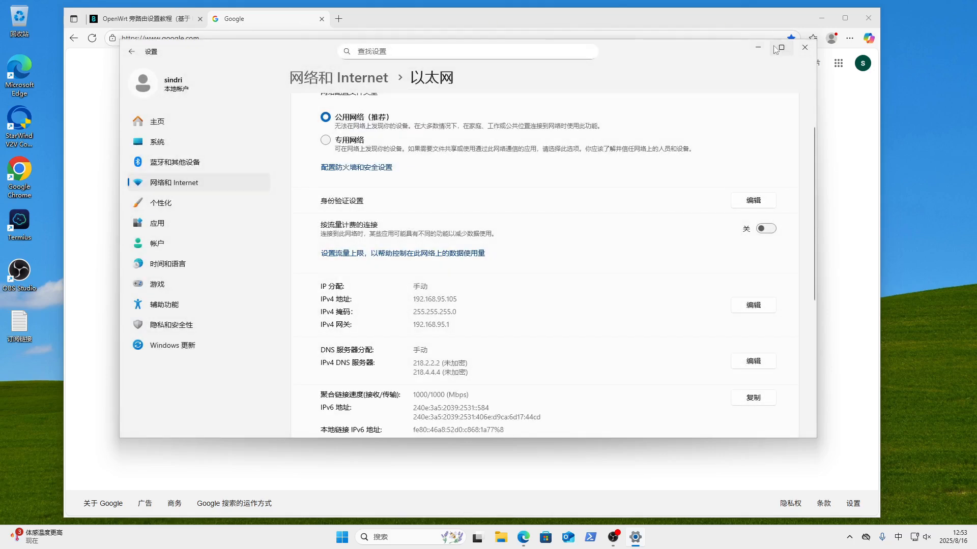
pyautogui.click(758, 49)
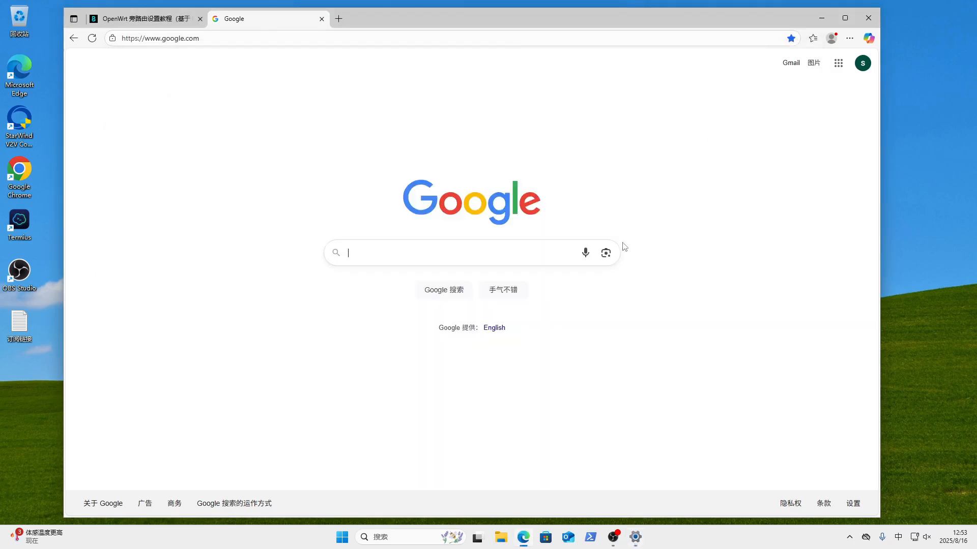
# - Close the Google tab, retry Google in a new tab, and open Baidu from a 'baidu' search
pyautogui.click(322, 19)
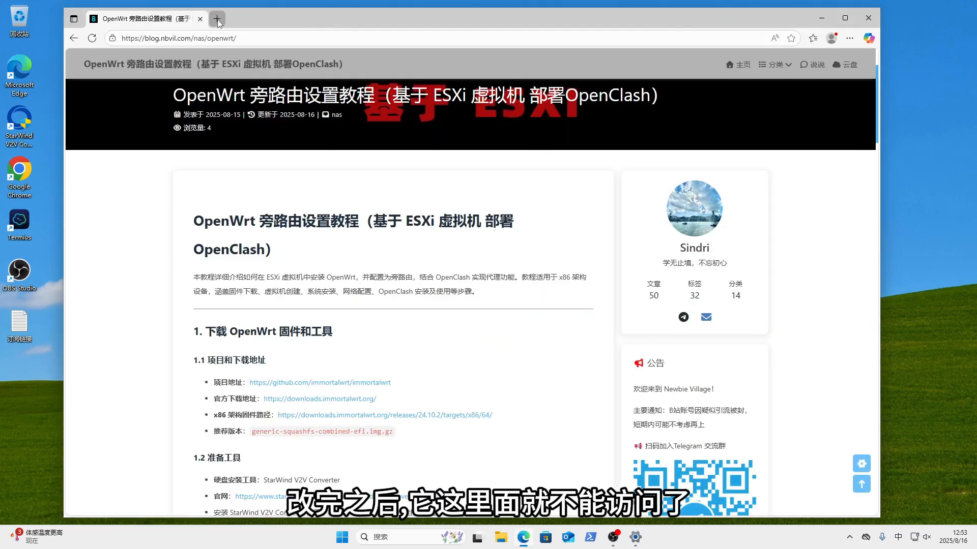
pyautogui.click(218, 20)
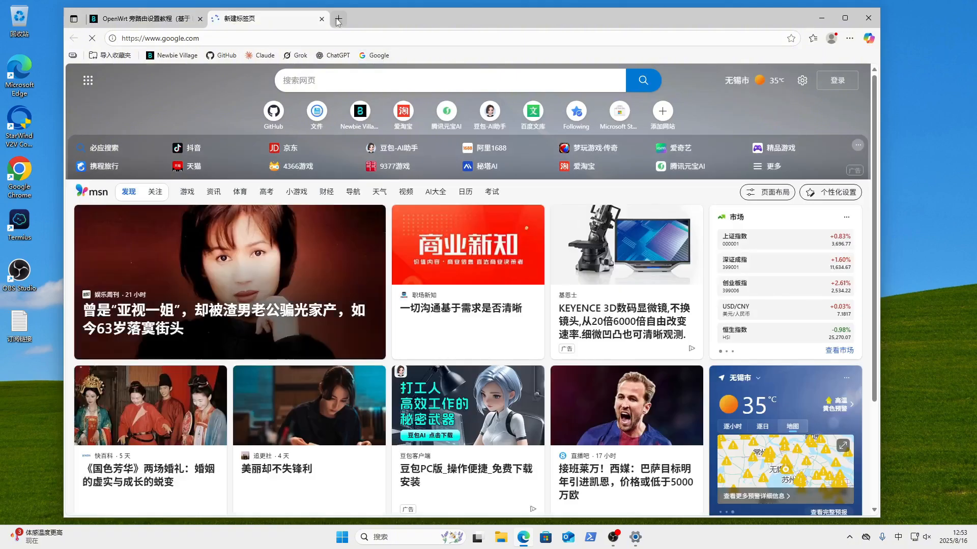
pyautogui.click(338, 20)
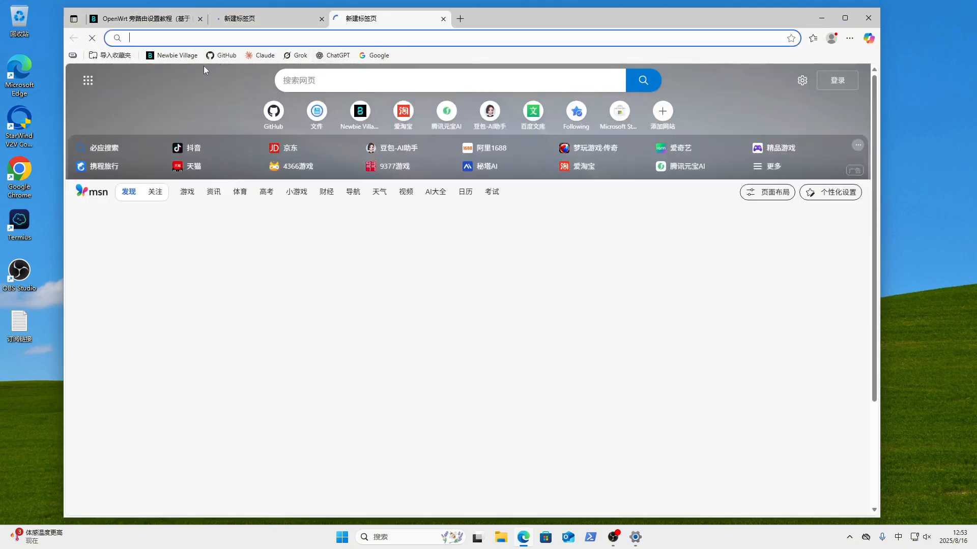
pyautogui.click(339, 88)
pyautogui.write('baidu')
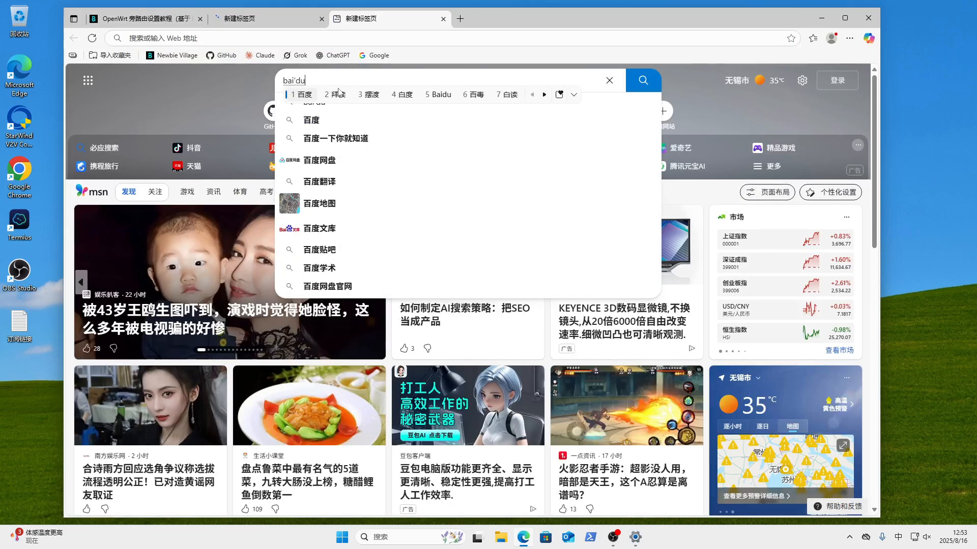
pyautogui.press('Return')
pyautogui.press('Return')
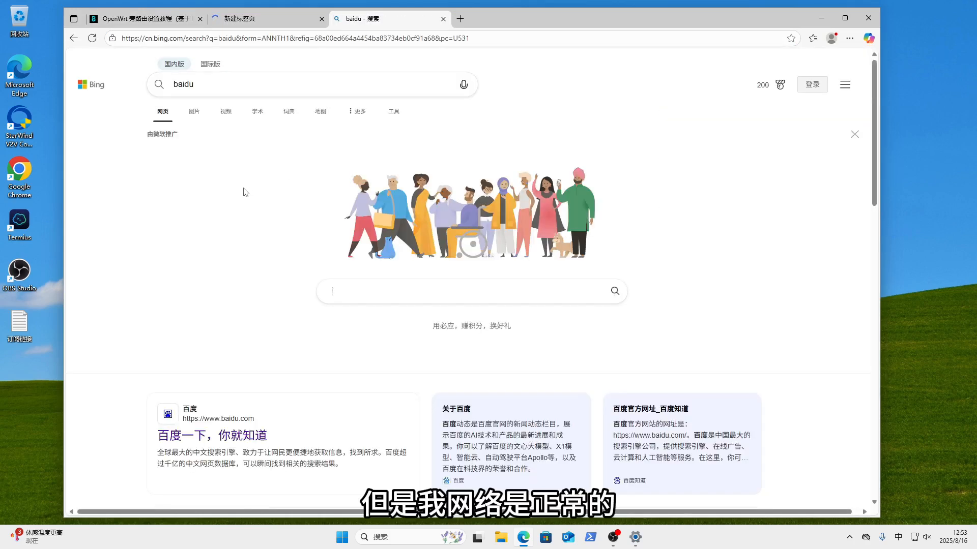
pyautogui.click(289, 432)
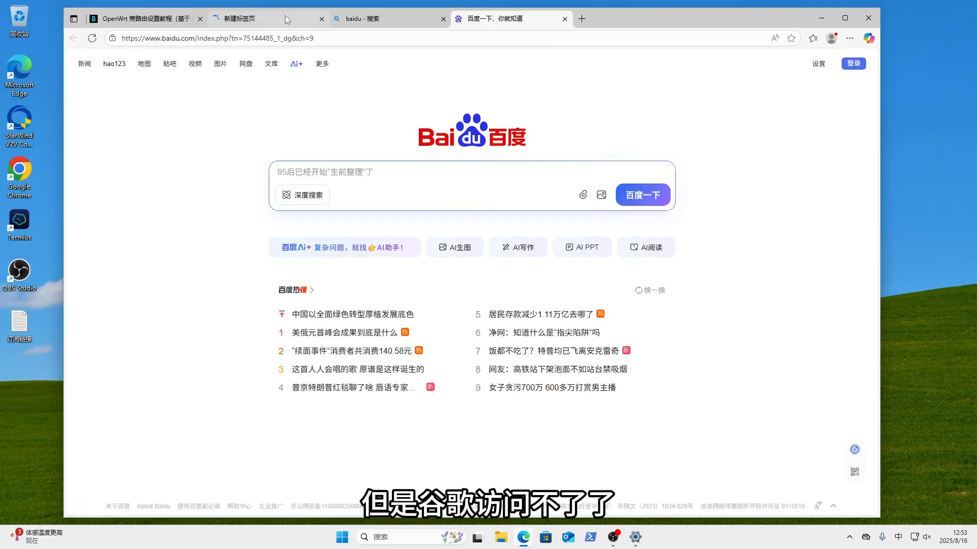
# - Confirm Google still won't load, then close the Google, Bing and Baidu test tabs
pyautogui.click(285, 17)
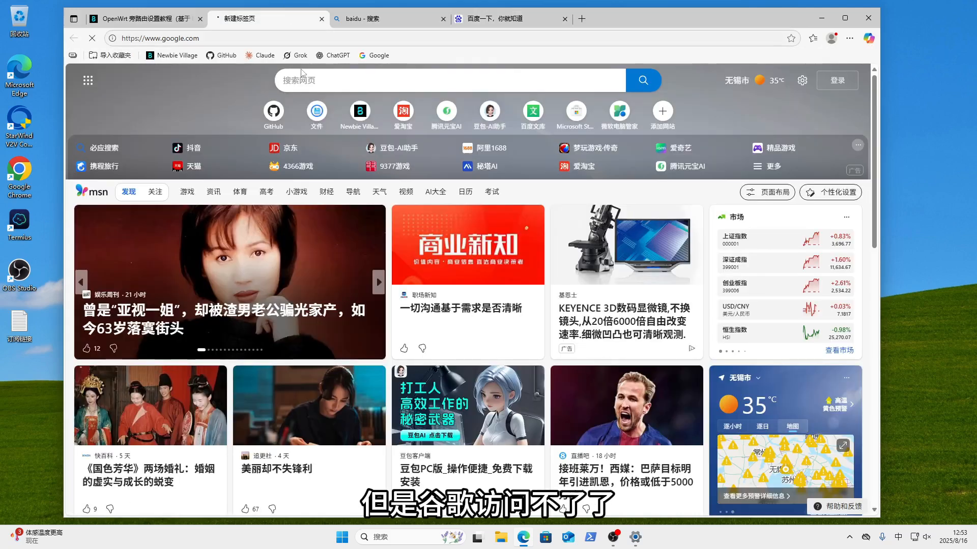
pyautogui.click(322, 19)
pyautogui.click(321, 19)
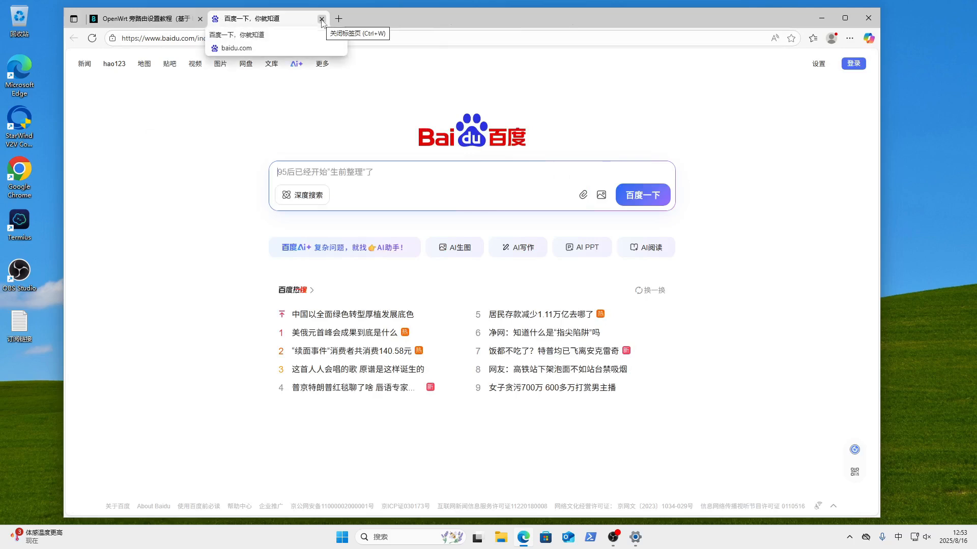
pyautogui.click(322, 18)
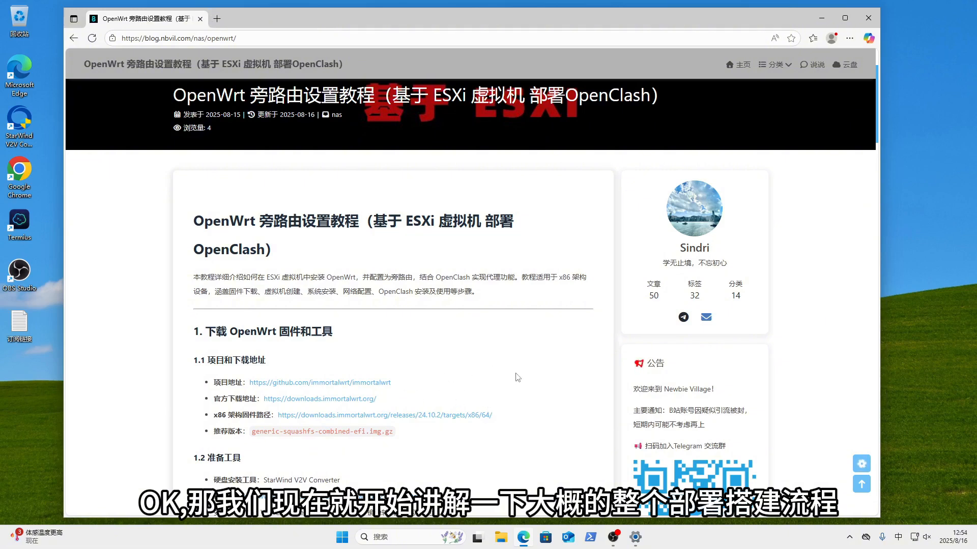
pyautogui.scroll(-2, 517, 377)
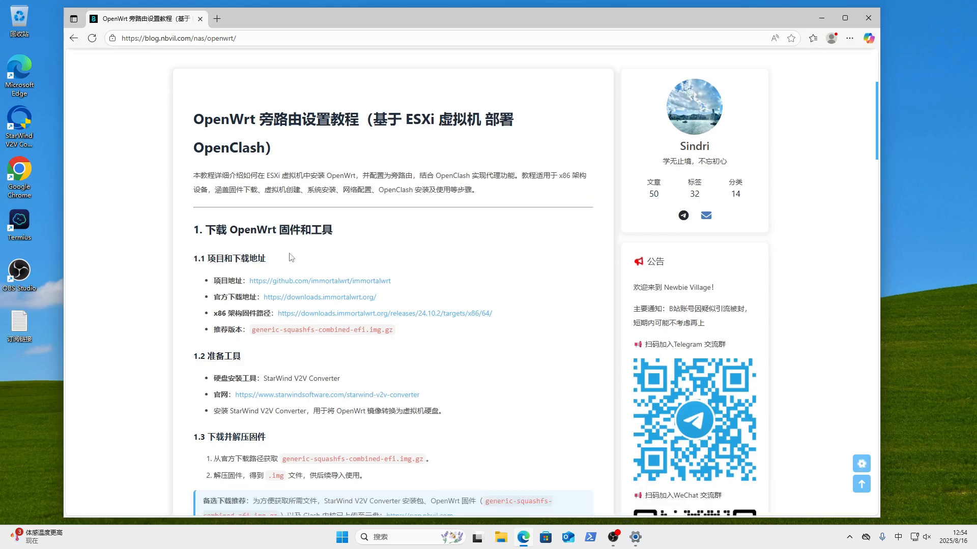
pyautogui.click(333, 282)
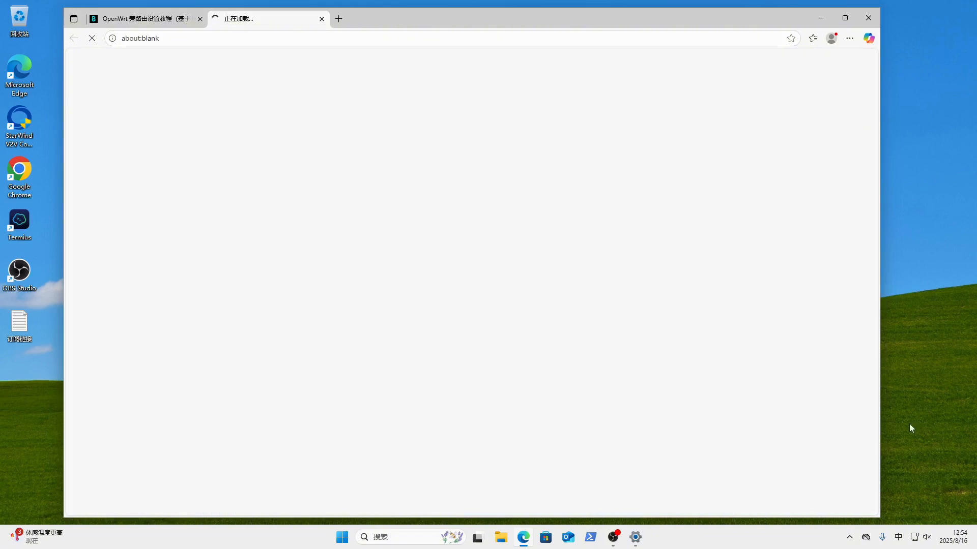
pyautogui.click(170, 20)
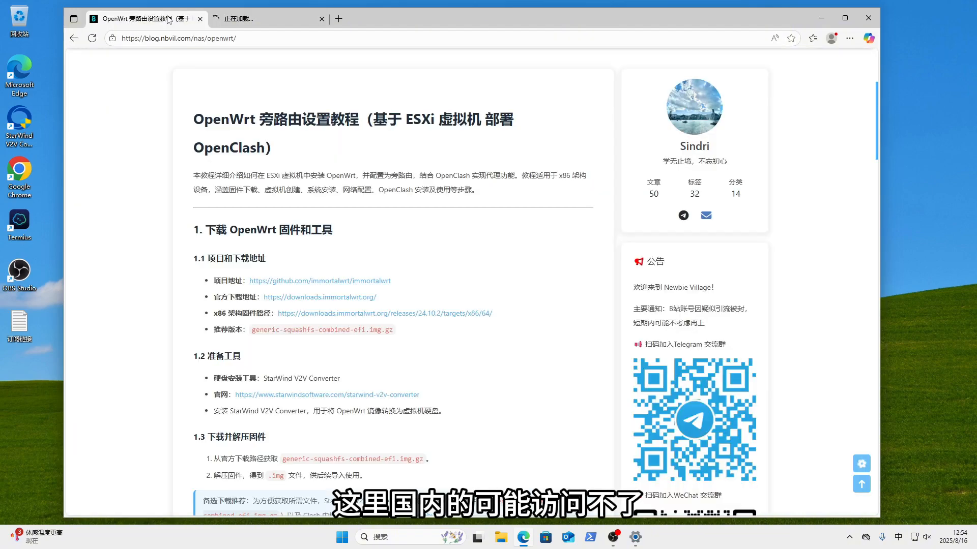
pyautogui.click(321, 19)
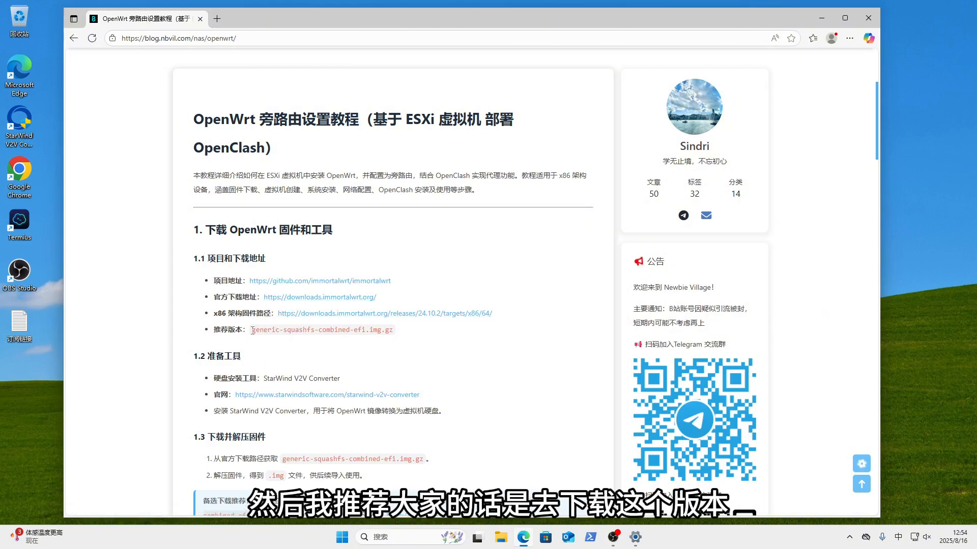
# - Highlight the recommended firmware file name, the V2V Converter tool and the preparation-tools section
pyautogui.moveTo(251, 332); pyautogui.dragTo(393, 331)
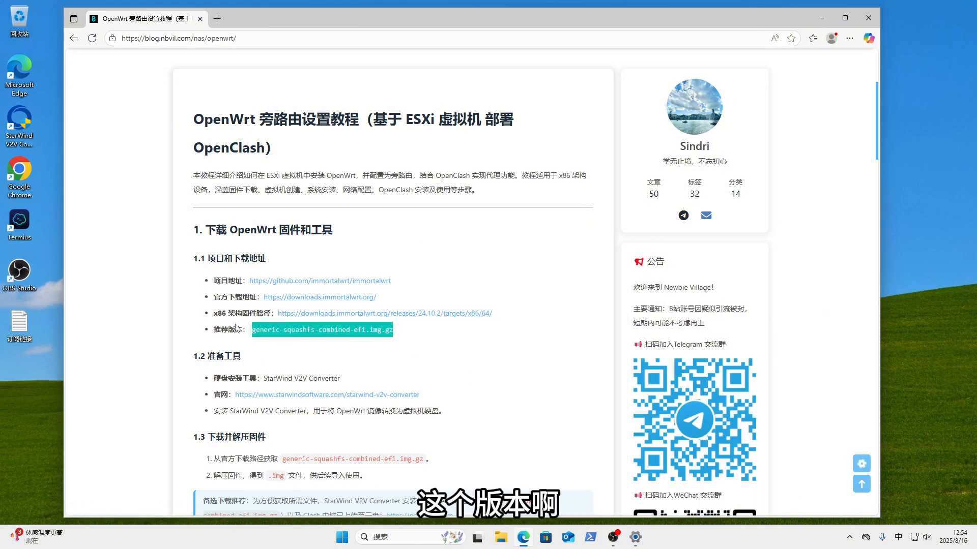
pyautogui.click(265, 330)
pyautogui.moveTo(250, 333); pyautogui.dragTo(394, 330)
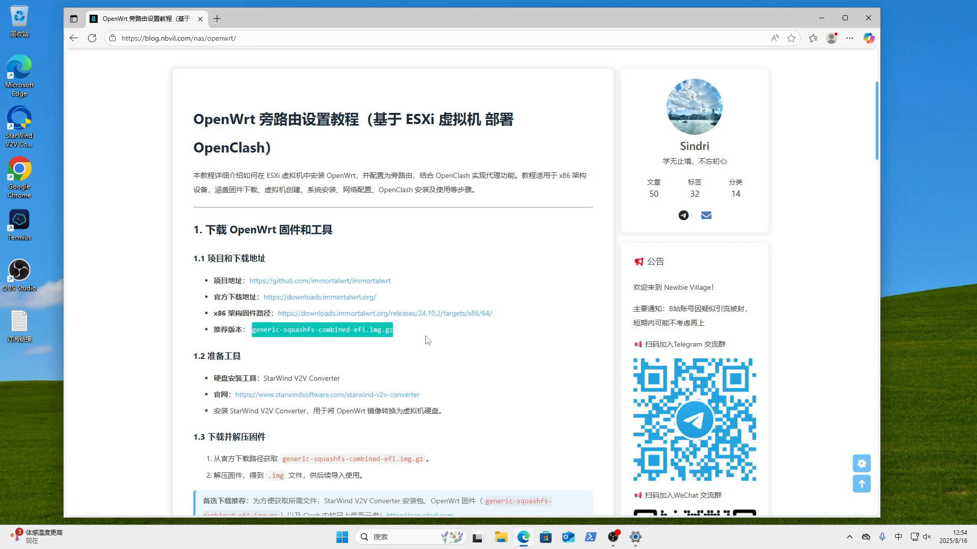
pyautogui.click(394, 330)
pyautogui.scroll(-2, 464, 348)
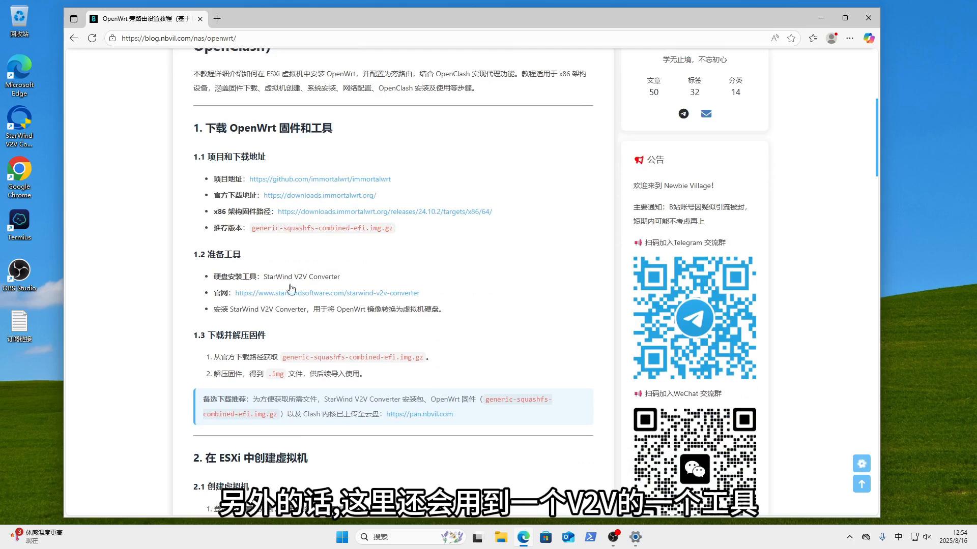
pyautogui.moveTo(295, 276); pyautogui.dragTo(352, 283)
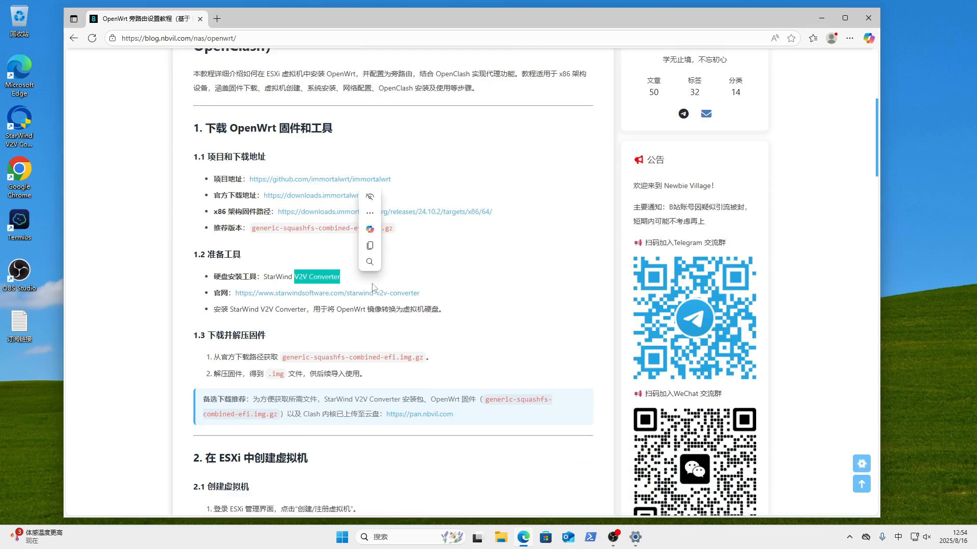
pyautogui.click(501, 303)
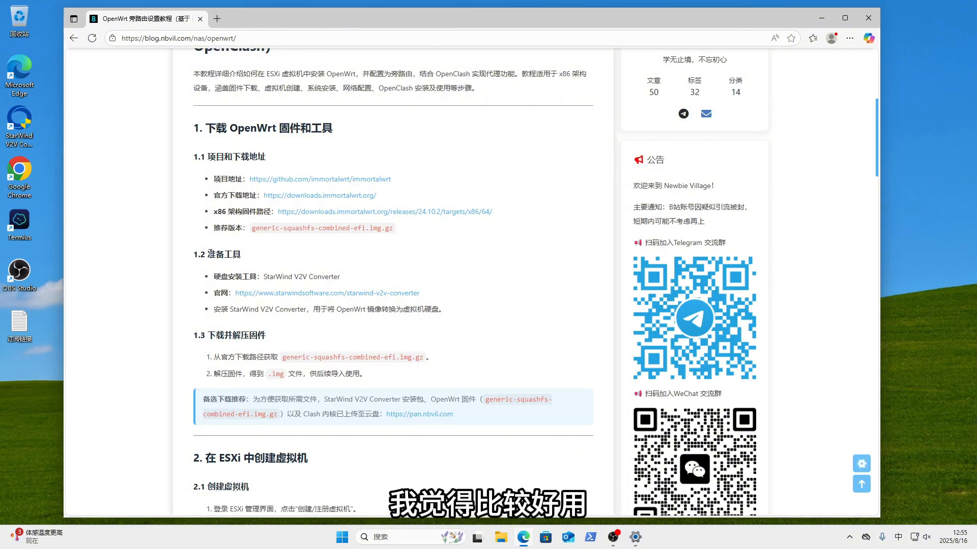
pyautogui.moveTo(193, 258); pyautogui.dragTo(478, 321)
pyautogui.click(470, 324)
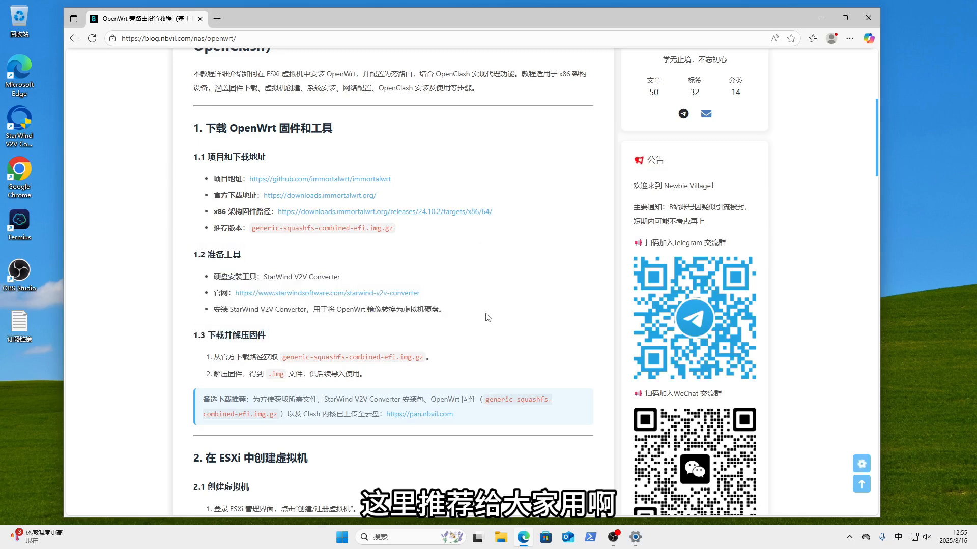
# - Highlight the OpenWrt firmware heading and StarWind V2V Converter, then scroll back to the download tip
pyautogui.scroll(-1, 467, 325)
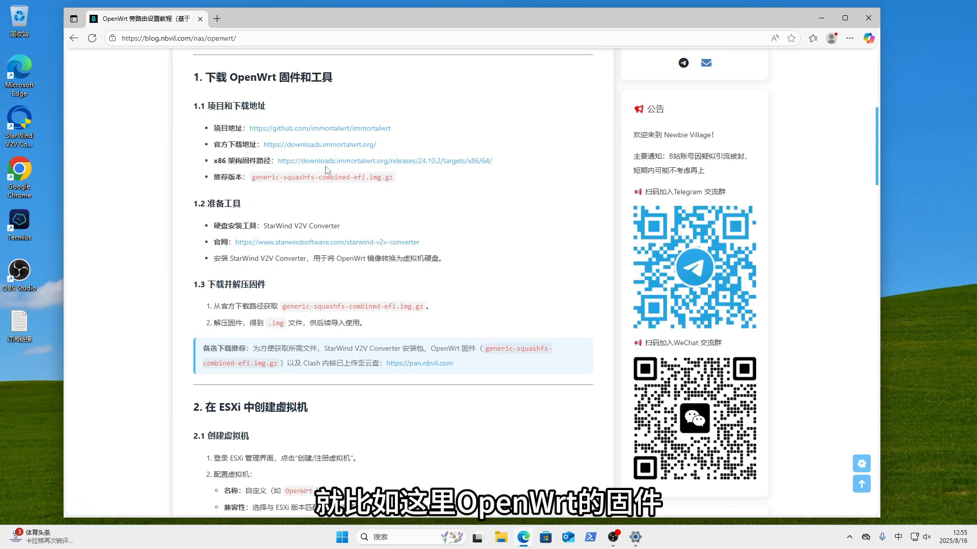
pyautogui.moveTo(236, 79); pyautogui.dragTo(312, 78)
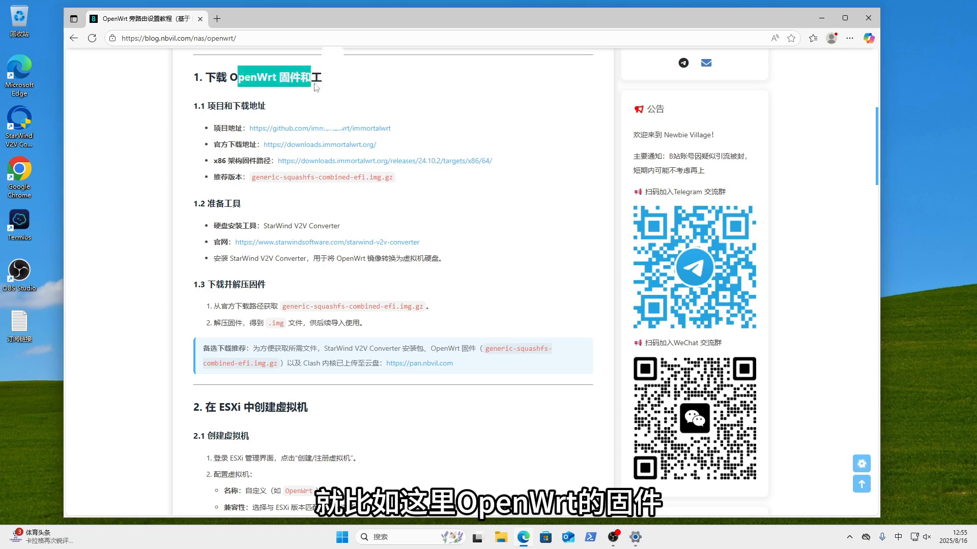
pyautogui.moveTo(274, 225); pyautogui.dragTo(352, 230)
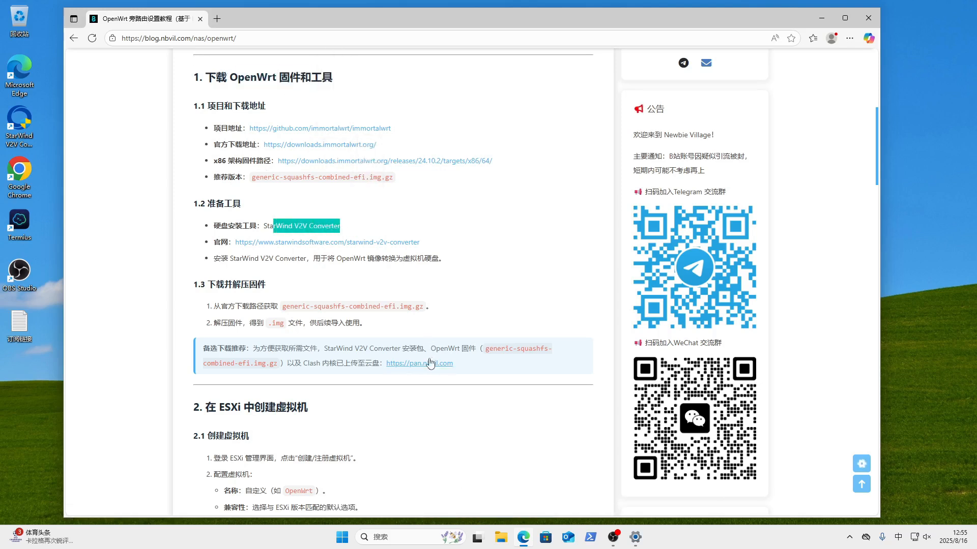
pyautogui.click(515, 399)
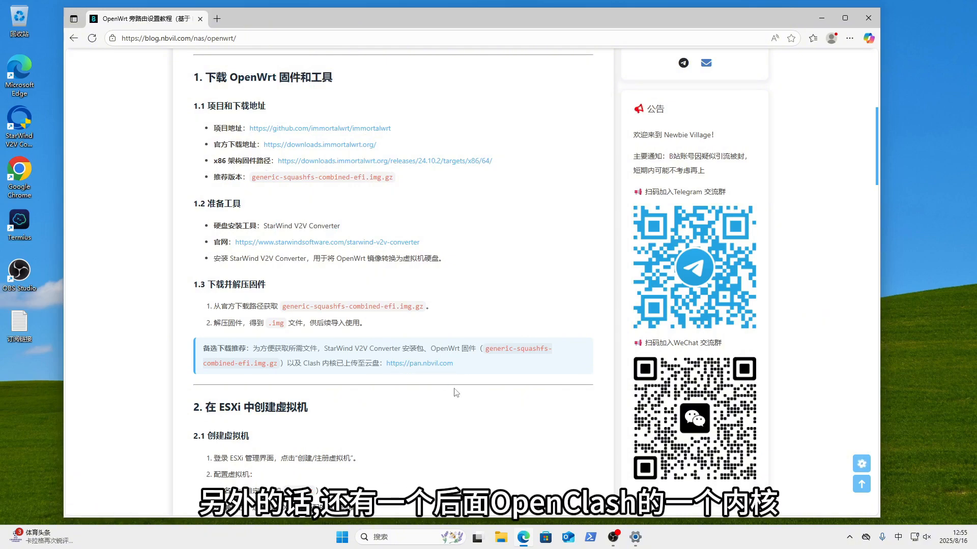
pyautogui.scroll(-15, 456, 393)
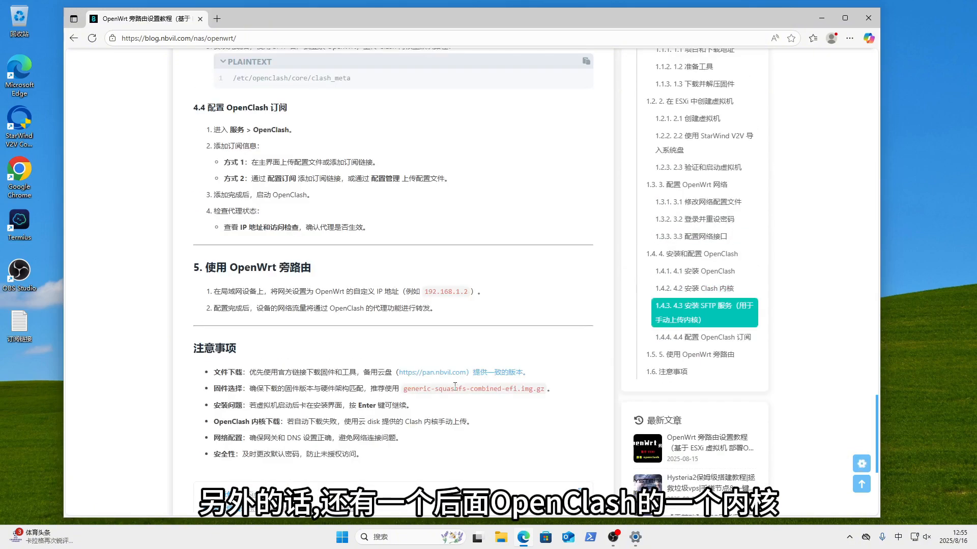
pyautogui.scroll(10, 455, 385)
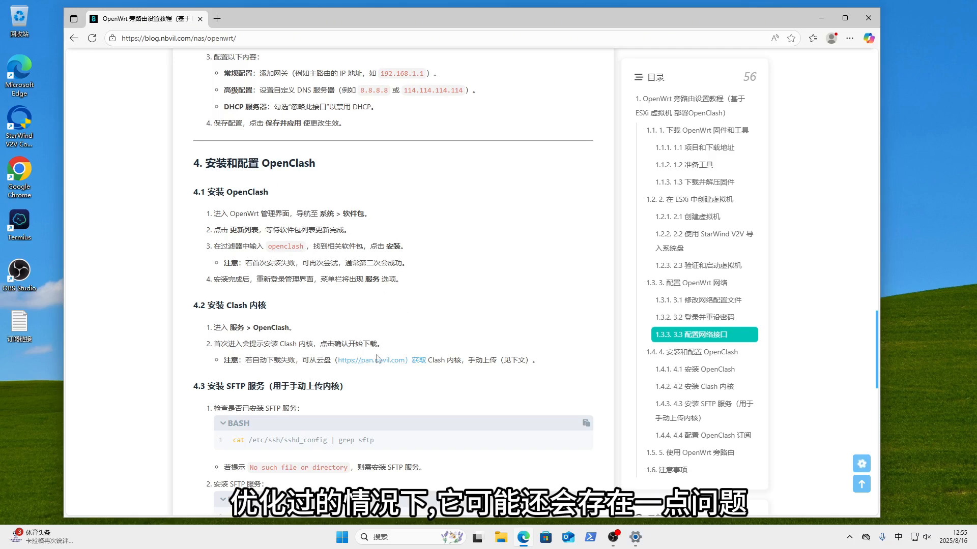
pyautogui.scroll(15, 365, 364)
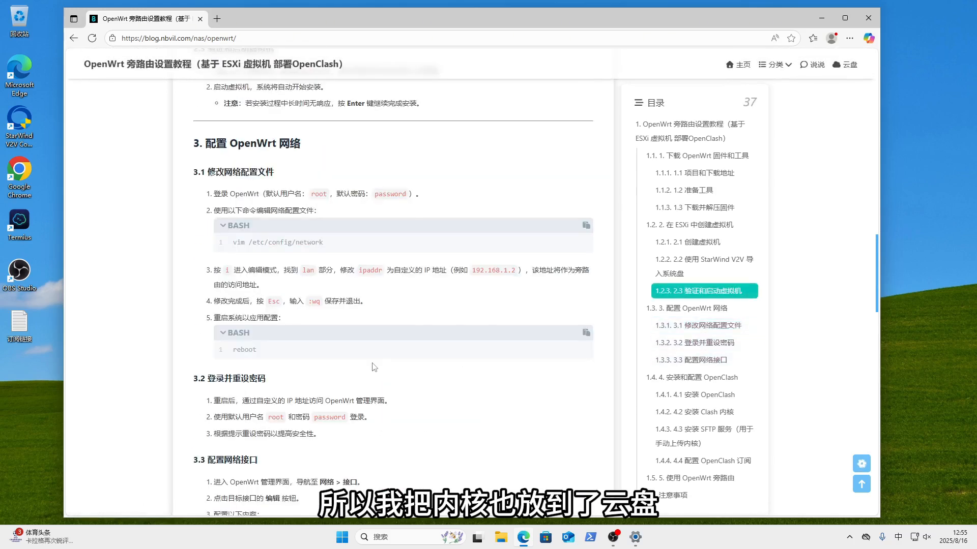
pyautogui.scroll(10, 373, 366)
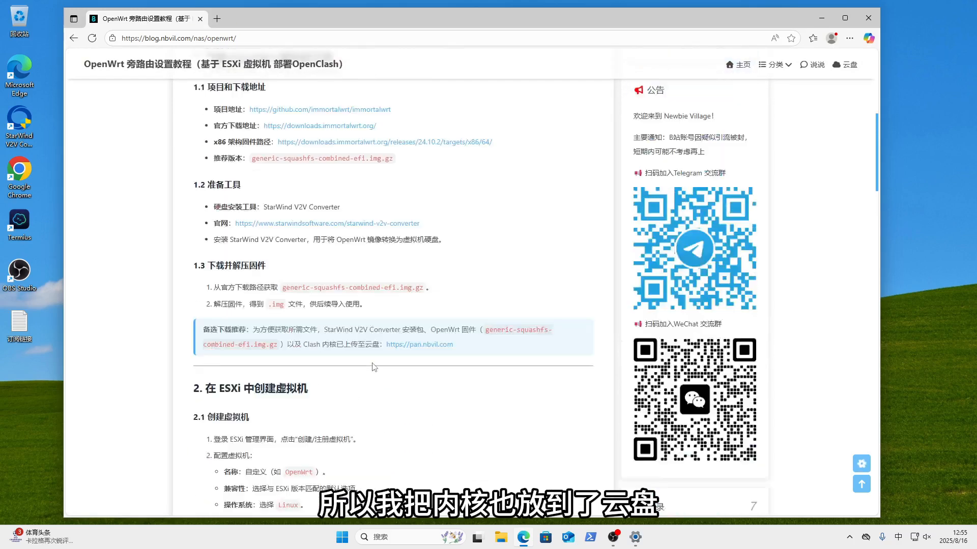
# - Open the tutorial's cloud-drive links and follow the Baidu Netdisk share, dismissing the ad
pyautogui.click(411, 418)
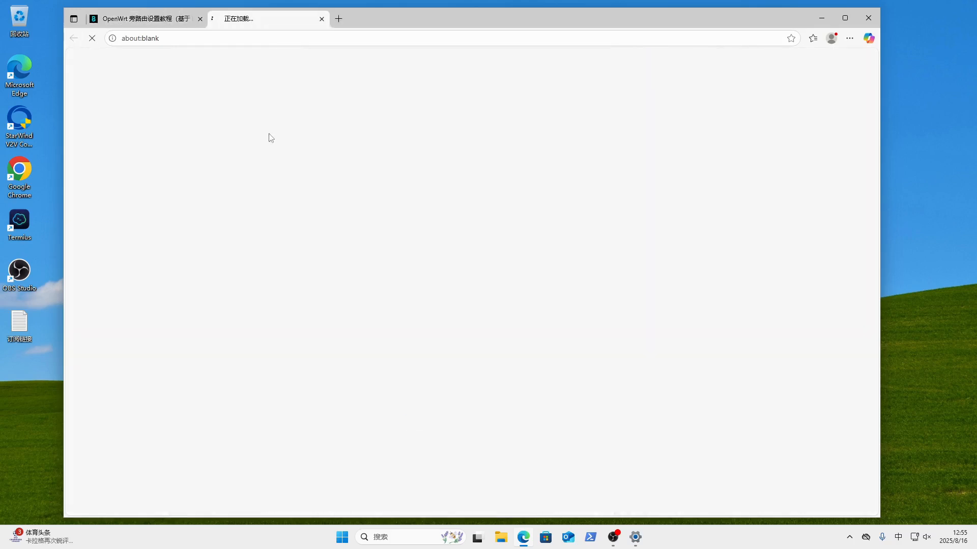
pyautogui.click(286, 133)
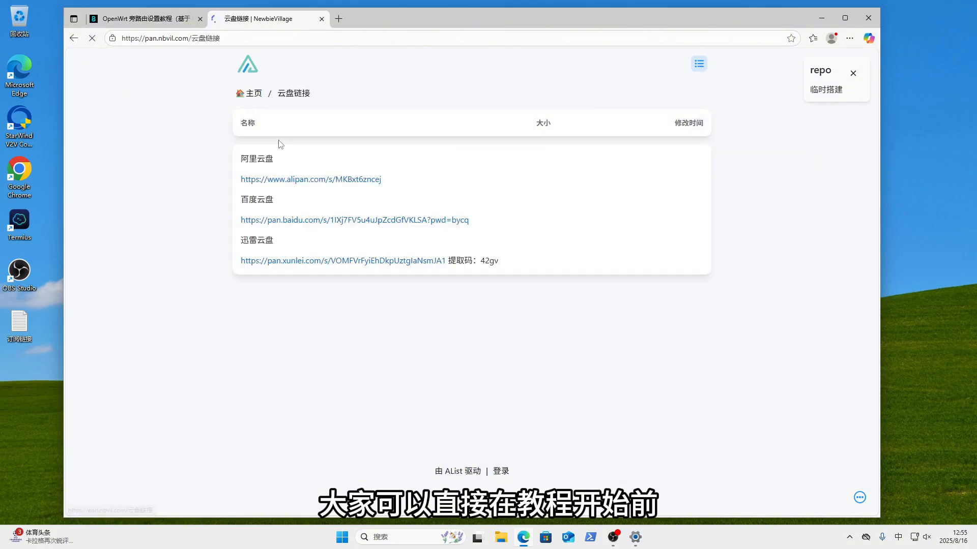
pyautogui.click(330, 220)
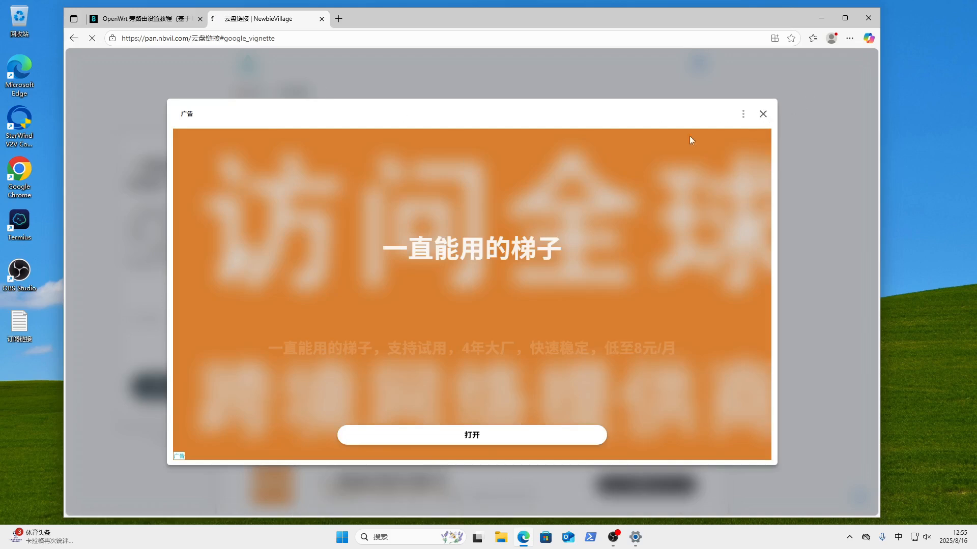
pyautogui.click(765, 114)
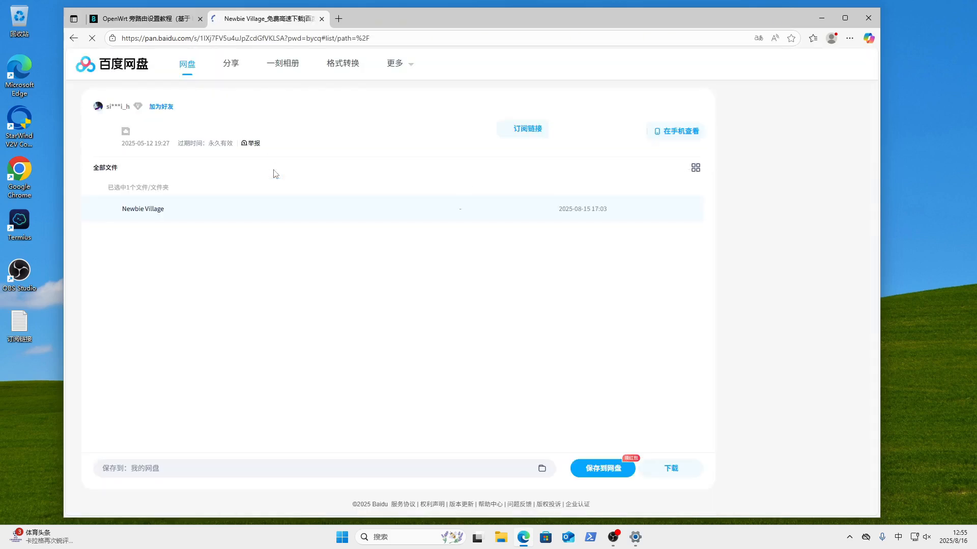
# - Browse Newbie Village > openwrt > core to the clash_meta kernel, then return to the tutorial
pyautogui.click(152, 210)
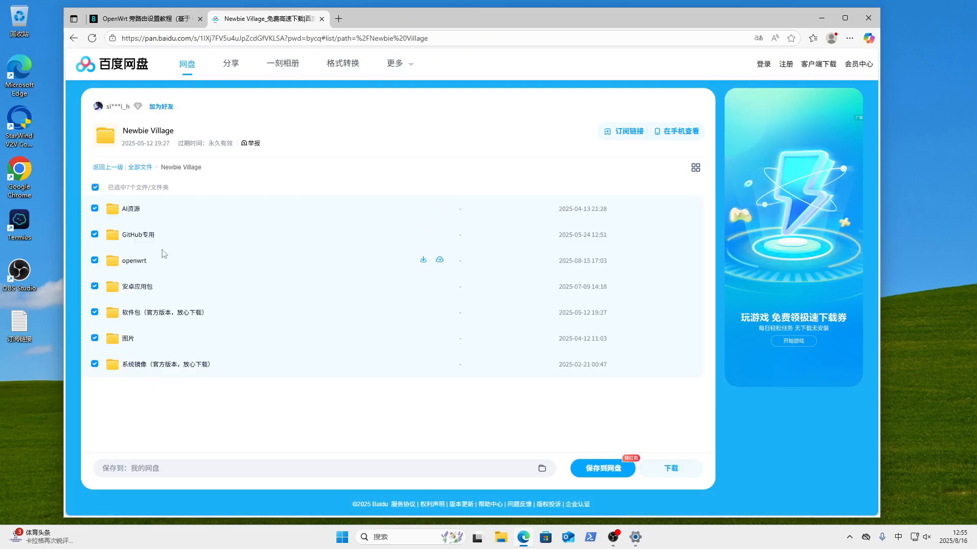
pyautogui.click(131, 261)
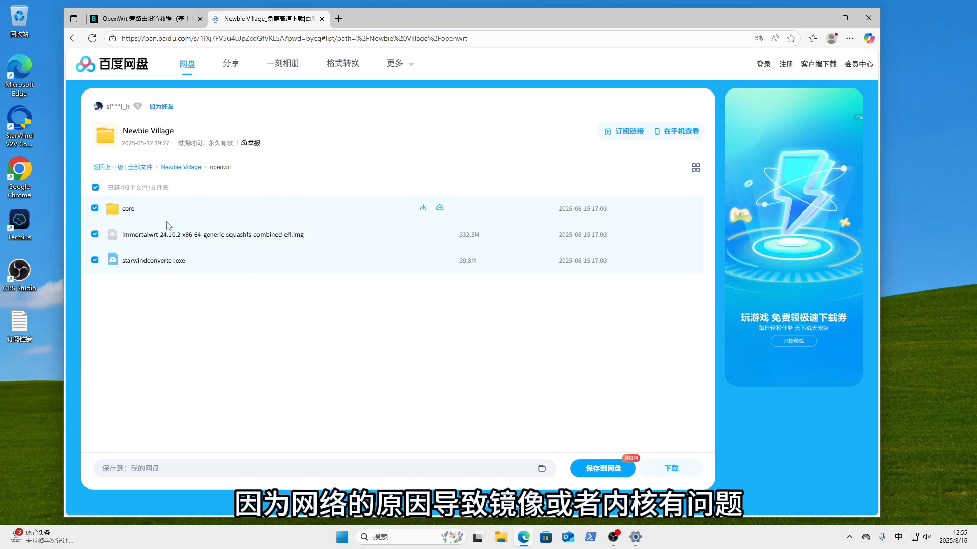
pyautogui.click(127, 209)
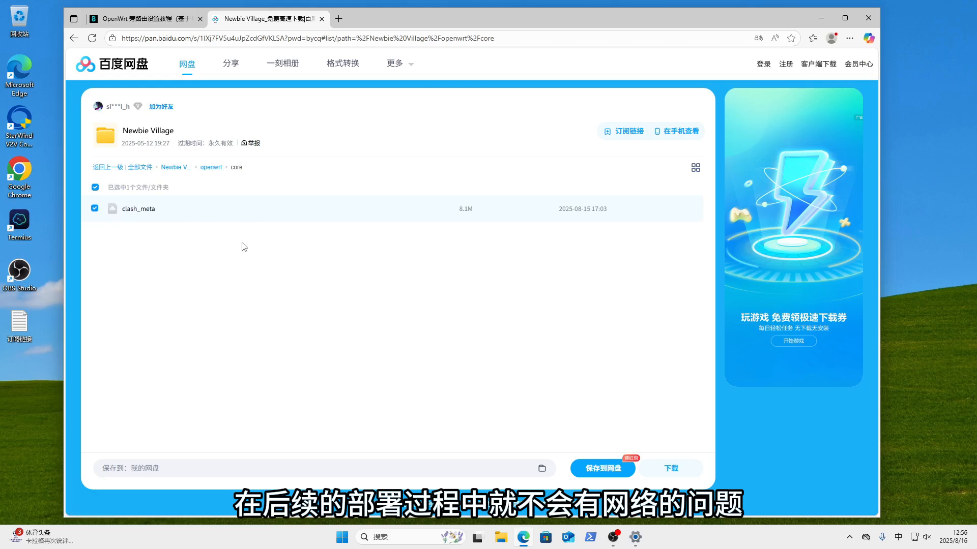
pyautogui.click(123, 23)
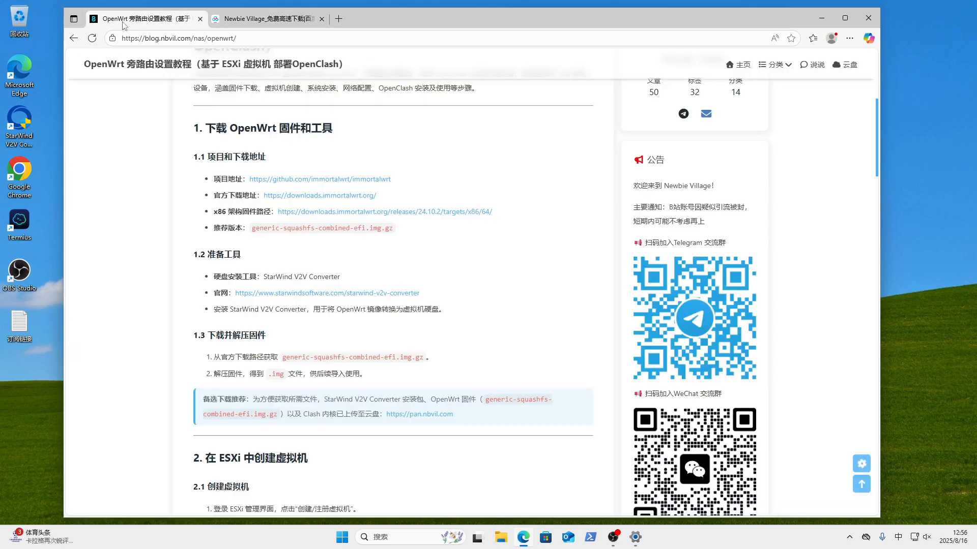
# - Close the Baidu share tab and scroll down the tutorial, highlighting 'OpenClash' in a heading
pyautogui.click(322, 19)
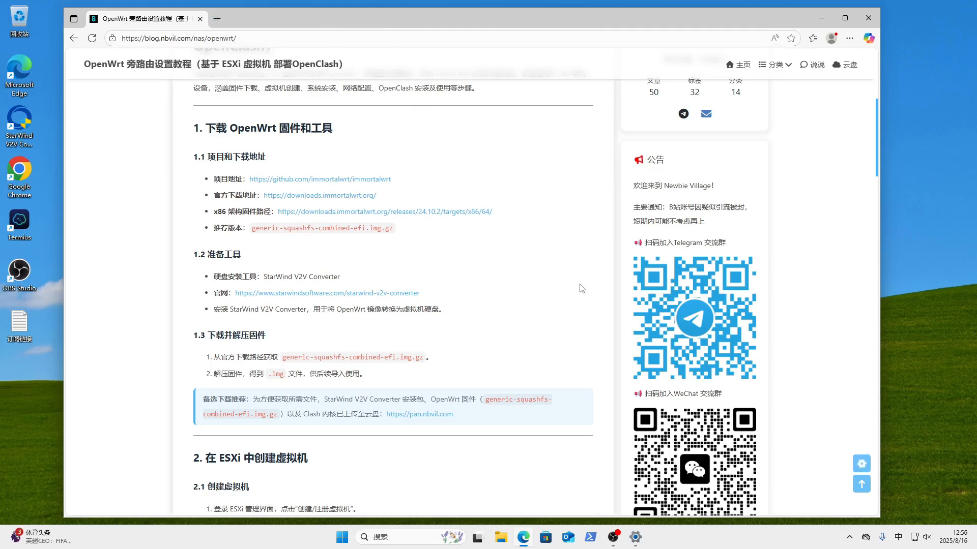
pyautogui.scroll(-3, 580, 343)
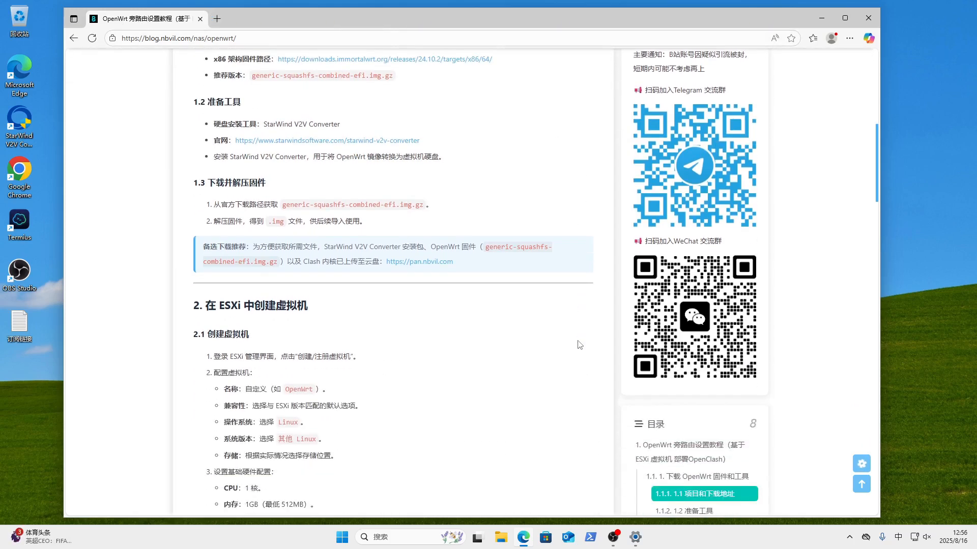
pyautogui.scroll(-2, 579, 345)
pyautogui.scroll(-2, 578, 345)
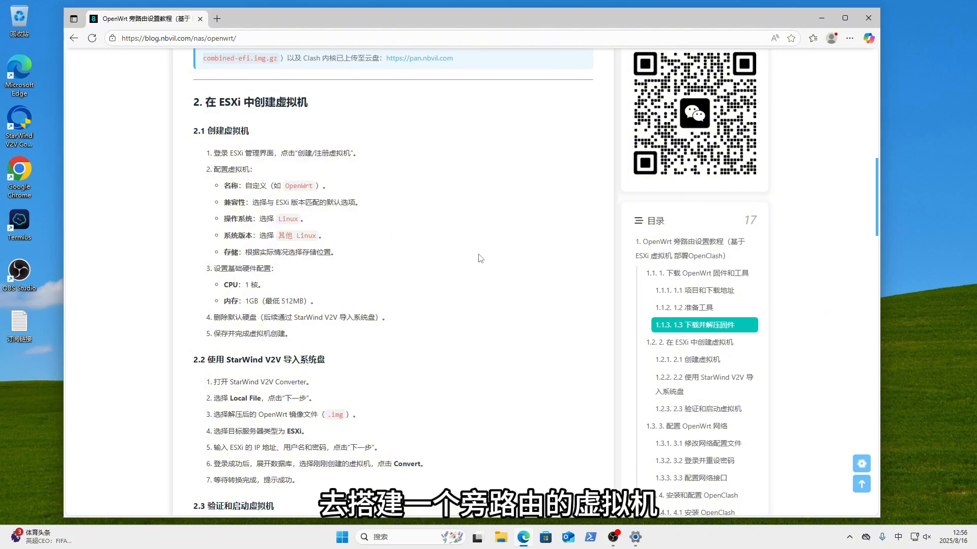
pyautogui.scroll(-5, 428, 292)
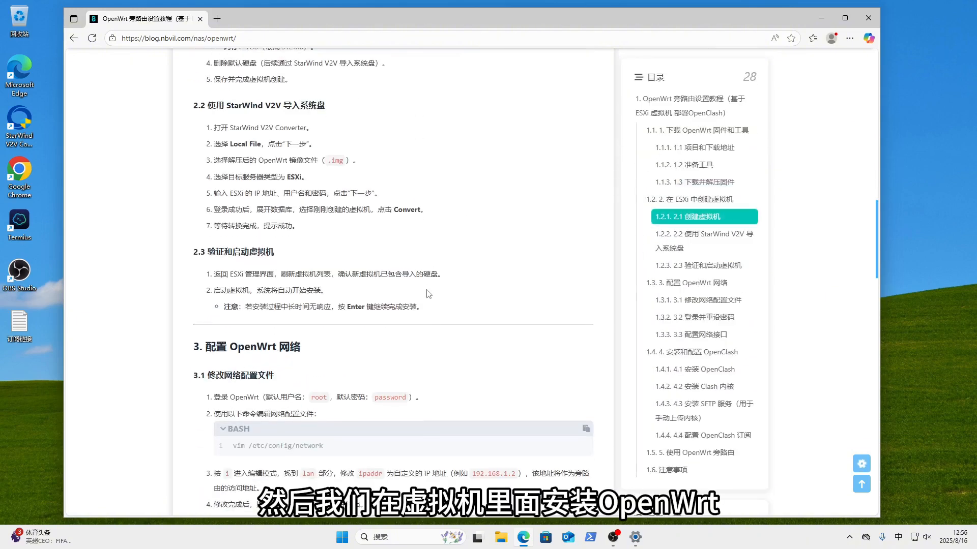
pyautogui.scroll(-6, 428, 292)
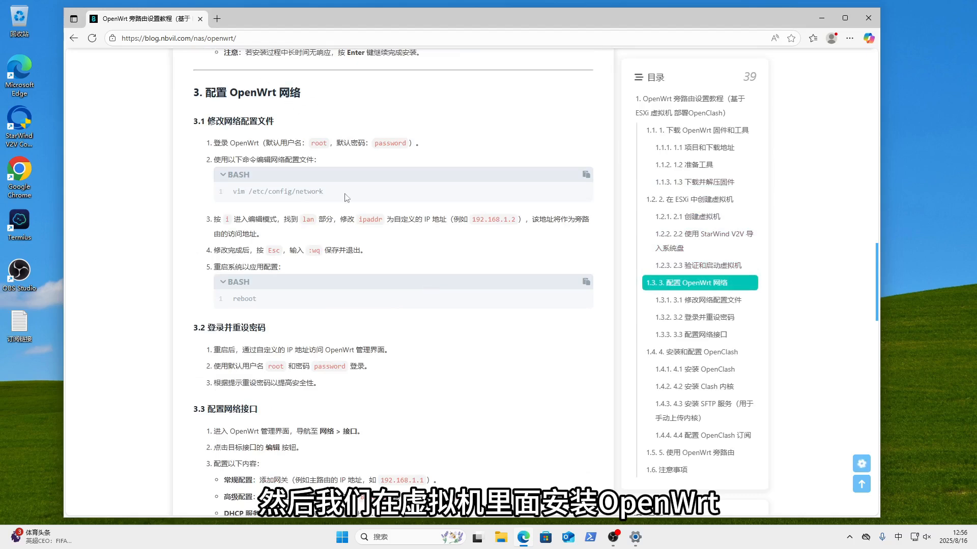
pyautogui.scroll(-5, 380, 259)
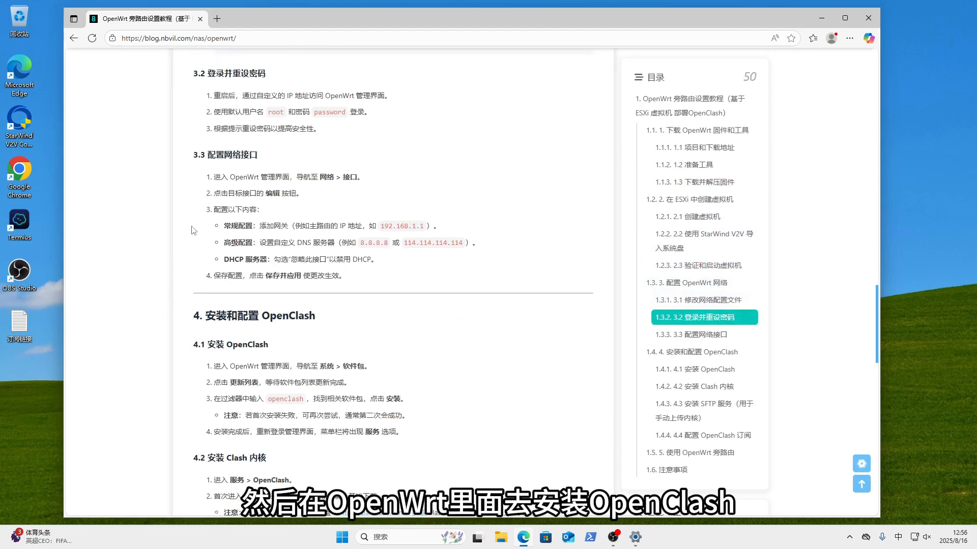
pyautogui.doubleClick(264, 316)
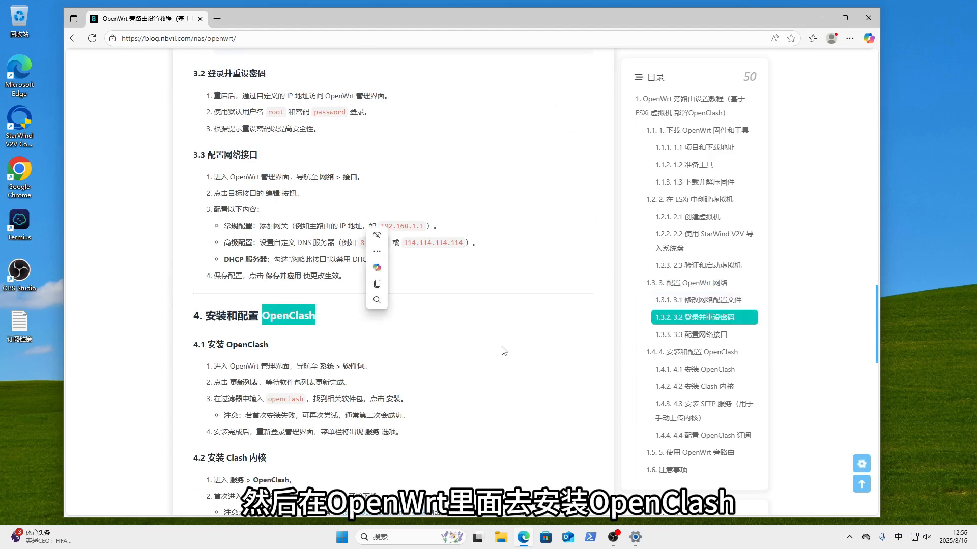
pyautogui.click(524, 356)
# - Scroll to section 2, 在 ESXi 中创建虚拟机, and highlight its heading
pyautogui.scroll(-5, 560, 392)
pyautogui.scroll(-7, 435, 403)
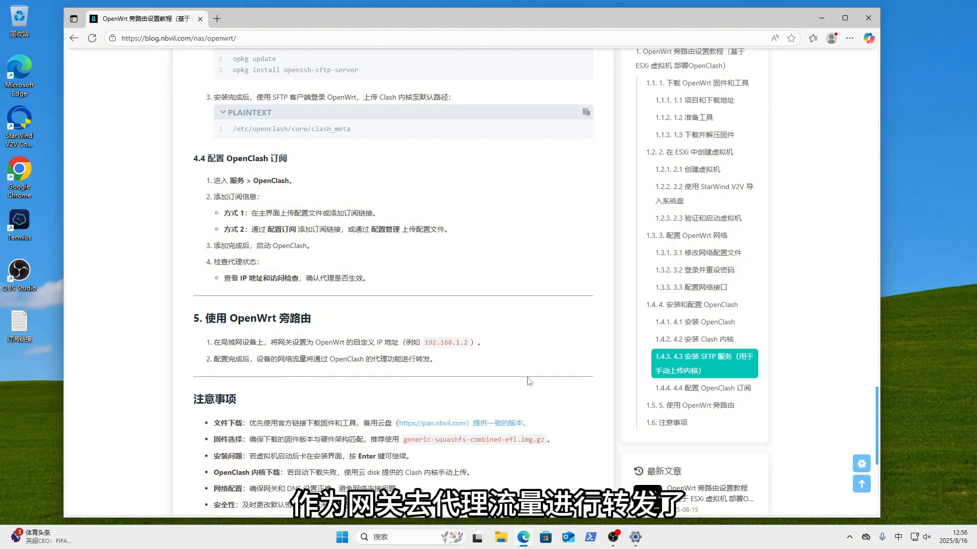
pyautogui.scroll(20, 570, 391)
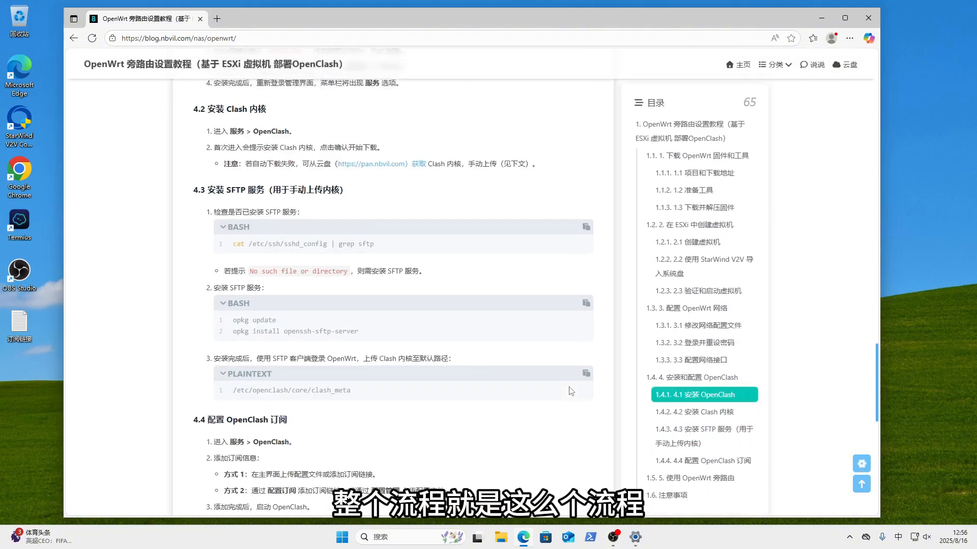
pyautogui.scroll(15, 570, 390)
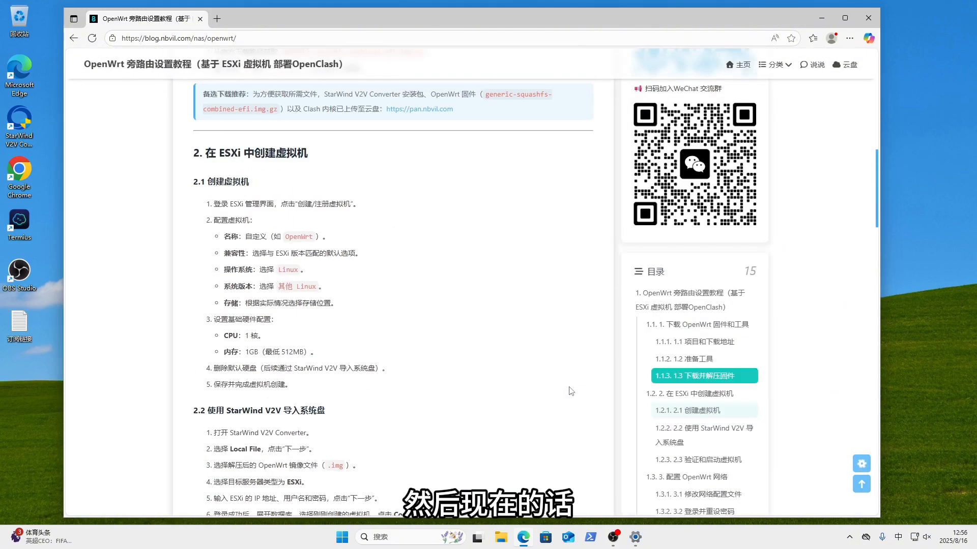
pyautogui.scroll(-12, 570, 391)
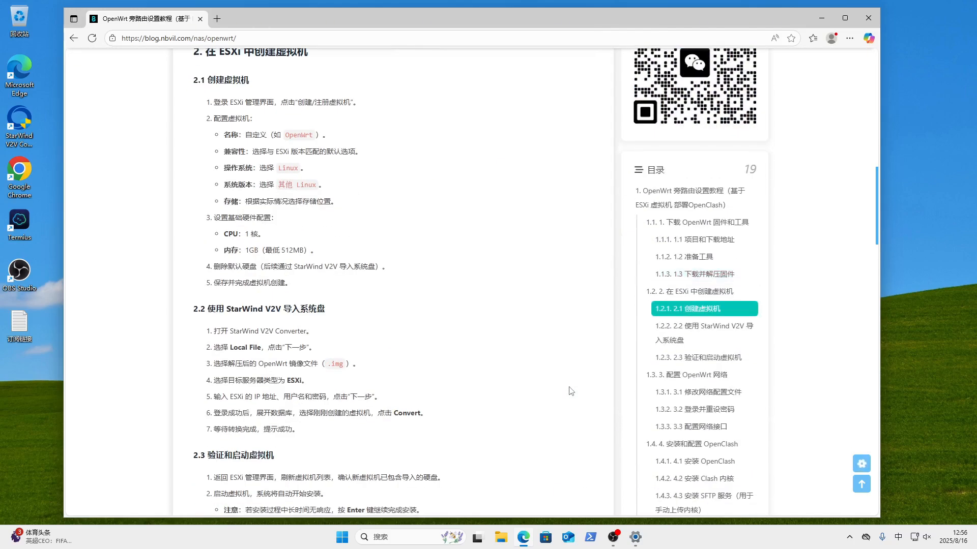
pyautogui.scroll(1, 508, 330)
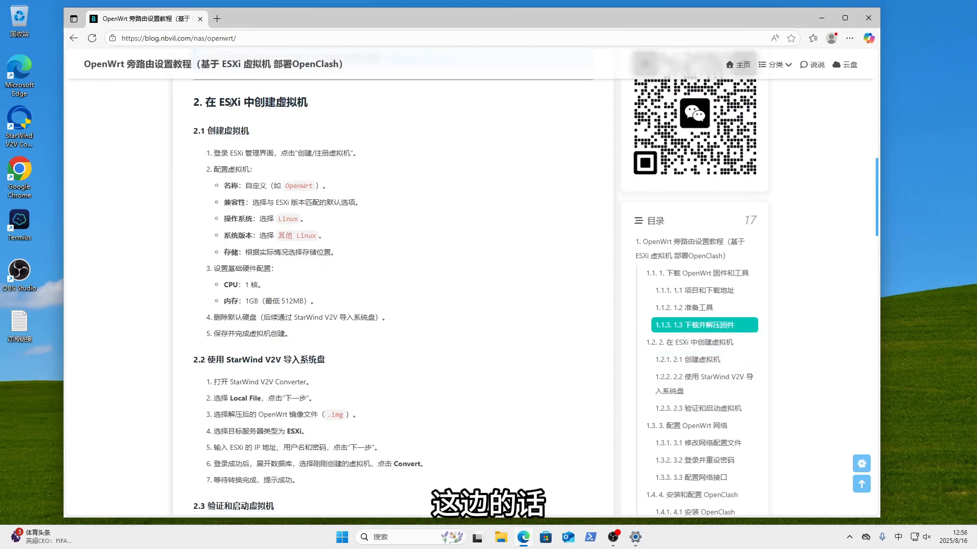
pyautogui.moveTo(206, 101); pyautogui.dragTo(308, 105)
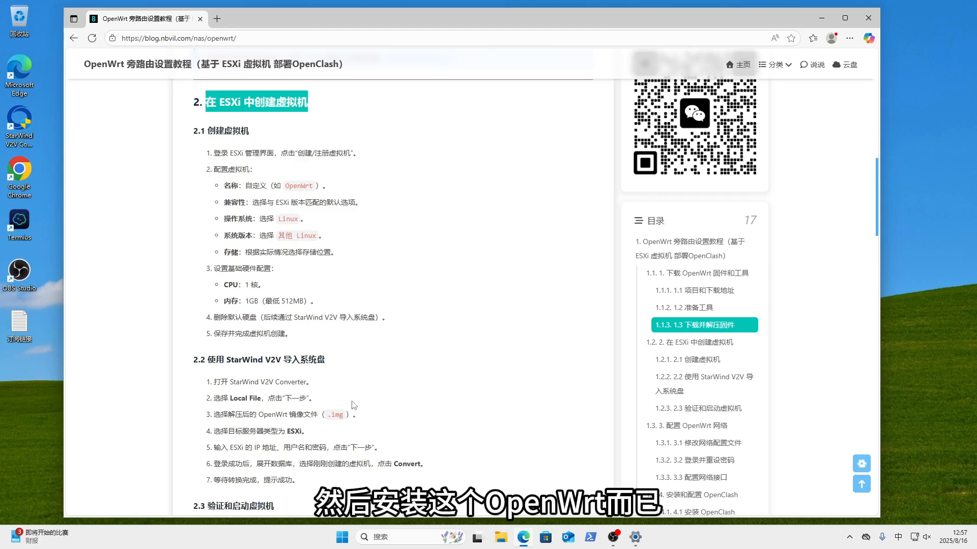
pyautogui.click(424, 224)
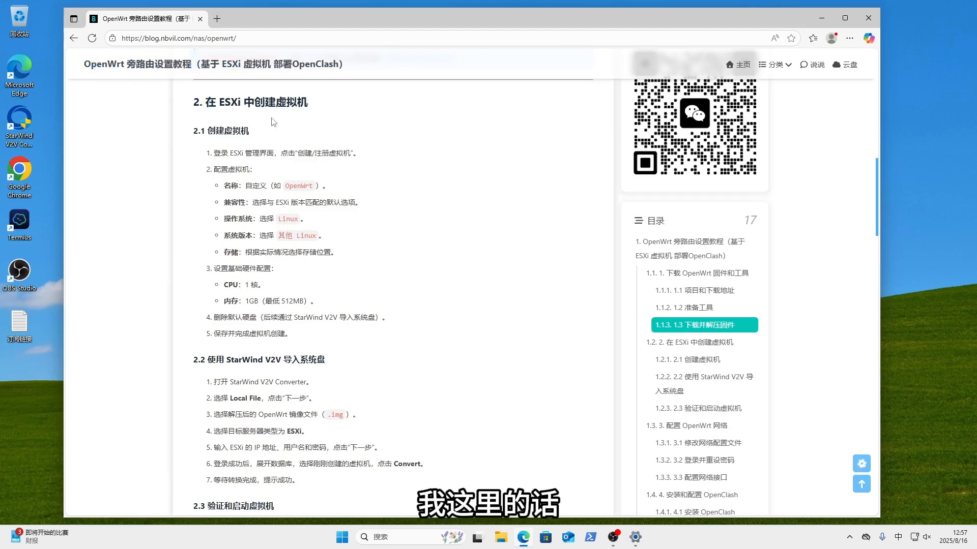
# - Open the ESXi host's address in a new tab and proceed past the certificate warning
pyautogui.click(216, 18)
pyautogui.click(207, 37)
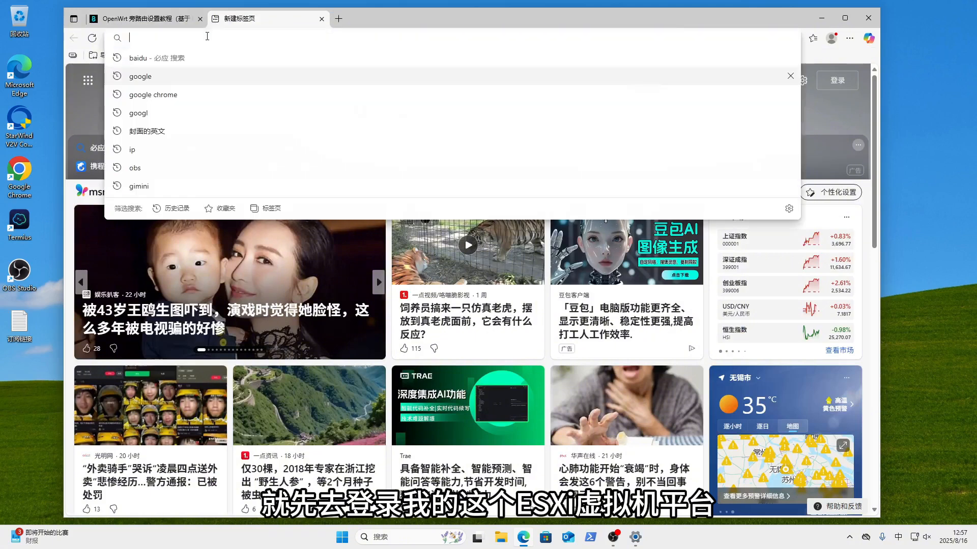
pyautogui.write('1')
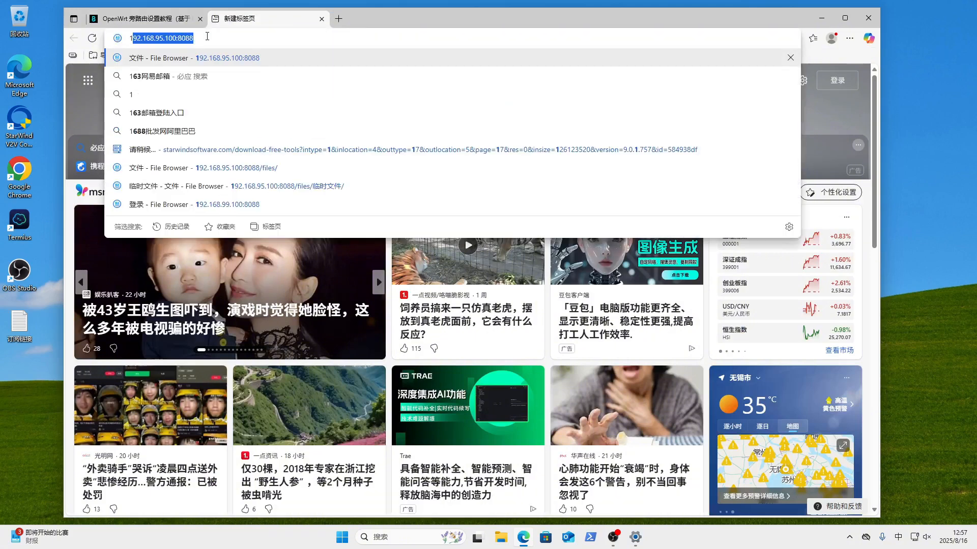
pyautogui.write('92.168.')
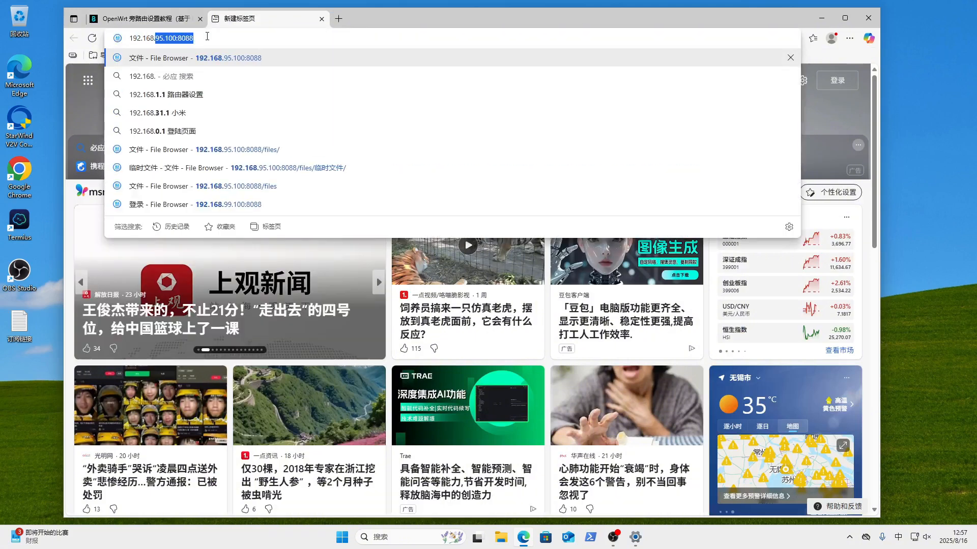
pyautogui.write('95.1')
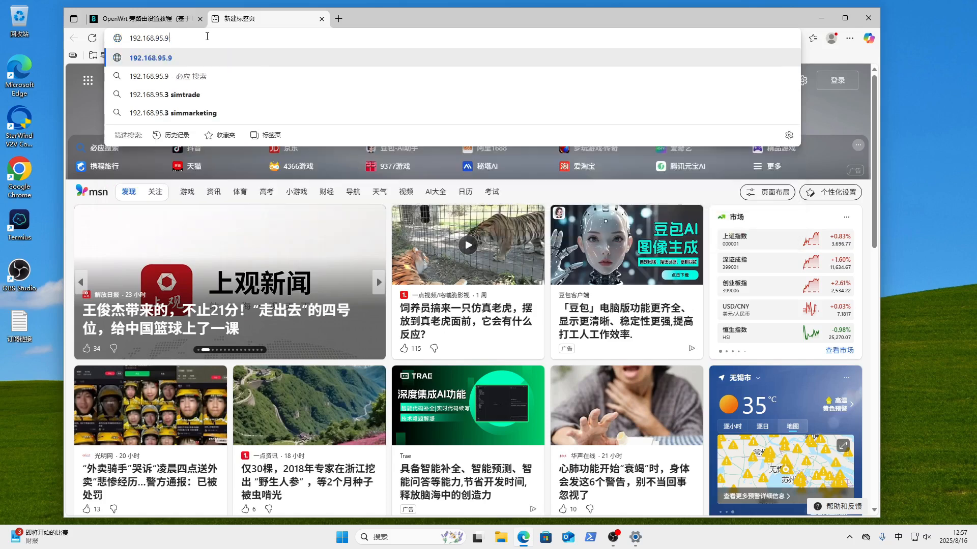
pyautogui.press('Return')
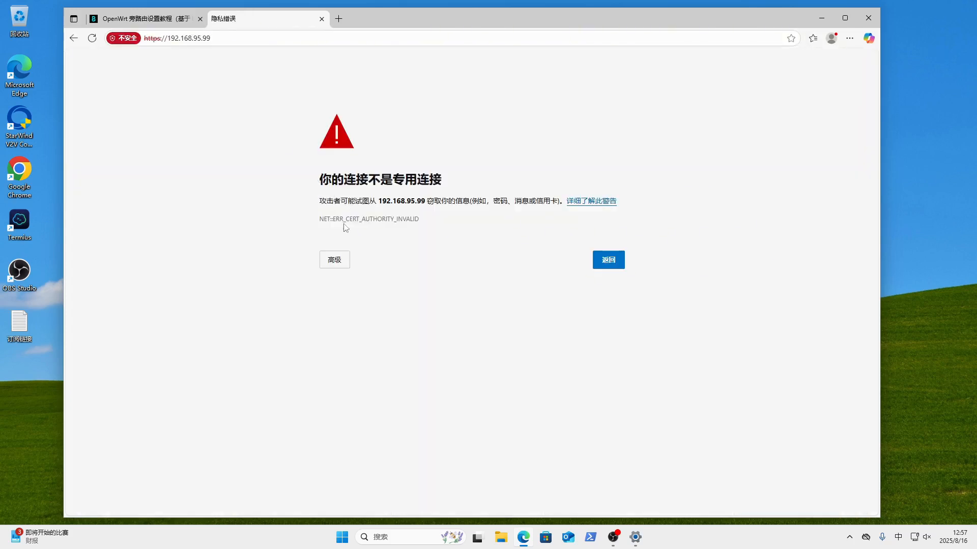
pyautogui.click(334, 259)
pyautogui.click(400, 326)
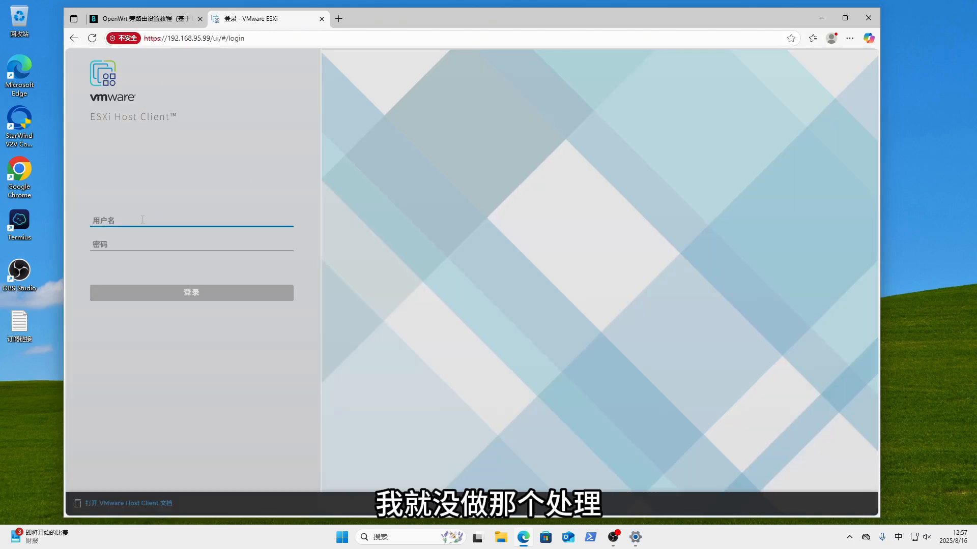
# - Log in as root with the host password and open the 虚拟机 list
pyautogui.write('root')
pyautogui.press('shift')
pyautogui.press('Tab')
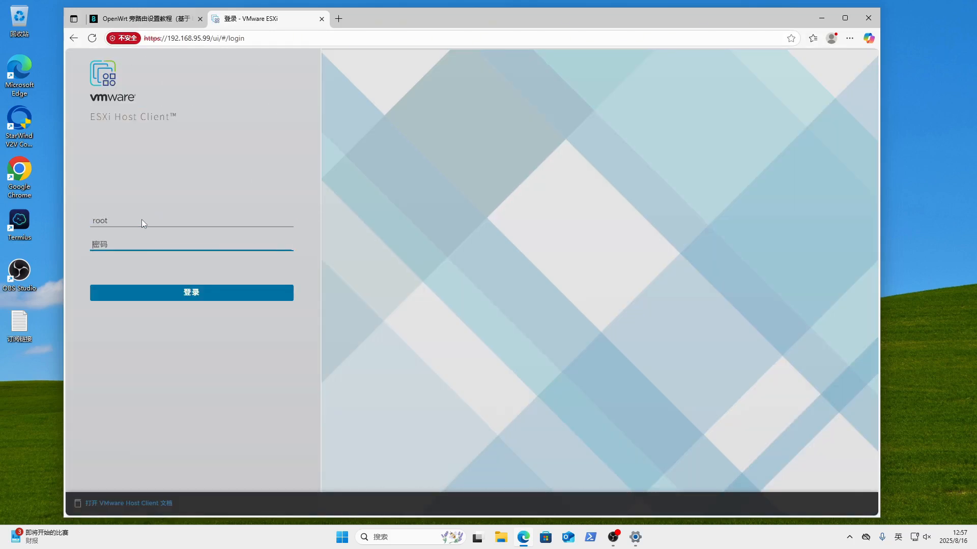
pyautogui.write('*****')
pyautogui.press('Return')
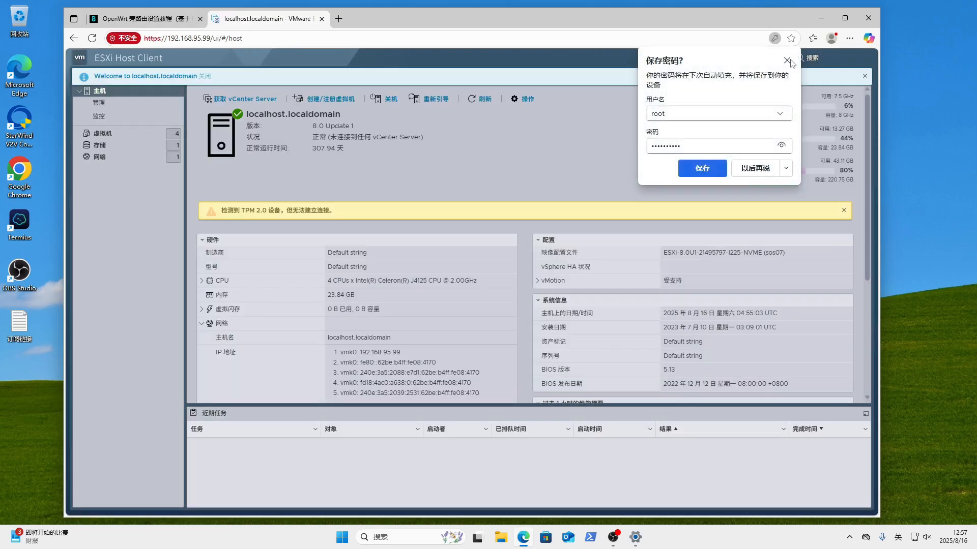
pyautogui.click(786, 61)
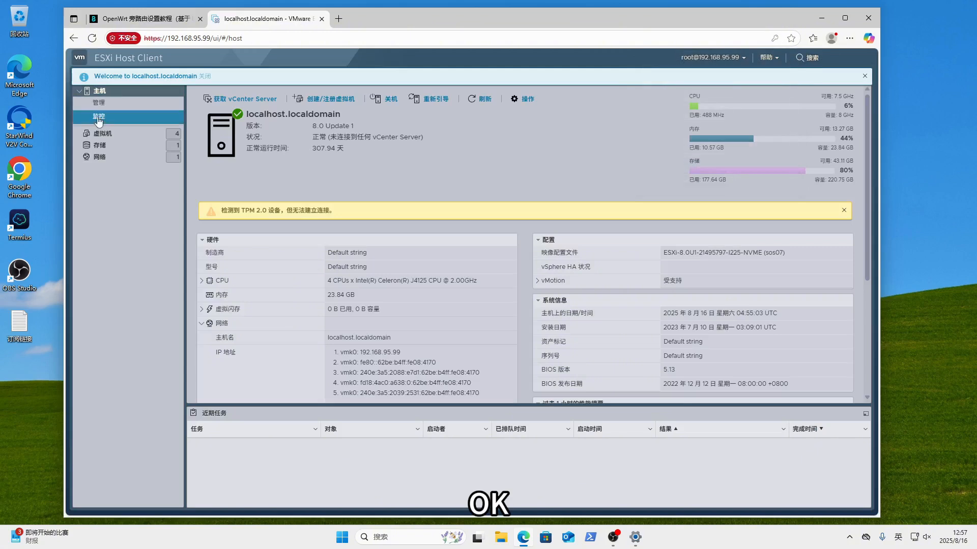
pyautogui.click(143, 137)
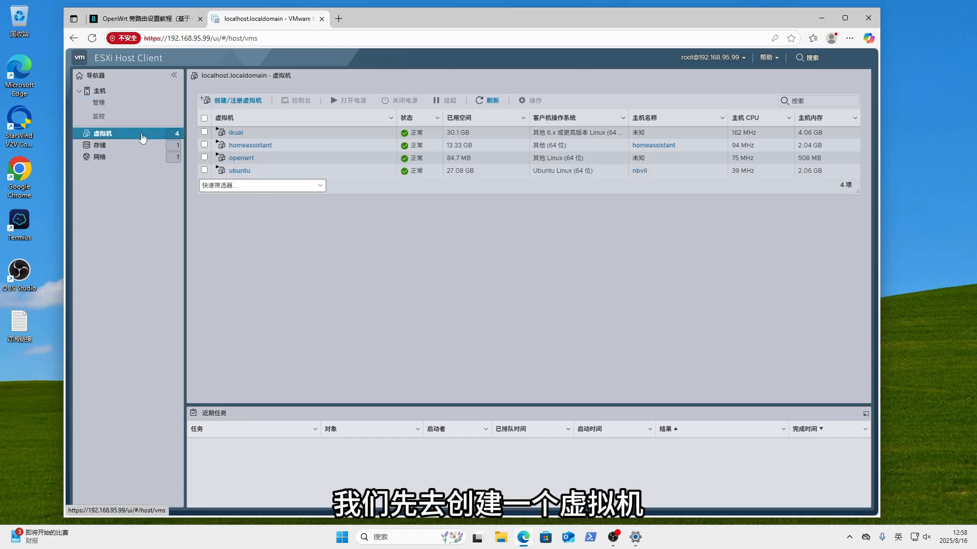
# - Start a new VM named owt with guest OS Linux / 其他 Linux (64 位)
pyautogui.click(247, 102)
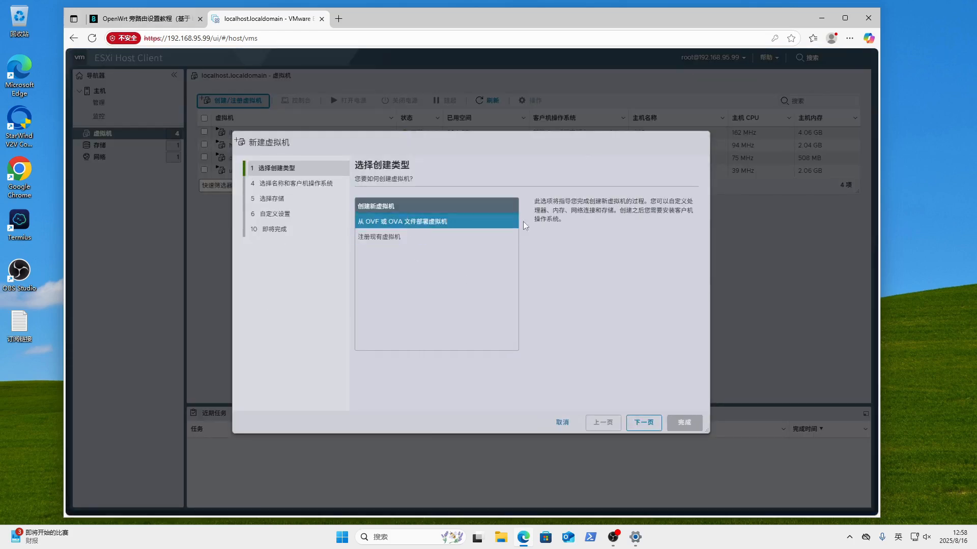
pyautogui.click(640, 416)
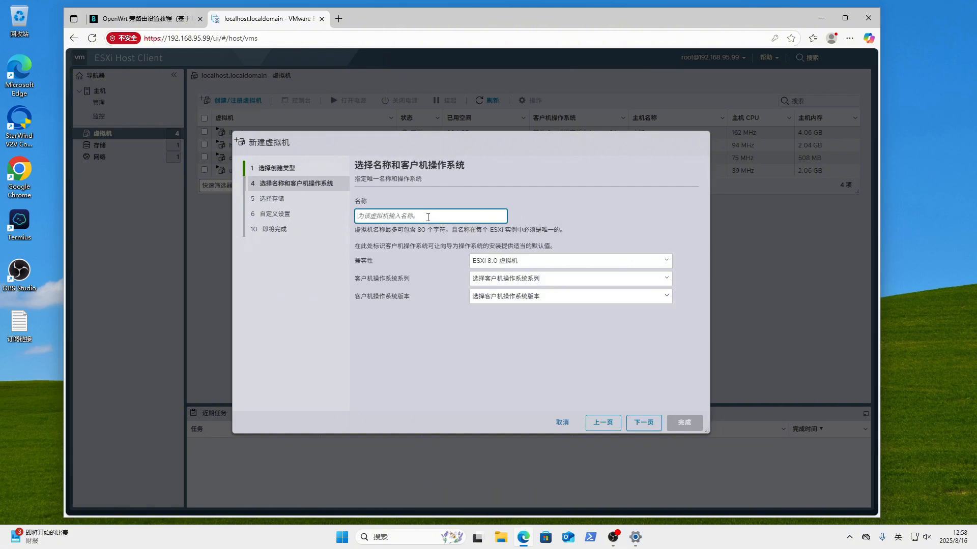
pyautogui.write('owt')
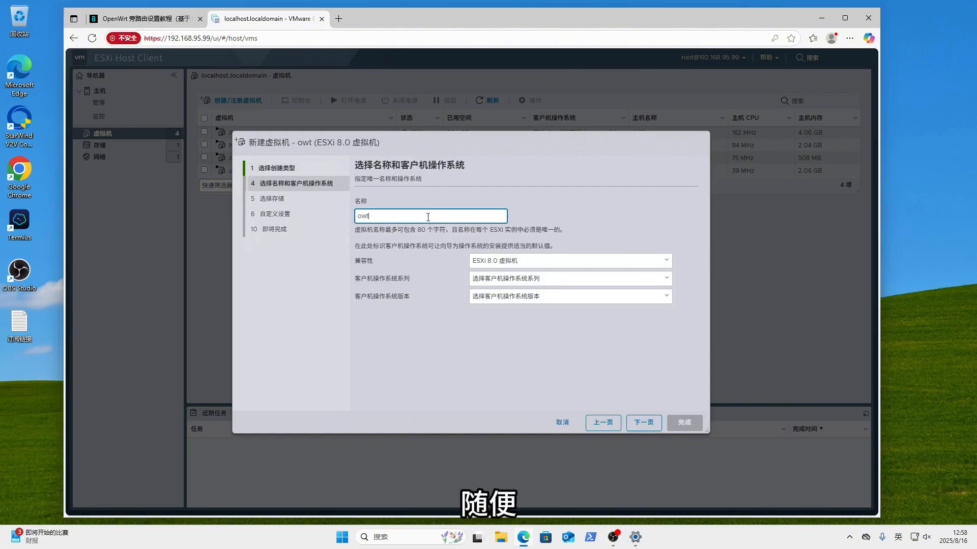
pyautogui.press('shift')
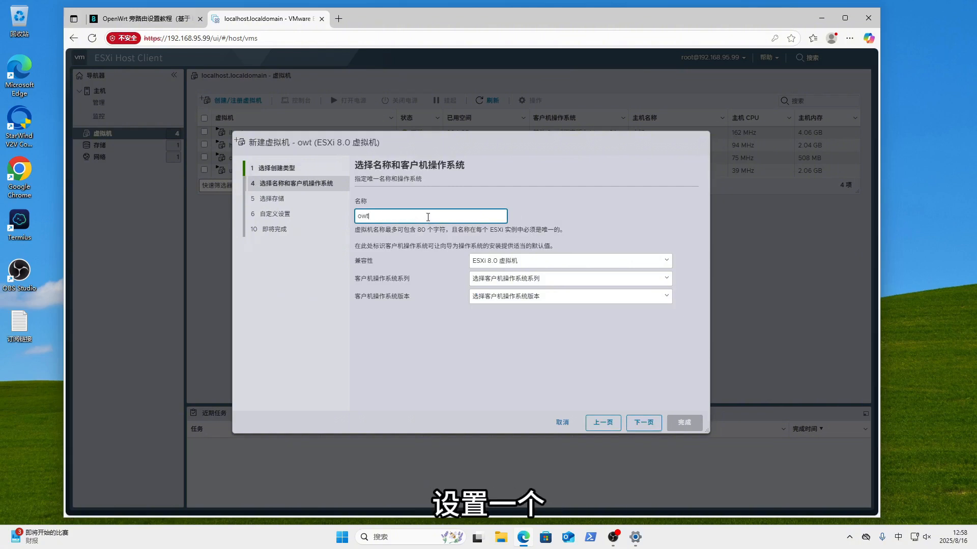
pyautogui.click(519, 280)
pyautogui.click(499, 310)
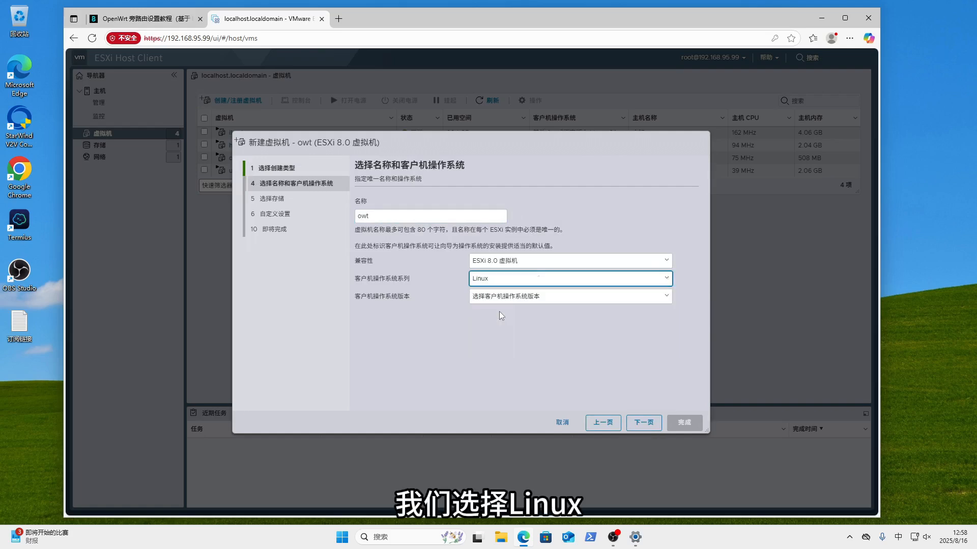
pyautogui.click(519, 297)
pyautogui.scroll(-10, 533, 231)
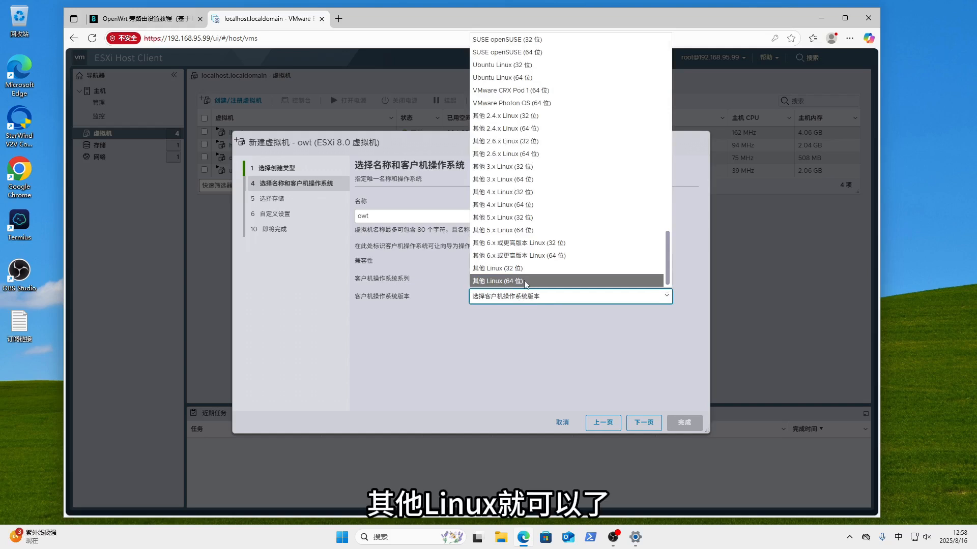
pyautogui.click(529, 283)
pyautogui.click(638, 421)
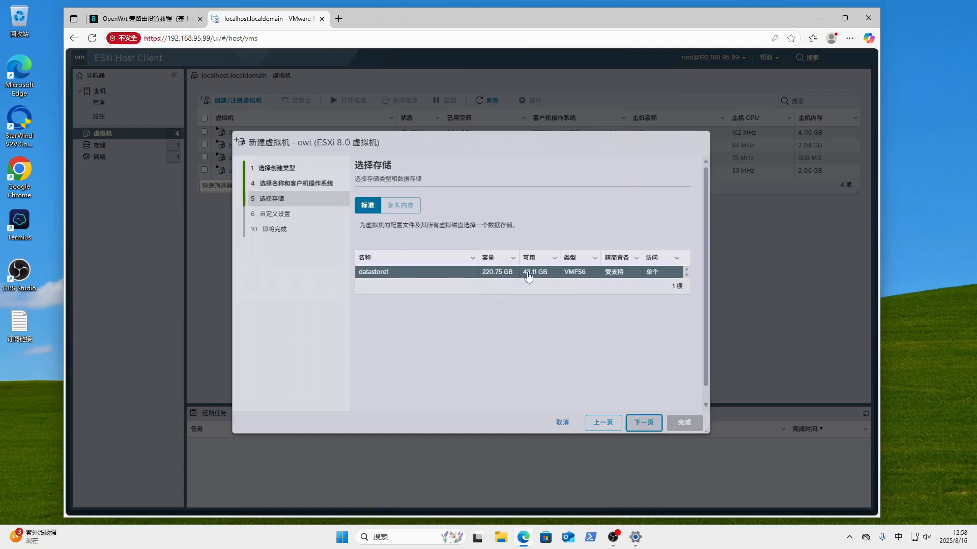
# - Keep datastore1, set memory to 1 GB, remove 硬盘 1, and finish creating owt
pyautogui.click(644, 422)
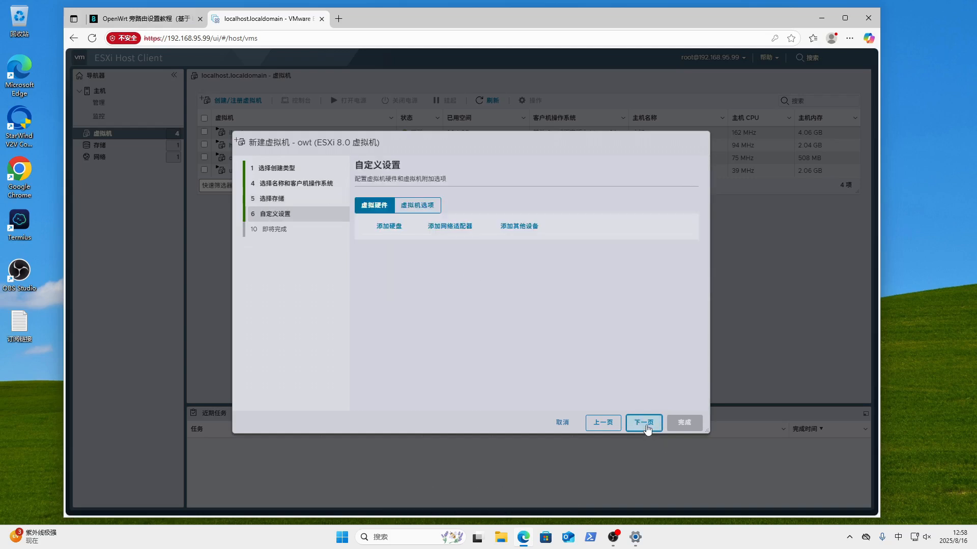
pyautogui.click(565, 265)
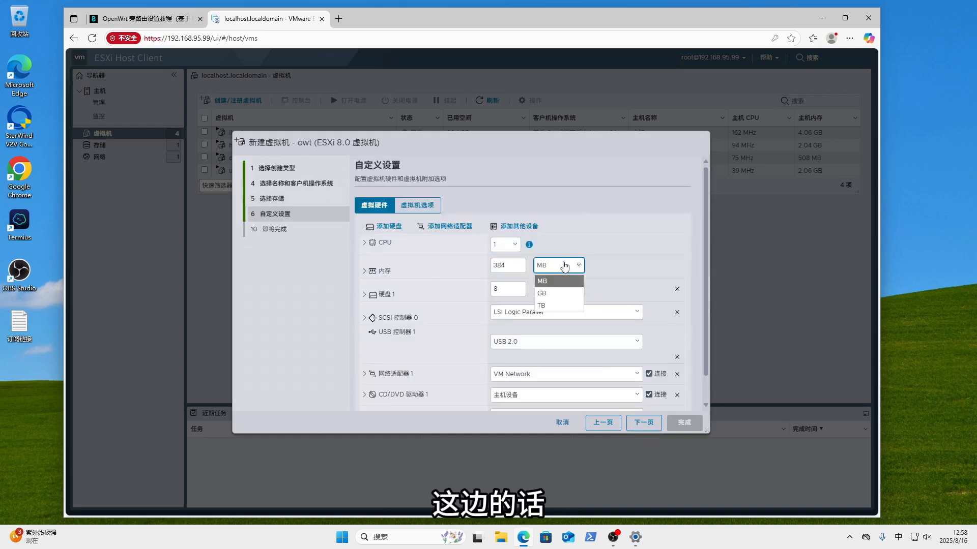
pyautogui.click(552, 293)
pyautogui.moveTo(521, 265); pyautogui.dragTo(478, 266)
pyautogui.write('1')
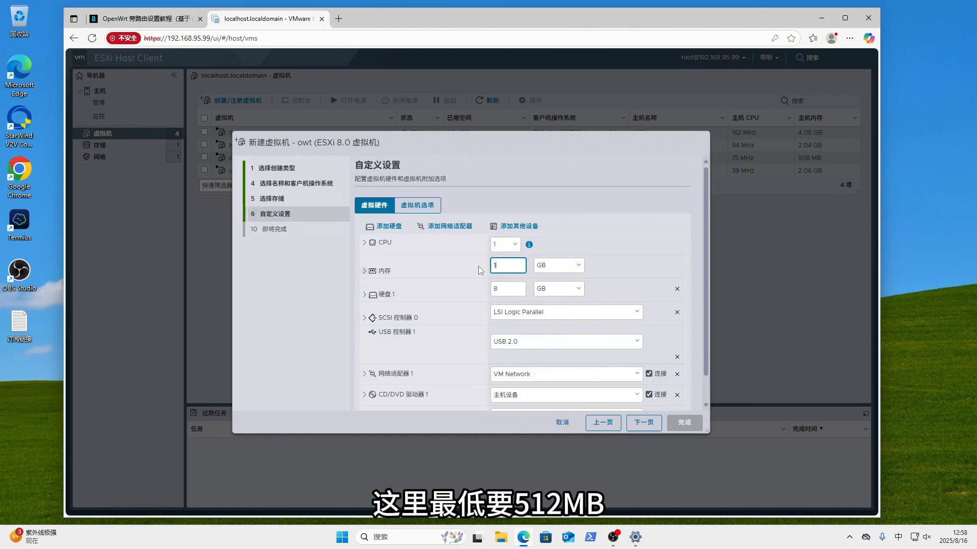
pyautogui.click(677, 289)
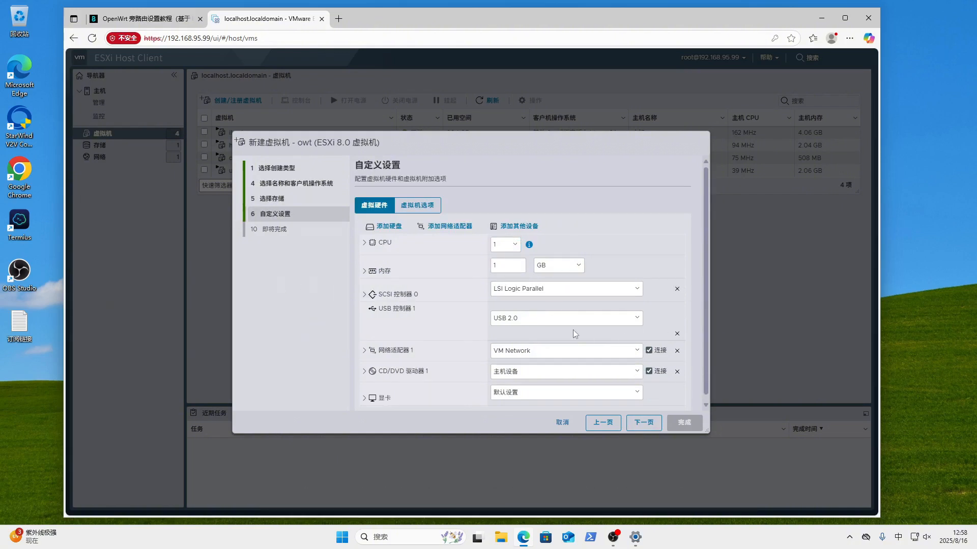
pyautogui.scroll(-1, 560, 364)
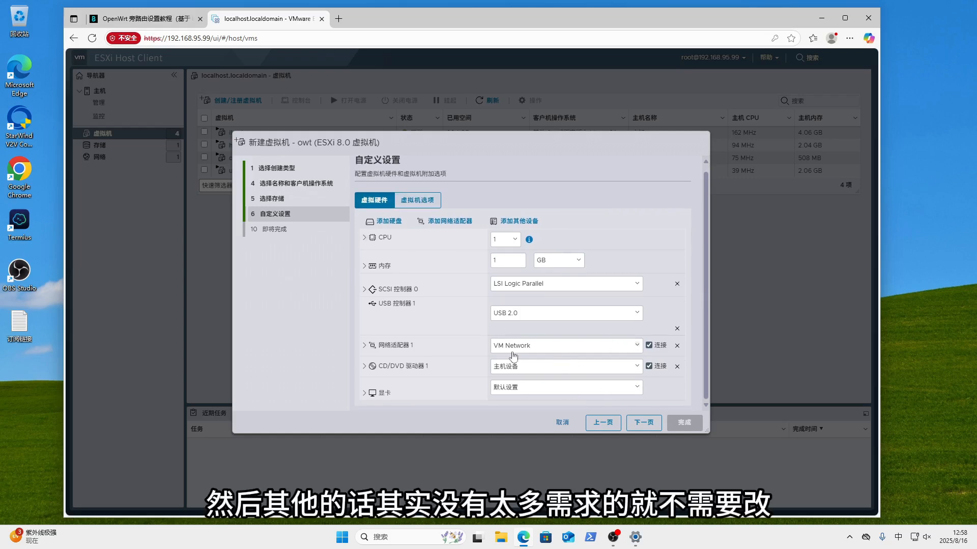
pyautogui.click(648, 422)
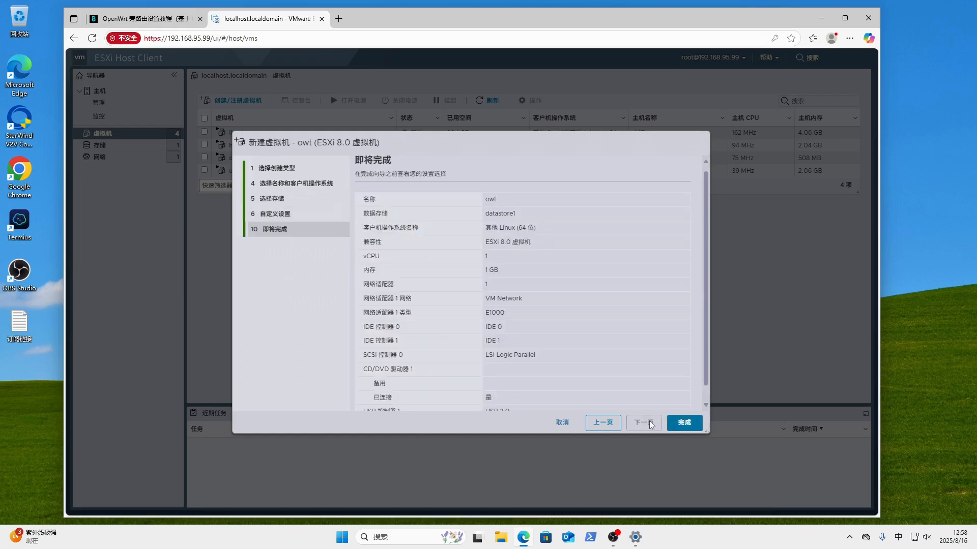
pyautogui.click(684, 422)
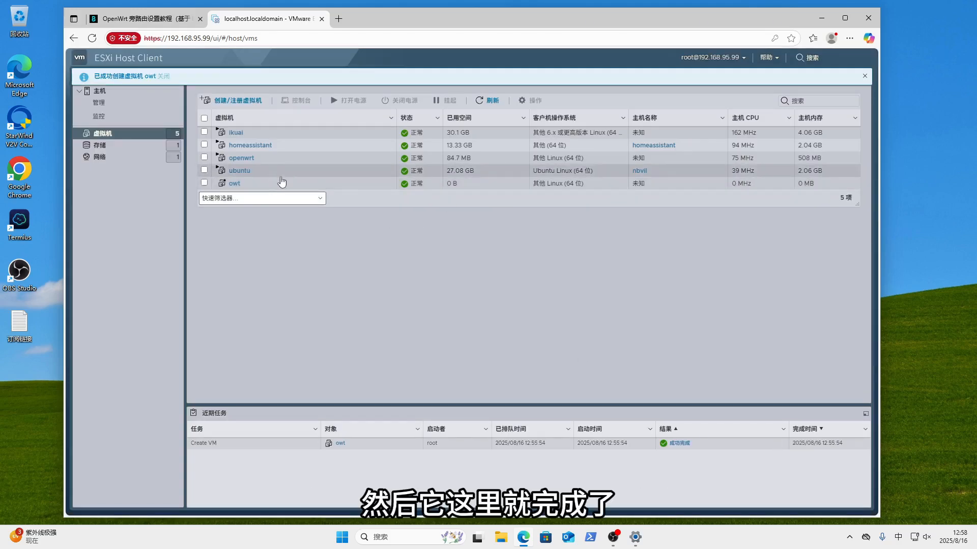
pyautogui.click(135, 20)
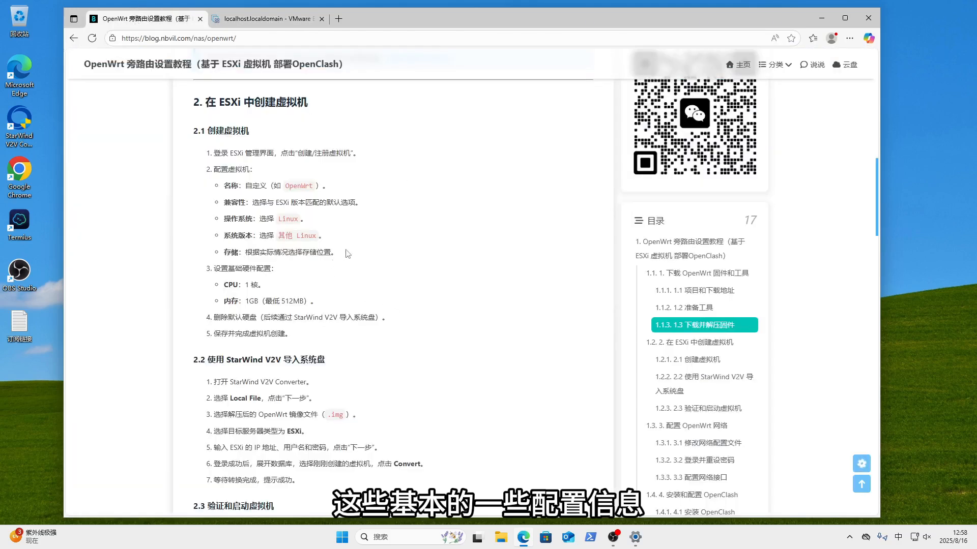
pyautogui.moveTo(216, 153); pyautogui.dragTo(363, 341)
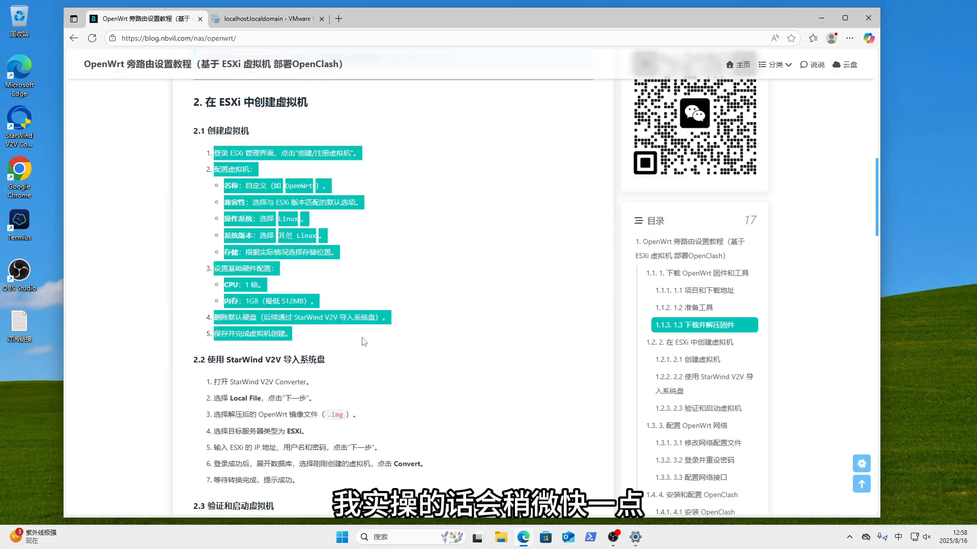
pyautogui.click(483, 337)
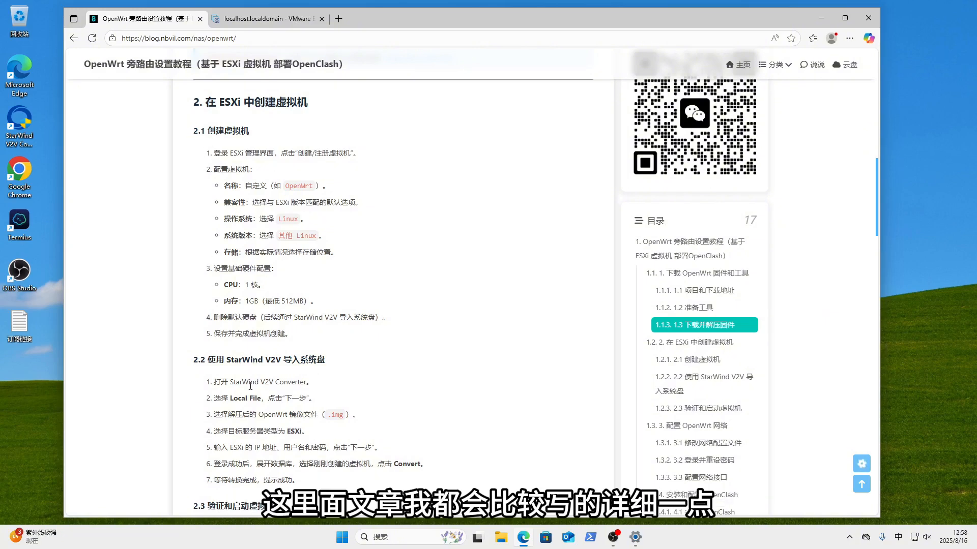
pyautogui.click(264, 18)
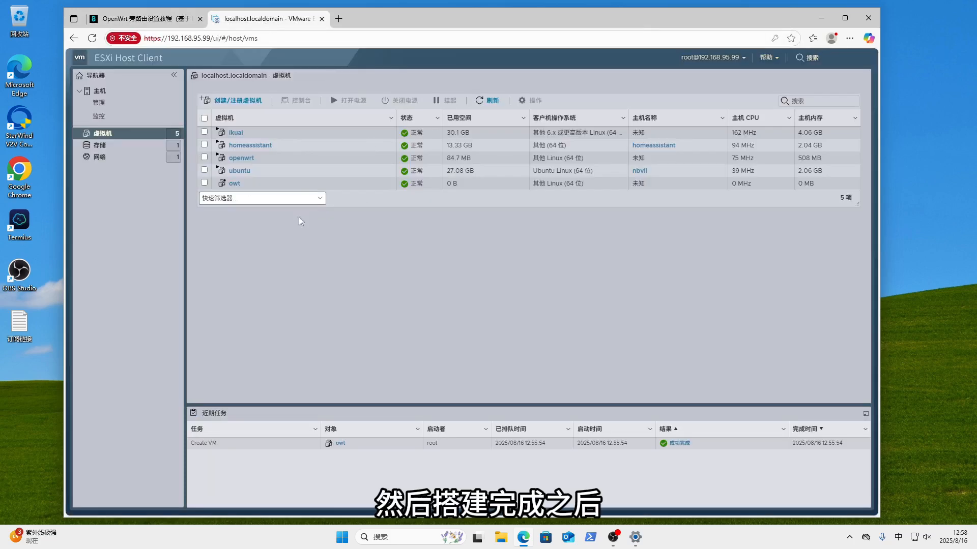
# - Open owt's summary page from the ESXi virtual machine list
pyautogui.click(234, 183)
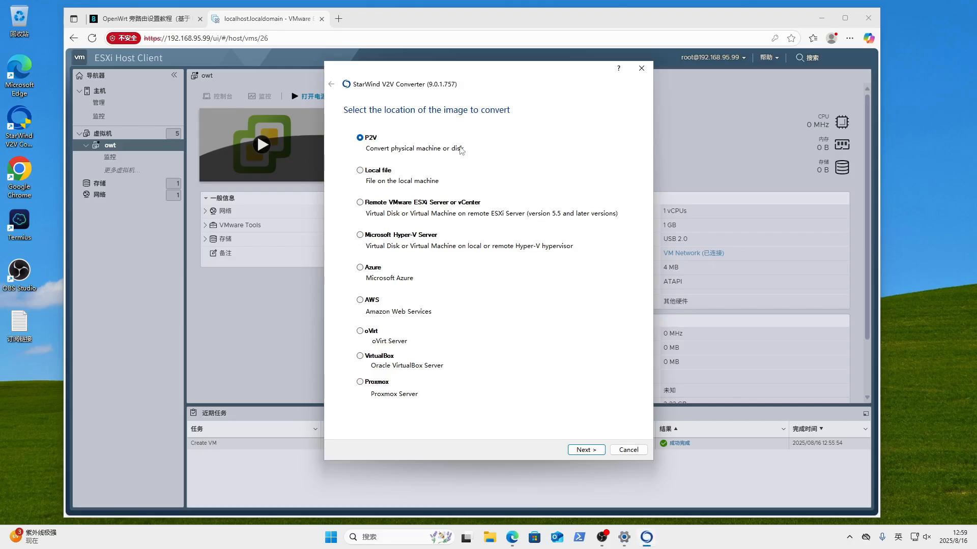
# - Choose Local file as the StarWind V2V source and select the immortalwrt disk image
pyautogui.click(379, 172)
pyautogui.click(585, 449)
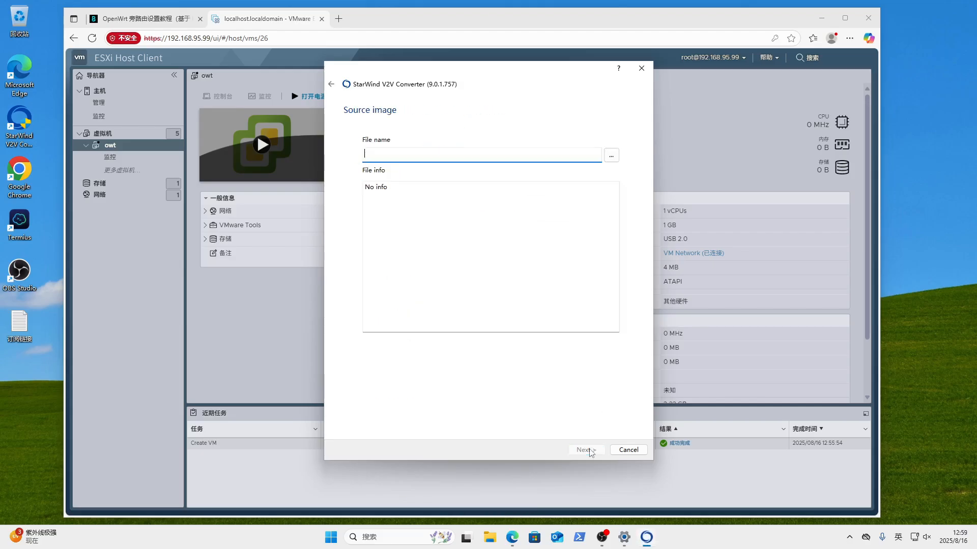
pyautogui.click(331, 84)
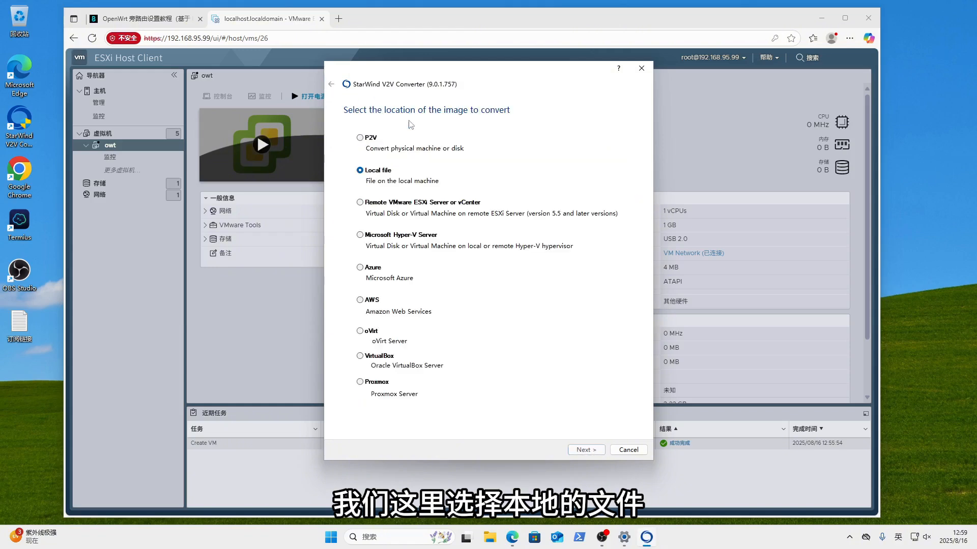
pyautogui.click(575, 449)
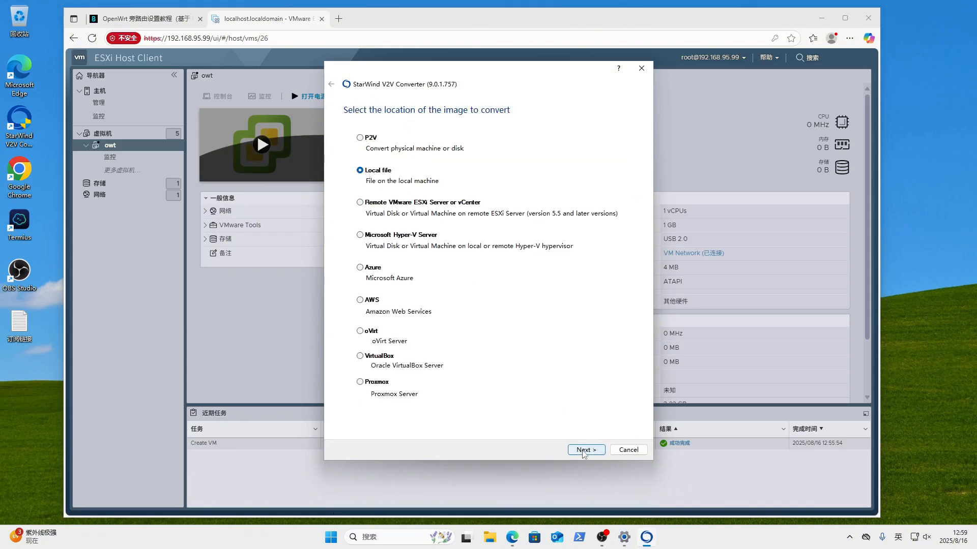
pyautogui.click(609, 158)
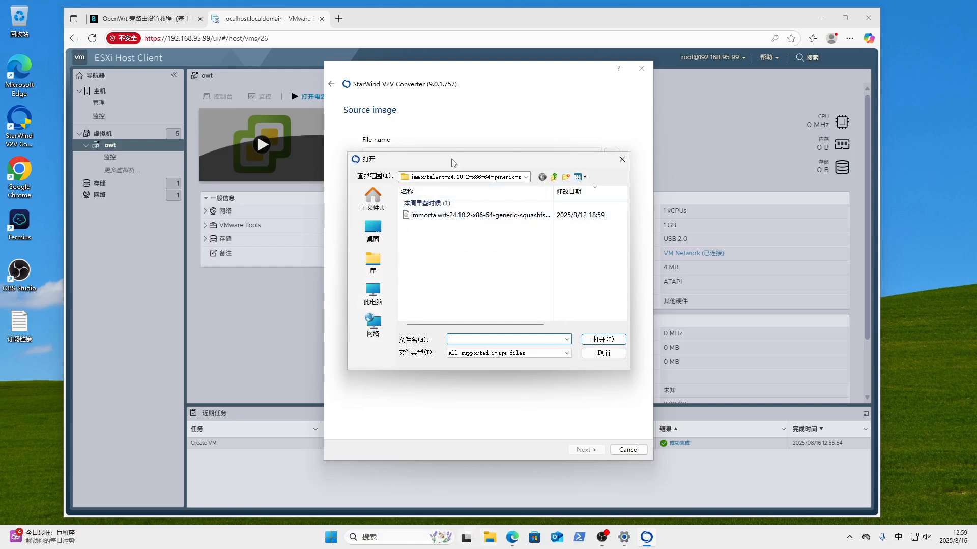
pyautogui.click(540, 216)
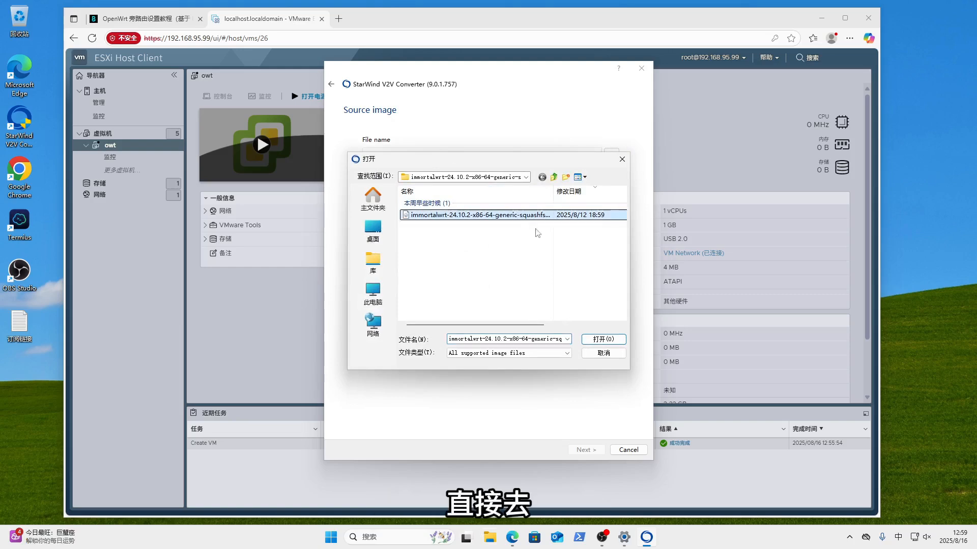
pyautogui.click(489, 537)
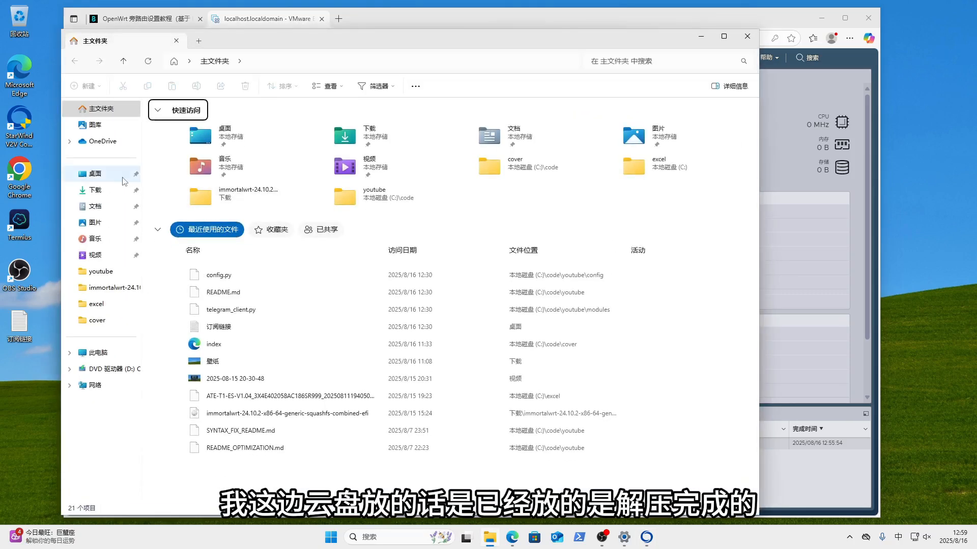
# - Find the 340,256 KB immortalwrt .img image in Downloads and widen the Name column to read it
pyautogui.click(122, 189)
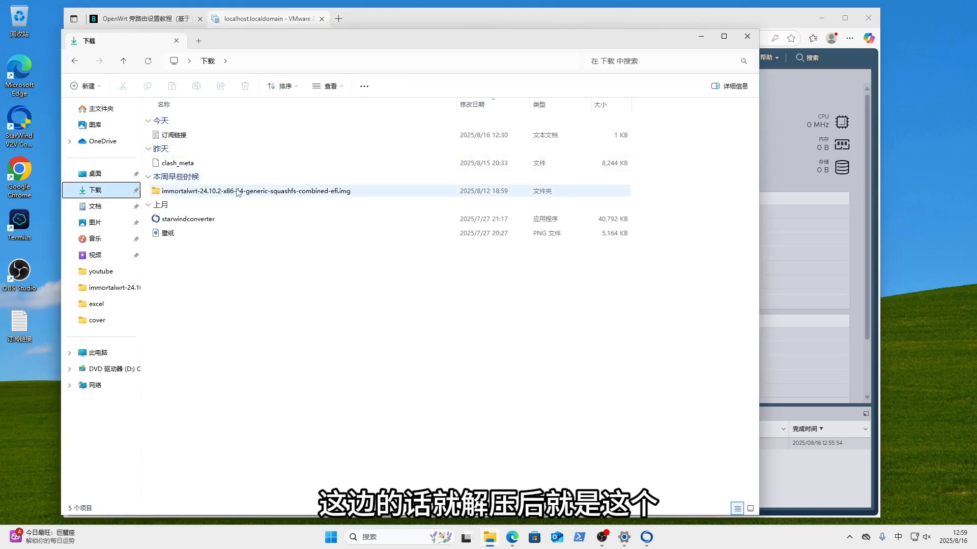
pyautogui.doubleClick(237, 191)
pyautogui.click(216, 138)
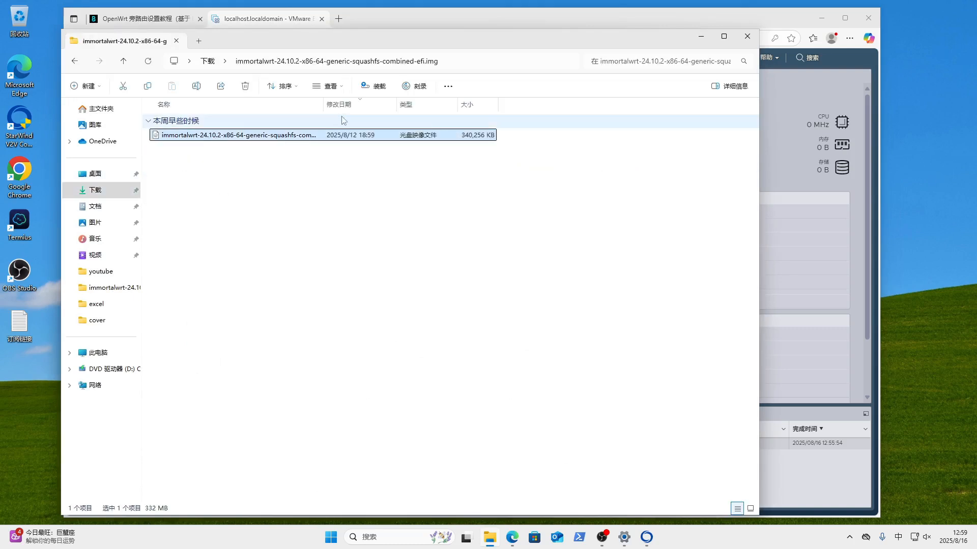
pyautogui.moveTo(324, 105); pyautogui.dragTo(598, 105)
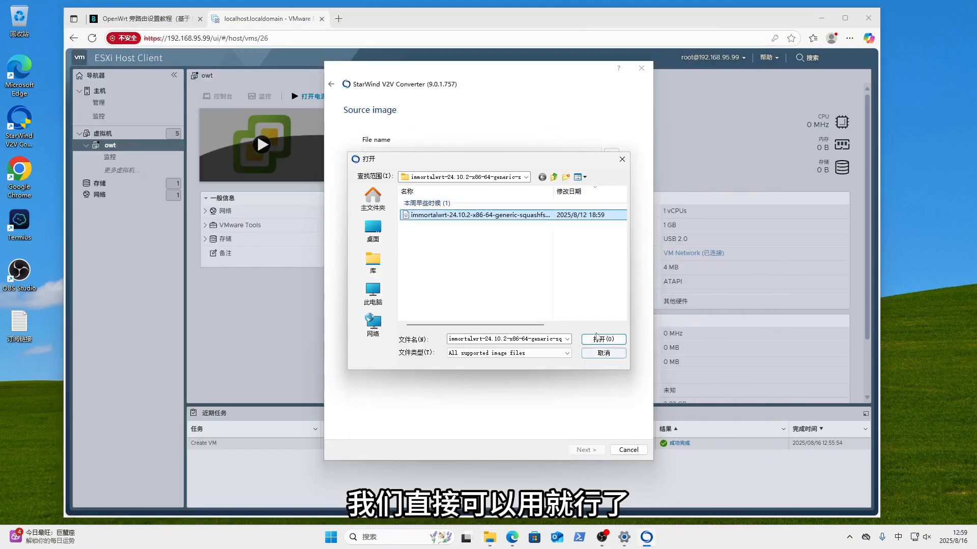
# - Use the ImmortalWrt image as the source and Remote VMware ESXi Server as the destination
pyautogui.click(596, 337)
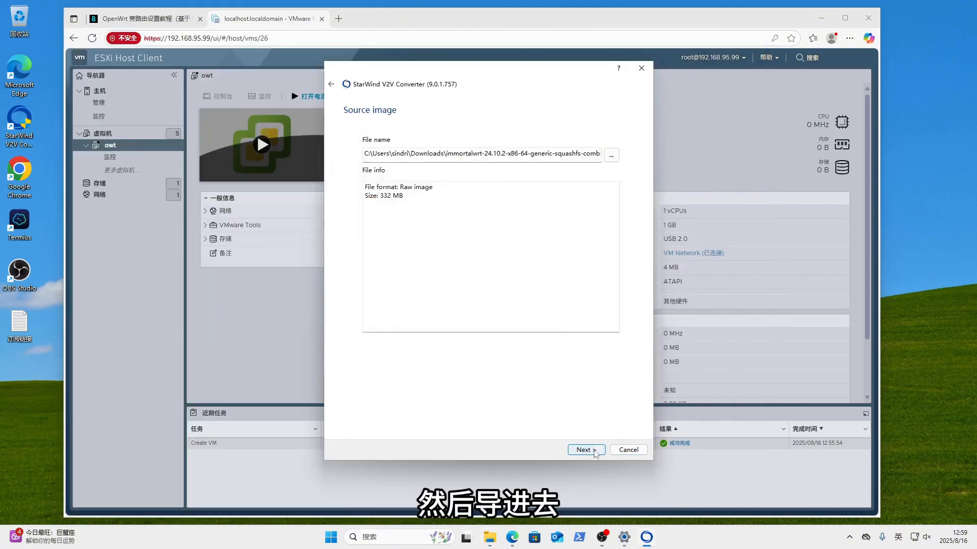
pyautogui.click(594, 450)
pyautogui.click(442, 173)
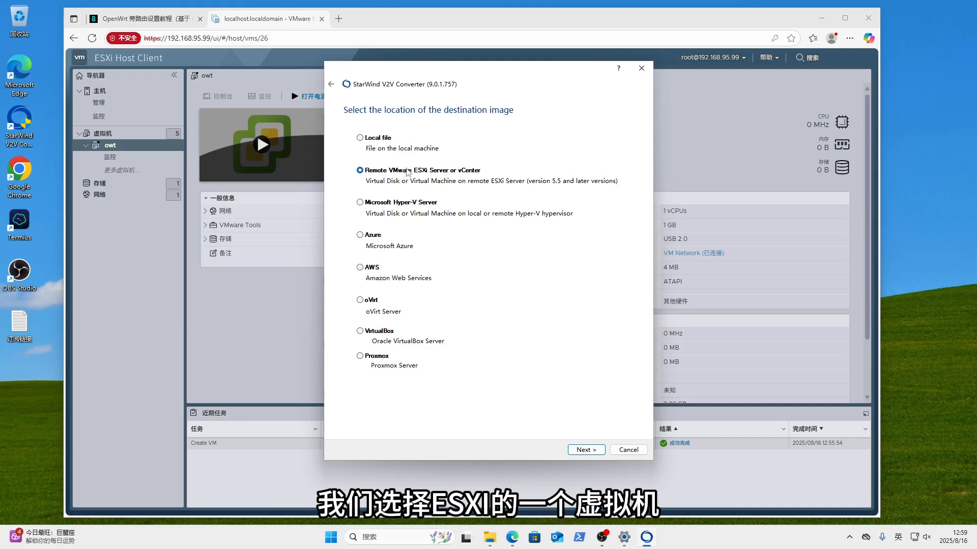
pyautogui.click(593, 450)
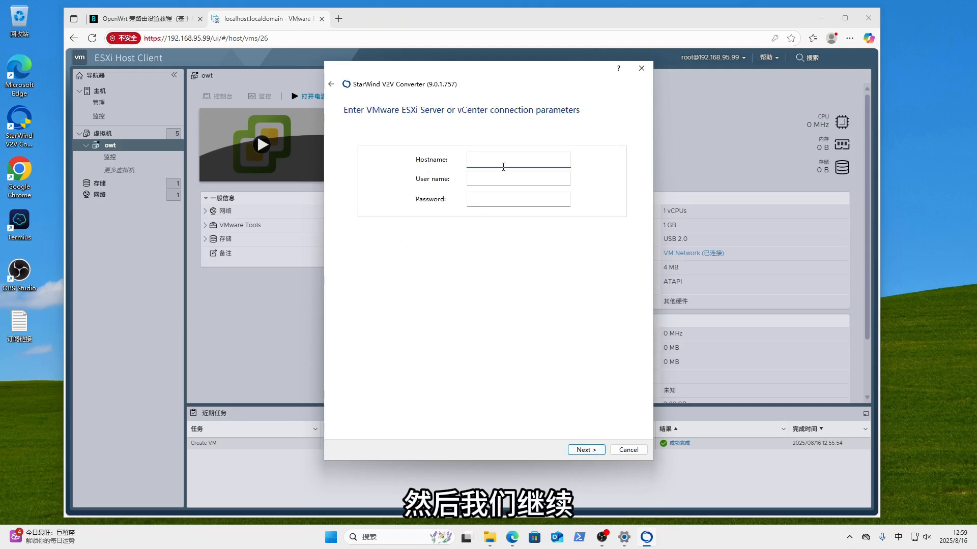
# - Connect to ESXi host 192.168.95.99 as root with the account password
pyautogui.write('19')
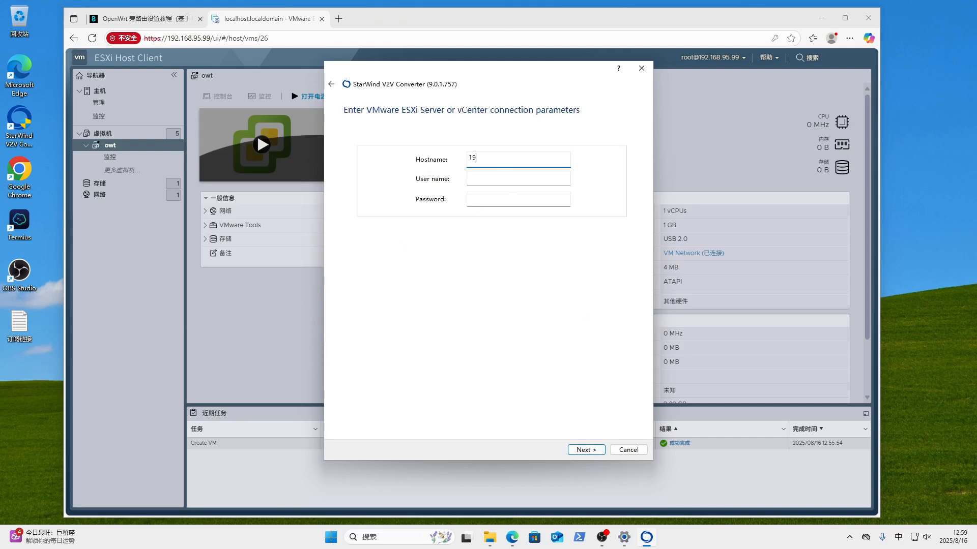
pyautogui.write('2.168.95.99')
pyautogui.click(494, 179)
pyautogui.write('root')
pyautogui.press('shift')
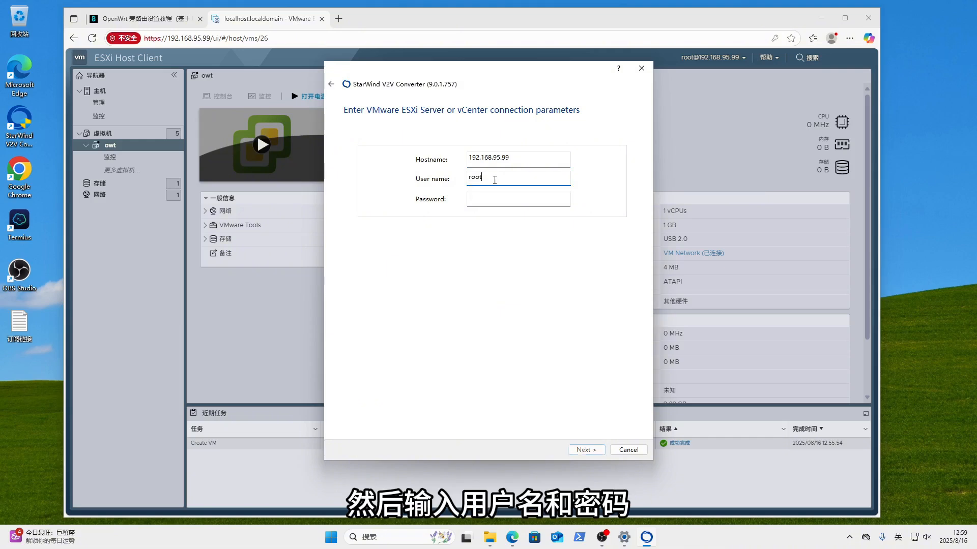
pyautogui.press('Tab')
pyautogui.write('***')
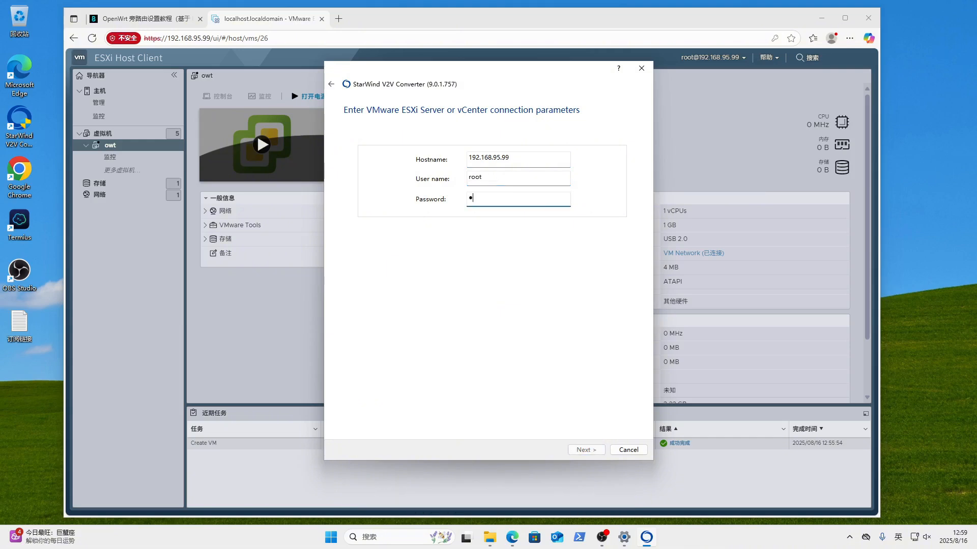
pyautogui.write('*******')
pyautogui.press('Return')
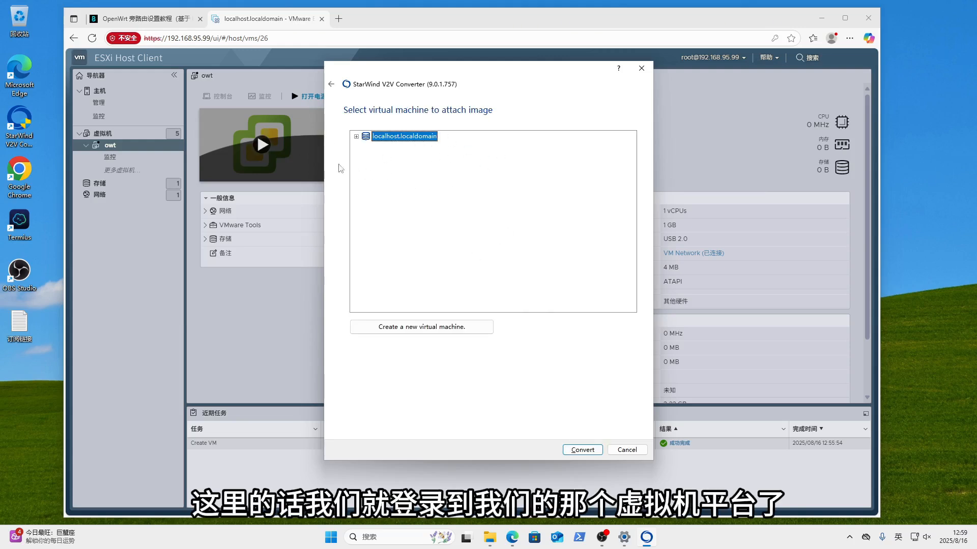
# - Target VM owt under localhost.localdomain, keep the ESXi growable image format, and start converting
pyautogui.click(357, 138)
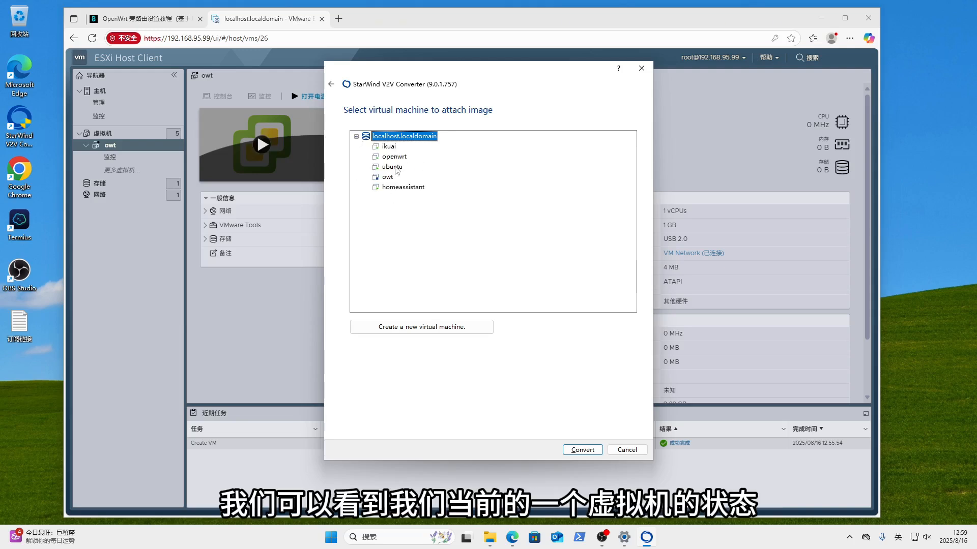
pyautogui.click(387, 178)
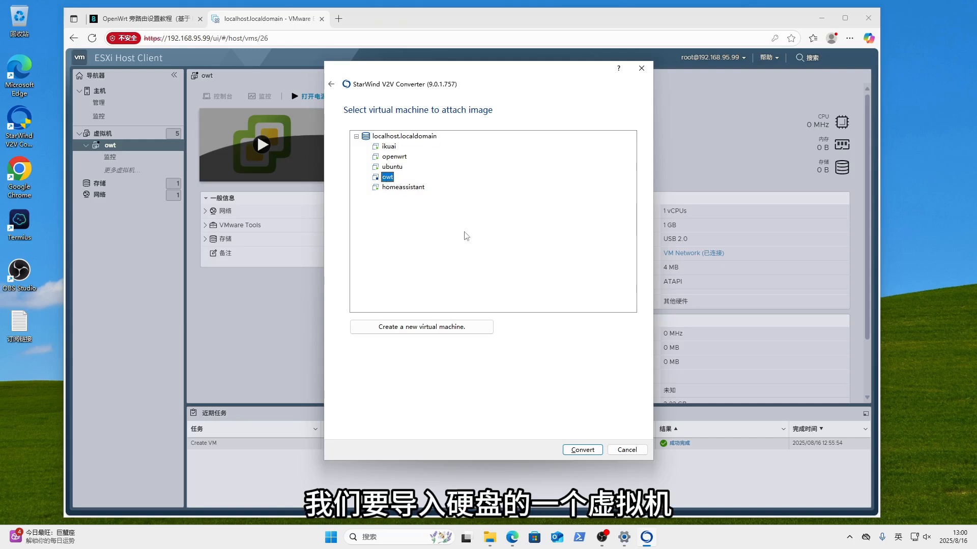
pyautogui.click(583, 450)
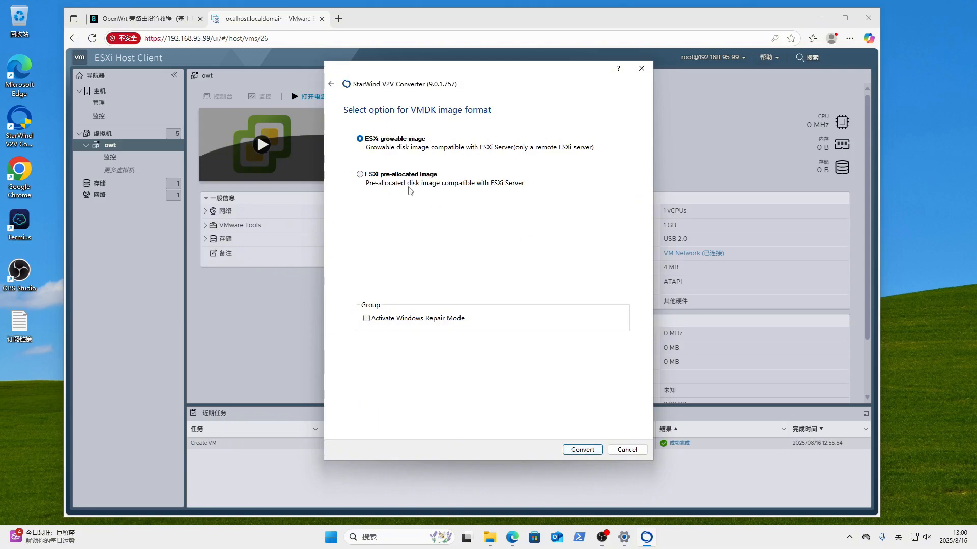
pyautogui.click(583, 450)
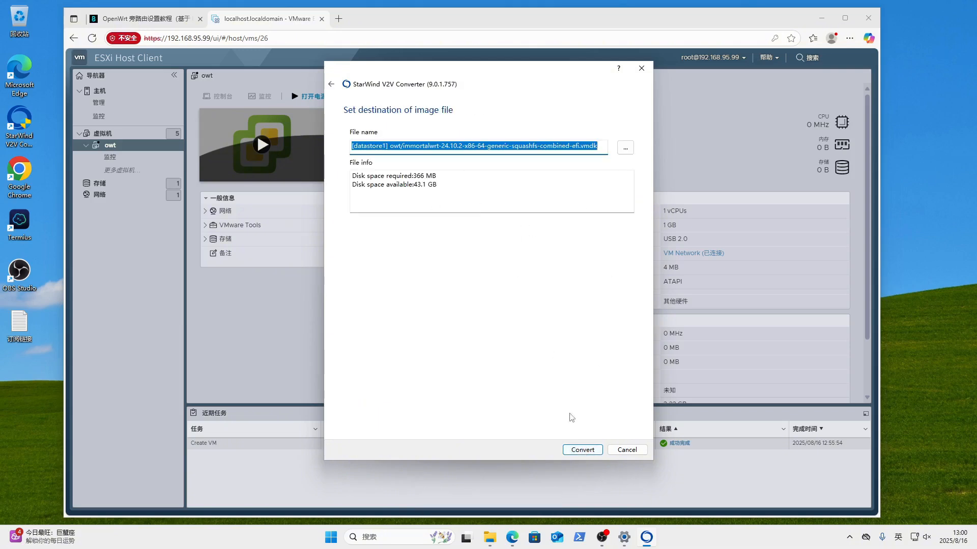
pyautogui.click(578, 451)
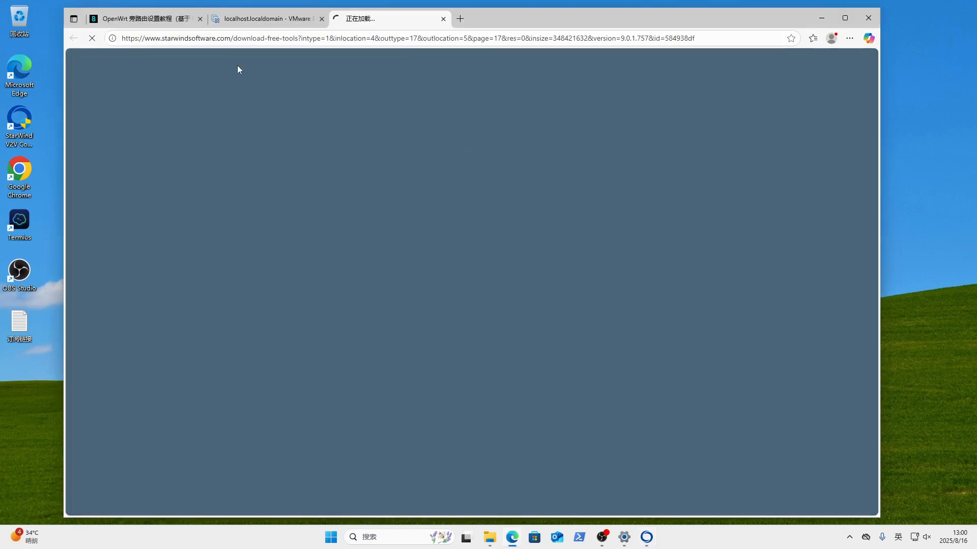
# - Check the converter log reads Converted successfully, finish it, and close the StarWind browser tab
pyautogui.click(267, 19)
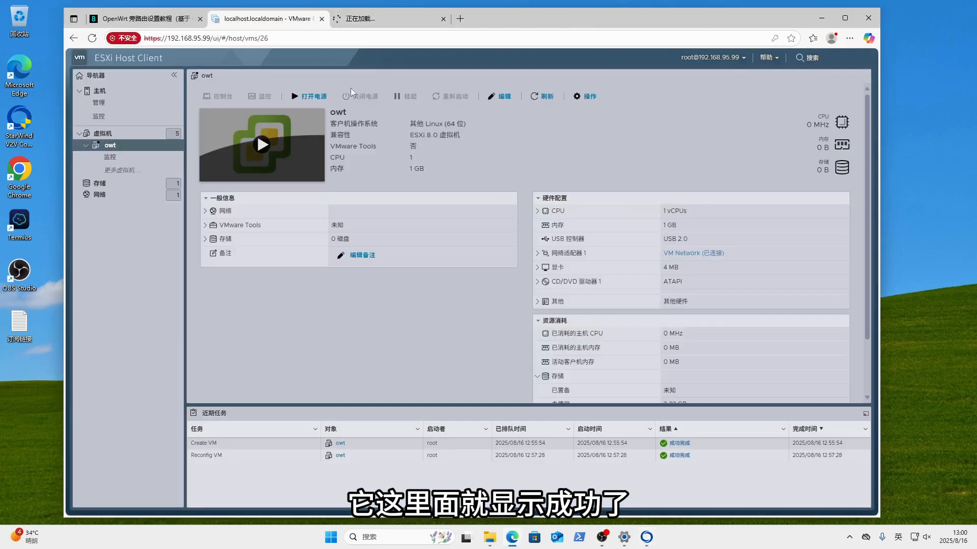
pyautogui.click(393, 20)
pyautogui.click(822, 21)
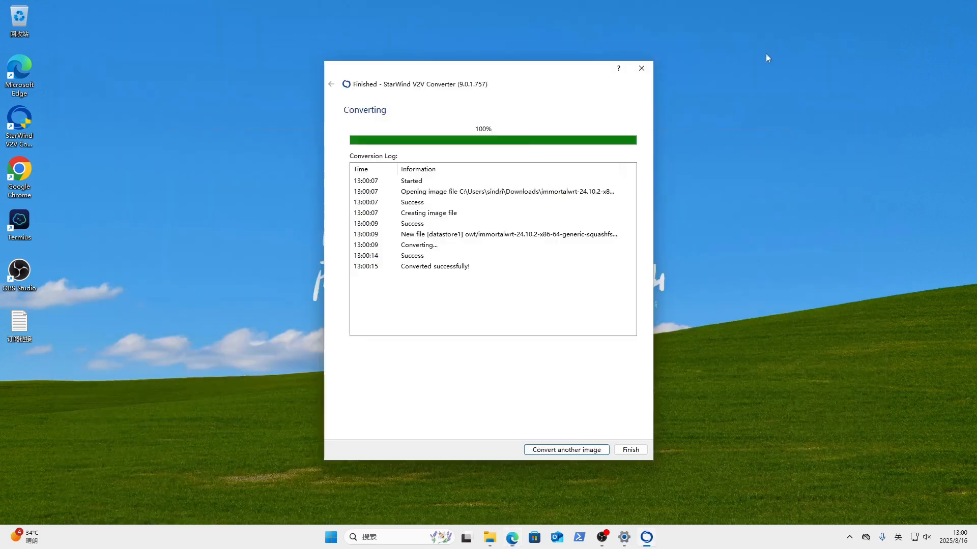
pyautogui.moveTo(401, 266); pyautogui.dragTo(497, 291)
pyautogui.click(631, 450)
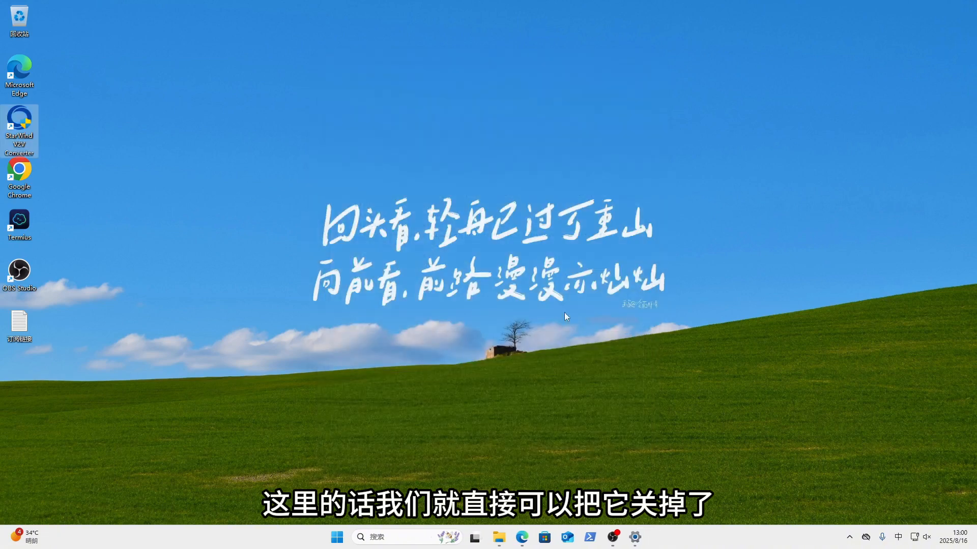
pyautogui.click(529, 537)
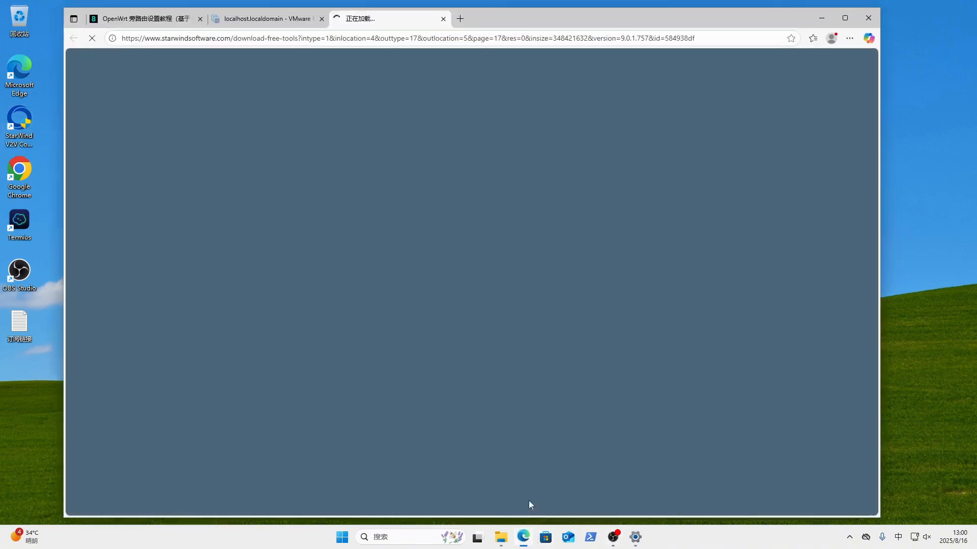
pyautogui.click(442, 18)
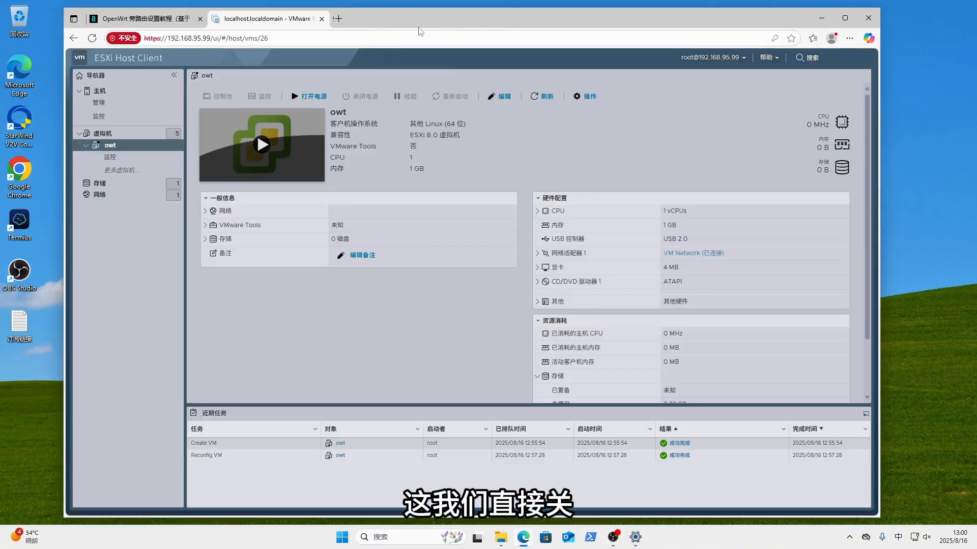
# - Refresh owt's page, check Hard disk 1 shows the 332.28 MB vmdk, and power on owt
pyautogui.click(92, 38)
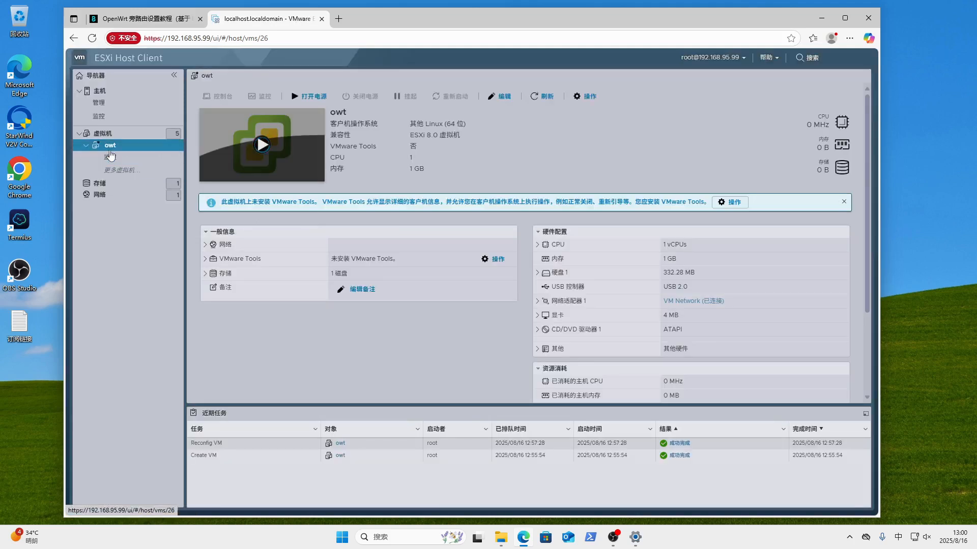
pyautogui.click(542, 275)
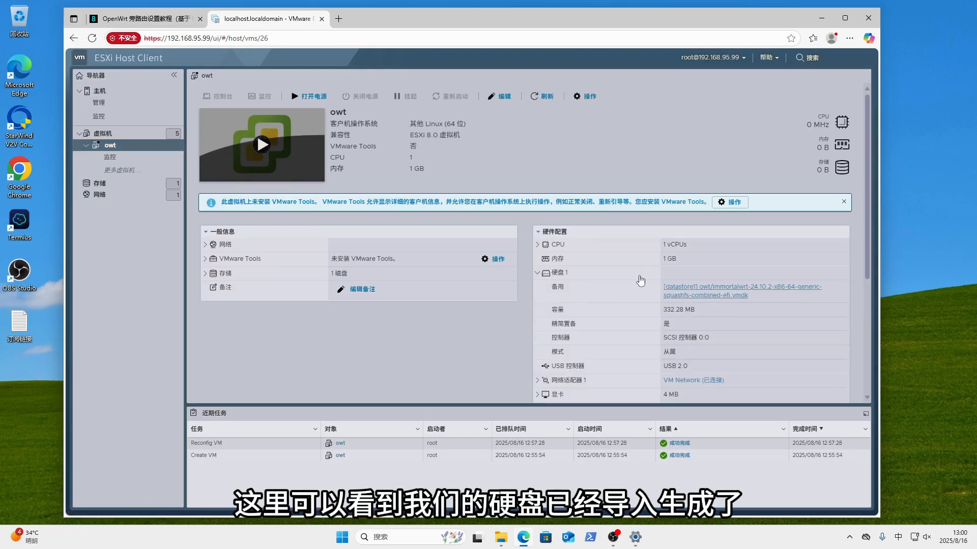
pyautogui.click(288, 131)
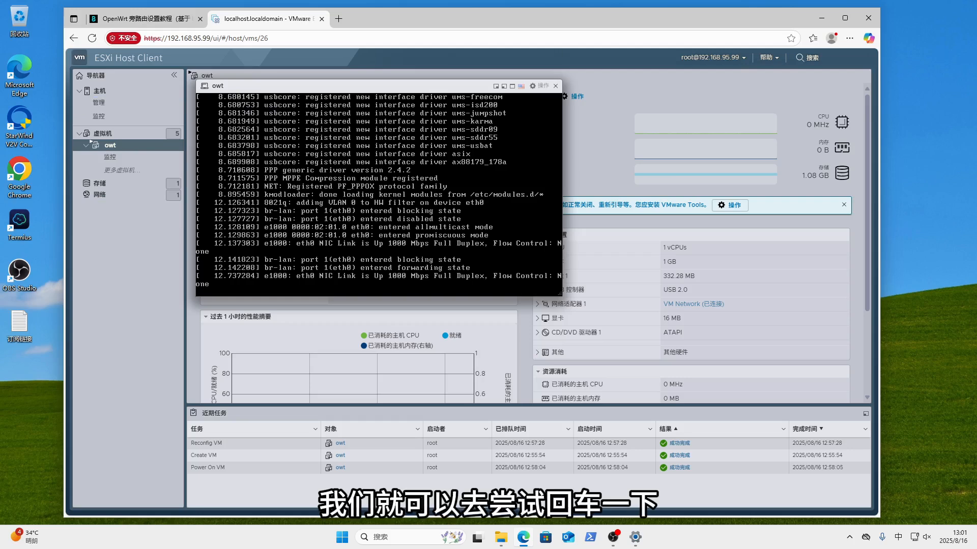
# - Bring owt's console to the ImmortalWrt root shell prompt and switch to the OpenWrt tutorial
pyautogui.press('Return')
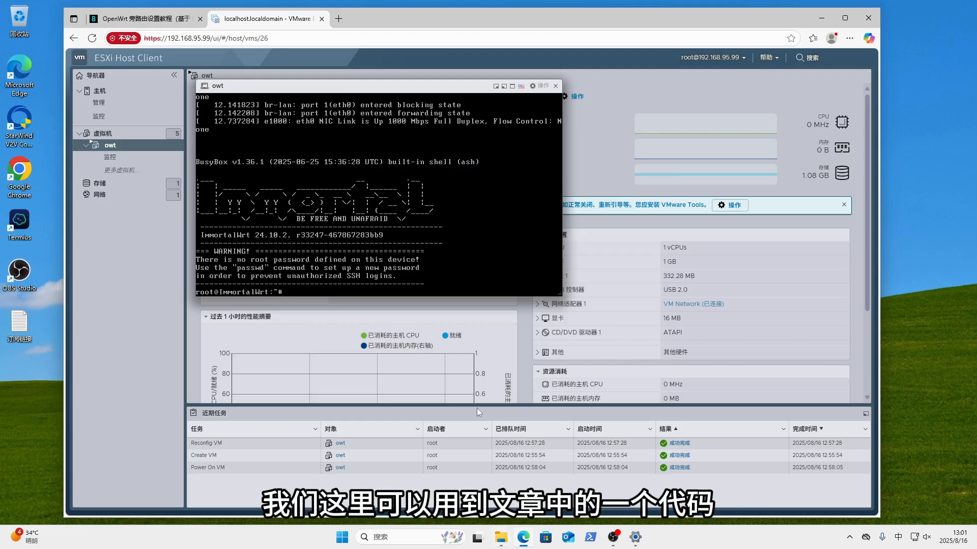
pyautogui.hotkey('ctrl', 'Tab')
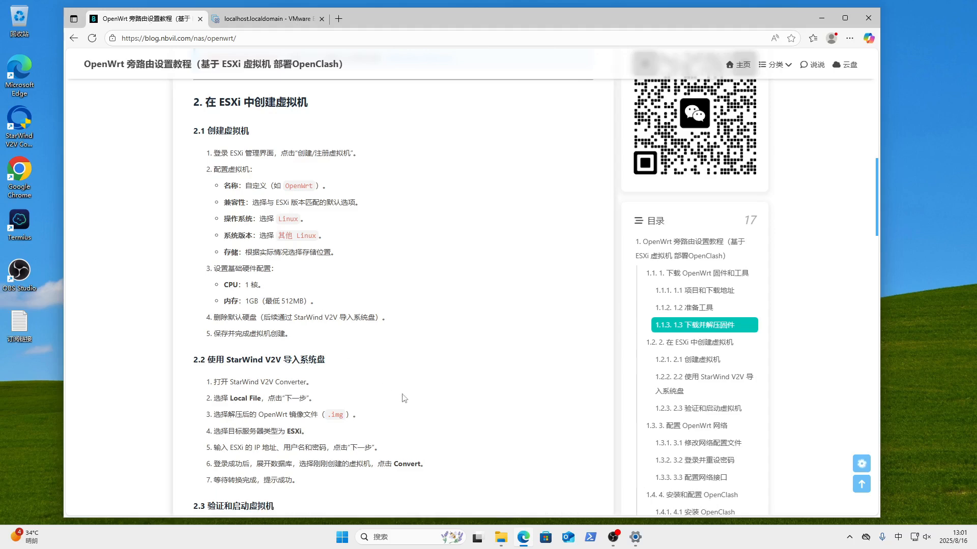
# - Copy the vim /etc/config/network command from the tutorial's first BASH block, then return to owt's console
pyautogui.scroll(4, 406, 389)
pyautogui.scroll(-10, 406, 389)
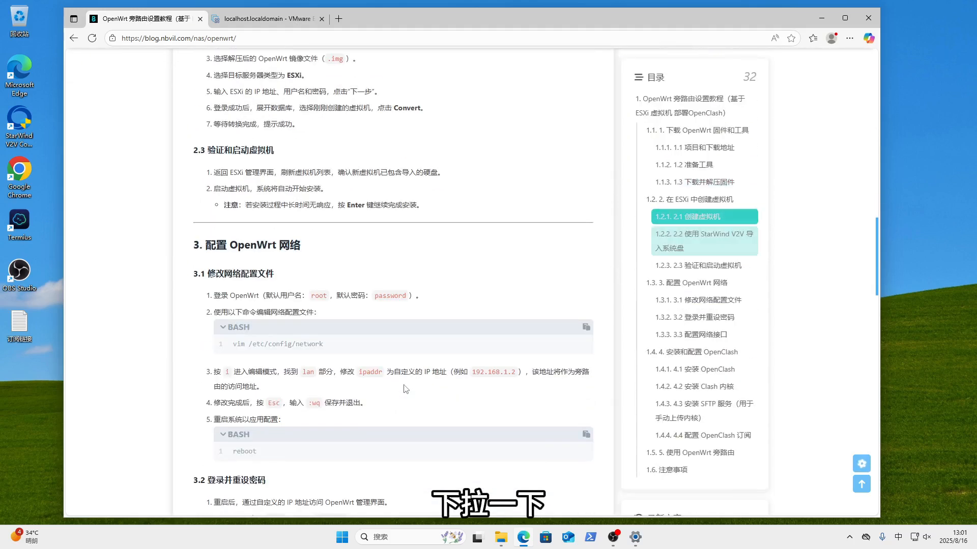
pyautogui.scroll(-1, 405, 389)
pyautogui.click(586, 276)
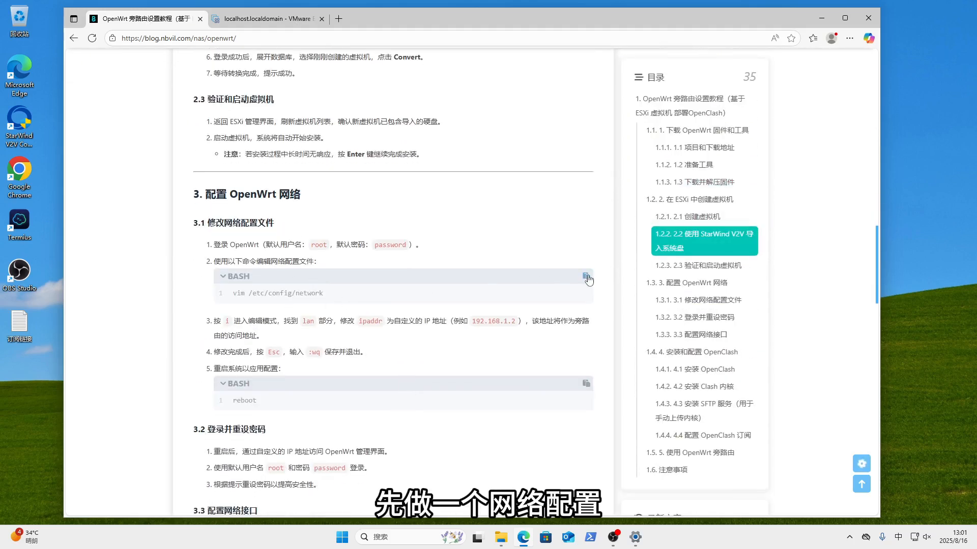
pyautogui.click(249, 19)
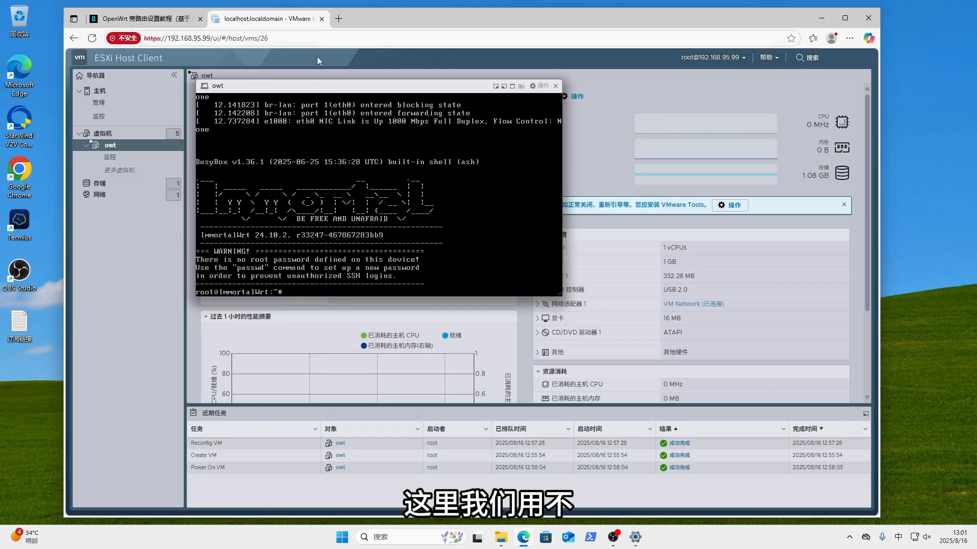
pyautogui.click(145, 20)
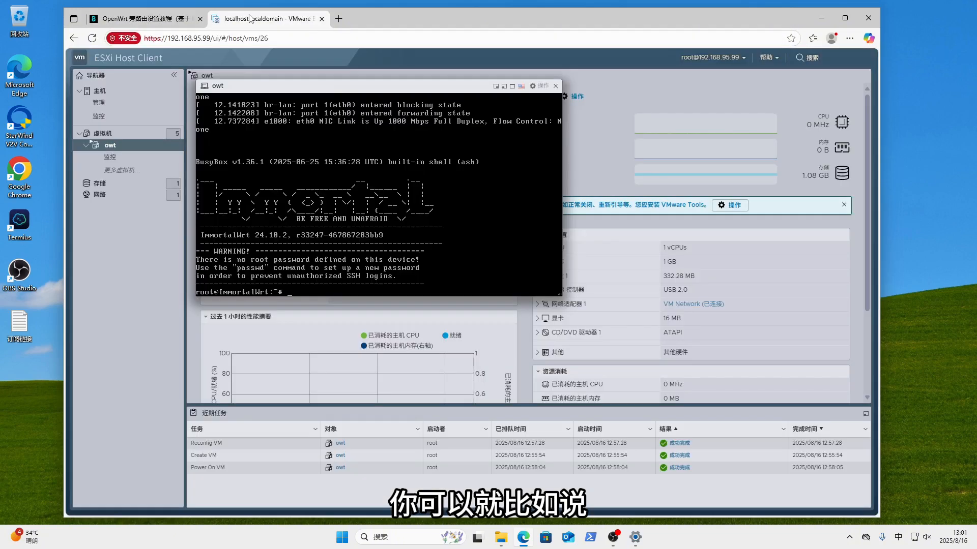
pyautogui.click(249, 18)
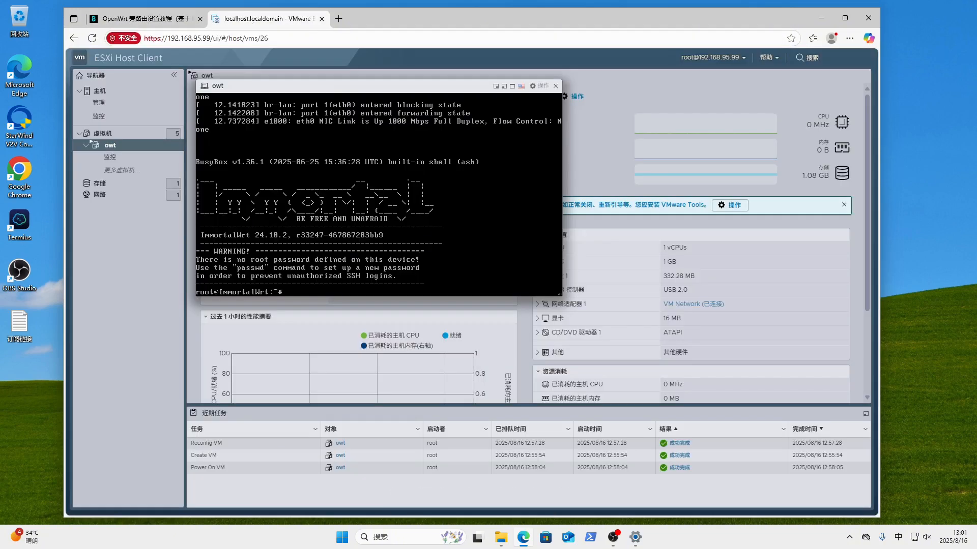
# - Launch Termius and start a NEW HOST entry, leaving its address blank
pyautogui.click(19, 222)
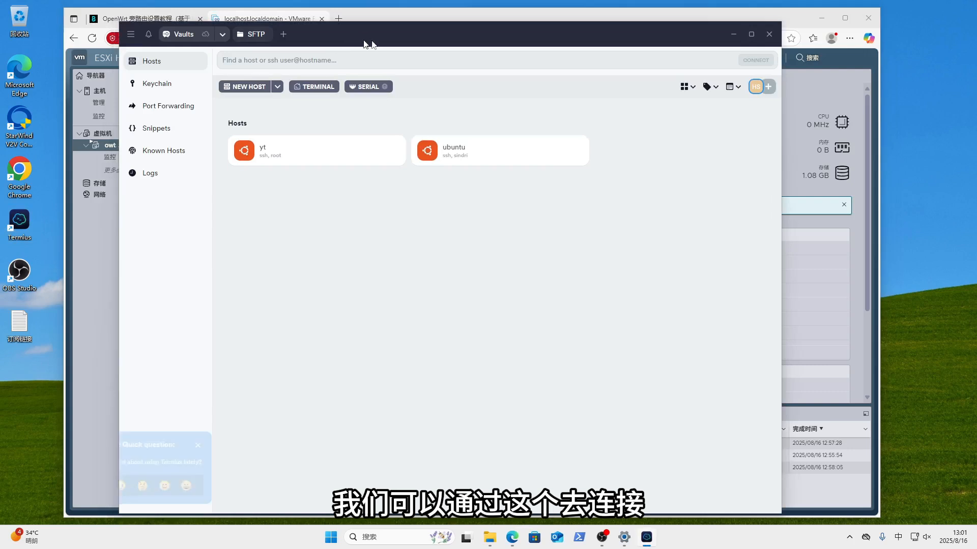
pyautogui.click(267, 88)
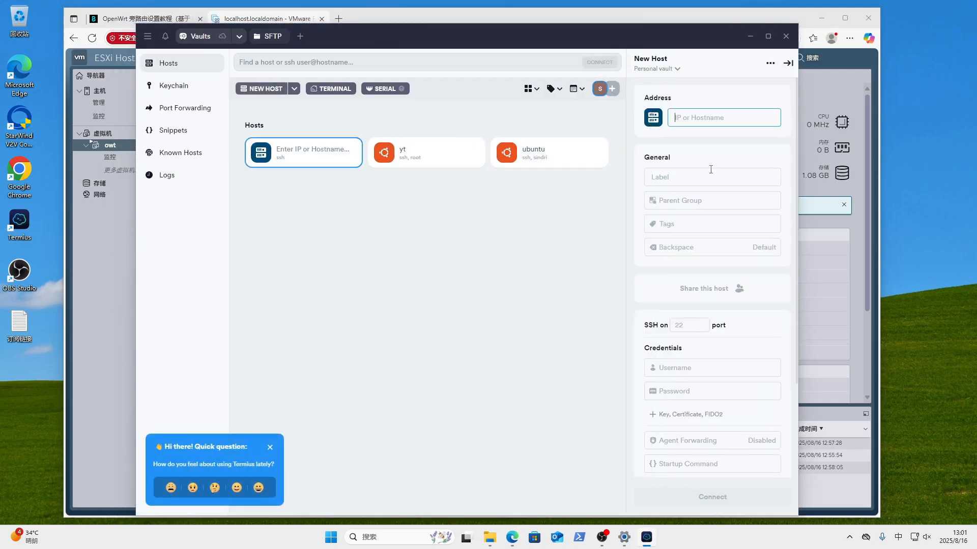
pyautogui.write('1')
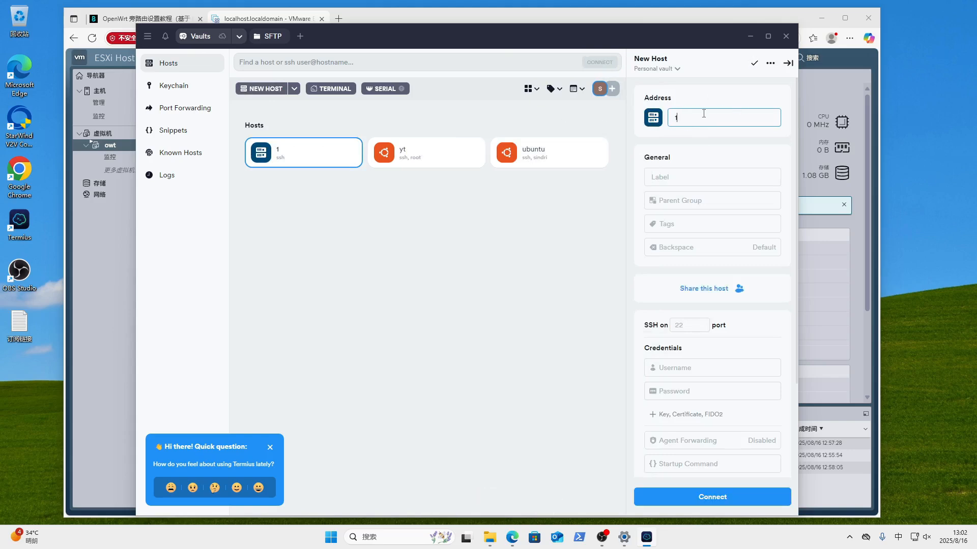
pyautogui.press('BackSpace')
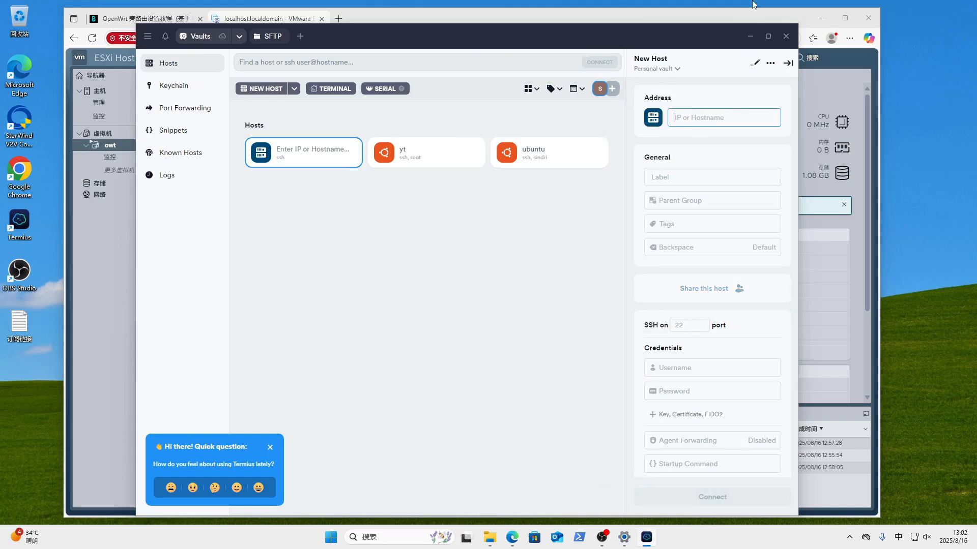
# - Open /etc/config/network in vim on owt's console
pyautogui.click(747, 37)
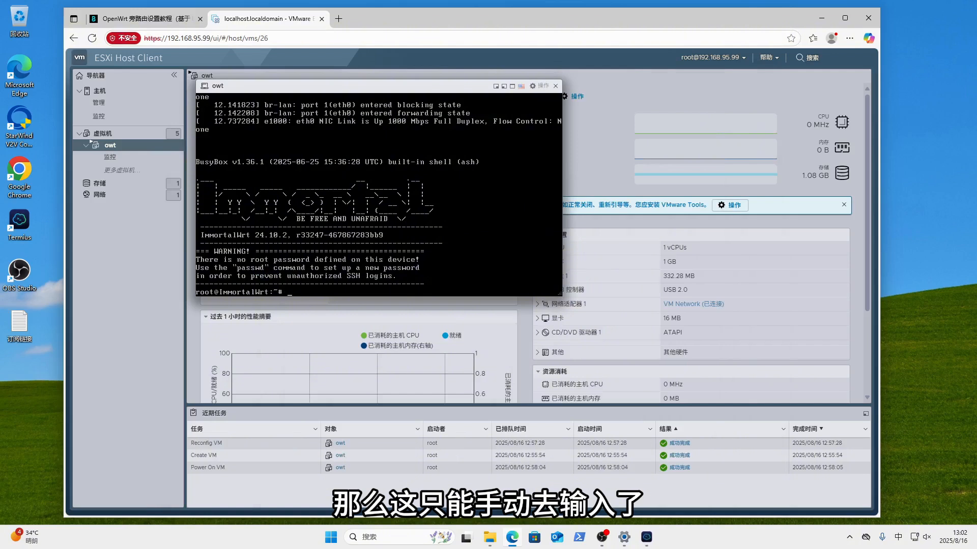
pyautogui.write('vim')
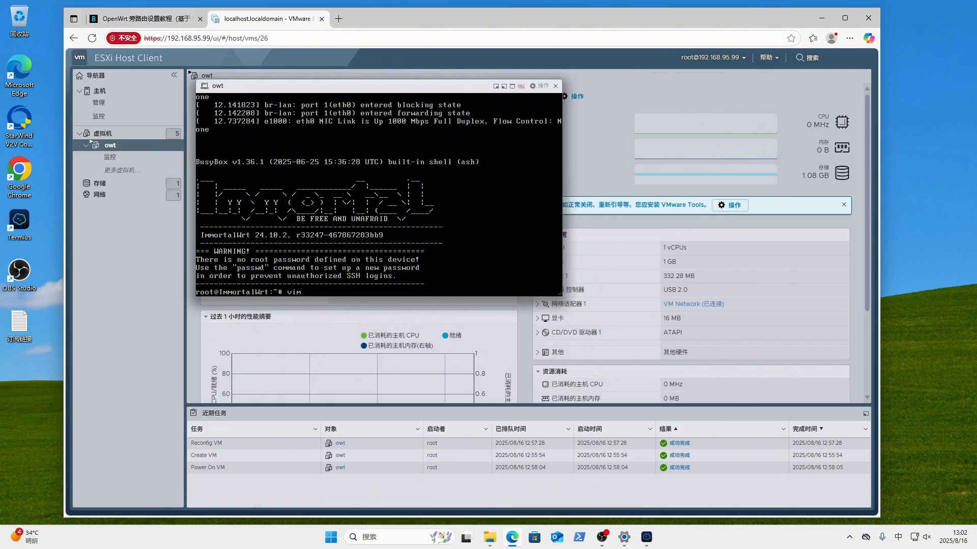
pyautogui.write(' /etc/config/network')
pyautogui.press('Return')
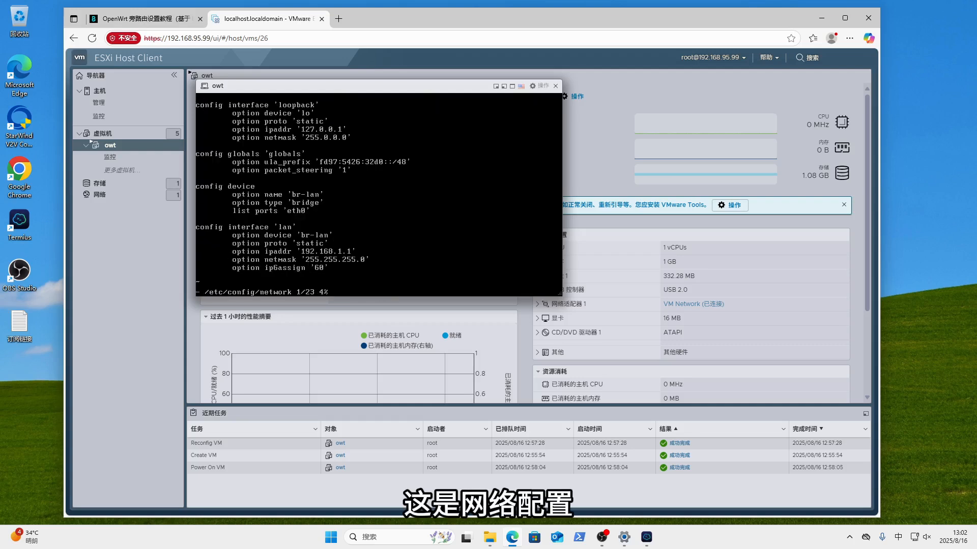
# - Change the lan ipaddr from 192.168.1.1 to 192.168.95.200 in insert mode
pyautogui.press('Down')
pyautogui.press('Down')
pyautogui.press('Down')
pyautogui.press('Down')
pyautogui.press('Down')
pyautogui.press('Down')
pyautogui.press('Down')
pyautogui.press('Down')
pyautogui.press('Down')
pyautogui.press('Down')
pyautogui.press('Down')
pyautogui.press('Down')
pyautogui.press('Down')
pyautogui.press('Down')
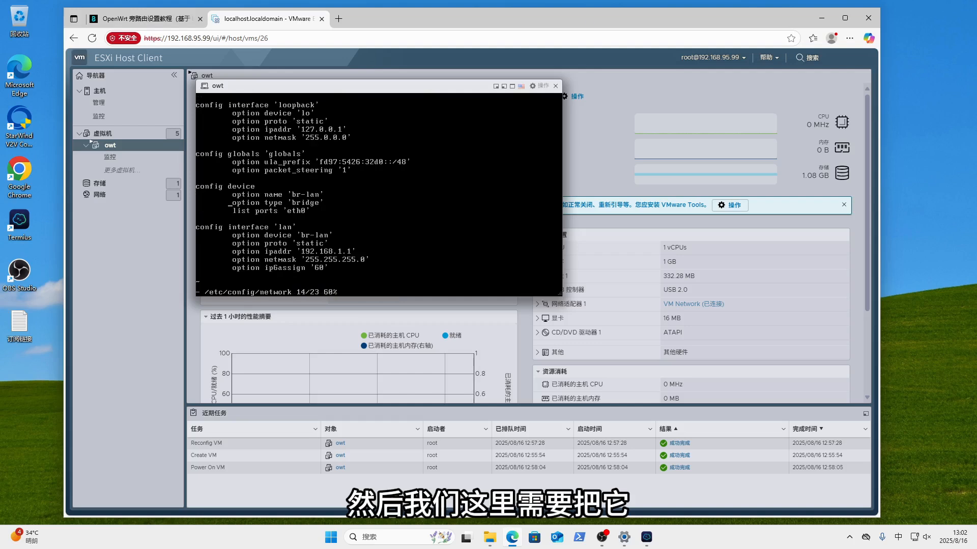
pyautogui.press('Down')
pyautogui.press('Down')
pyautogui.press('Down')
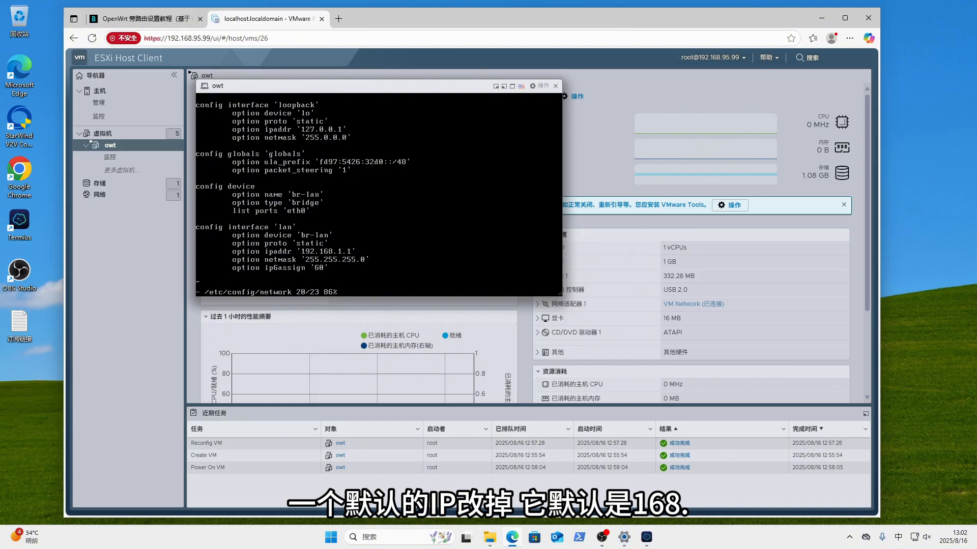
pyautogui.press('Right')
pyautogui.press('Right')
pyautogui.press('Right')
pyautogui.press('Right')
pyautogui.press('Right')
pyautogui.press('Right')
pyautogui.press('Right')
pyautogui.press('Right')
pyautogui.press('Right')
pyautogui.press('Right')
pyautogui.press('Right')
pyautogui.press('Right')
pyautogui.press('Right')
pyautogui.press('Right')
pyautogui.press('Right')
pyautogui.press('Right')
pyautogui.press('Right')
pyautogui.press('Right')
pyautogui.press('Right')
pyautogui.press('Right')
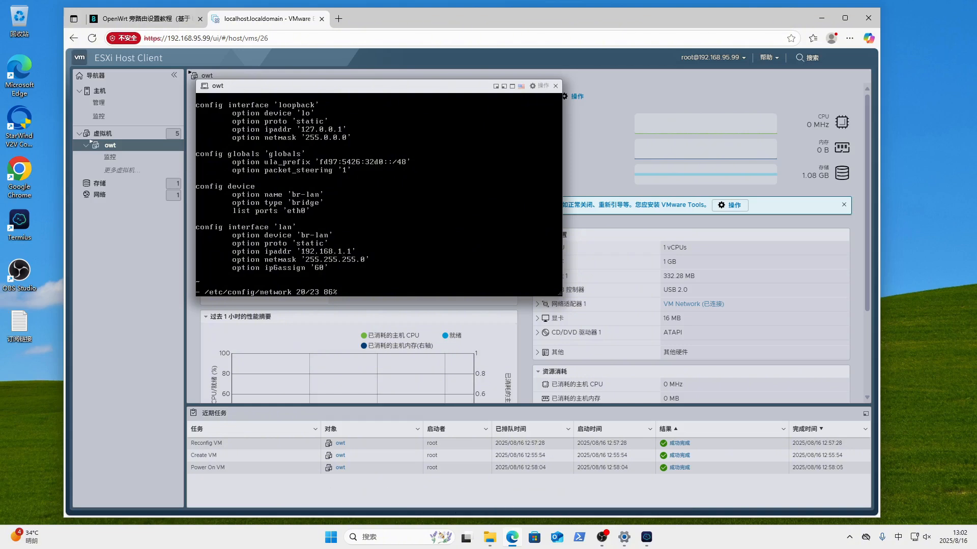
pyautogui.press('i')
pyautogui.press('BackSpace')
pyautogui.press('Down')
pyautogui.press('Up')
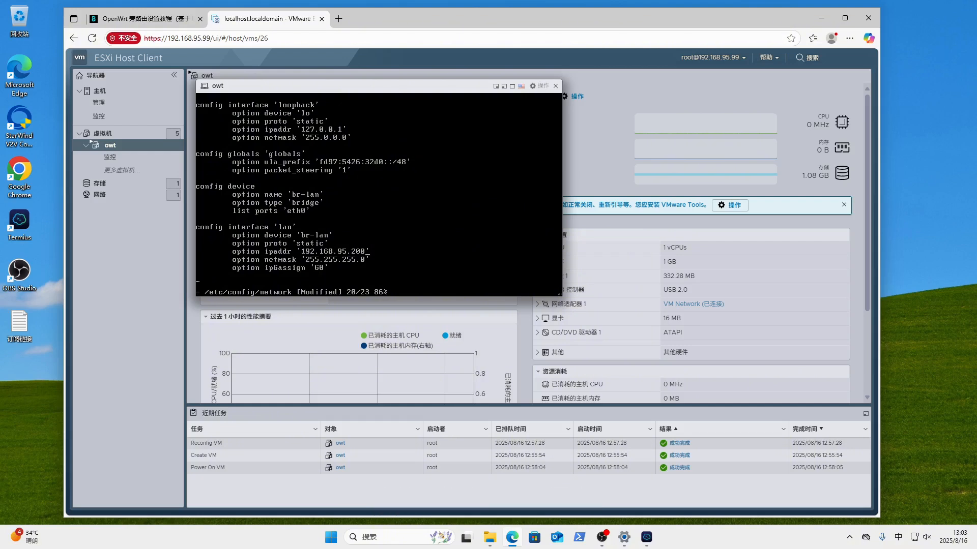
# - Save the config with :wq, then reopen it to verify and quit with :q
pyautogui.write(':wq')
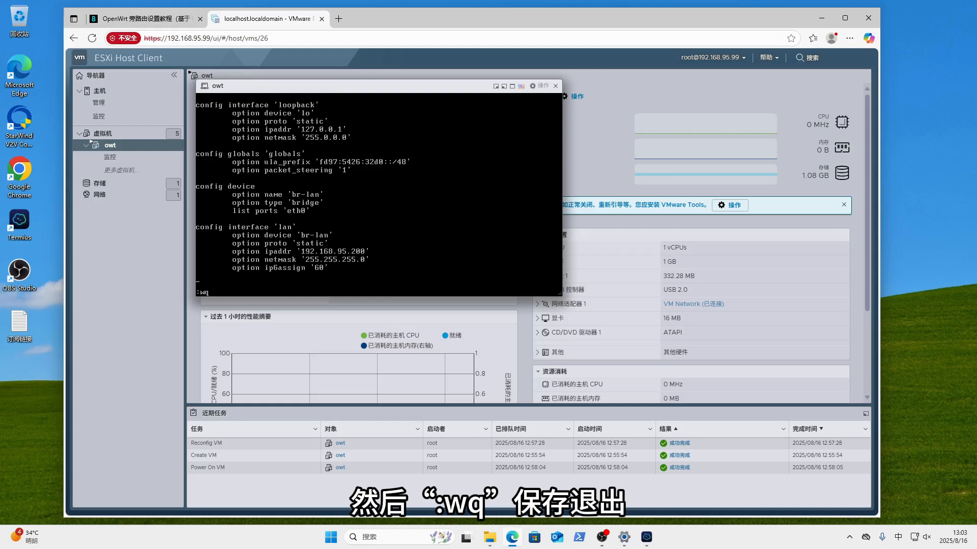
pyautogui.press('Return')
pyautogui.press('Up')
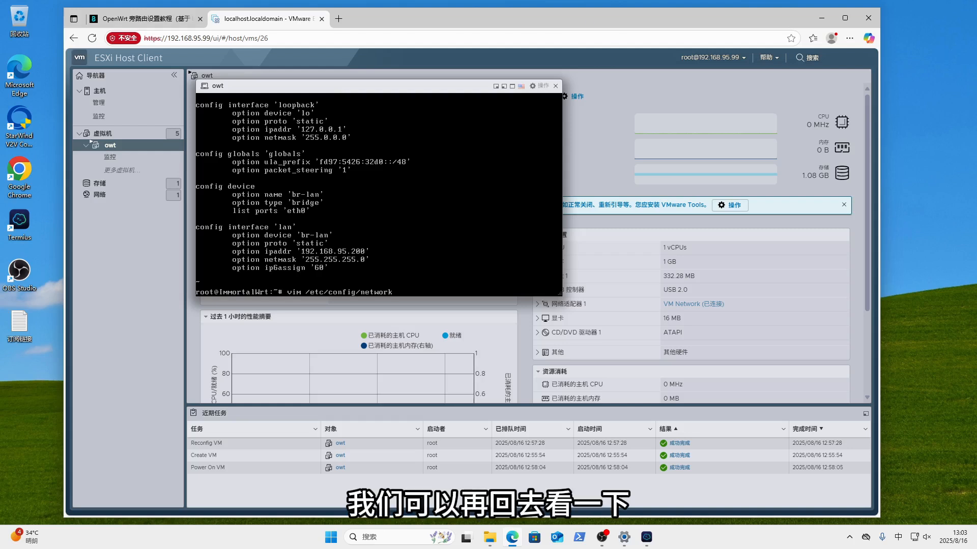
pyautogui.press('Return')
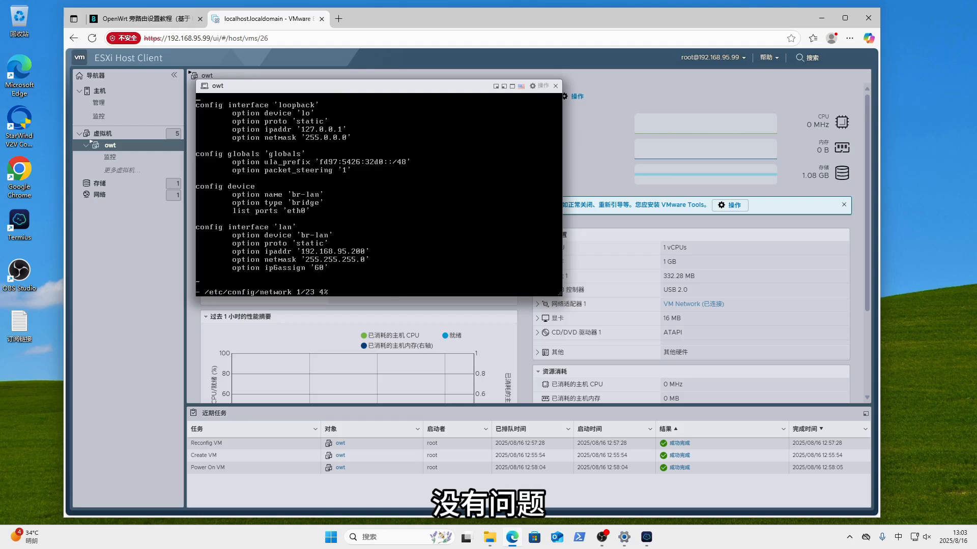
pyautogui.write(':q')
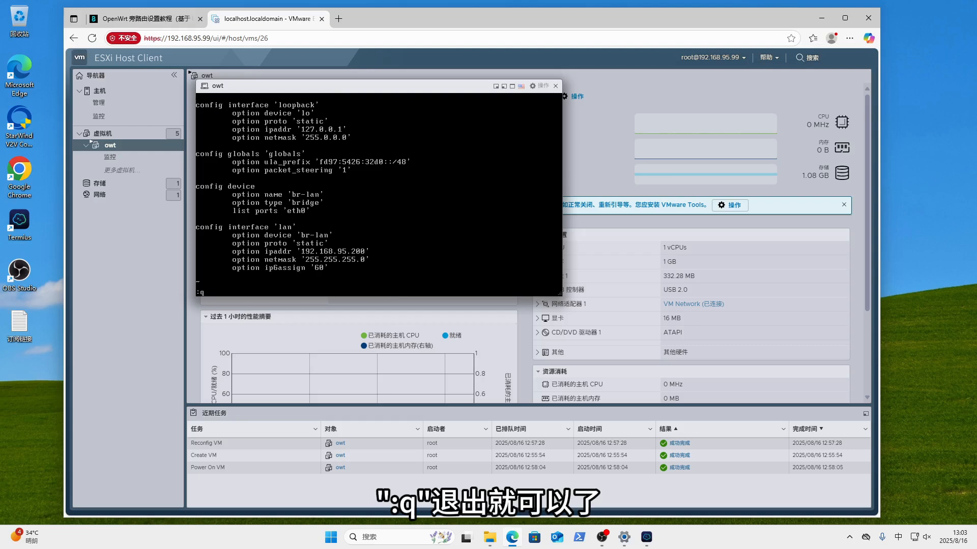
pyautogui.press('Return')
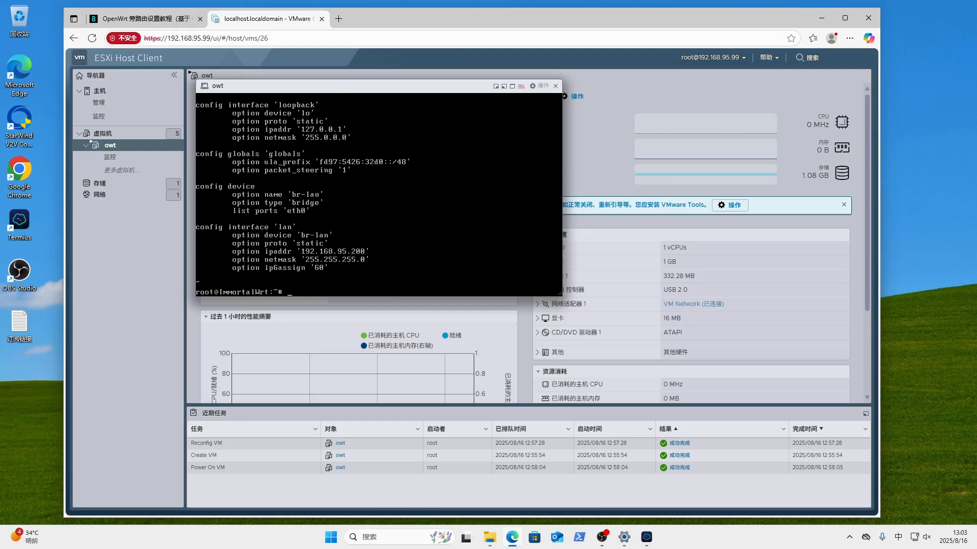
# - Reboot the ImmortalWrt VM and bring its console back to the root prompt
pyautogui.write('reboot')
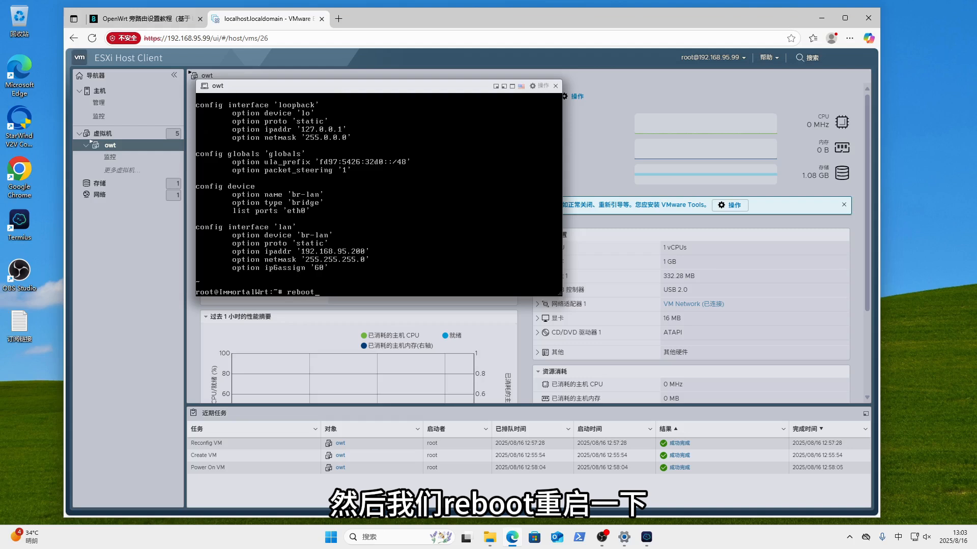
pyautogui.press('Return')
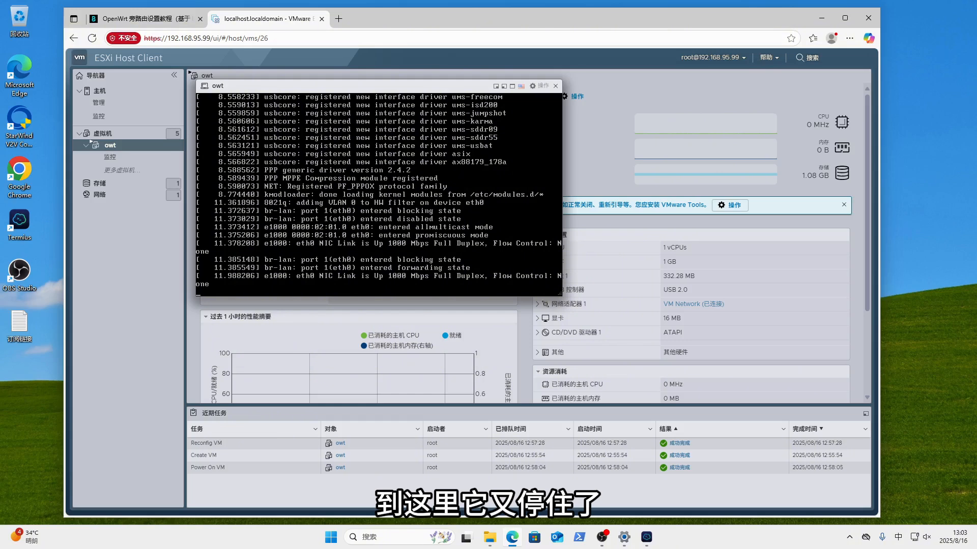
pyautogui.press('Return')
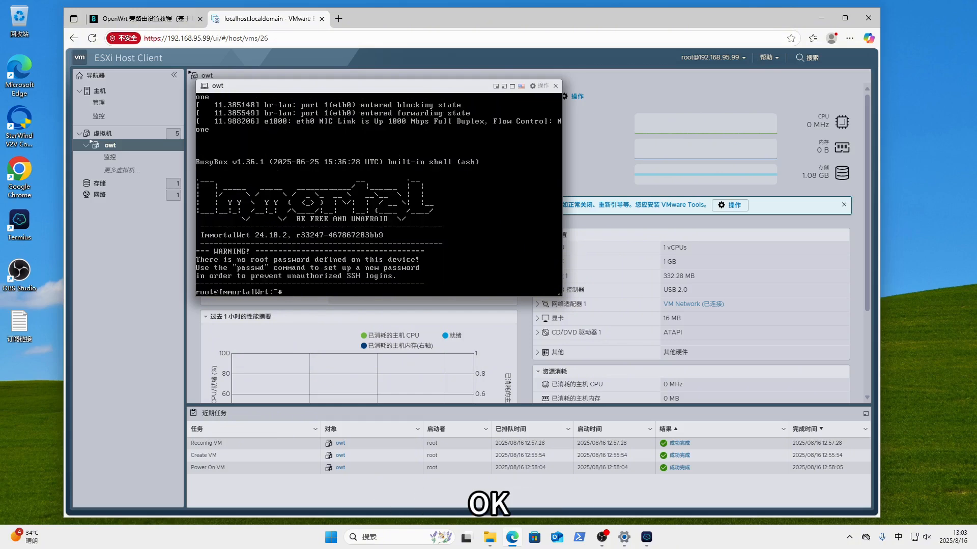
# - Log in to LuCI at 192.168.95.200 as root with the default password, declining to save it
pyautogui.click(338, 19)
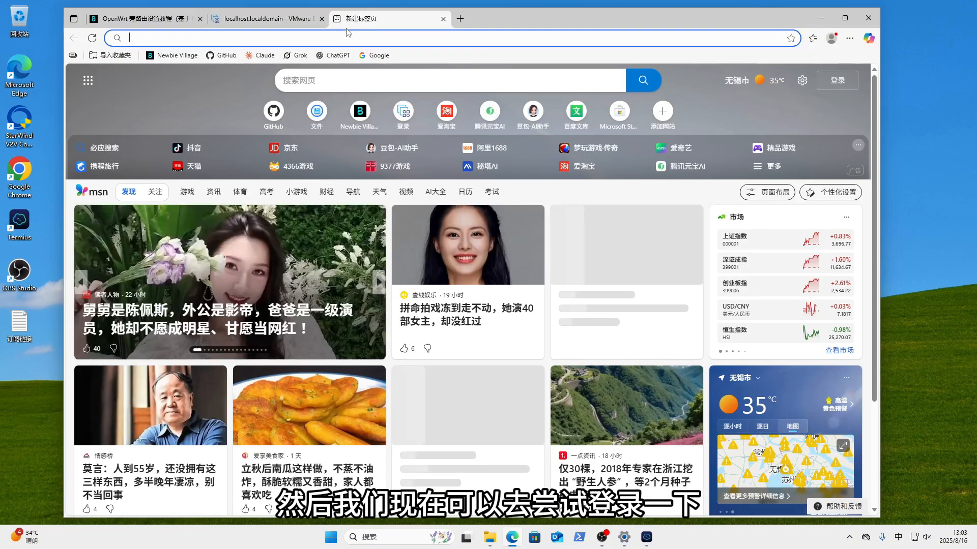
pyautogui.write('192.168.')
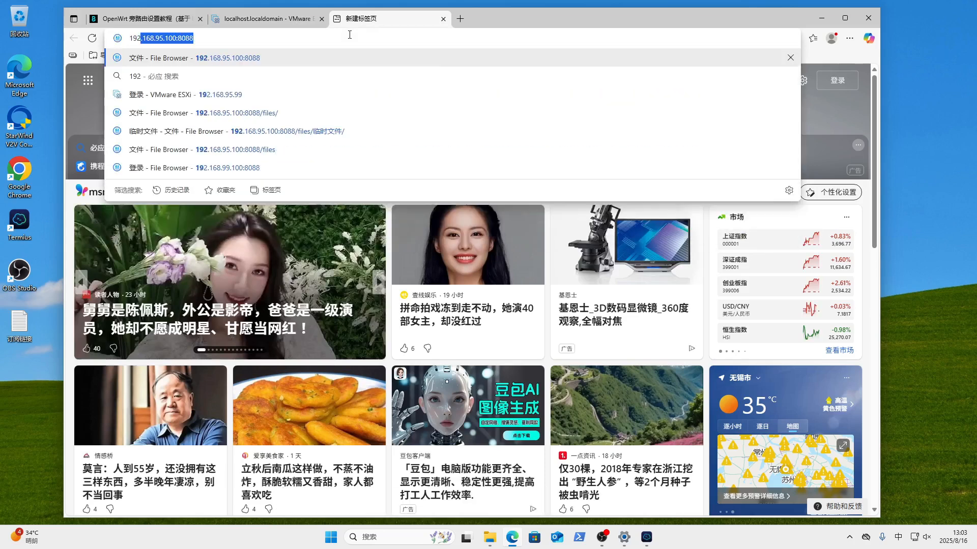
pyautogui.write('95')
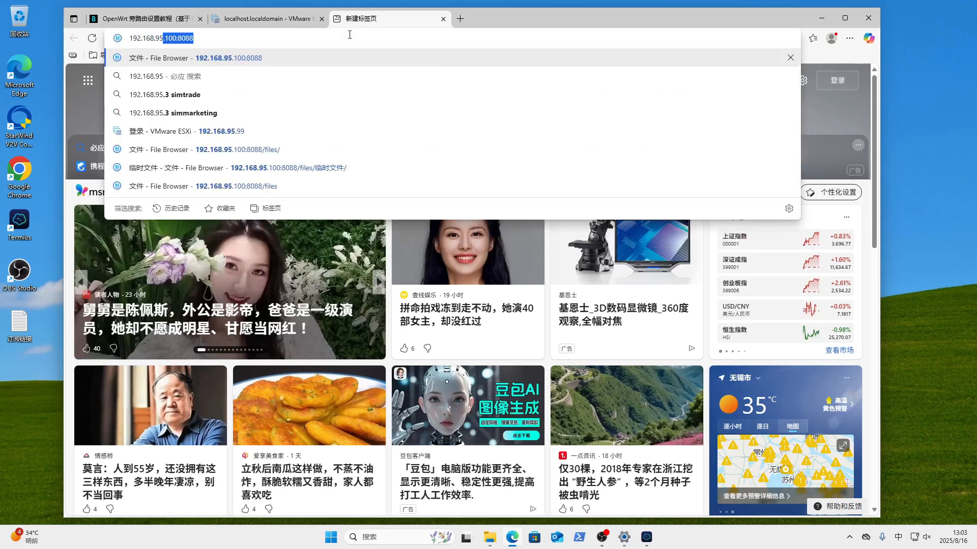
pyautogui.write('.200')
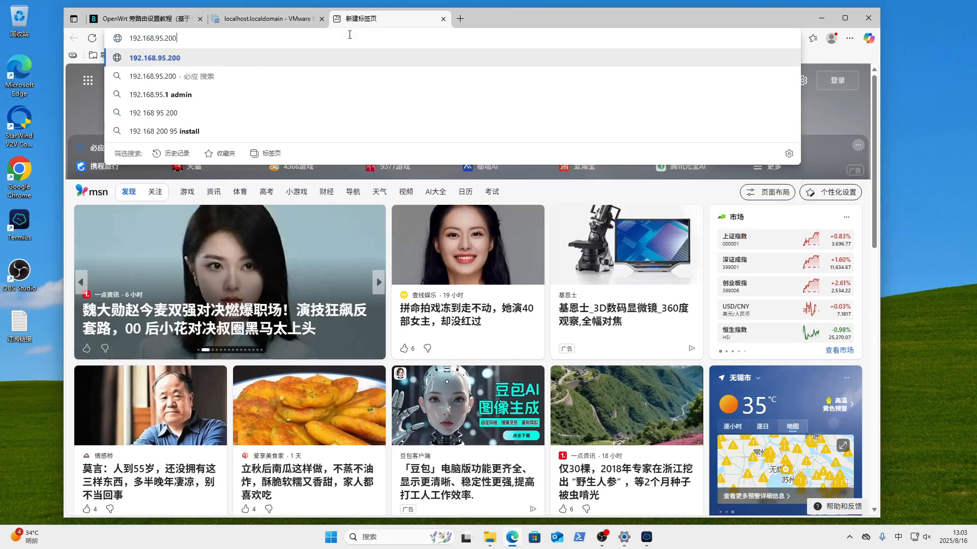
pyautogui.press('Return')
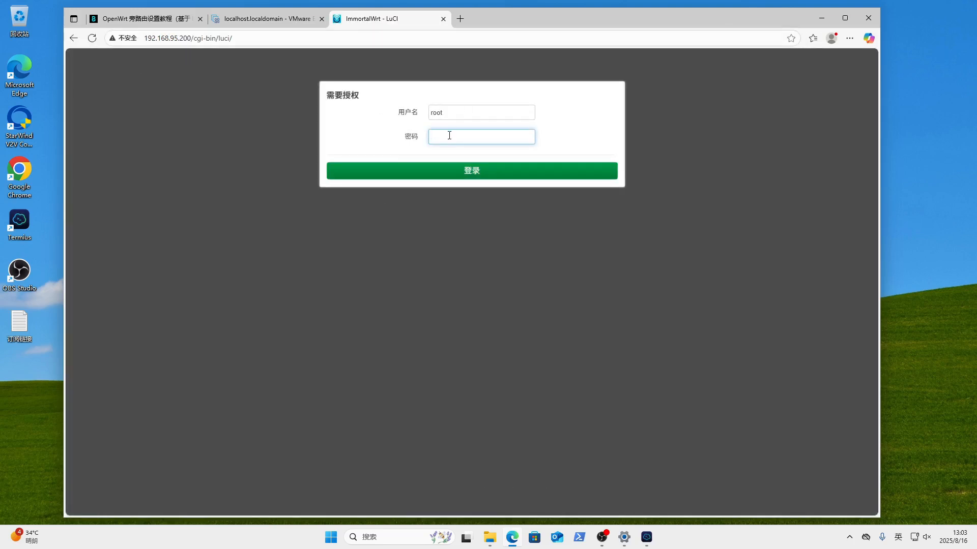
pyautogui.write('p')
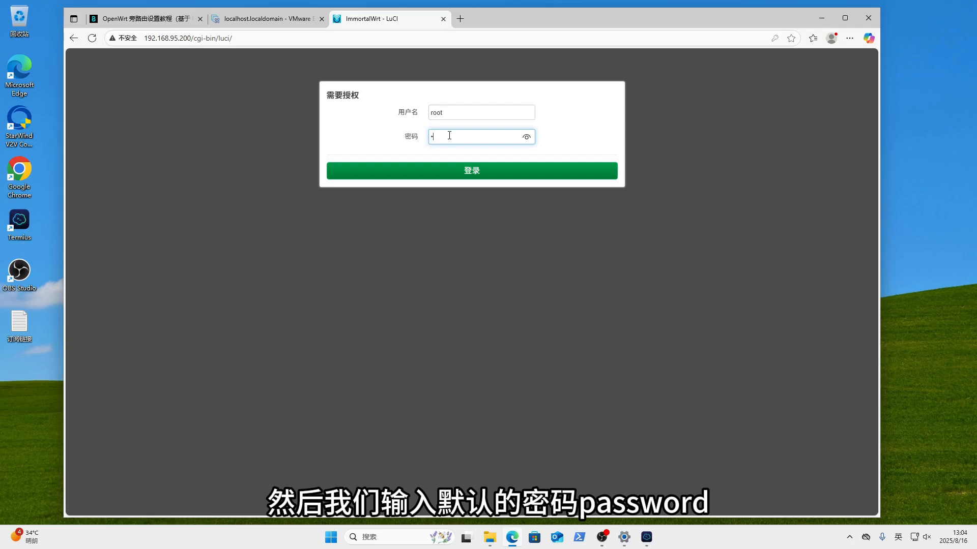
pyautogui.write('a')
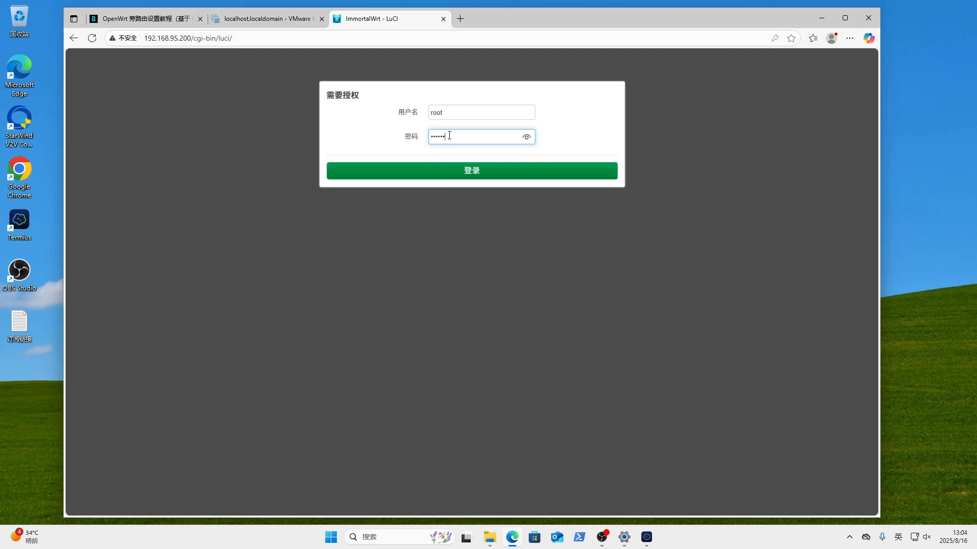
pyautogui.press('Return')
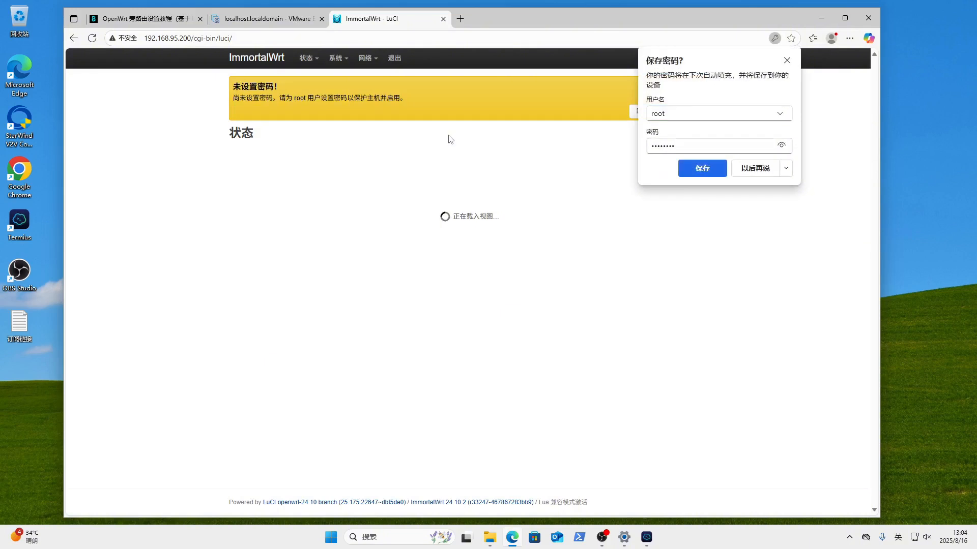
pyautogui.click(787, 60)
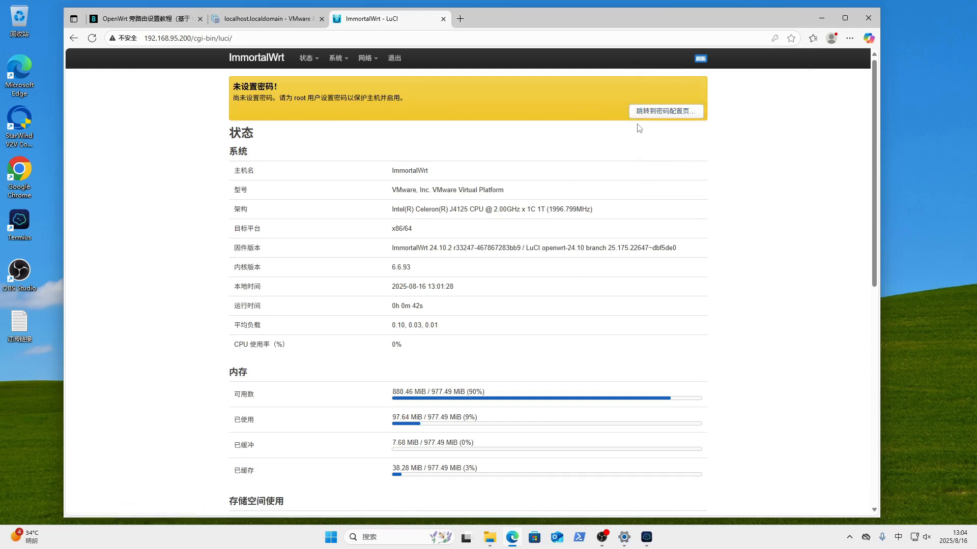
# - Open the router password form but leave the root password unset
pyautogui.click(645, 112)
pyautogui.click(366, 189)
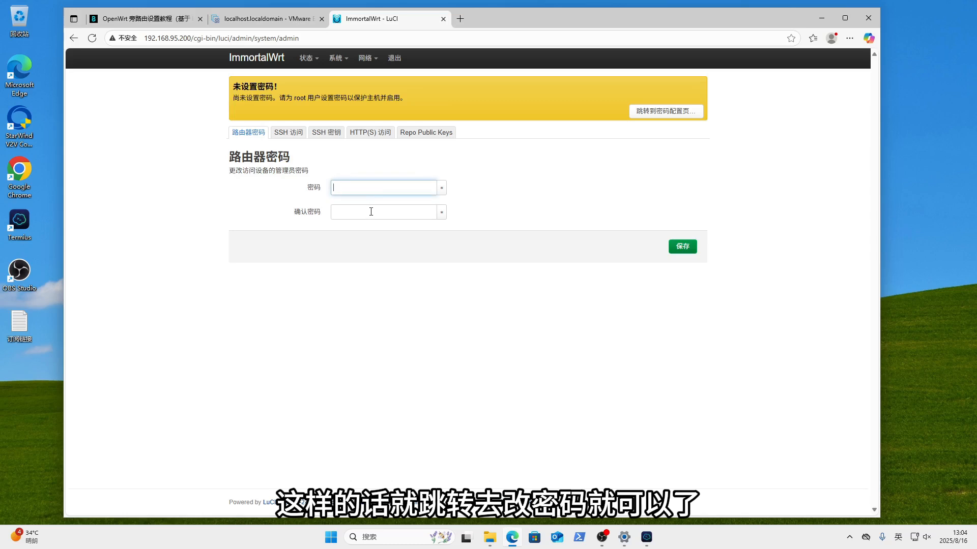
pyautogui.click(371, 211)
pyautogui.doubleClick(529, 177)
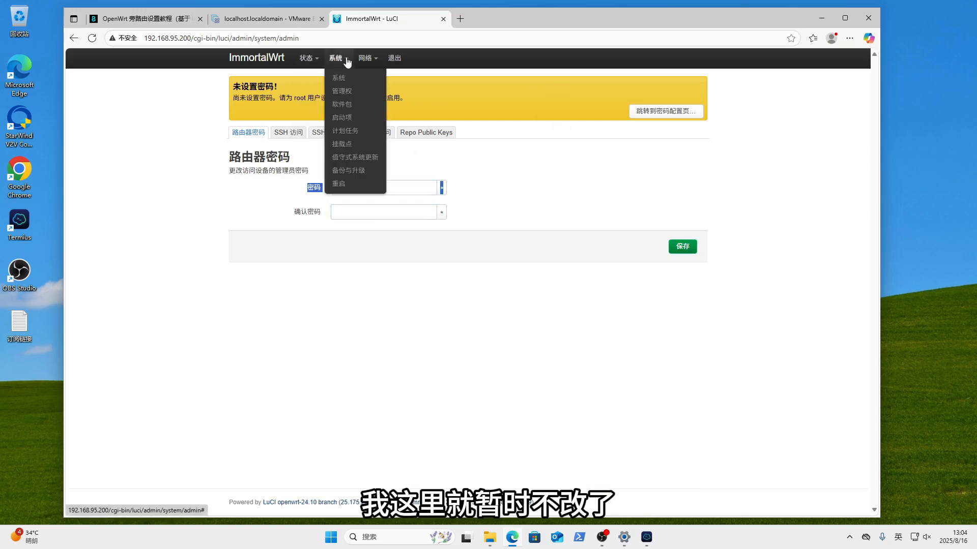
# - Return to the Status overview showing ImmortalWrt 24.10.2 on x86/64 and memory usage
pyautogui.click(230, 60)
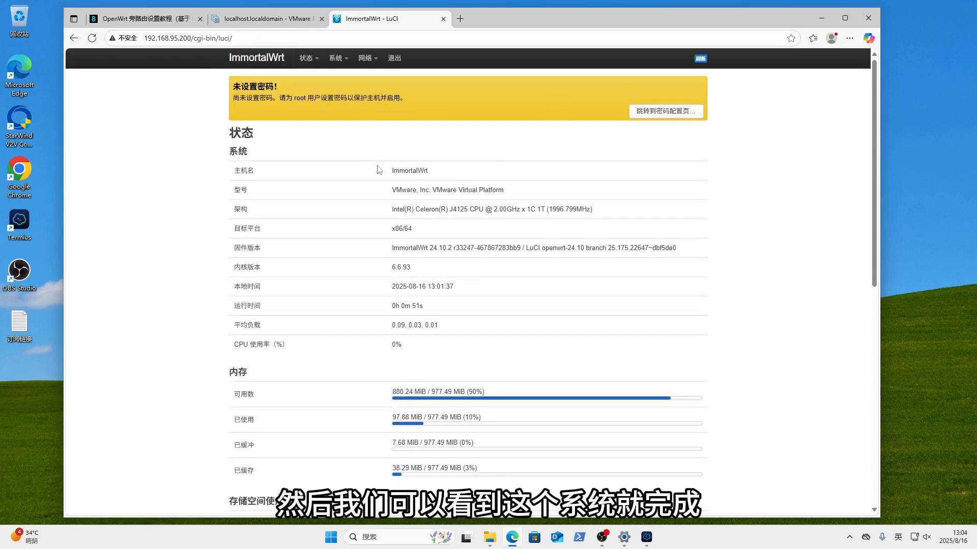
pyautogui.scroll(-1, 521, 321)
pyautogui.scroll(-4, 521, 321)
pyautogui.scroll(6, 539, 379)
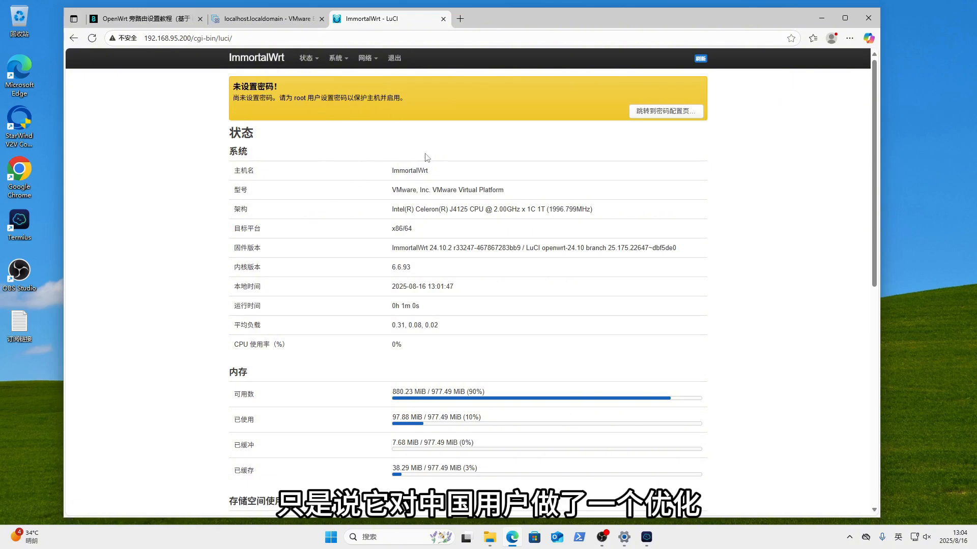
pyautogui.moveTo(368, 61)
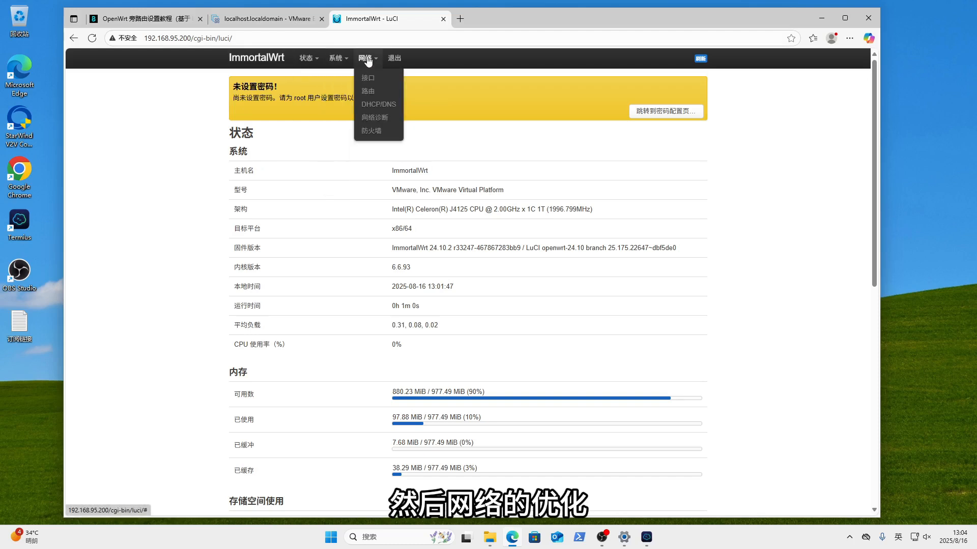
pyautogui.moveTo(317, 62)
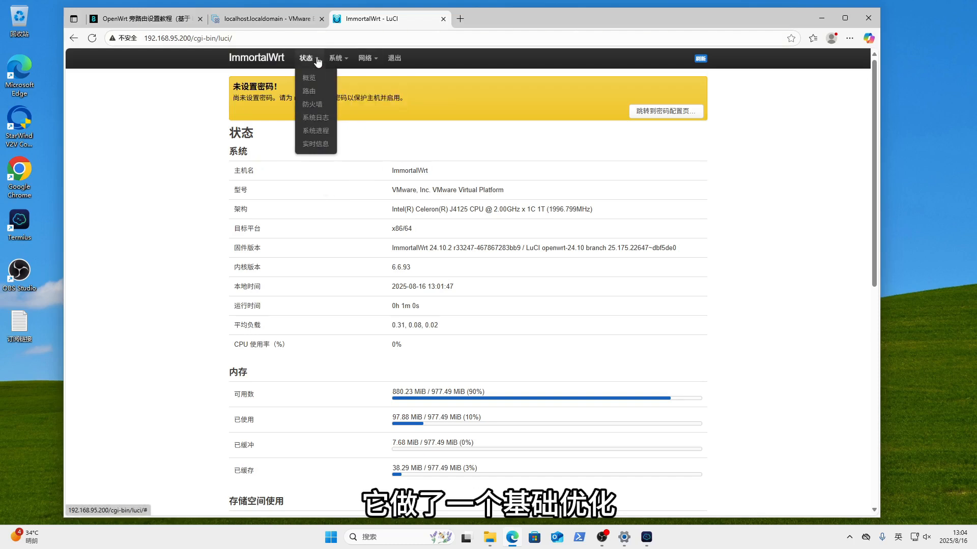
# - Edit the lan interface and set its IPv4 gateway to 192.168.95.1
pyautogui.click(375, 80)
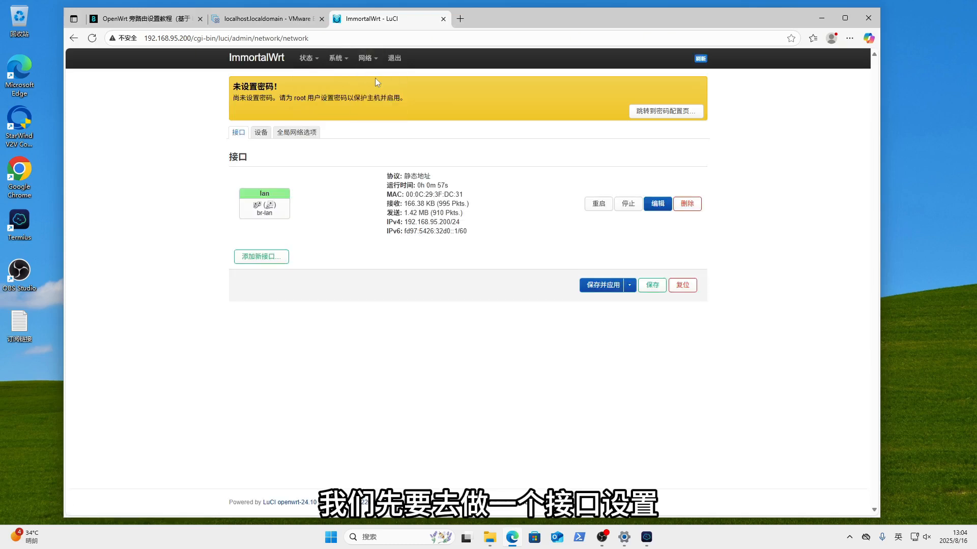
pyautogui.click(664, 208)
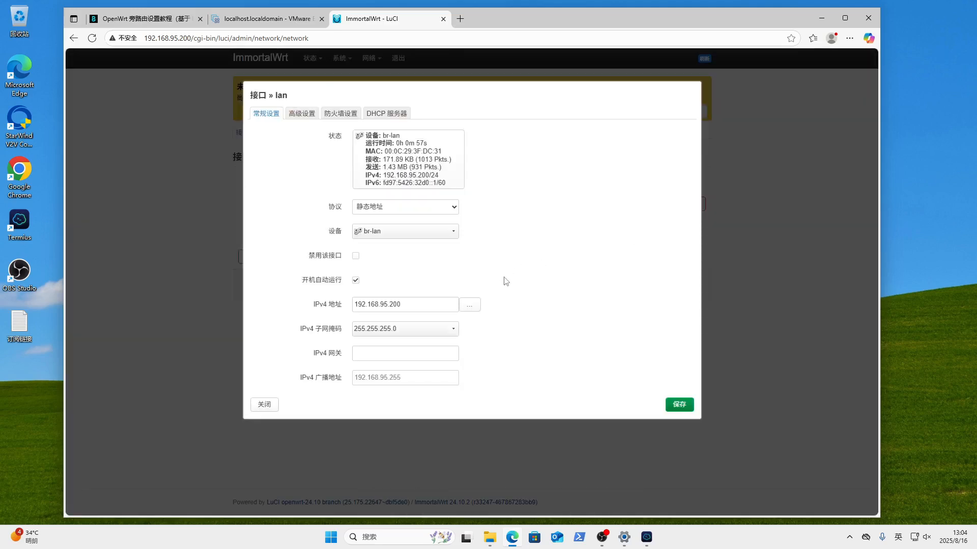
pyautogui.doubleClick(415, 304)
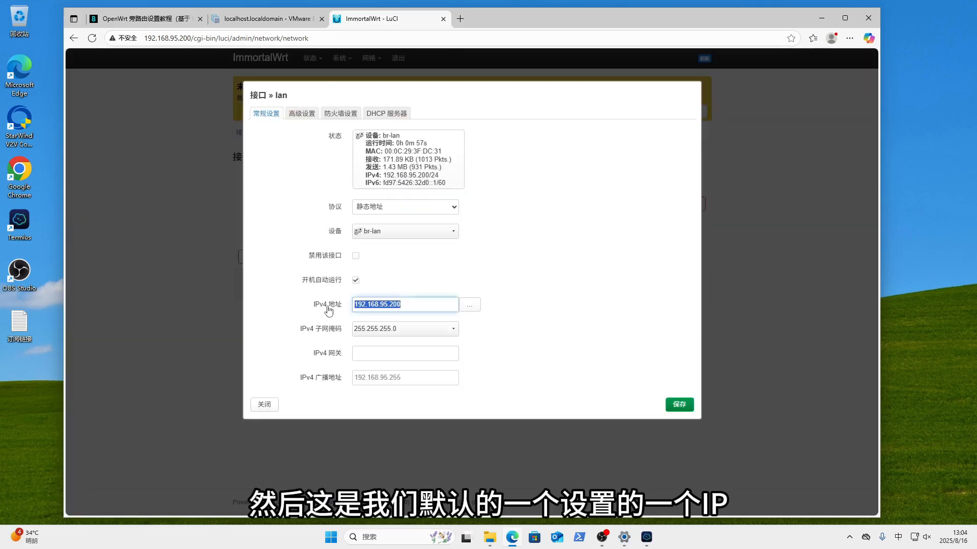
pyautogui.click(412, 356)
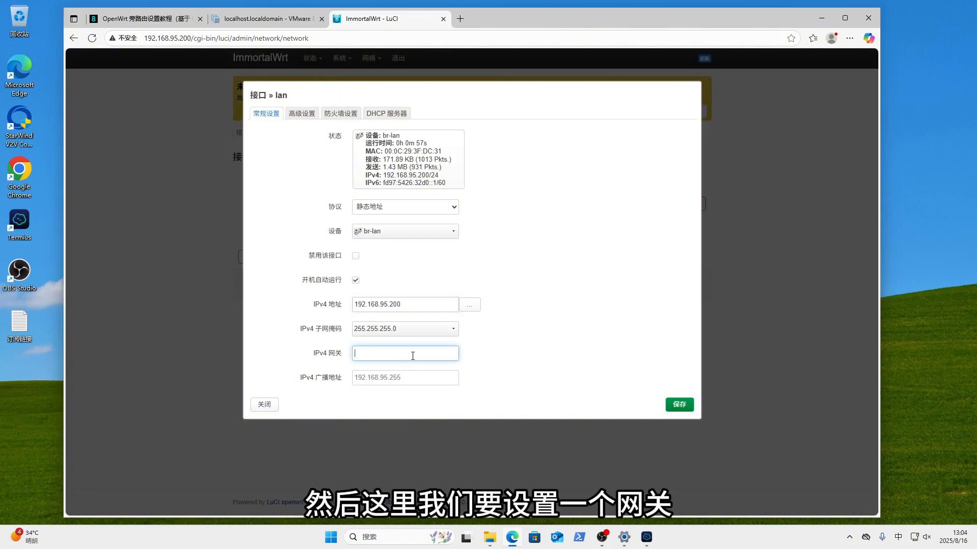
pyautogui.write('192.1')
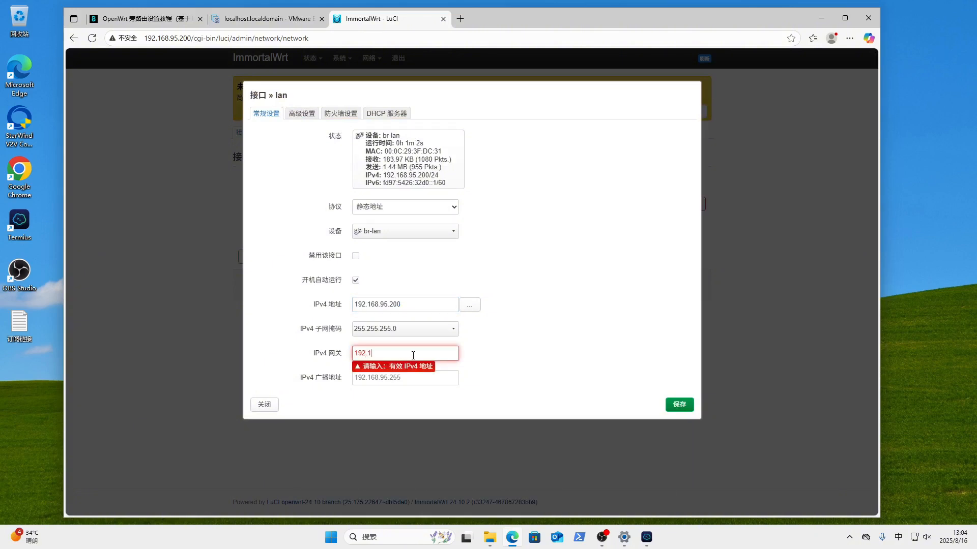
pyautogui.write('68.95.1')
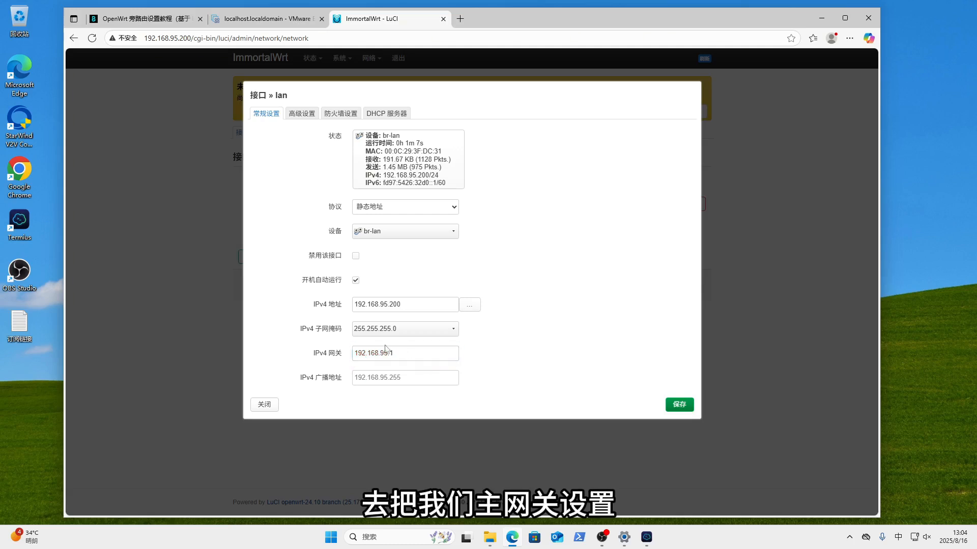
# - Under lan's Advanced Settings, set the custom DNS server to 218.2.2.2
pyautogui.click(309, 117)
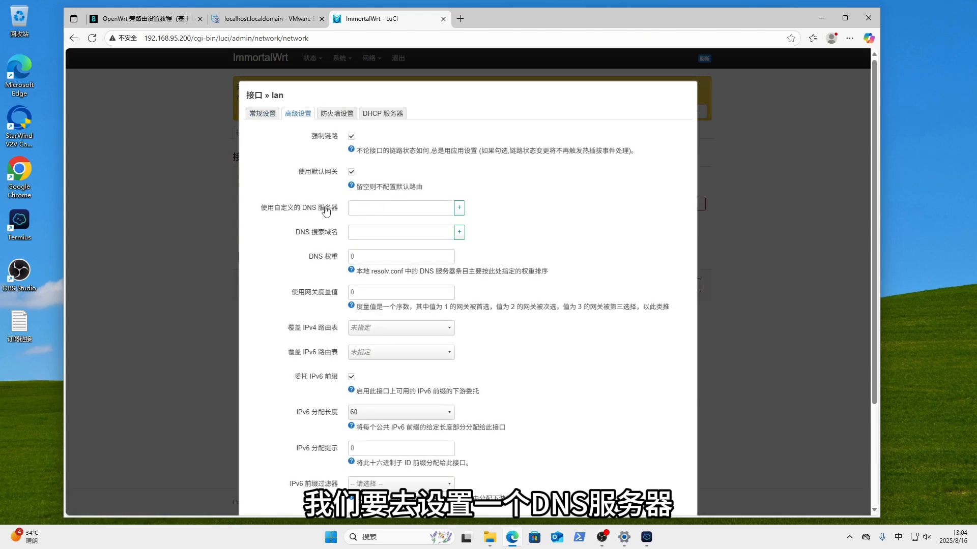
pyautogui.click(362, 207)
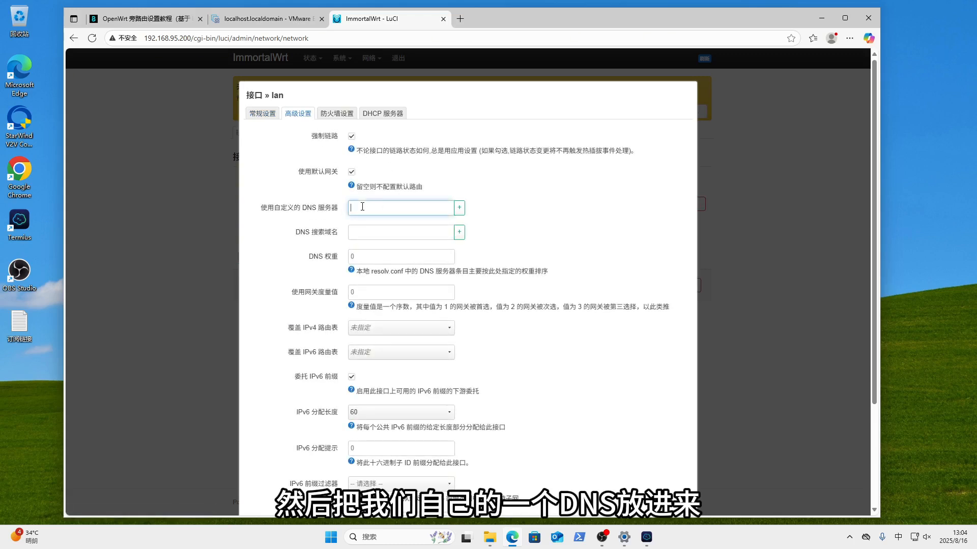
pyautogui.write('218')
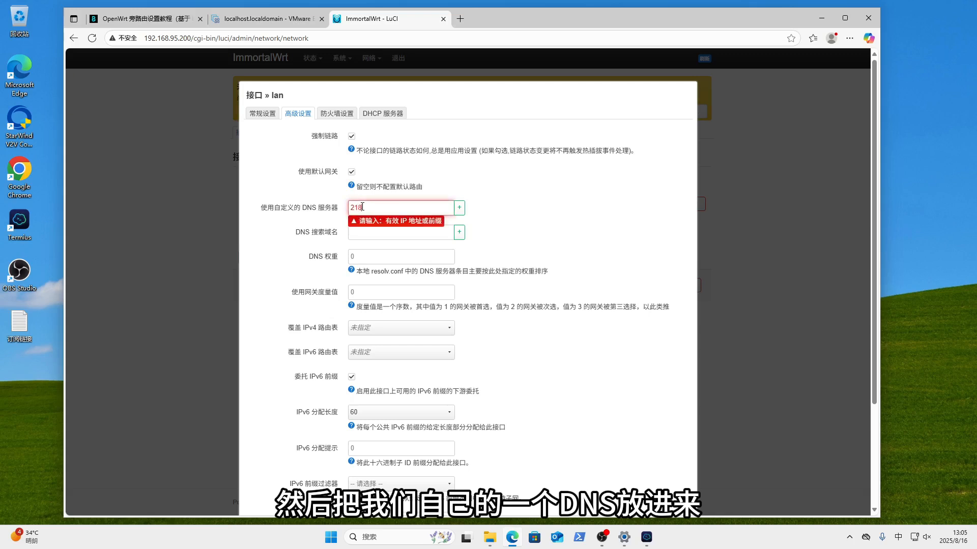
pyautogui.write('.2.2.2')
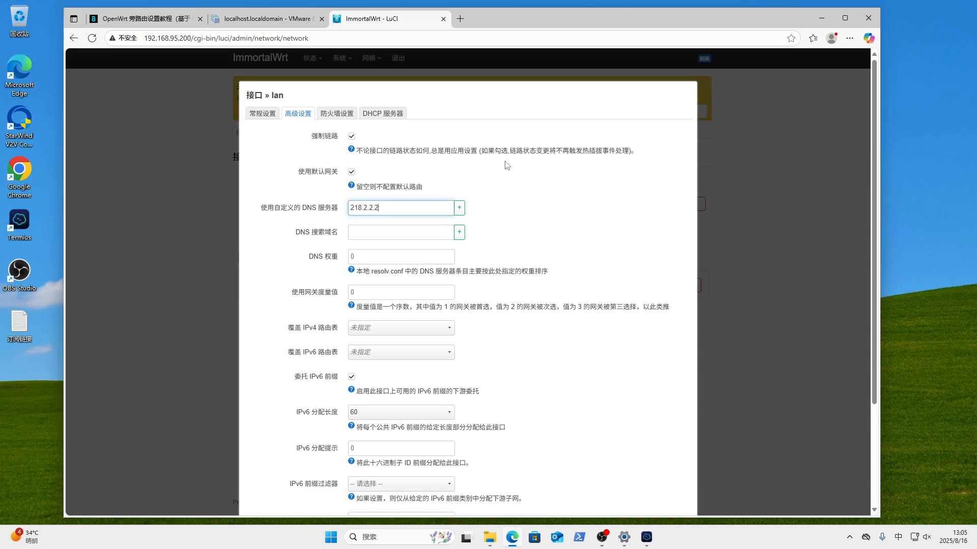
pyautogui.click(336, 115)
# - Tick Ignore interface on lan's DHCP Server tab, save, and apply the five pending changes
pyautogui.click(385, 114)
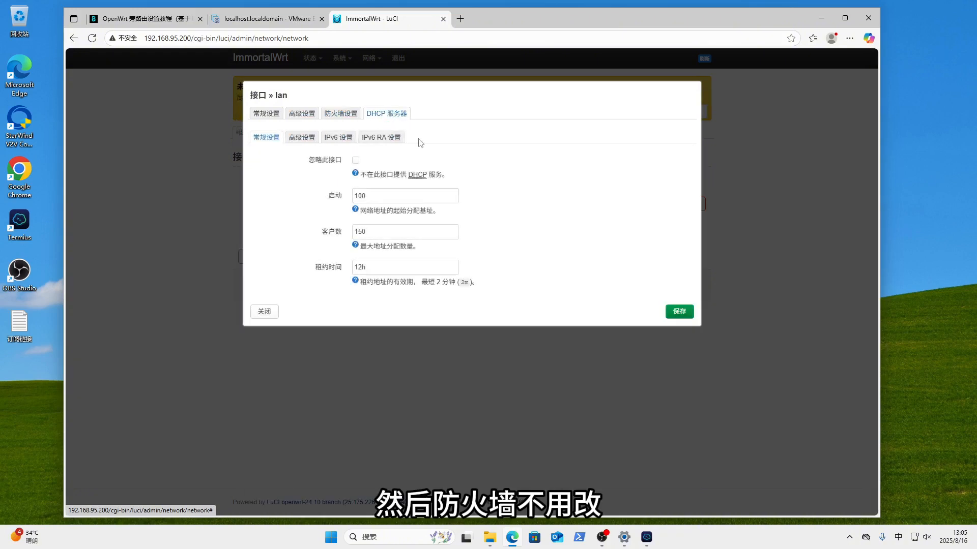
pyautogui.click(356, 160)
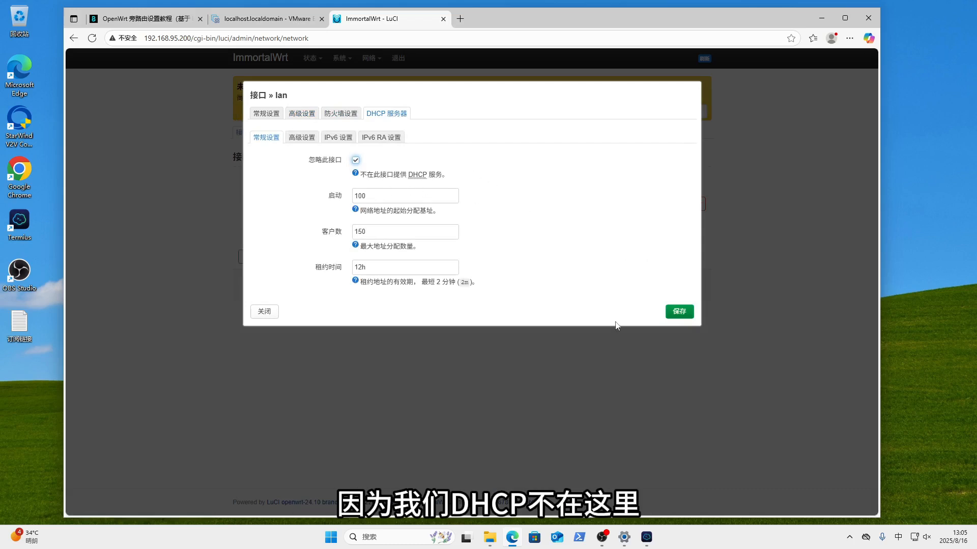
pyautogui.click(683, 313)
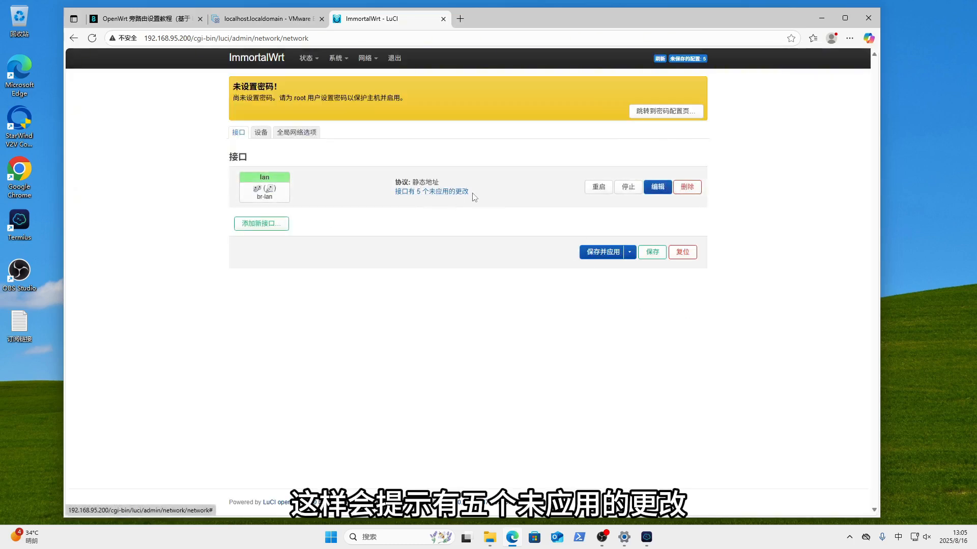
pyautogui.click(594, 253)
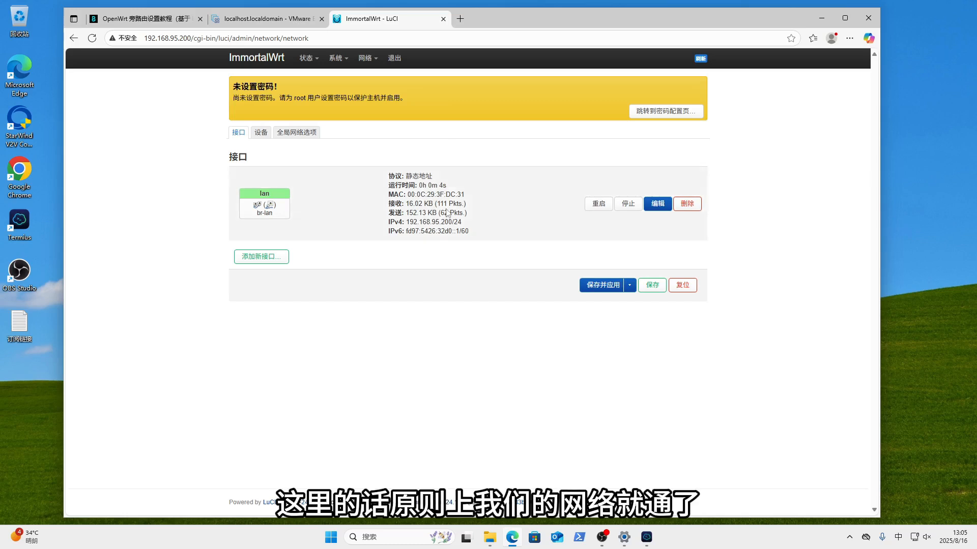
# - Run opkg update from System > Software to refresh package lists from mirrors.vsean.net
pyautogui.moveTo(337, 64)
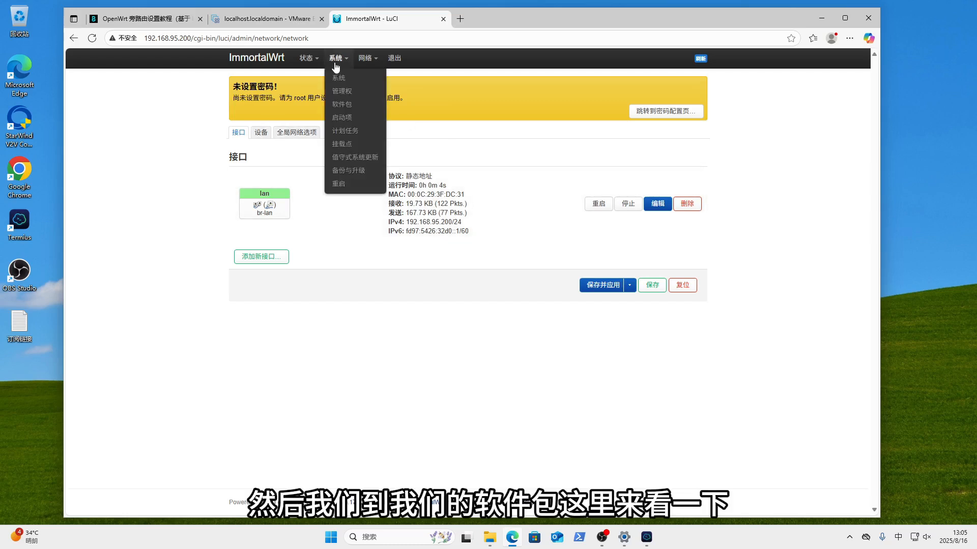
pyautogui.click(351, 106)
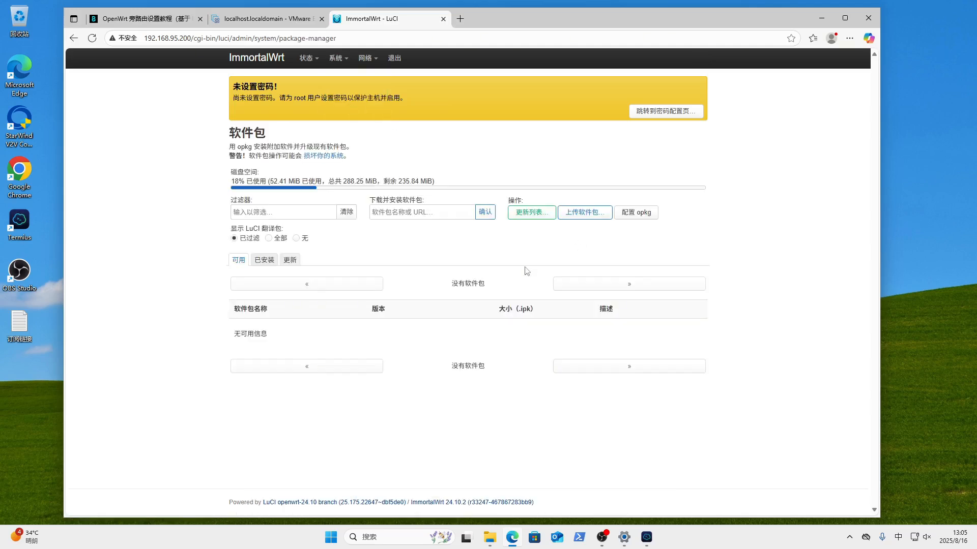
pyautogui.click(530, 212)
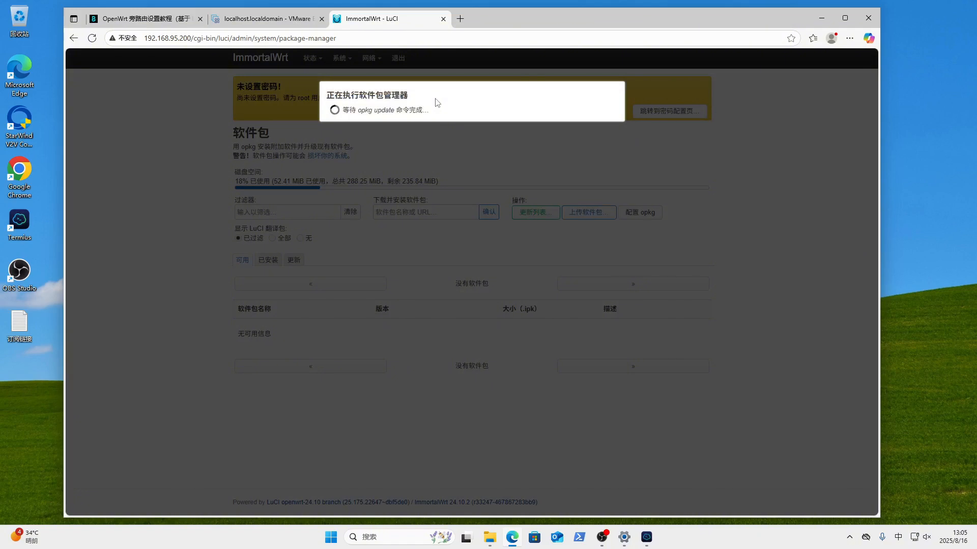
pyautogui.scroll(-2, 493, 364)
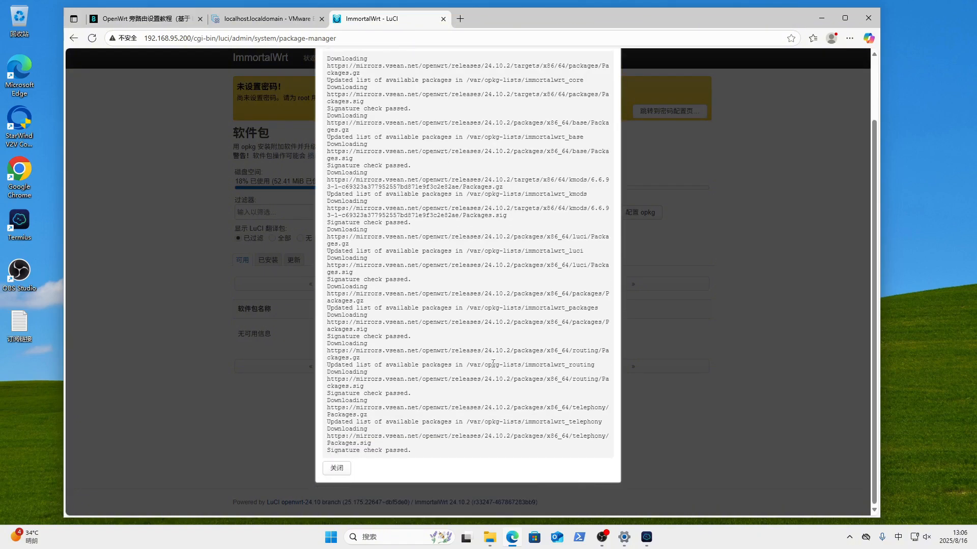
pyautogui.scroll(2, 458, 360)
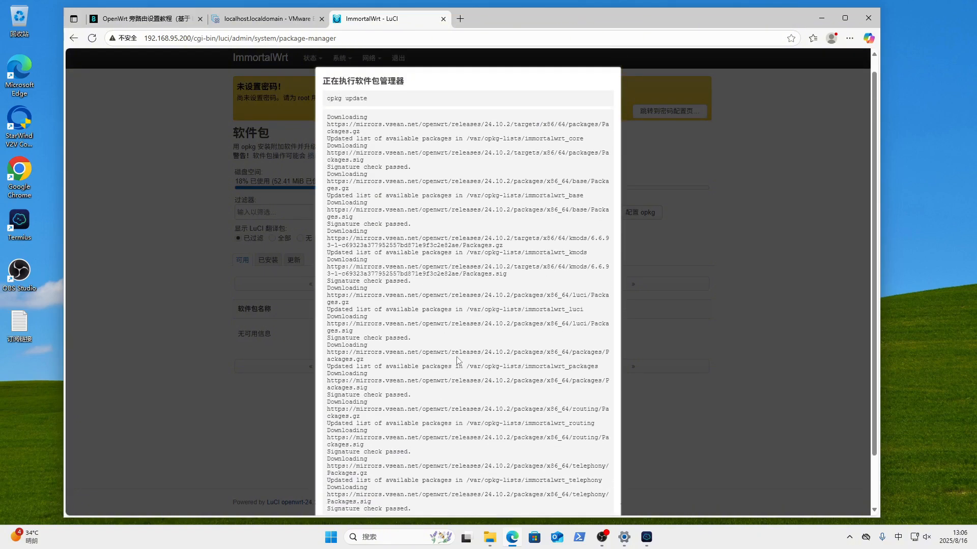
pyautogui.scroll(-2, 412, 283)
# - Close the update output and filter the package list for 'openclash'
pyautogui.click(337, 468)
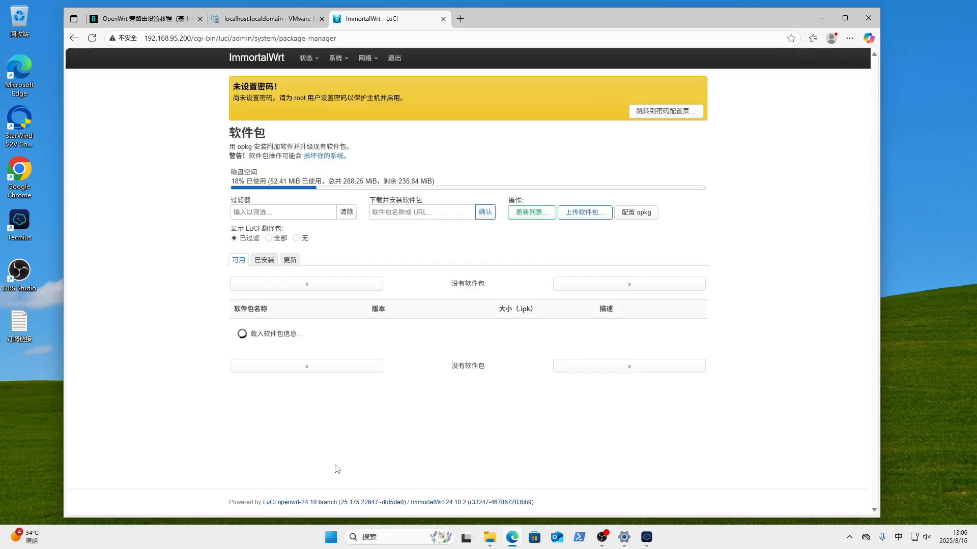
pyautogui.scroll(-3, 364, 359)
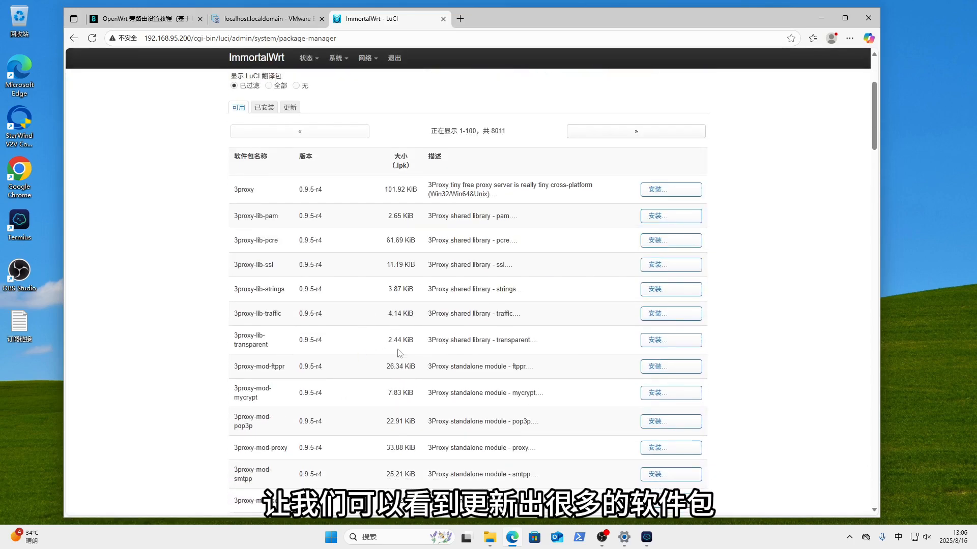
pyautogui.scroll(3, 422, 288)
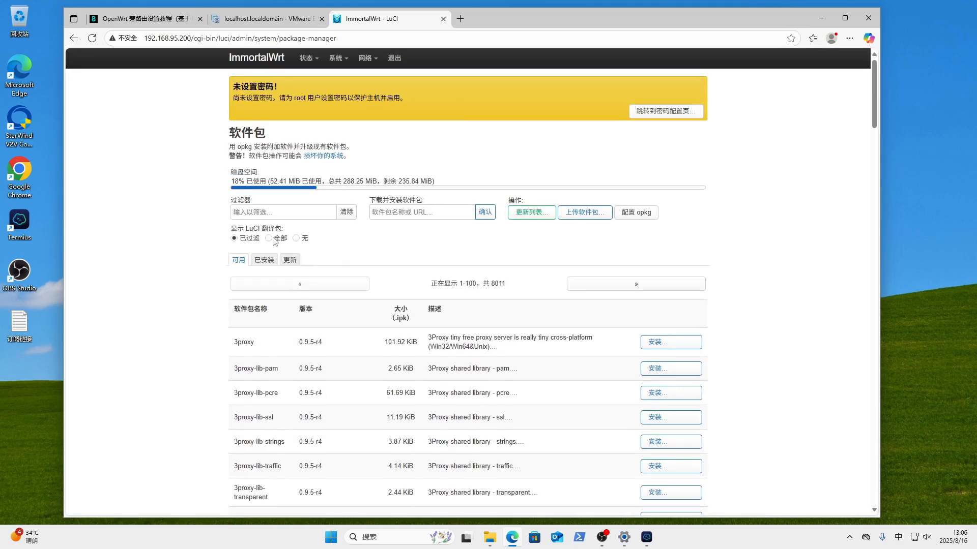
pyautogui.click(258, 212)
pyautogui.write('opencl')
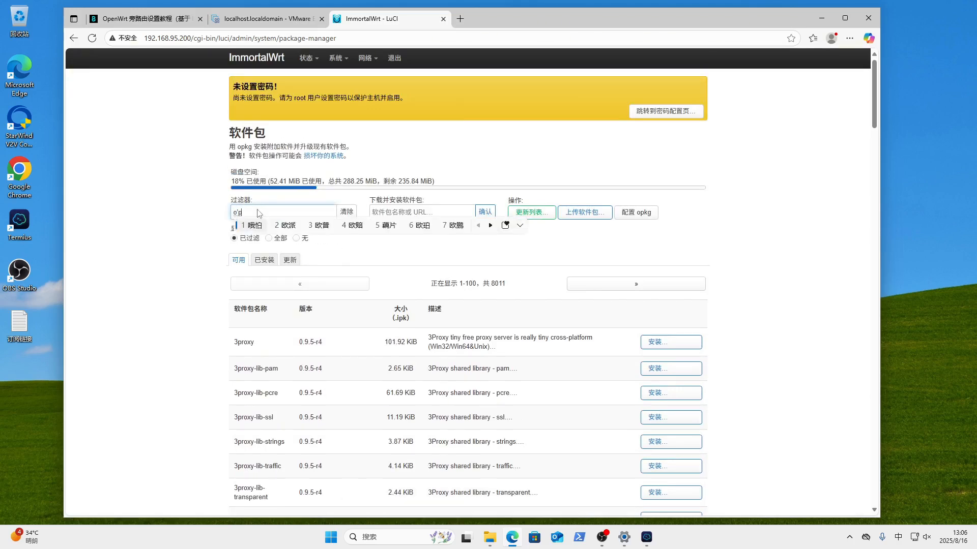
pyautogui.write('ash')
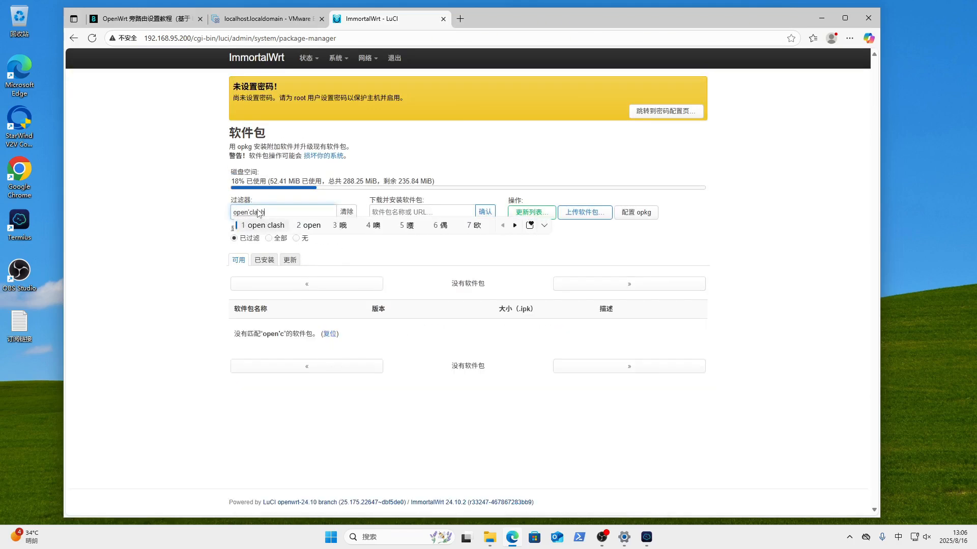
pyautogui.press('Return')
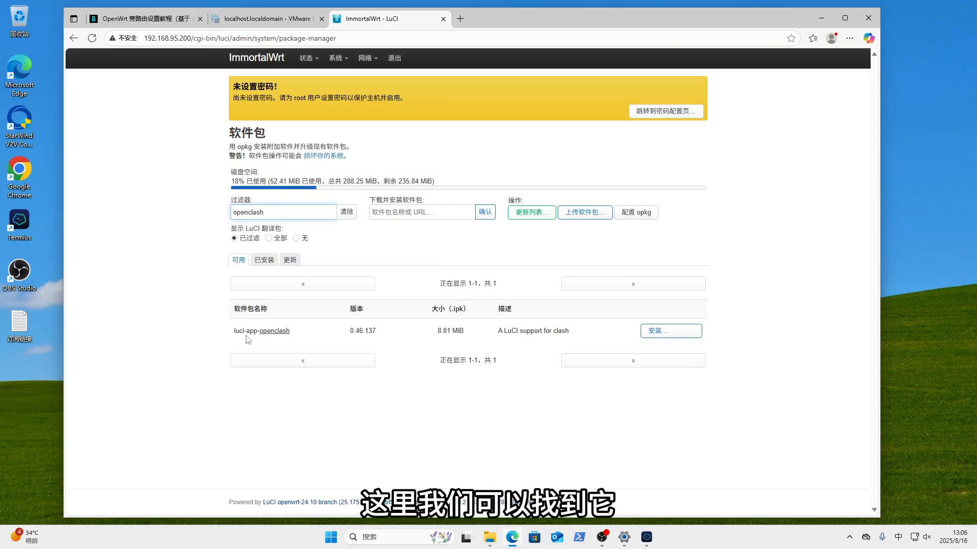
# - Install luci-app-openclash 0.46.137 with its dependencies, which aborts with an XHR error
pyautogui.click(648, 332)
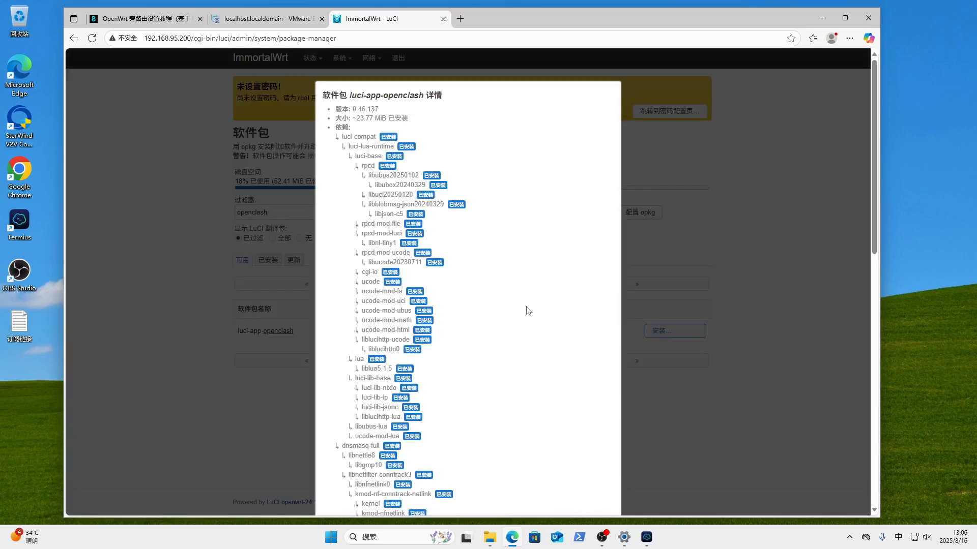
pyautogui.scroll(-5, 558, 307)
pyautogui.scroll(-10, 560, 376)
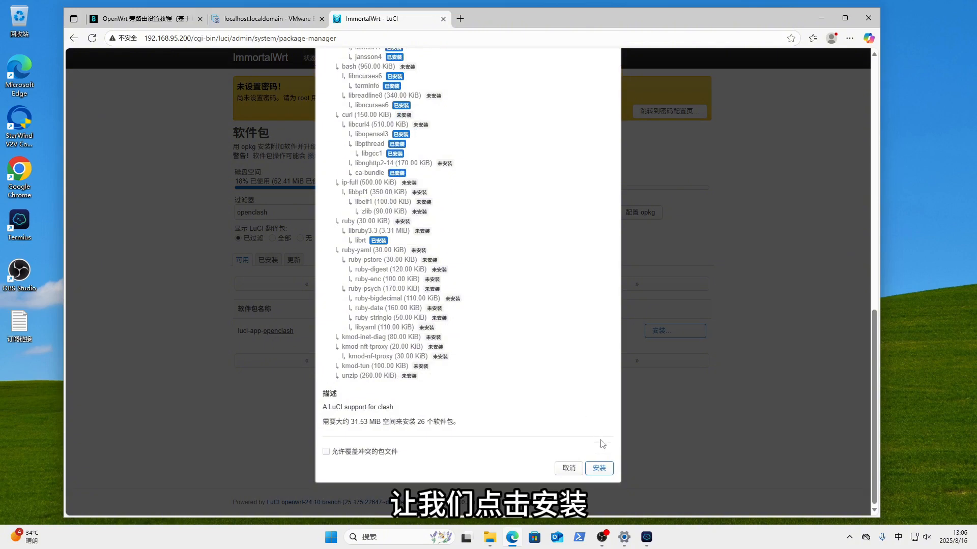
pyautogui.click(601, 471)
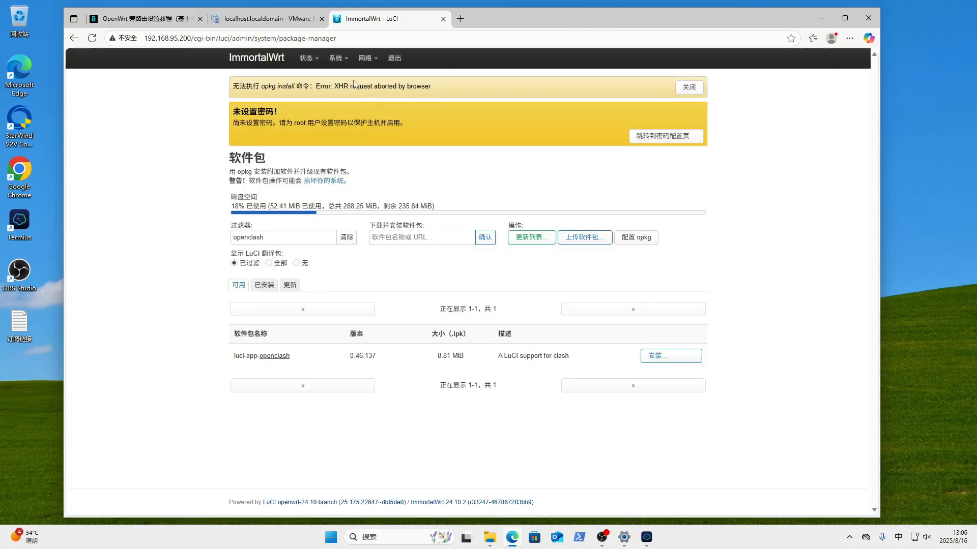
# - Retry installing luci-app-openclash, confirm it is reported as installed, and close the output
pyautogui.moveTo(233, 86); pyautogui.dragTo(464, 80)
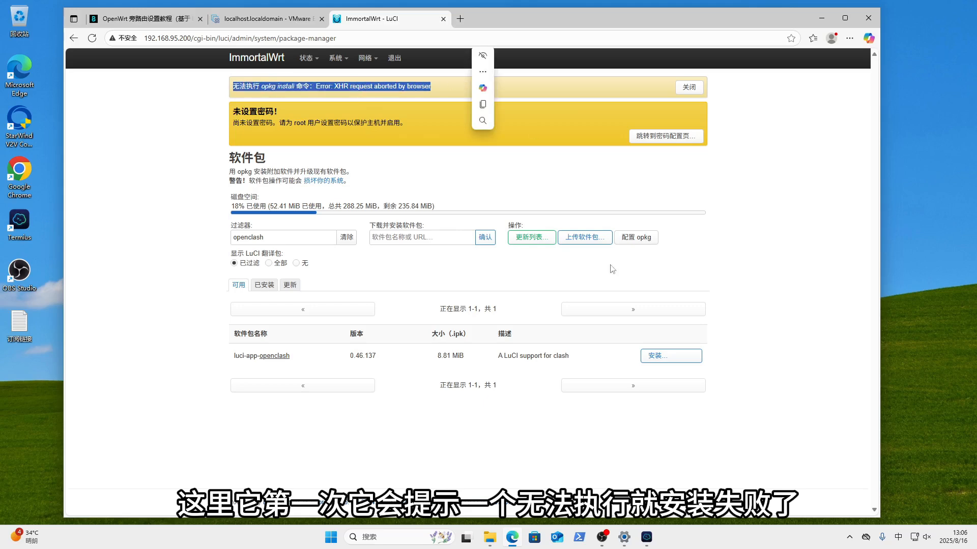
pyautogui.click(664, 355)
pyautogui.scroll(-12, 550, 327)
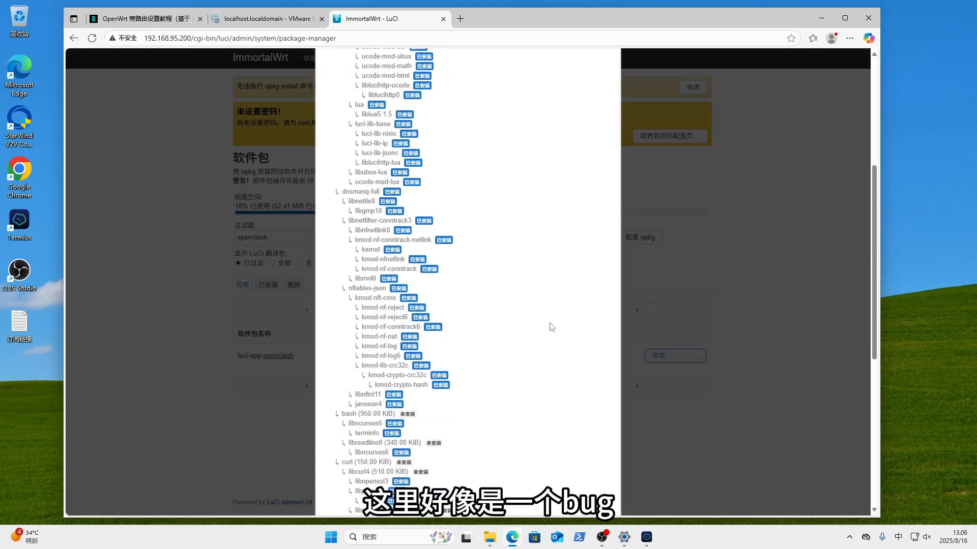
pyautogui.click(599, 468)
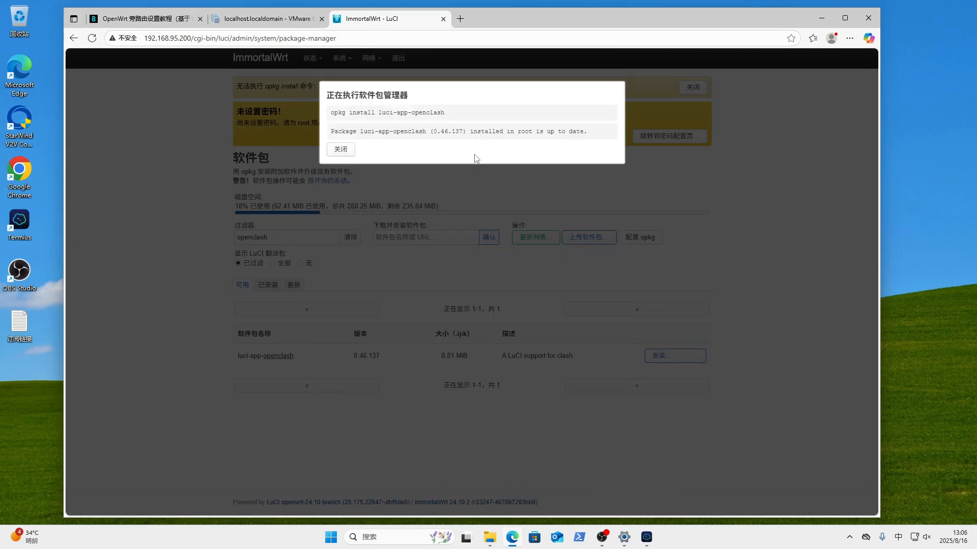
pyautogui.moveTo(360, 131); pyautogui.dragTo(648, 123)
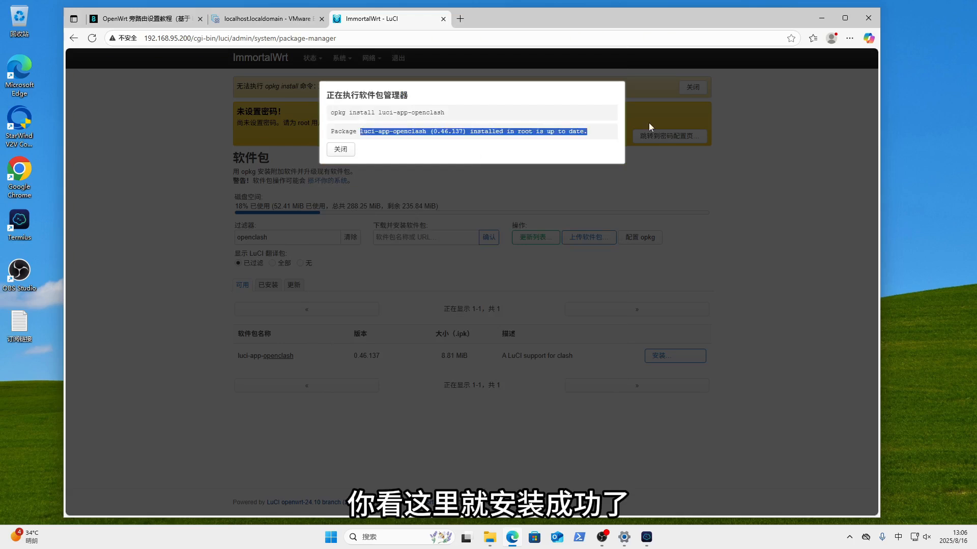
pyautogui.click(350, 150)
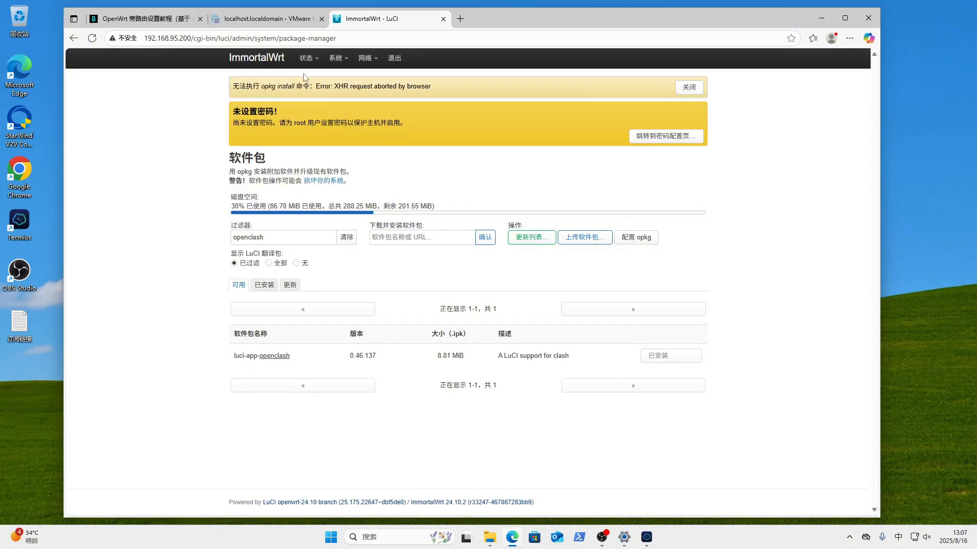
pyautogui.moveTo(344, 59)
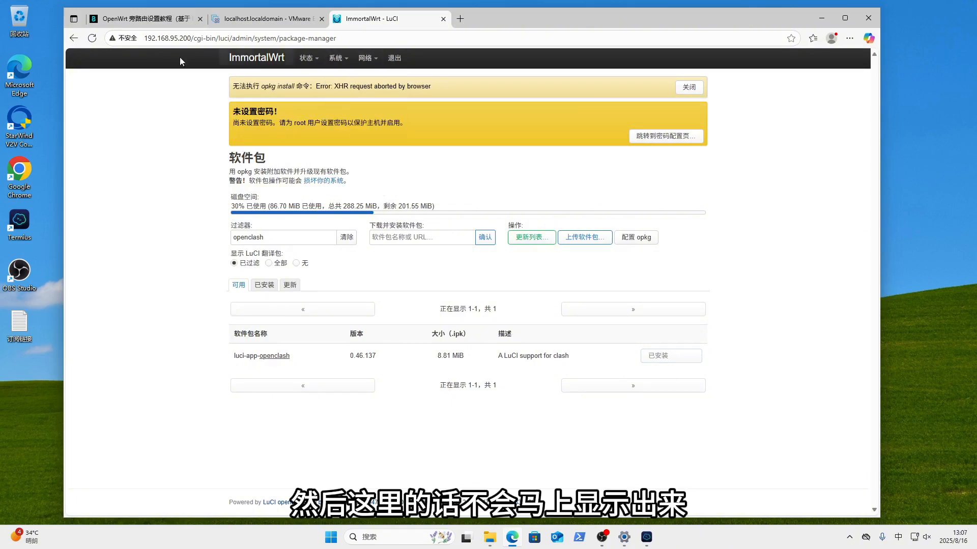
# - Log out, sign back in as root, and open the Services > OpenClash page
pyautogui.click(92, 38)
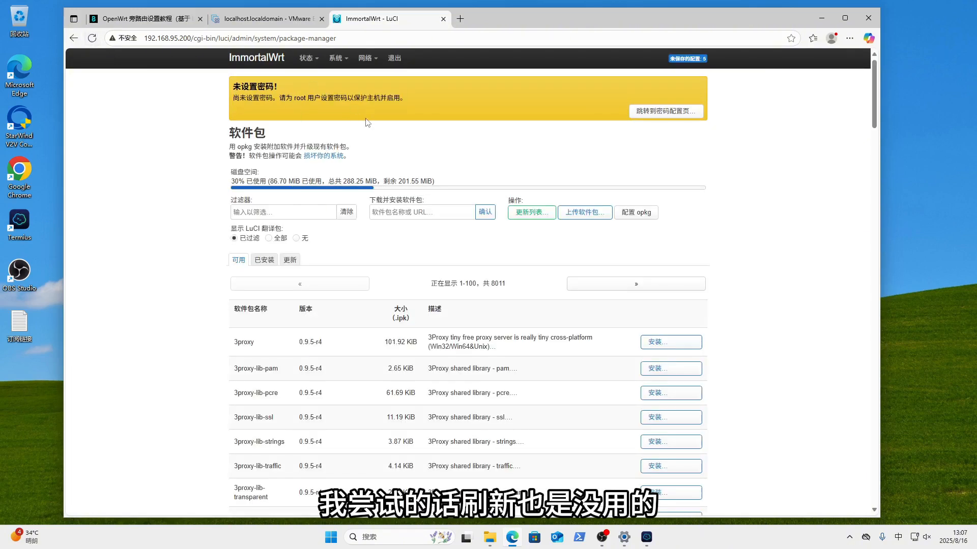
pyautogui.click(396, 59)
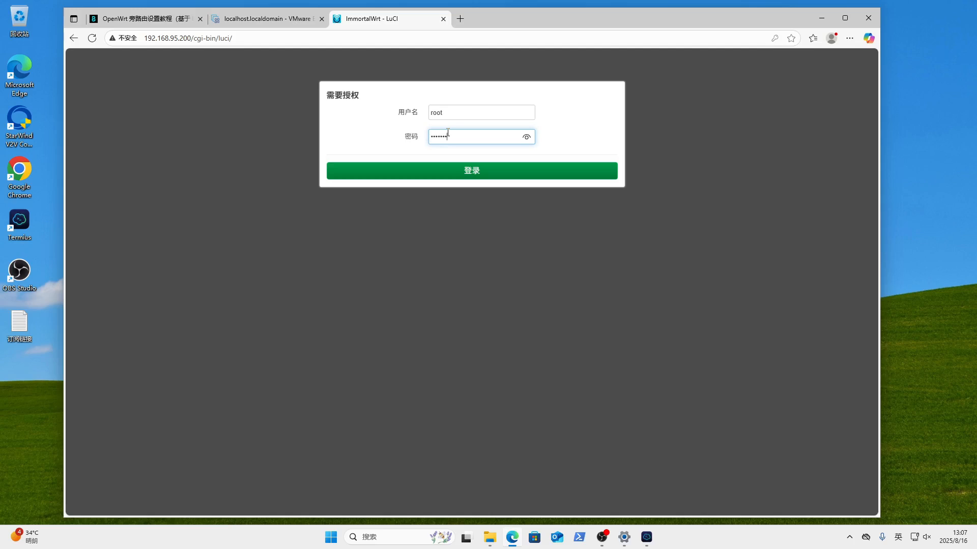
pyautogui.press('Return')
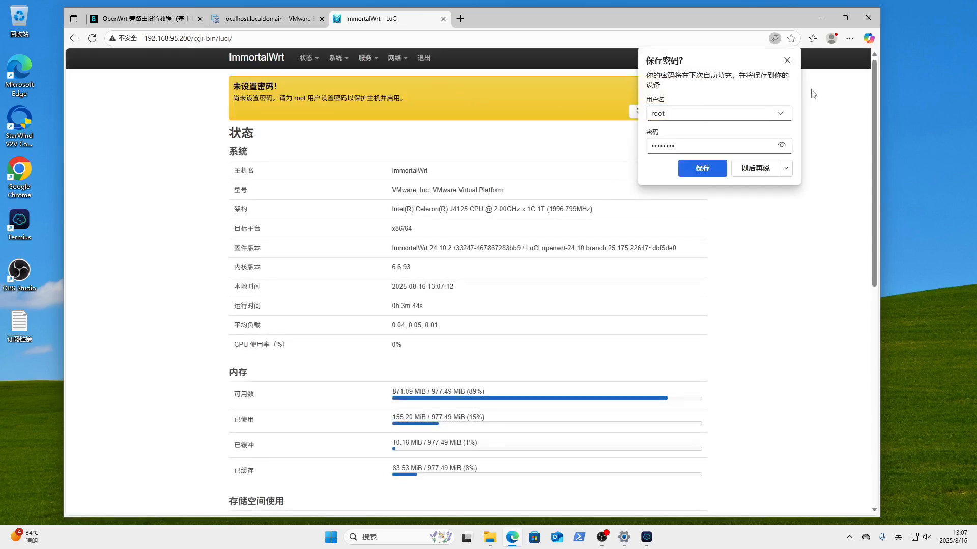
pyautogui.click(786, 60)
pyautogui.moveTo(379, 63)
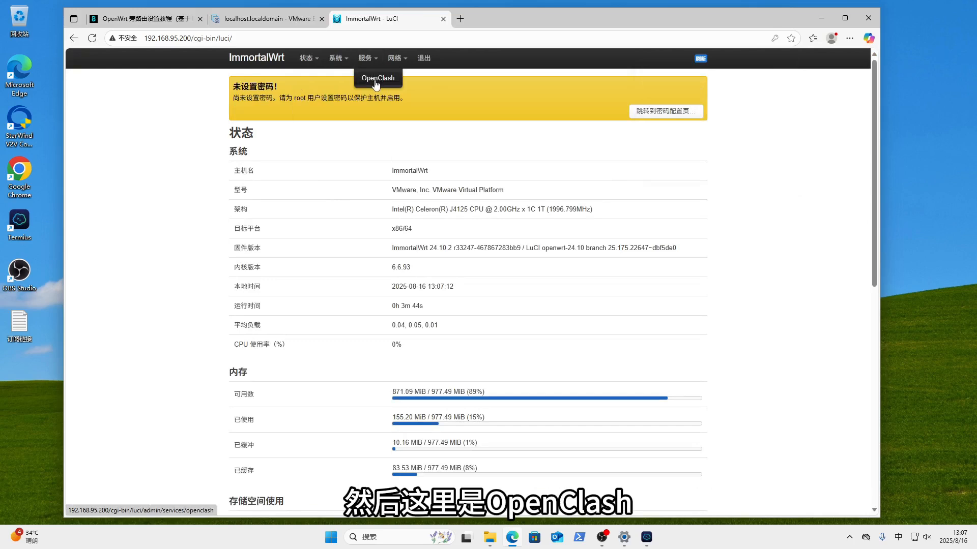
pyautogui.click(377, 79)
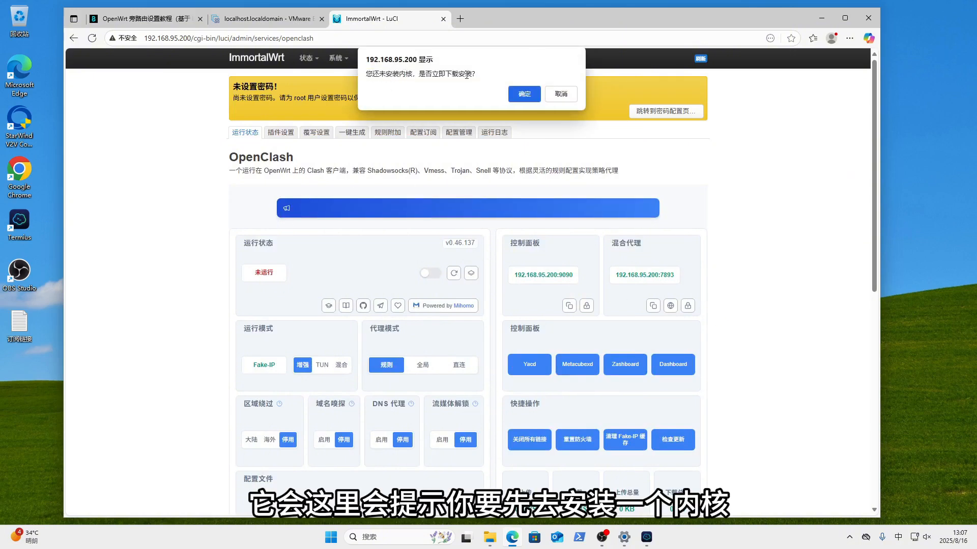
# - Download the missing kernel from the fastly.jsdelivr.net mirror and check the run log
pyautogui.click(524, 94)
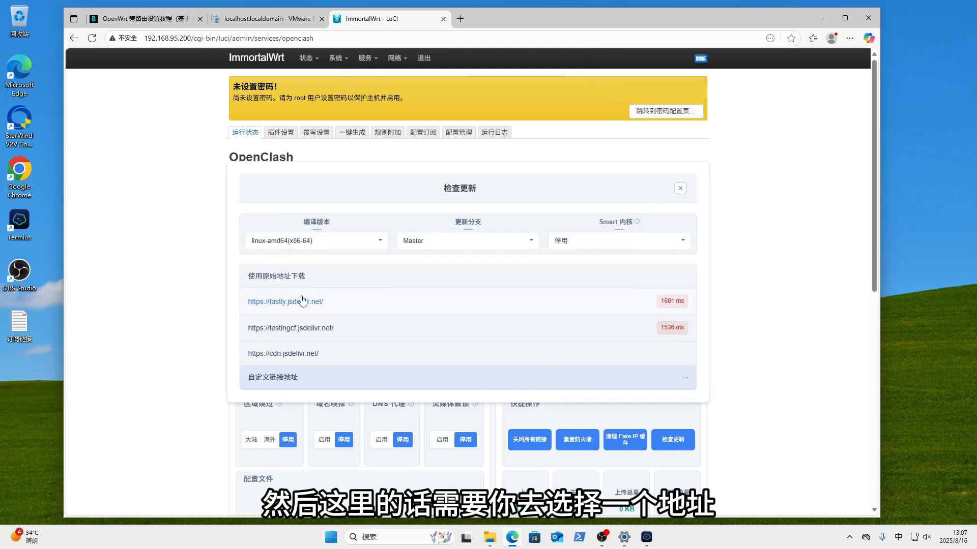
pyautogui.click(384, 304)
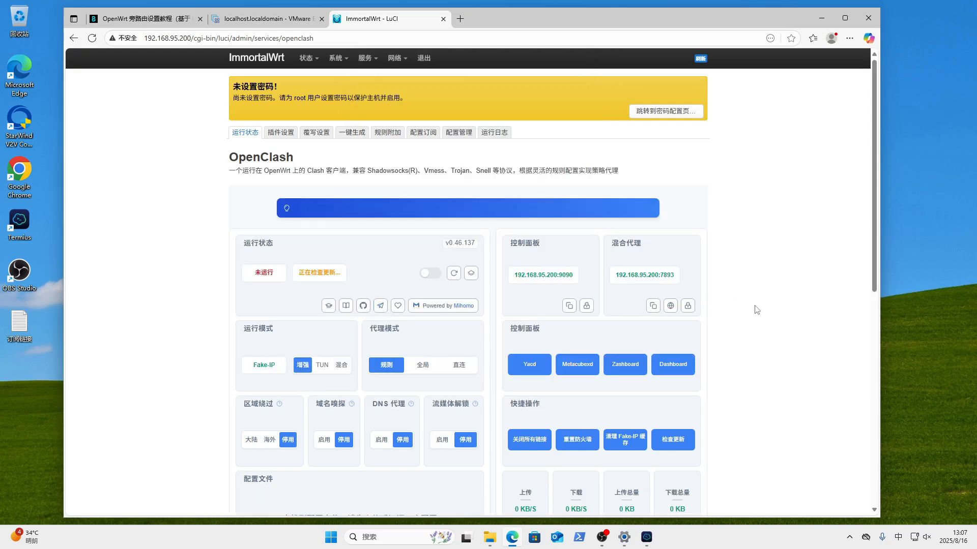
pyautogui.scroll(-6, 757, 310)
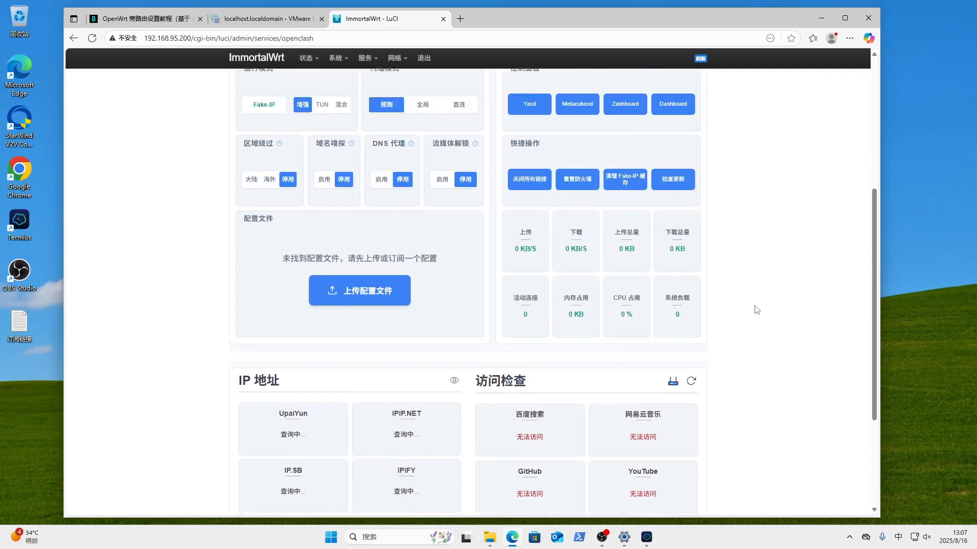
pyautogui.scroll(6, 756, 310)
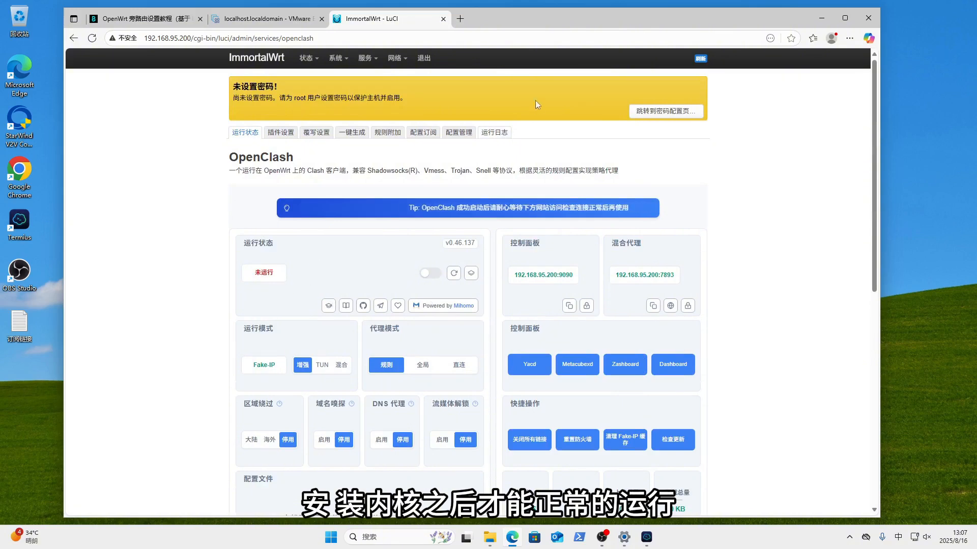
pyautogui.click(494, 134)
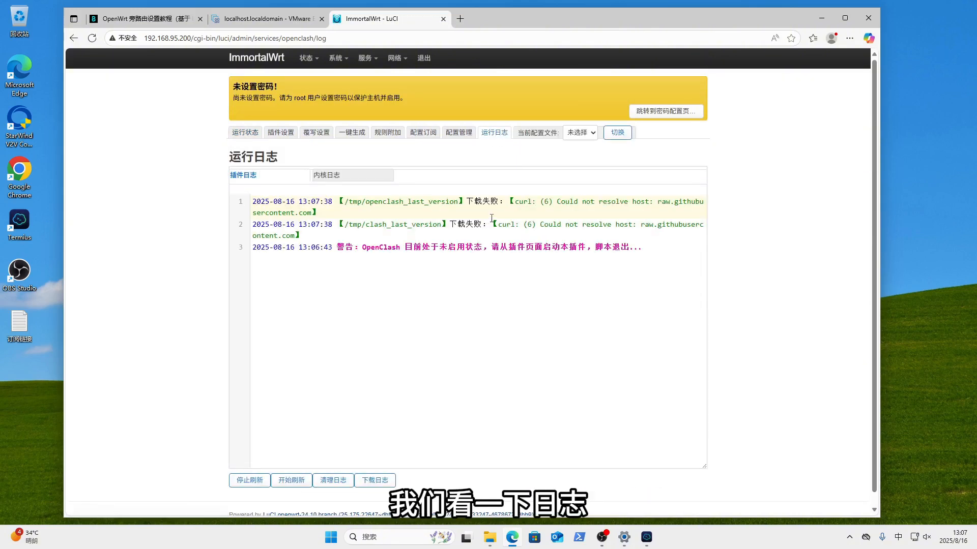
pyautogui.click(245, 135)
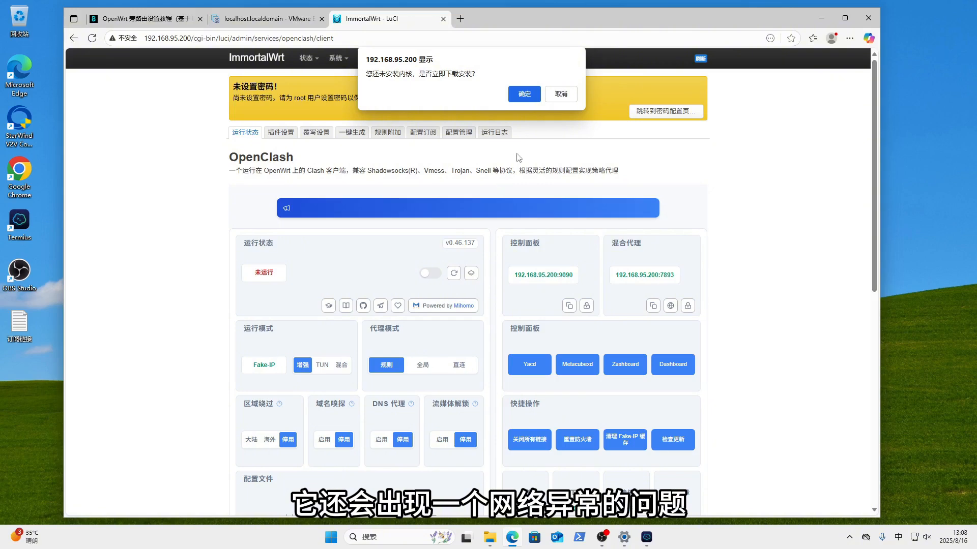
# - Retry the fastly.jsdelivr.net kernel download, note the GitHub resolution failures, and open plugin settings
pyautogui.click(523, 96)
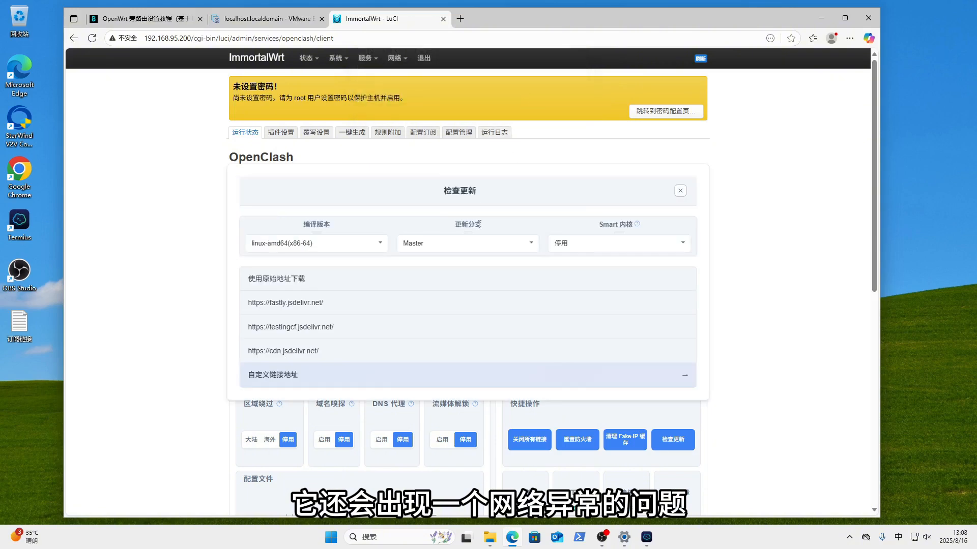
pyautogui.click(432, 306)
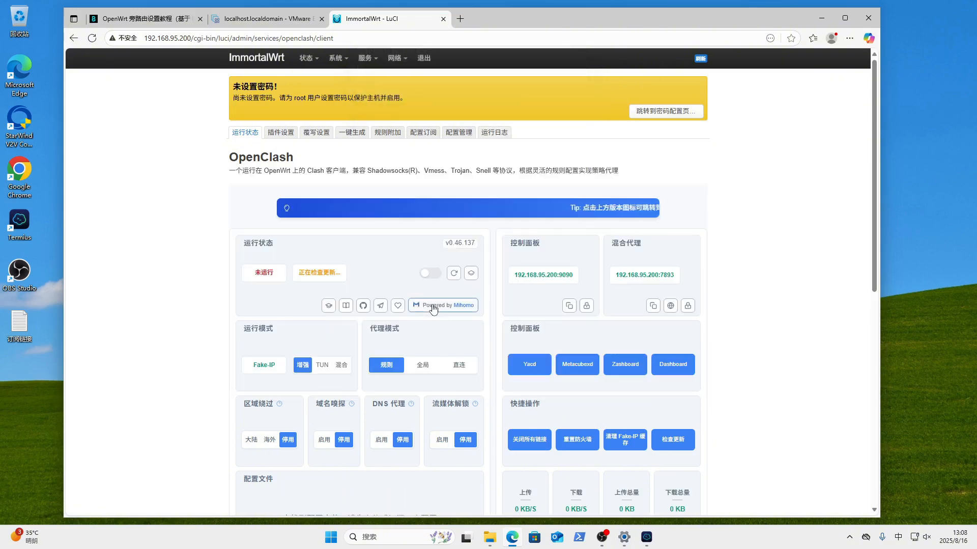
pyautogui.click(496, 135)
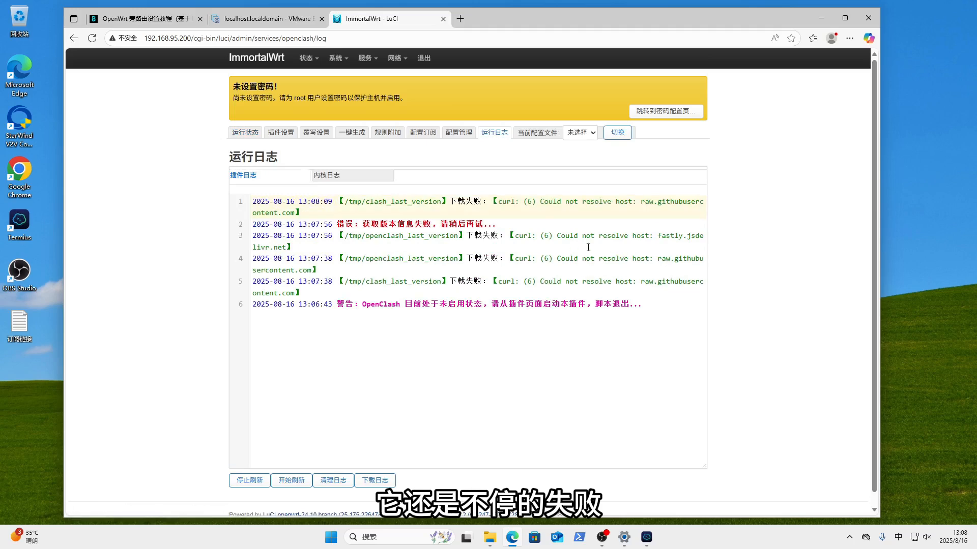
pyautogui.moveTo(364, 223); pyautogui.dragTo(303, 294)
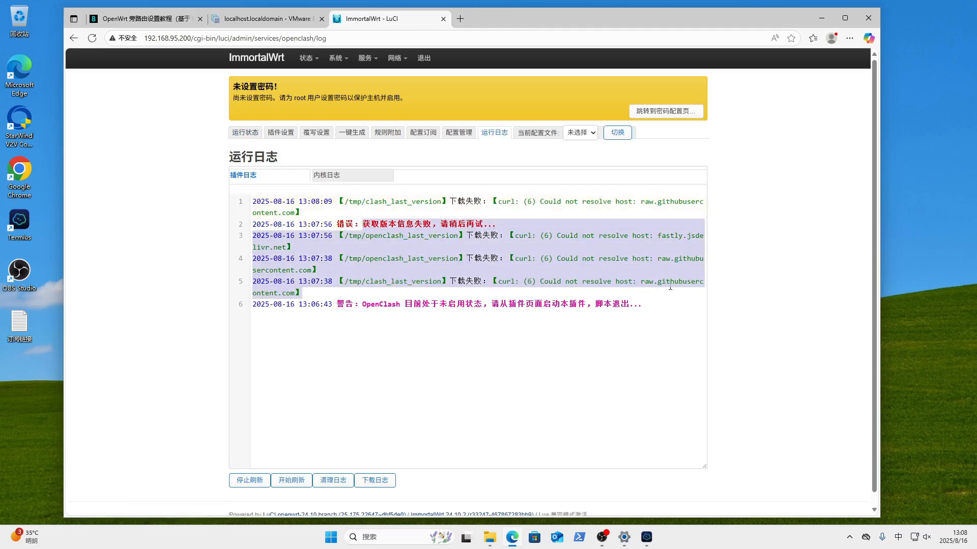
pyautogui.click(245, 132)
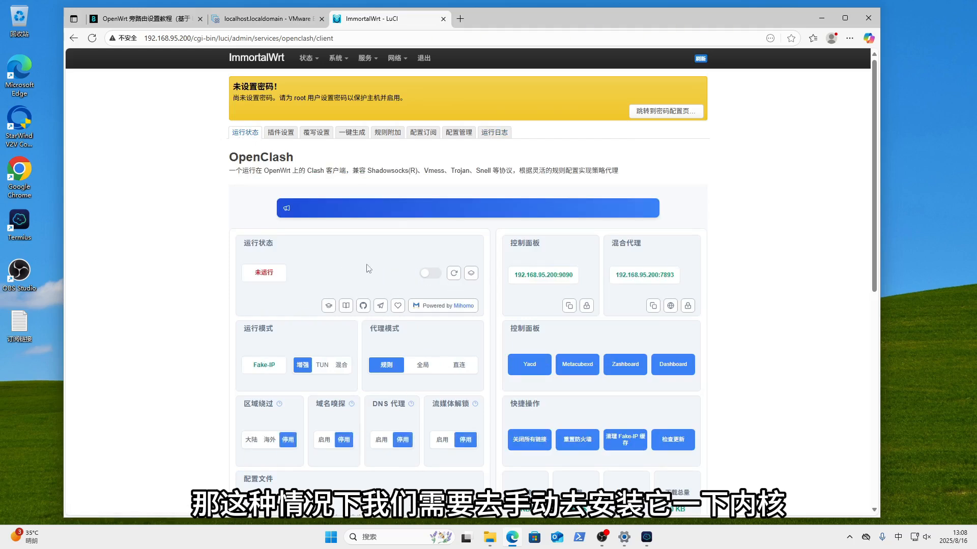
pyautogui.click(281, 133)
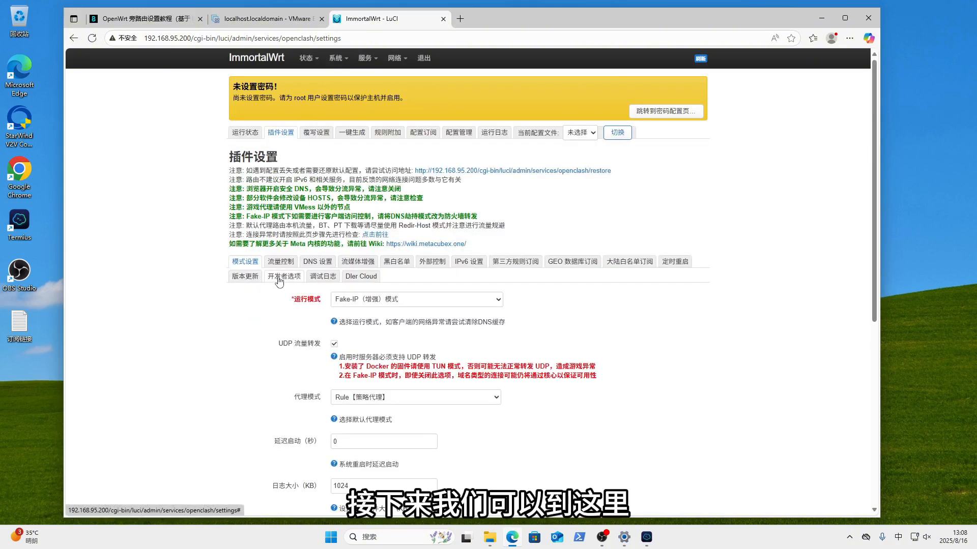
# - Show the version update section and locate the kernel path /etc/openclash/core/clash_meta
pyautogui.click(284, 276)
pyautogui.click(245, 278)
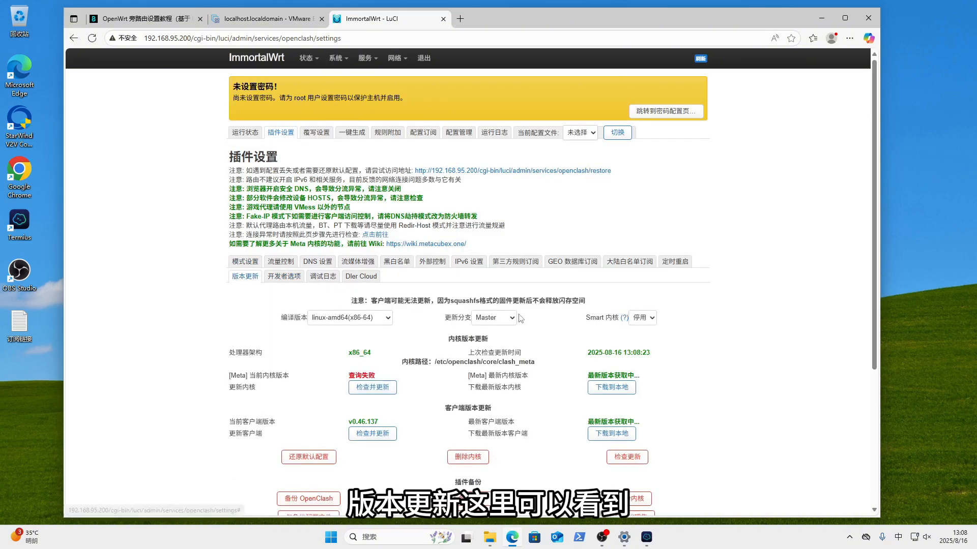
pyautogui.scroll(-3, 403, 240)
pyautogui.scroll(1, 462, 246)
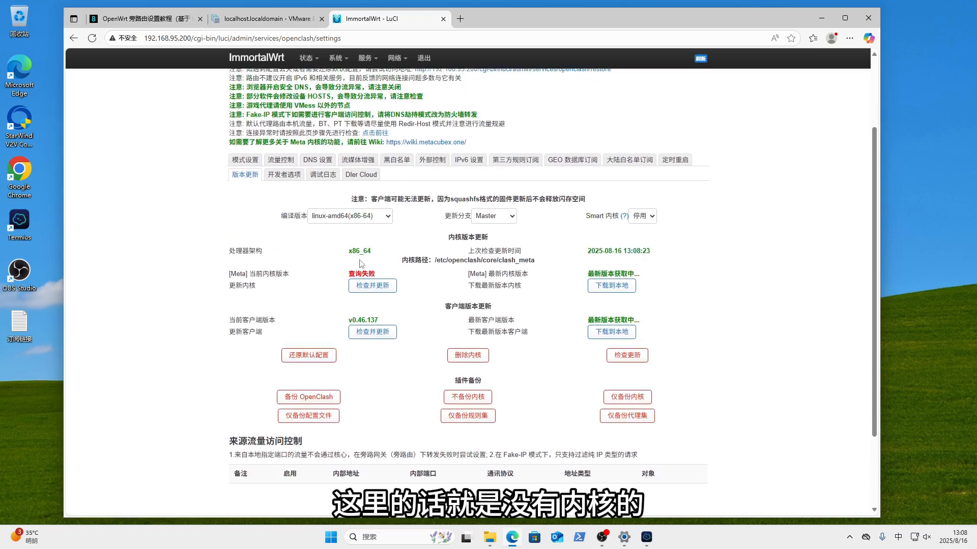
pyautogui.moveTo(254, 275); pyautogui.dragTo(503, 262)
pyautogui.click(446, 260)
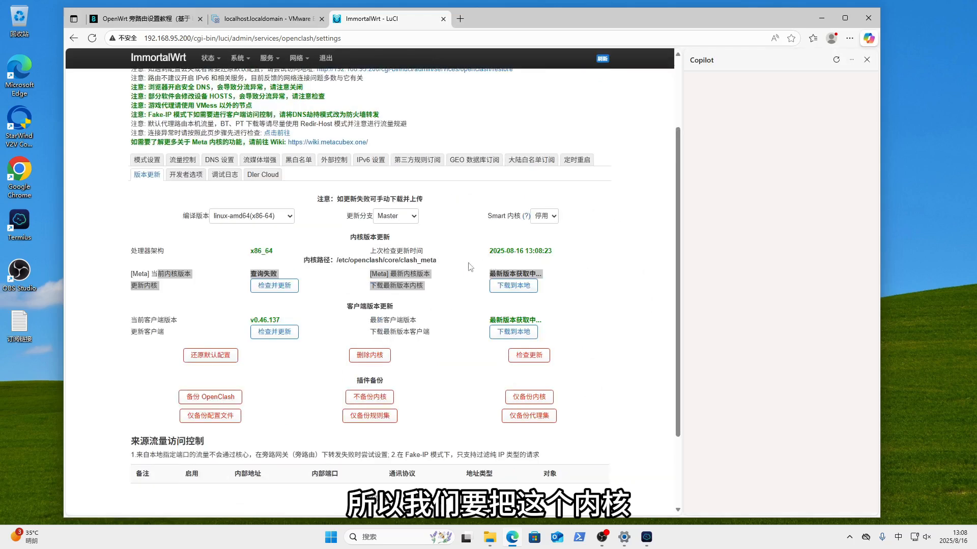
pyautogui.click(867, 60)
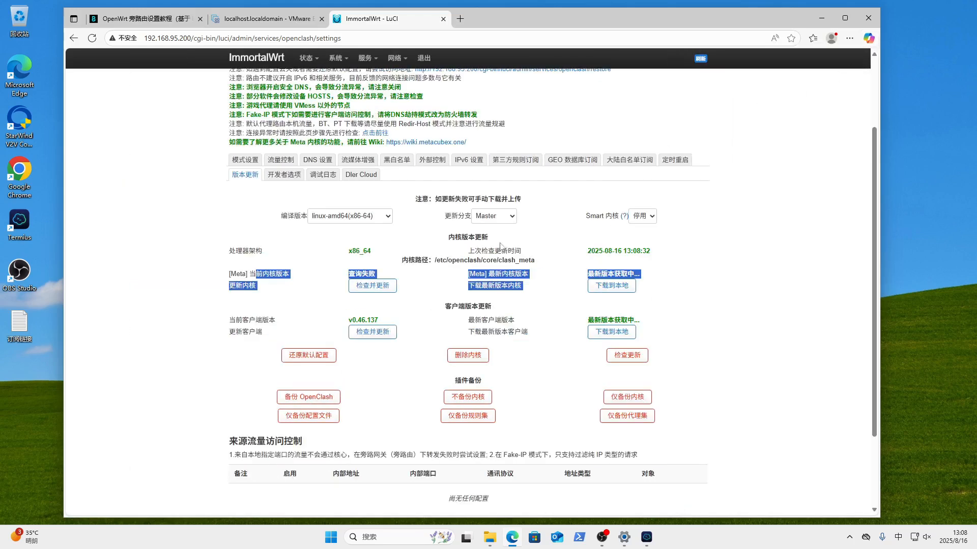
pyautogui.click(467, 270)
pyautogui.moveTo(405, 261); pyautogui.dragTo(562, 262)
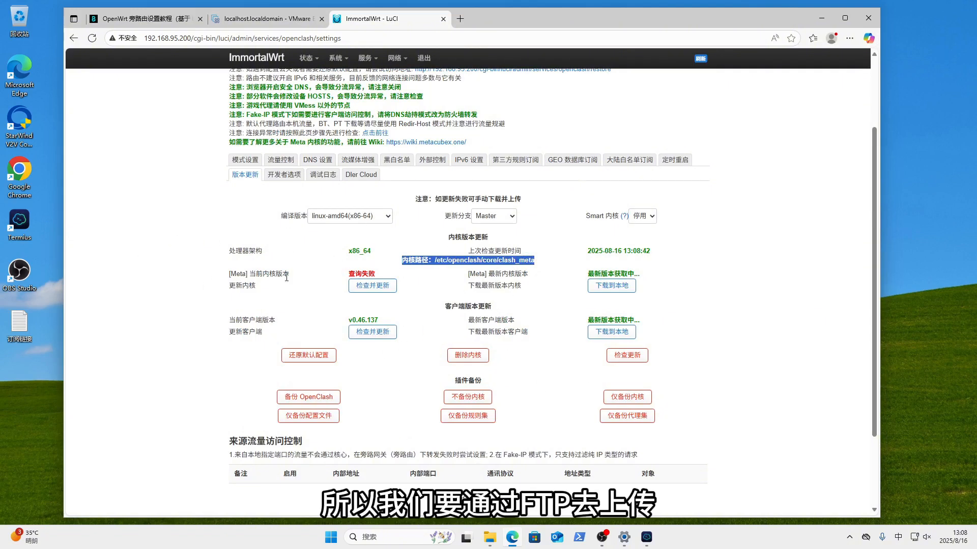
# - Scroll the OpenWrt tutorial to section 4.3 on installing SFTP to upload the Clash kernel manually
pyautogui.click(176, 20)
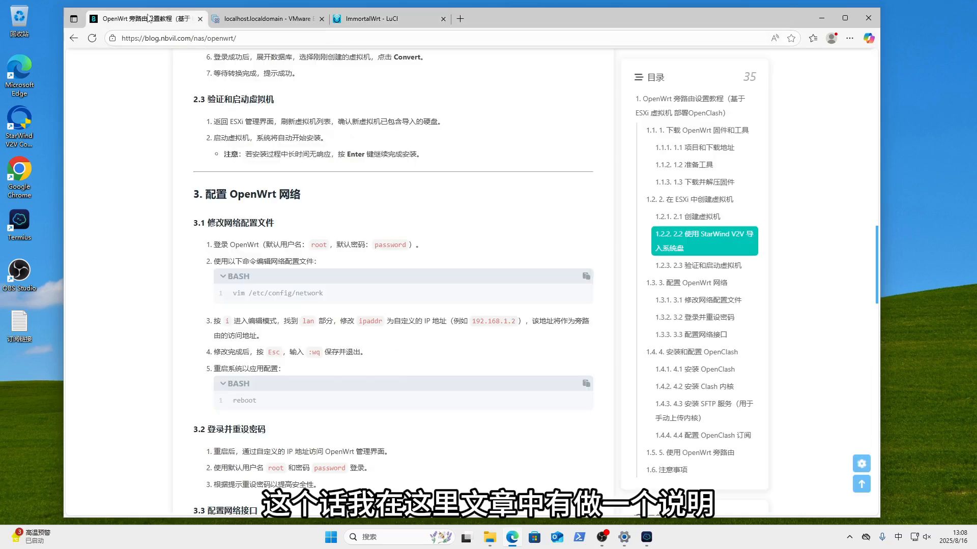
pyautogui.scroll(-10, 392, 375)
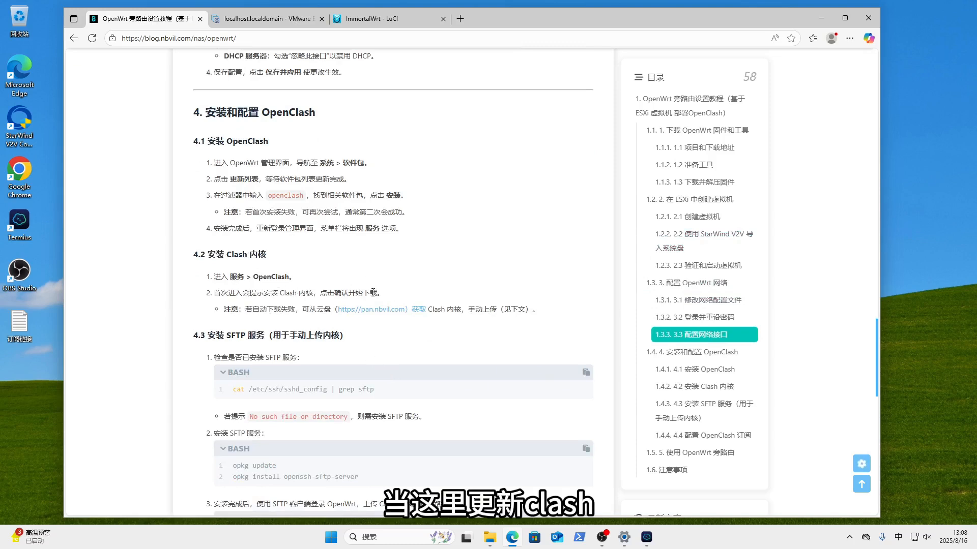
pyautogui.moveTo(239, 296); pyautogui.dragTo(567, 316)
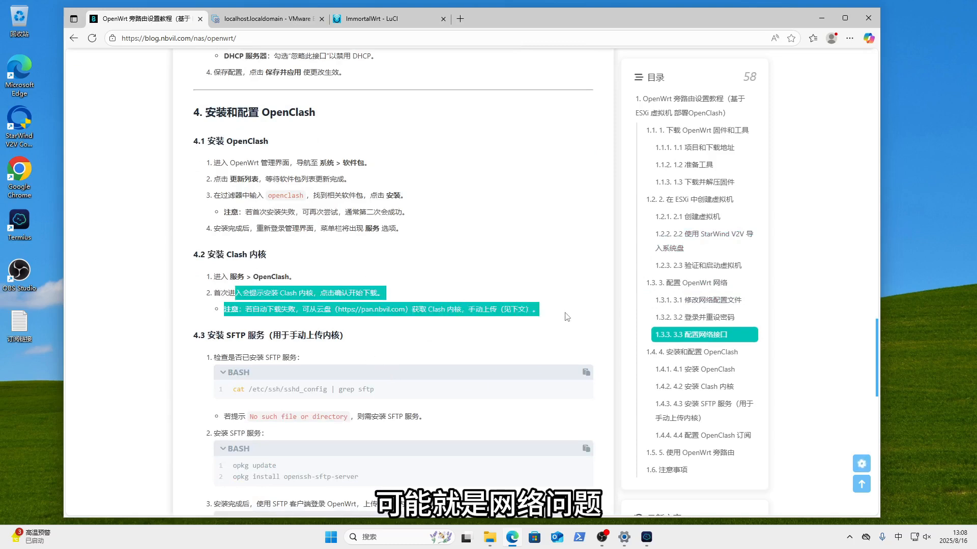
pyautogui.click(505, 326)
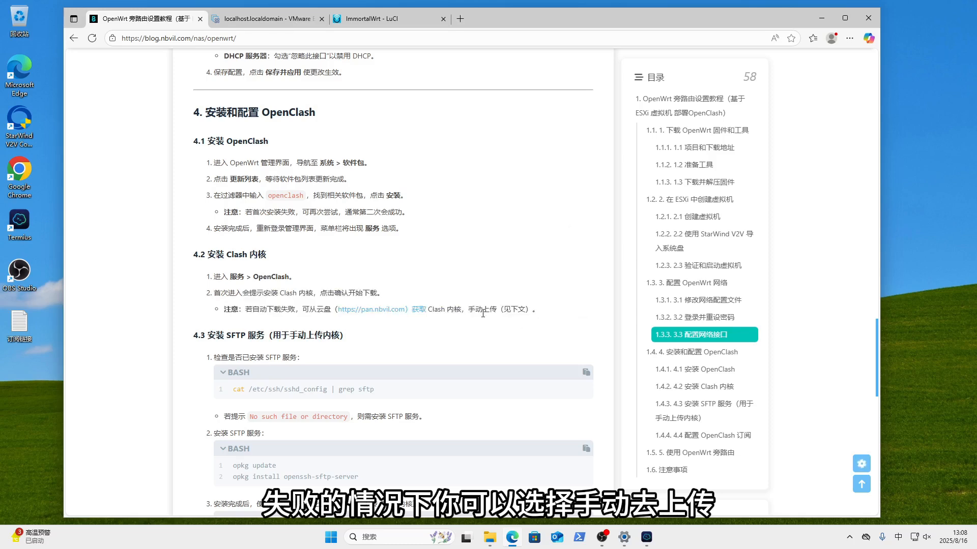
pyautogui.scroll(-2, 459, 338)
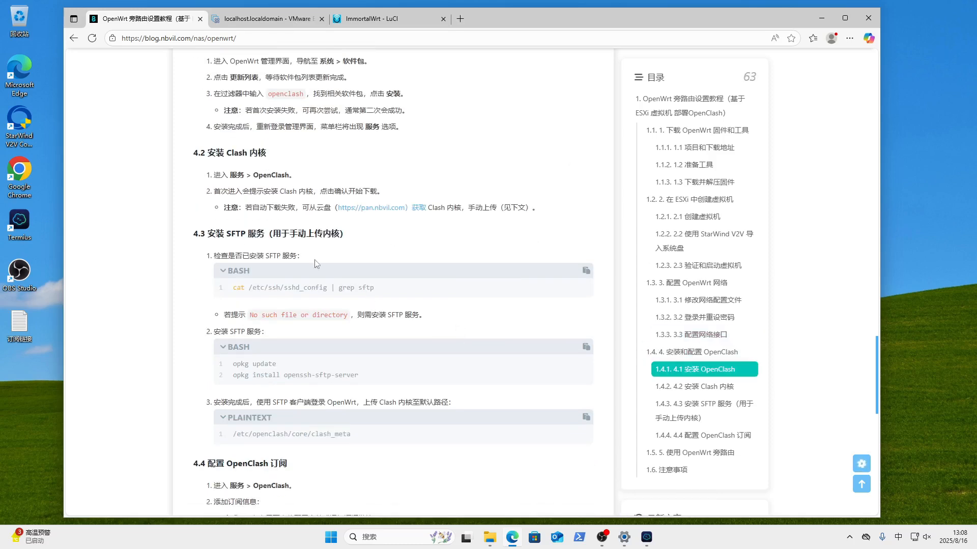
pyautogui.click(367, 20)
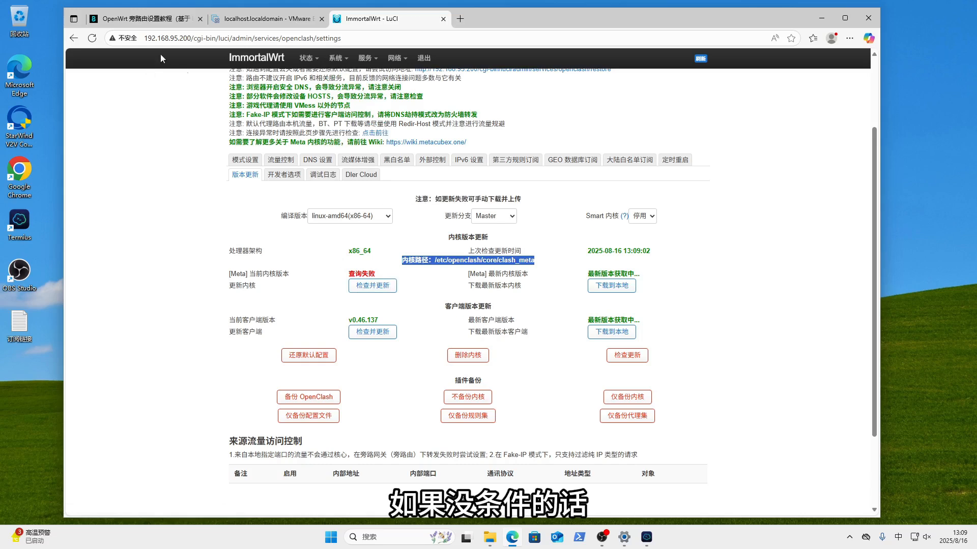
pyautogui.click(143, 21)
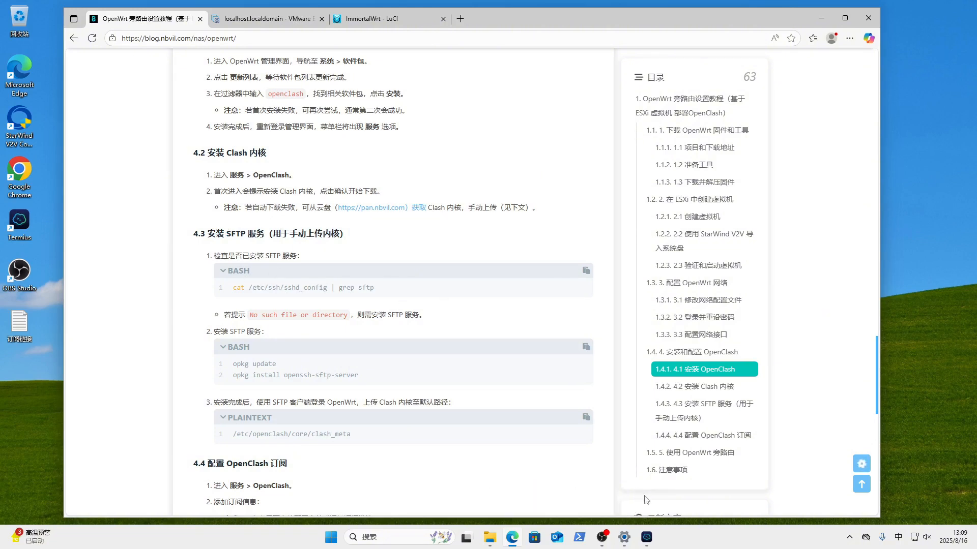
# - Add SSH host 192.168.95.200 with user root and its password, connect, and accept the fingerprint
pyautogui.click(647, 537)
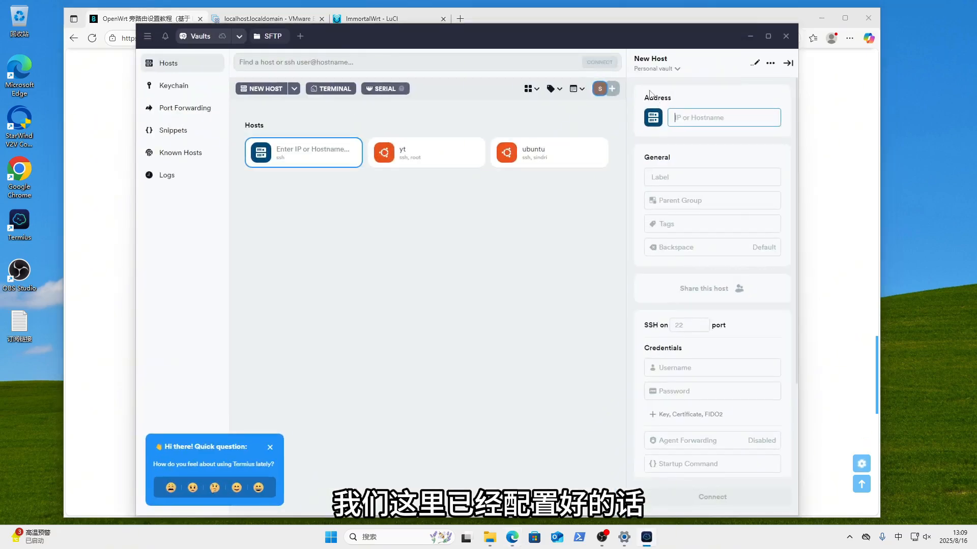
pyautogui.write('19')
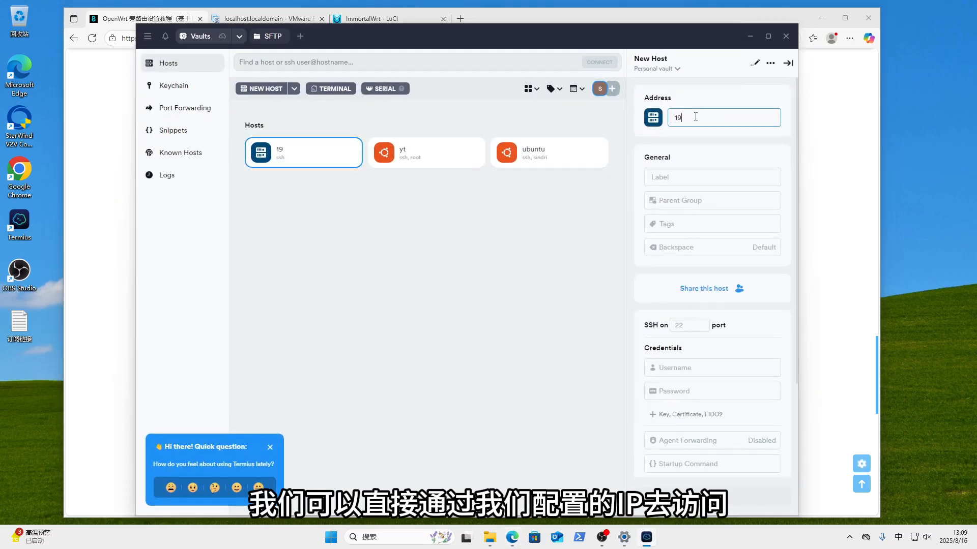
pyautogui.write('2.168.')
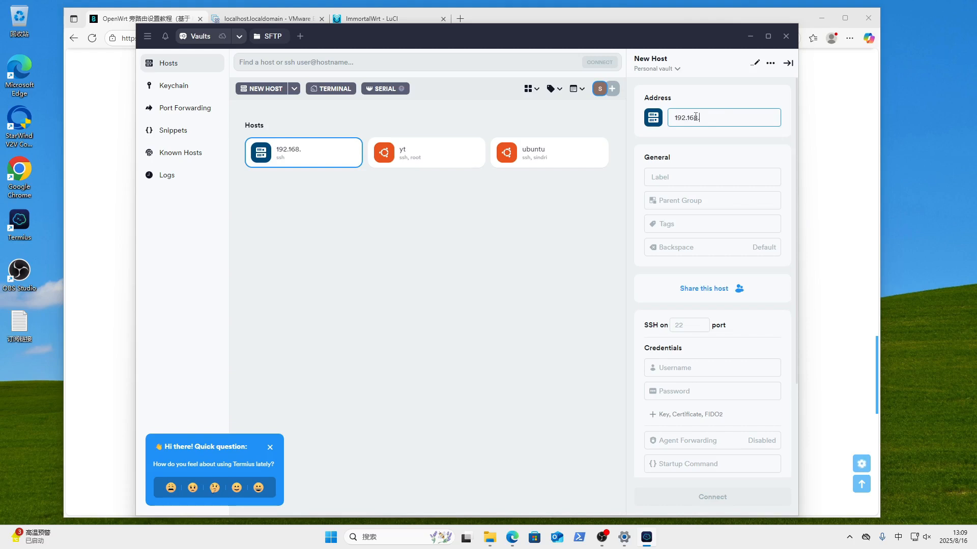
pyautogui.write('95.200')
pyautogui.click(700, 374)
pyautogui.write('root')
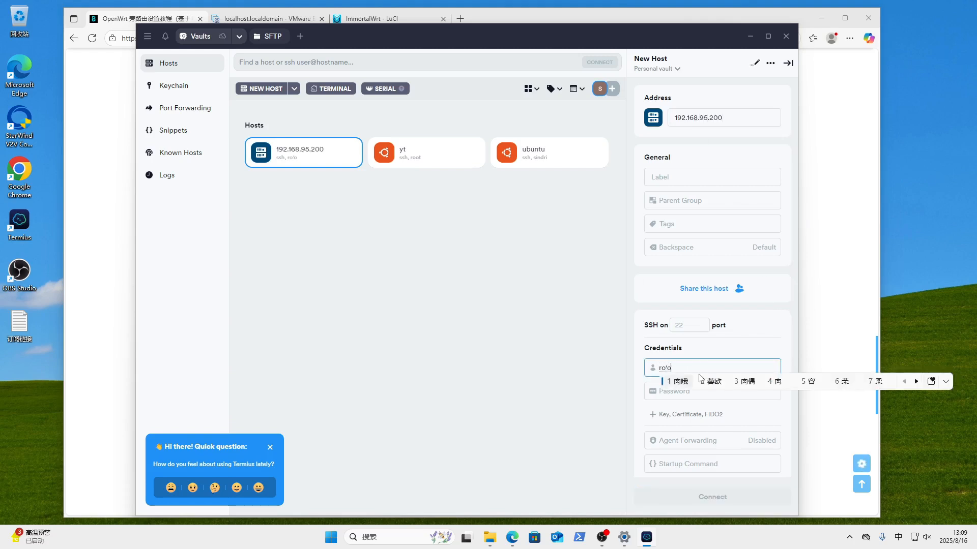
pyautogui.press('shift')
pyautogui.press('Tab')
pyautogui.write('root')
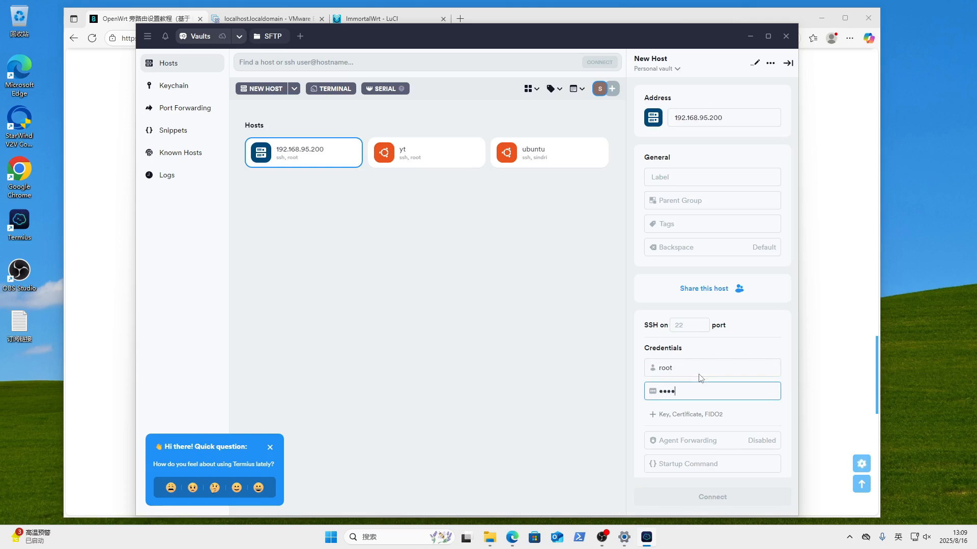
pyautogui.click(726, 496)
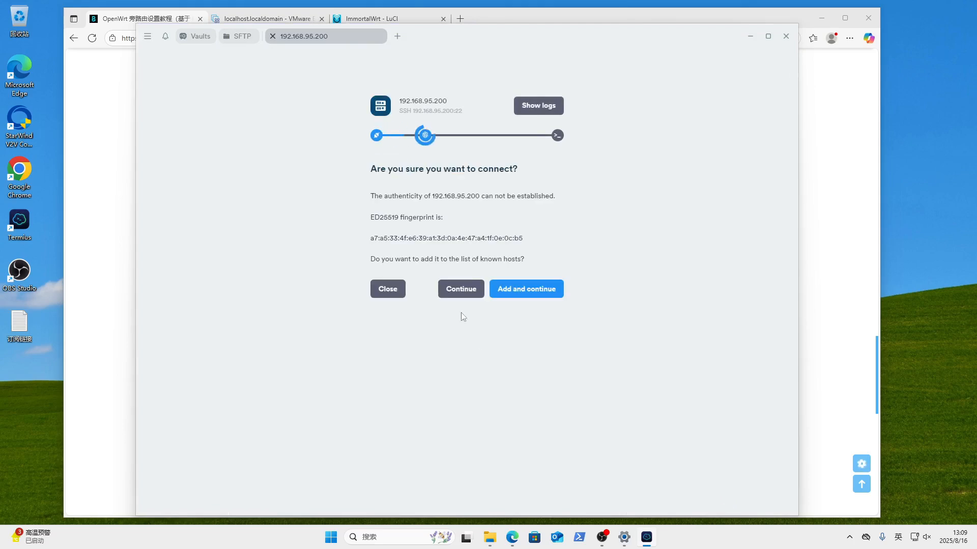
pyautogui.click(532, 290)
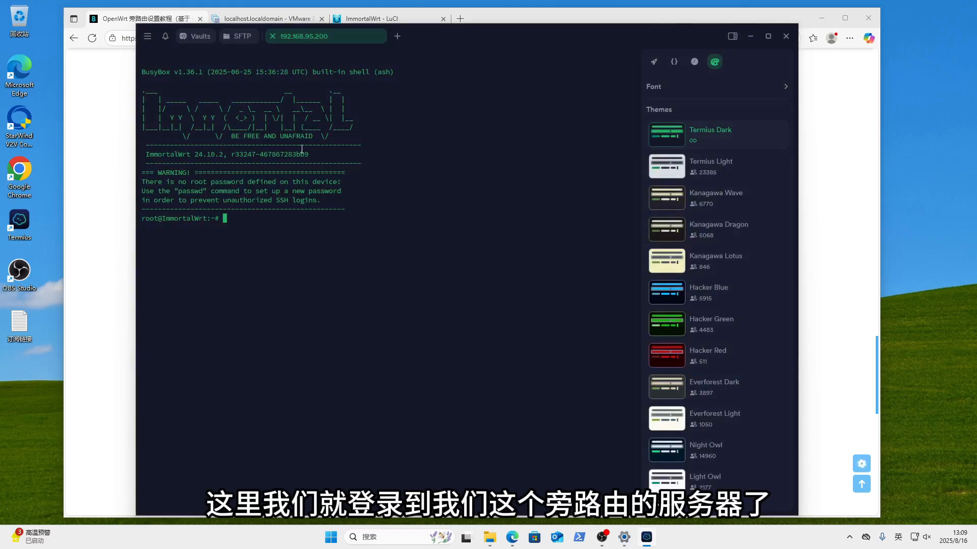
pyautogui.moveTo(449, 41); pyautogui.dragTo(530, 39)
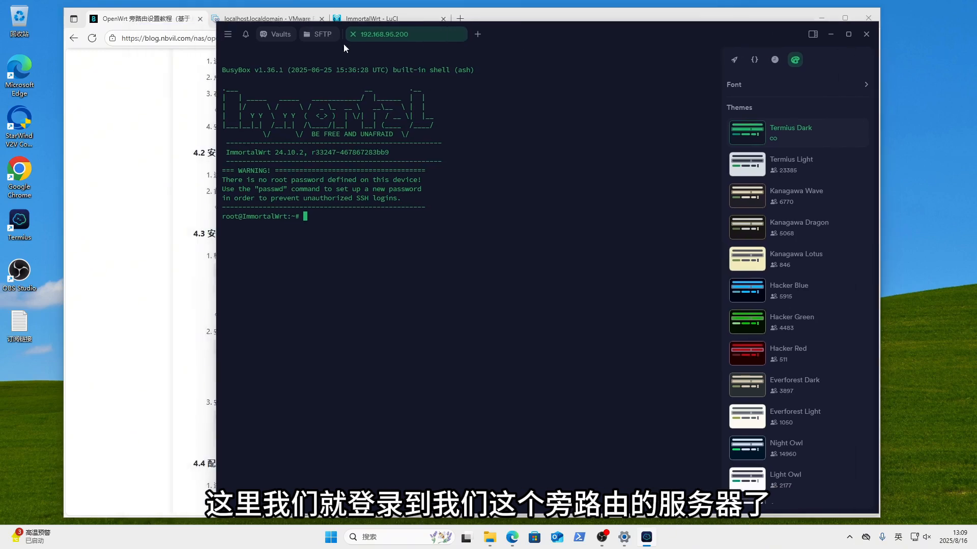
# - Try an SFTP connection to 192.168.95.200, which fails, and go back to the SSH session
pyautogui.click(321, 34)
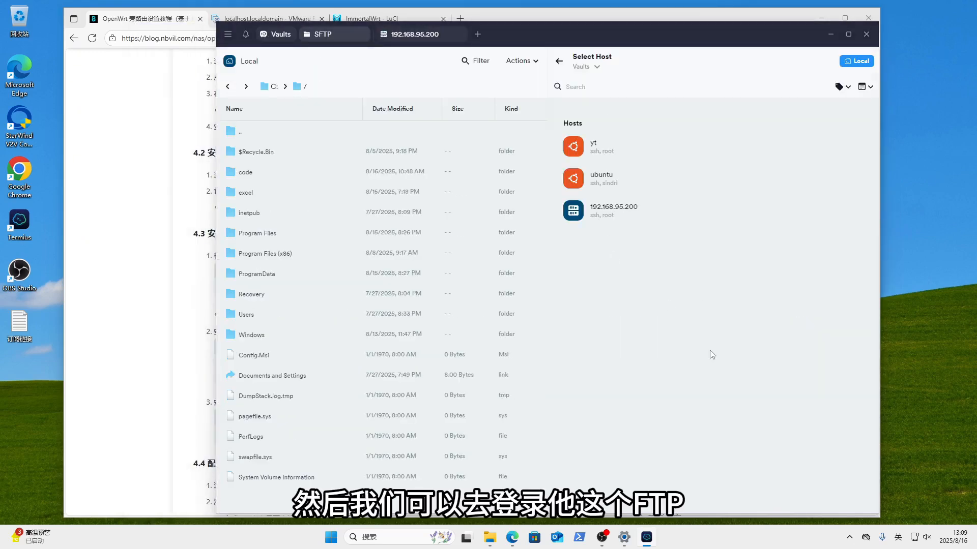
pyautogui.click(620, 213)
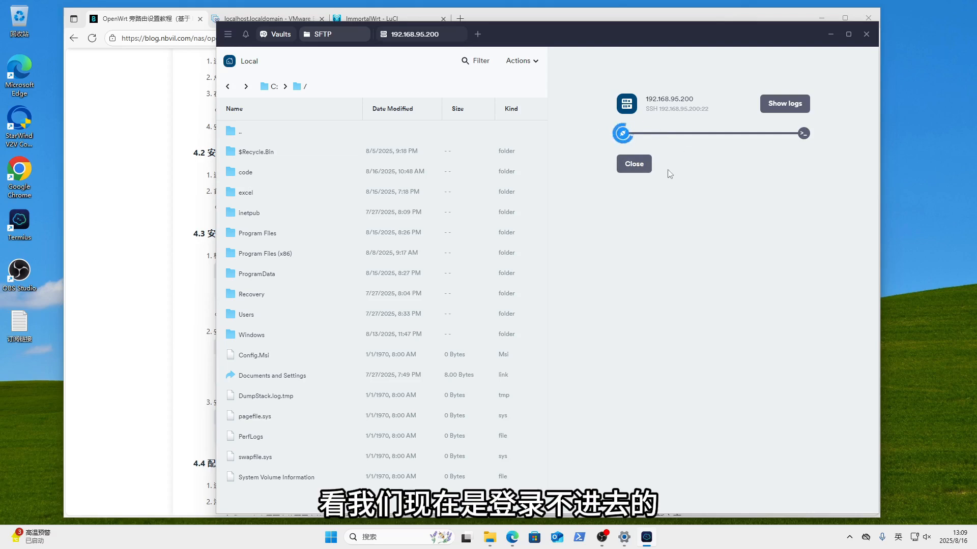
pyautogui.click(631, 167)
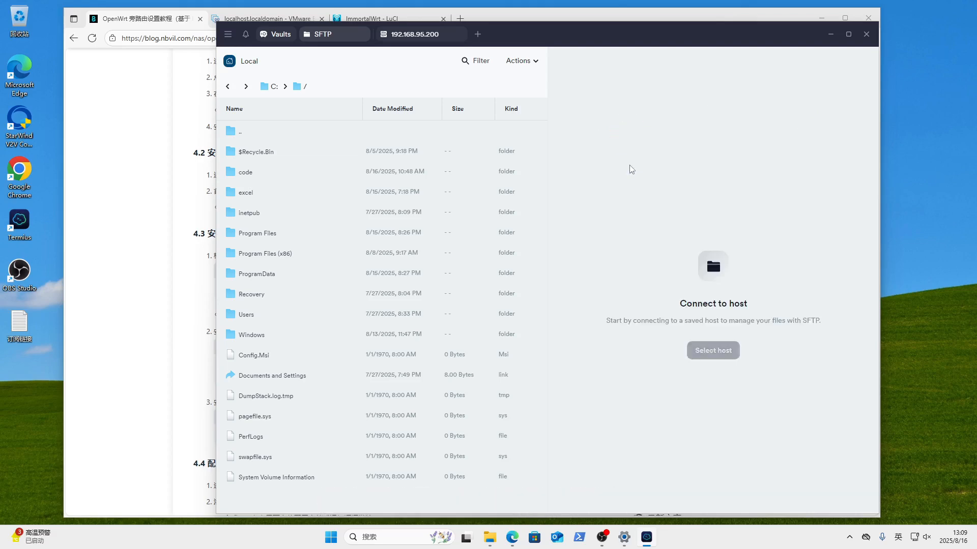
pyautogui.click(401, 34)
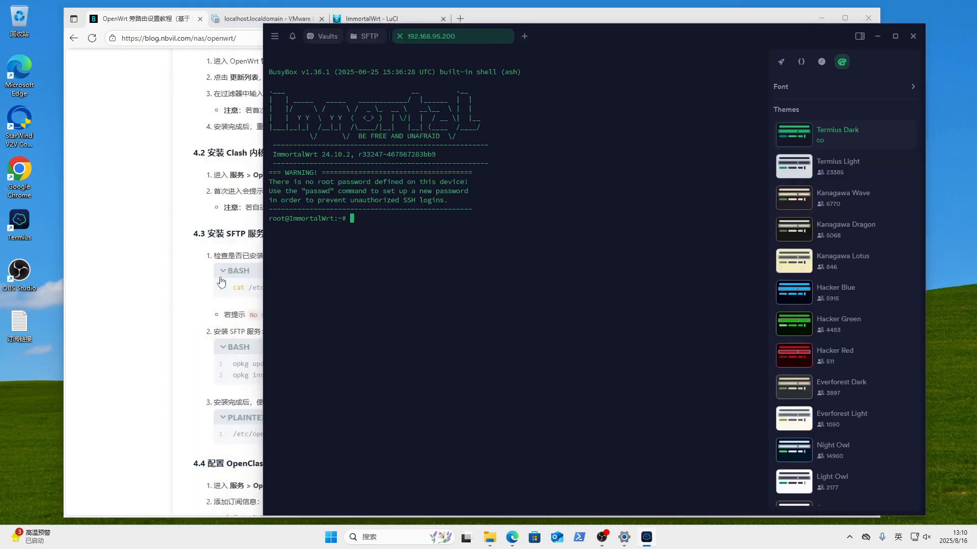
# - Run cat /etc/ssh/sshd_config | grep sftp (No such file or directory), then copy the tutorial's SFTP install commands
pyautogui.click(221, 281)
pyautogui.click(586, 270)
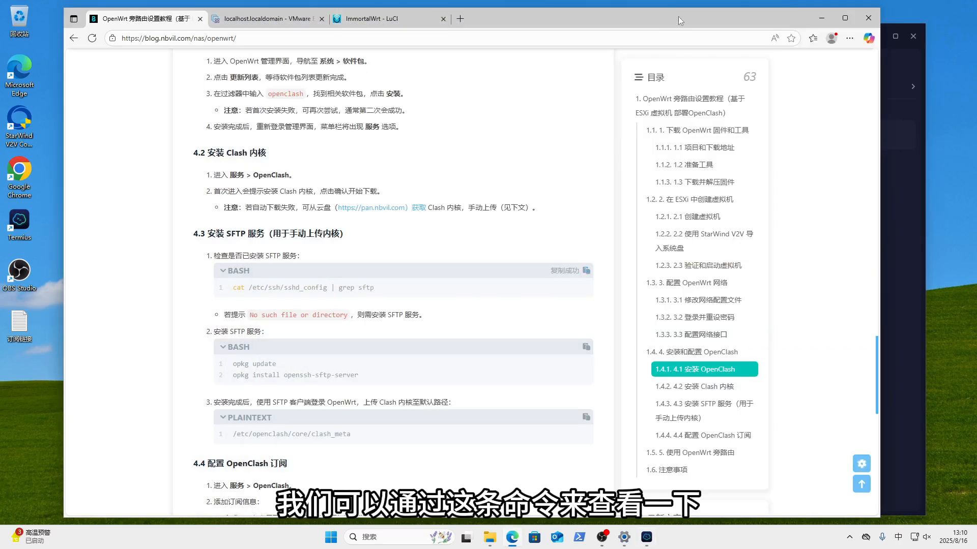
pyautogui.moveTo(678, 21); pyautogui.dragTo(623, 18)
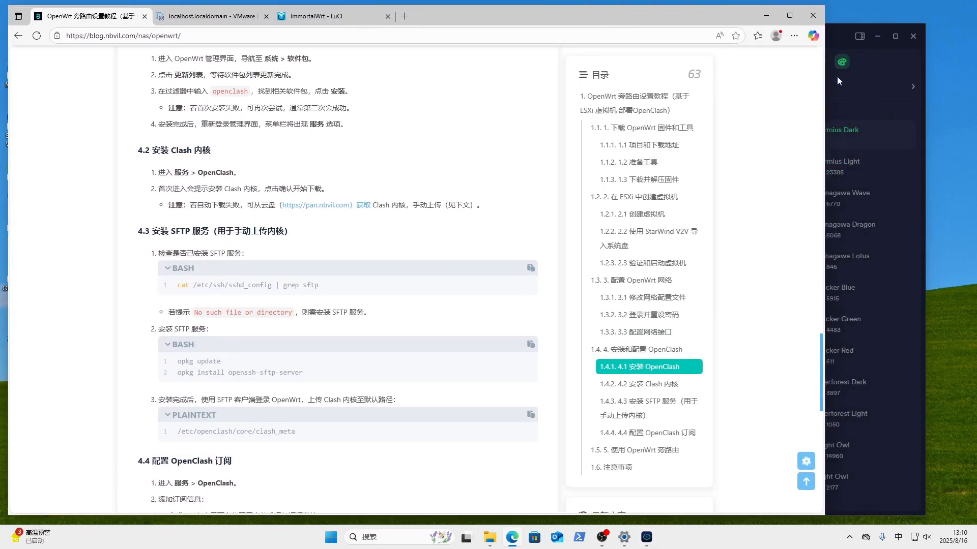
pyautogui.click(863, 75)
pyautogui.moveTo(682, 38); pyautogui.dragTo(784, 45)
pyautogui.hotkey('ctrl', 'v')
pyautogui.press('Return')
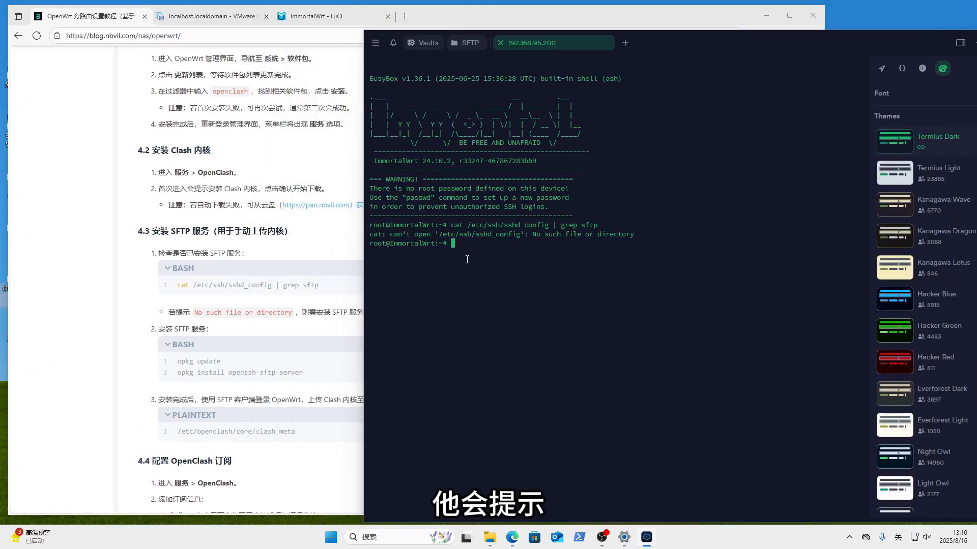
pyautogui.moveTo(398, 234); pyautogui.dragTo(638, 234)
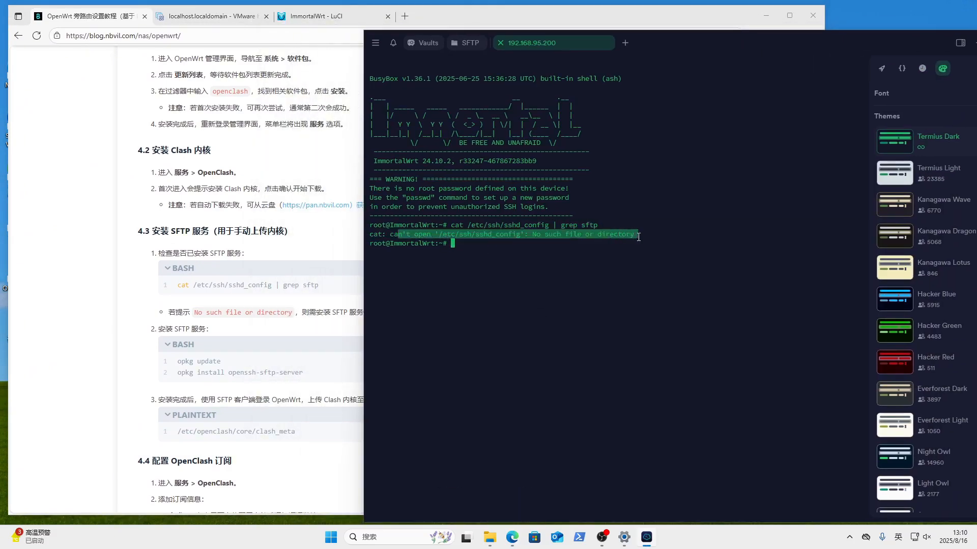
pyautogui.click(119, 330)
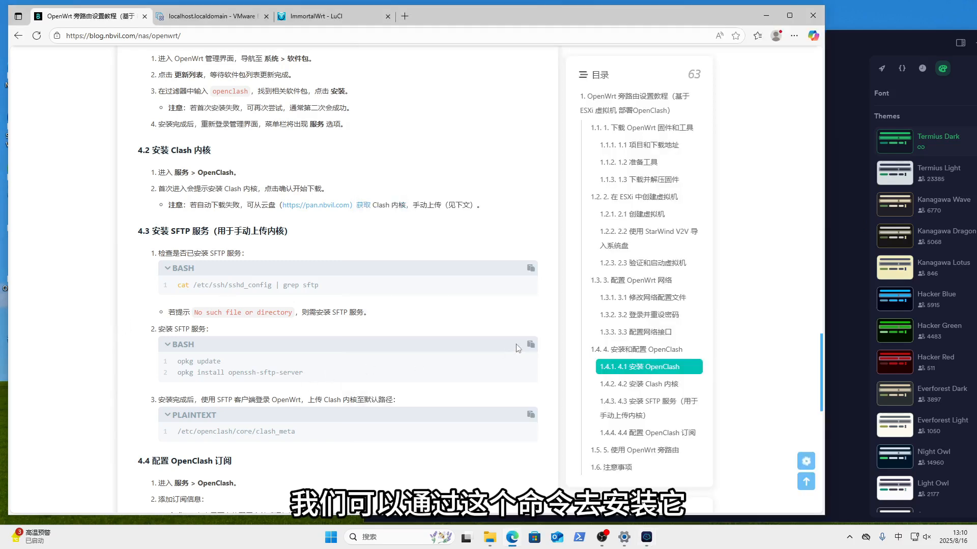
pyautogui.click(531, 347)
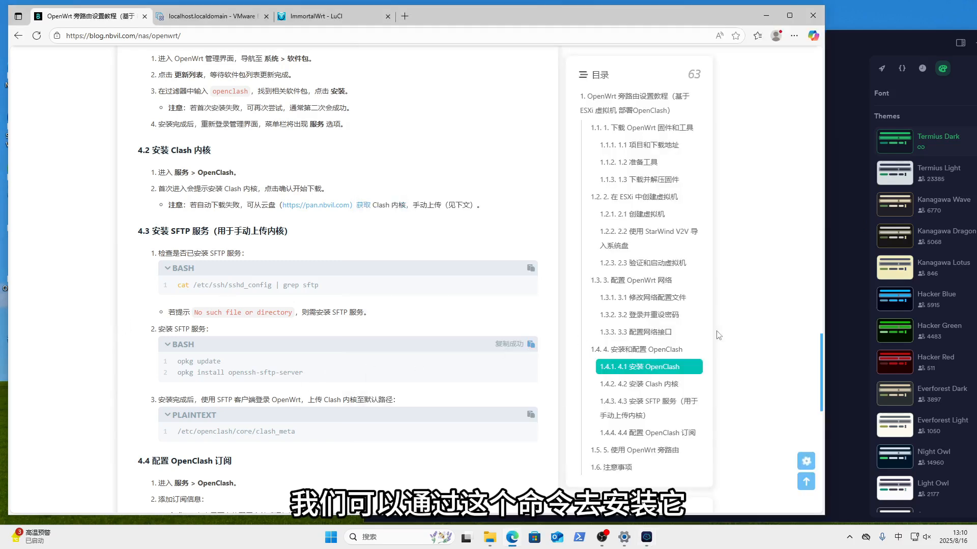
# - Run opkg update and opkg install openssh-sftp-server (both fail), then retry SFTP to 192.168.95.200
pyautogui.click(842, 302)
pyautogui.hotkey('ctrl', 'shift', 'v')
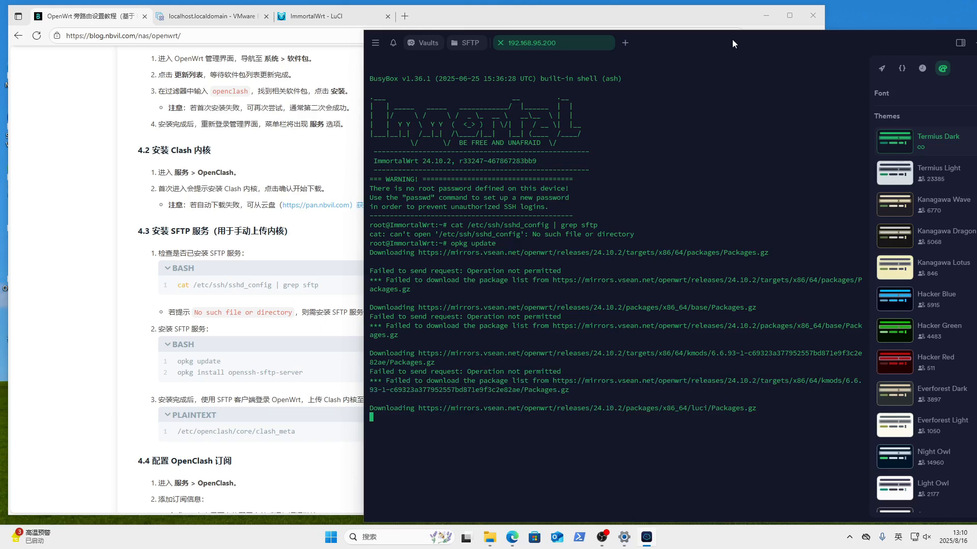
pyautogui.moveTo(733, 44); pyautogui.dragTo(679, 18)
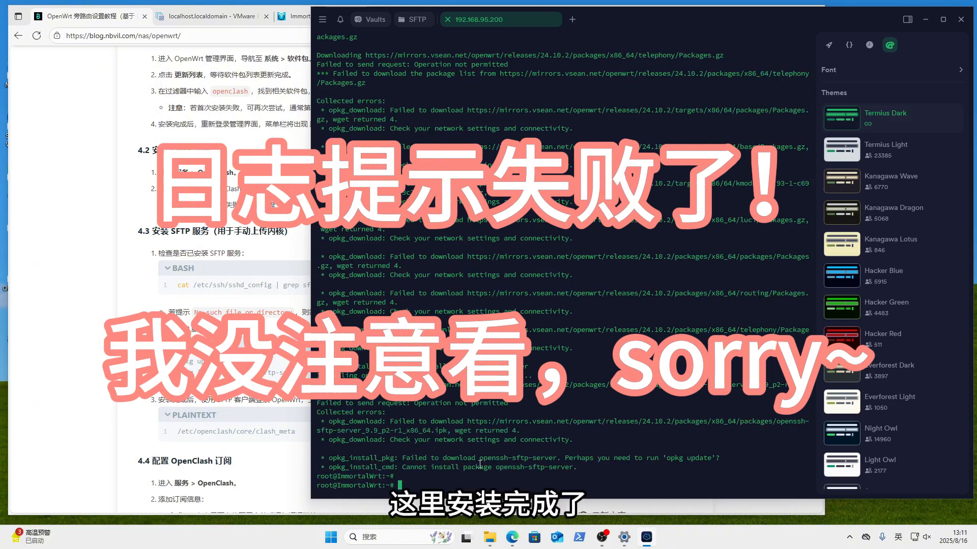
pyautogui.click(414, 19)
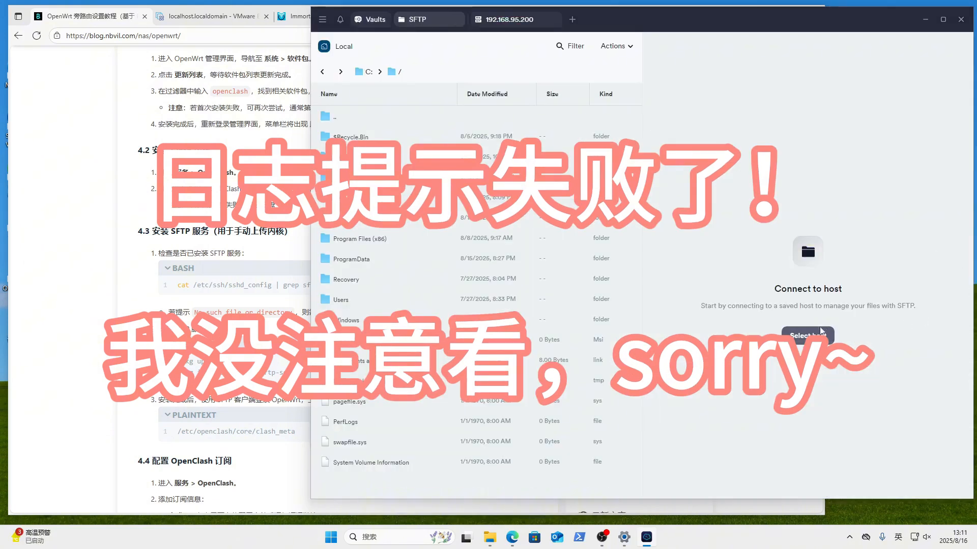
pyautogui.click(740, 192)
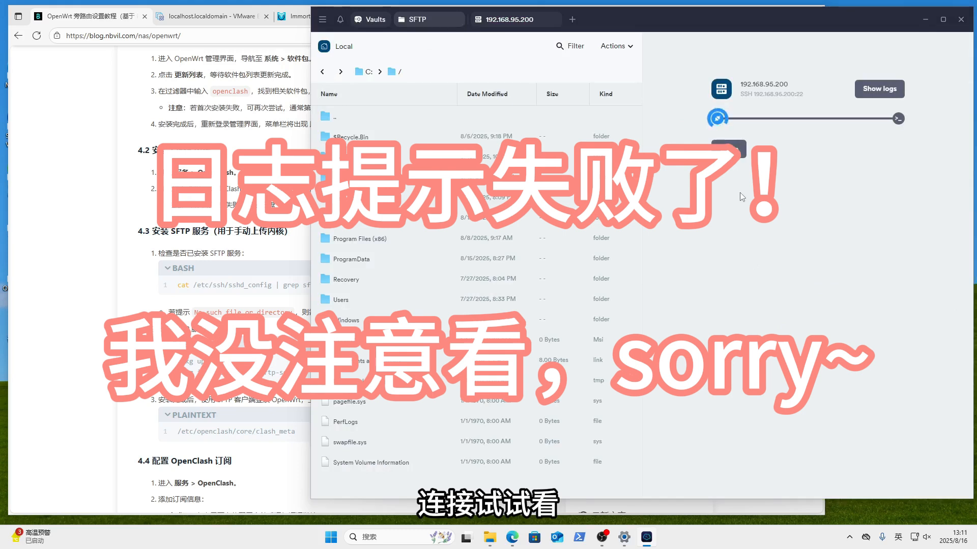
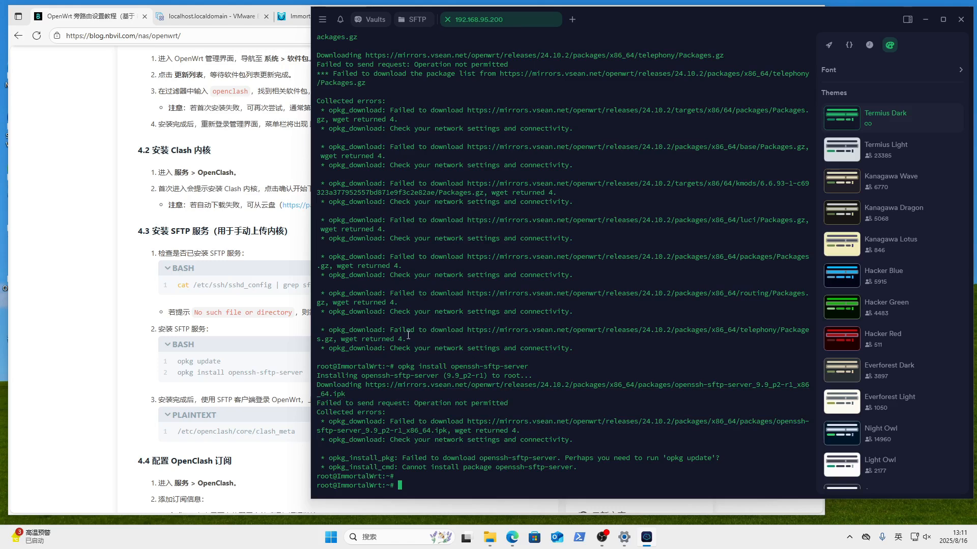
# - Switch to the OpenClash page in the router admin and look at its run log
pyautogui.scroll(5, 603, 345)
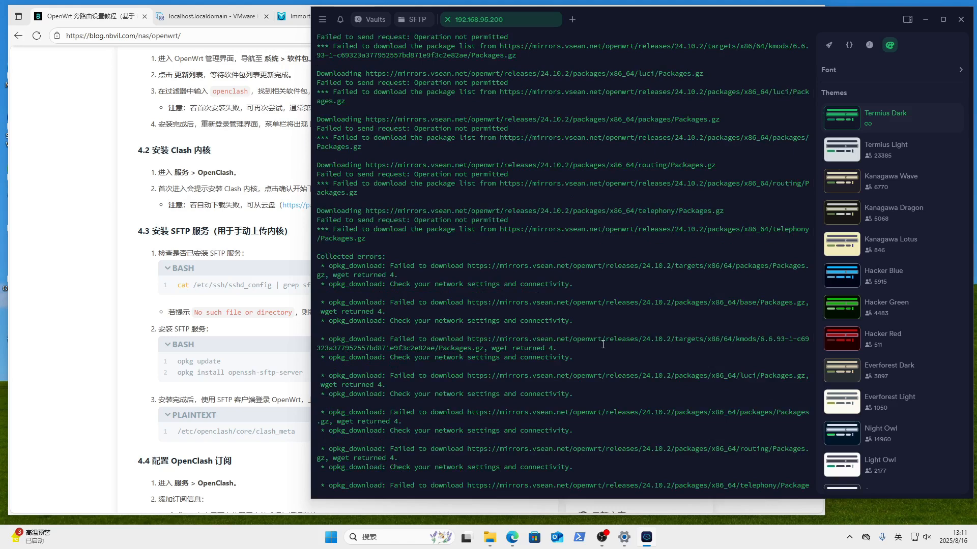
pyautogui.scroll(-5, 602, 345)
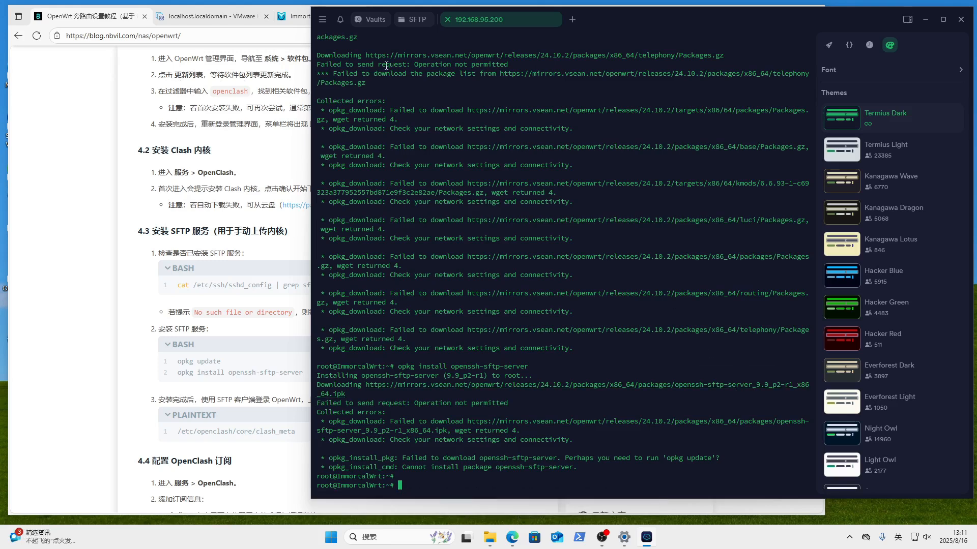
pyautogui.click(925, 20)
pyautogui.click(295, 15)
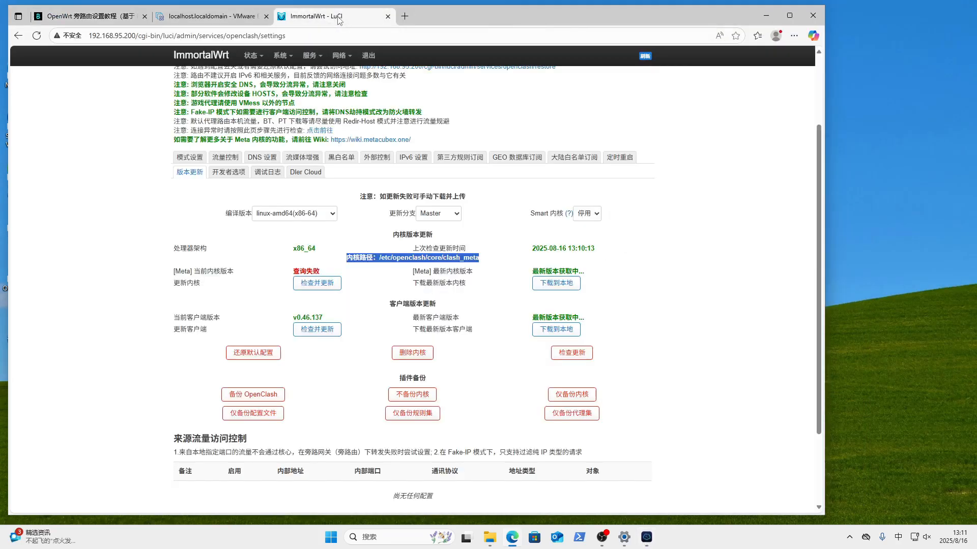
pyautogui.scroll(2, 512, 150)
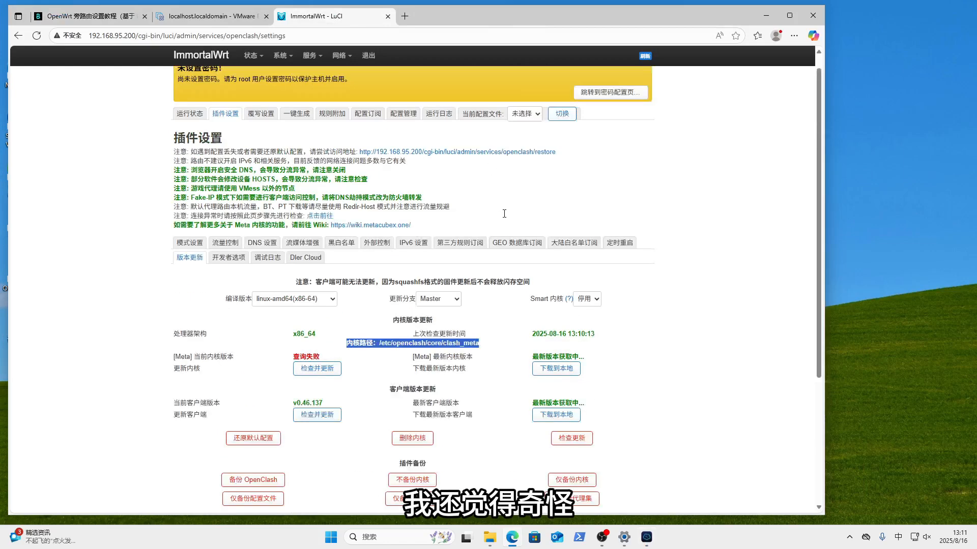
pyautogui.click(438, 129)
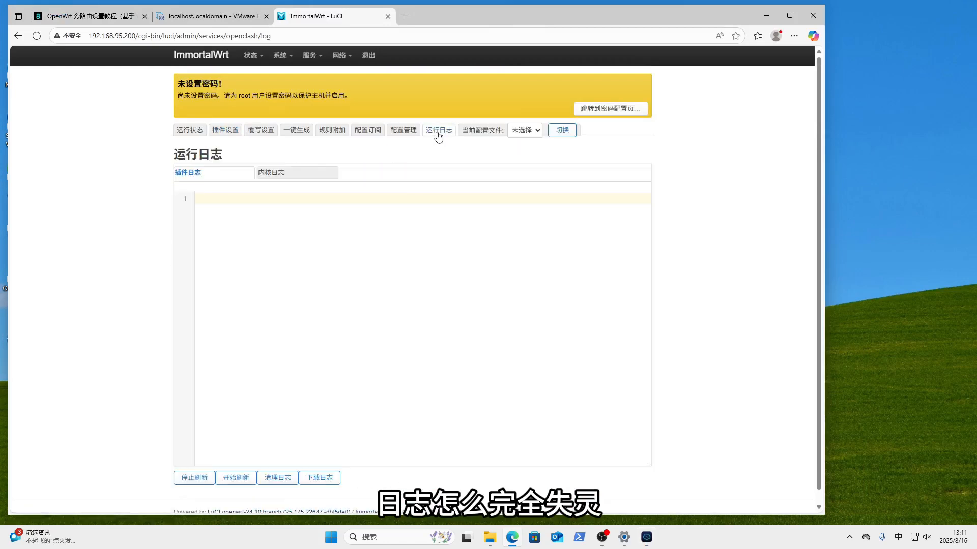
# - Accept the missing-kernel download via the fastly.jsdelivr.net mirror and reopen the run log
pyautogui.click(188, 130)
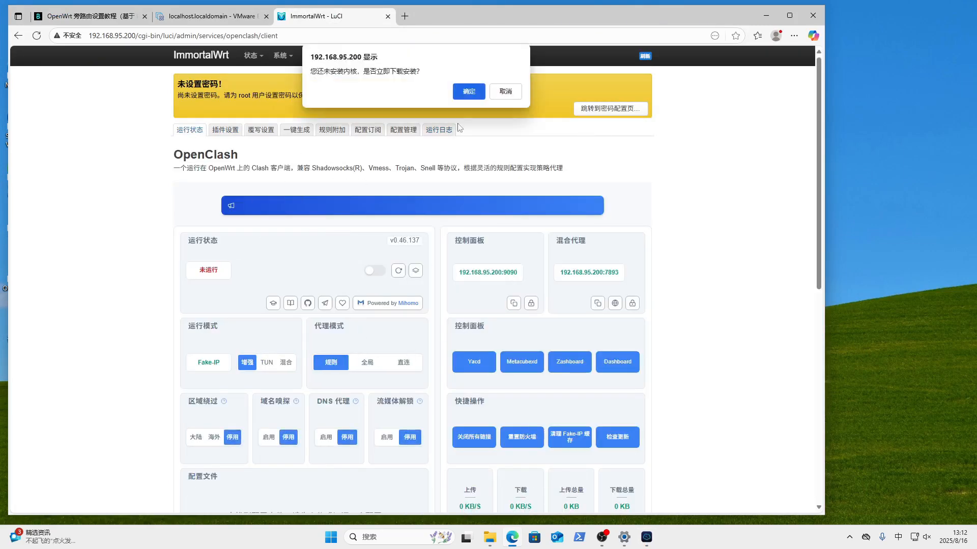
pyautogui.click(467, 90)
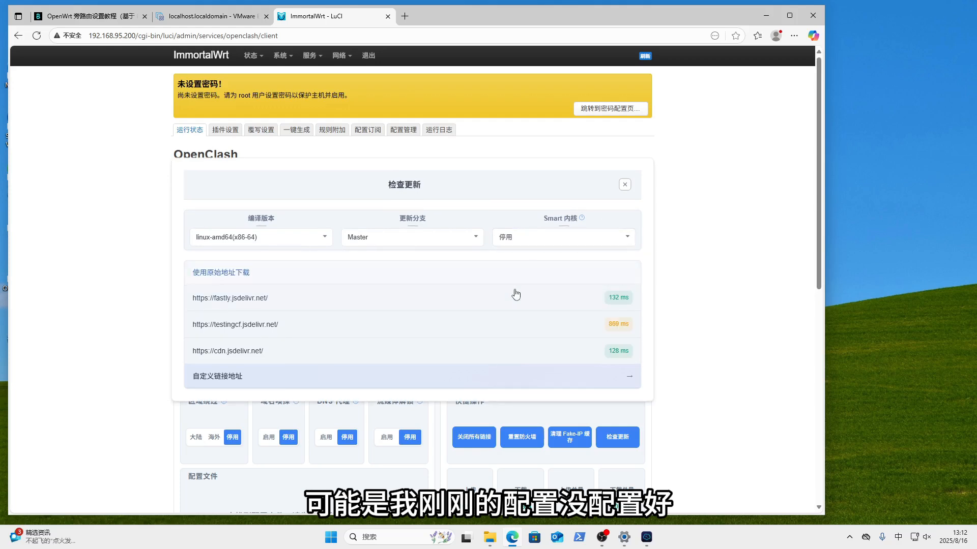
pyautogui.click(476, 298)
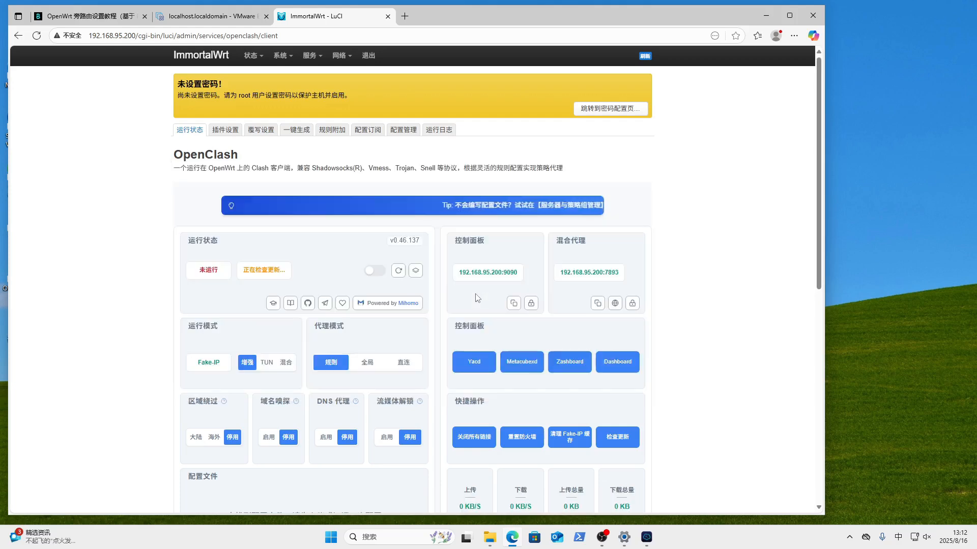
pyautogui.click(437, 132)
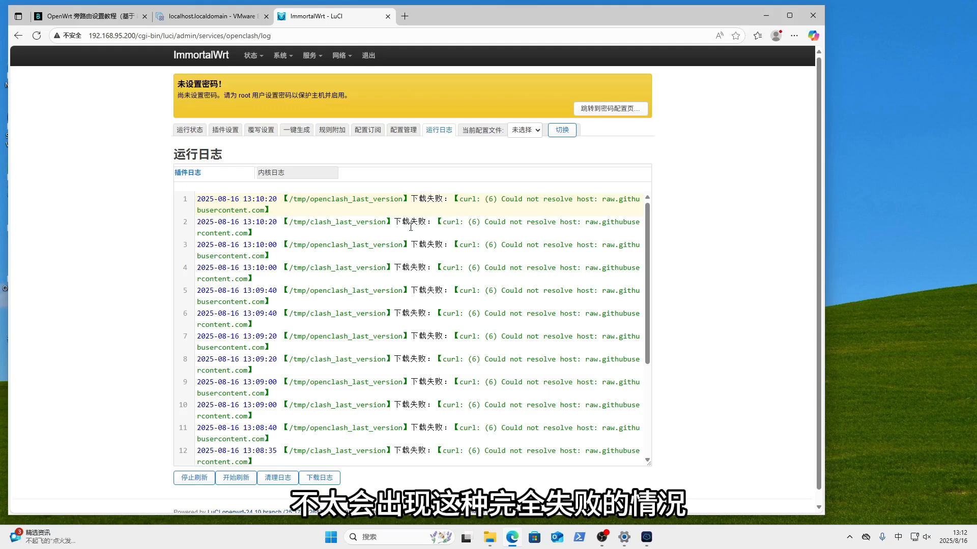
# - Open Network > Interfaces and look through the lan interface settings without changing anything
pyautogui.moveTo(342, 55)
pyautogui.click(346, 77)
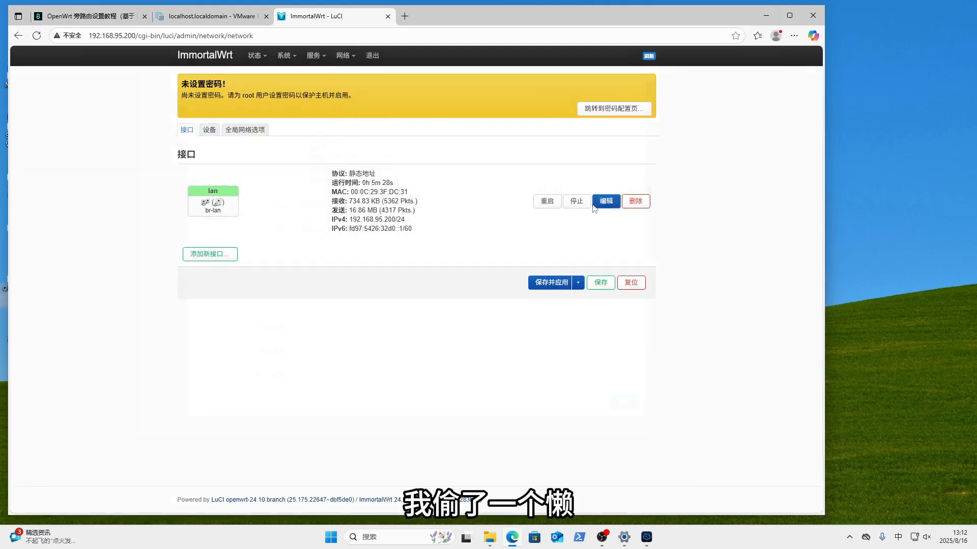
pyautogui.click(593, 205)
pyautogui.click(249, 113)
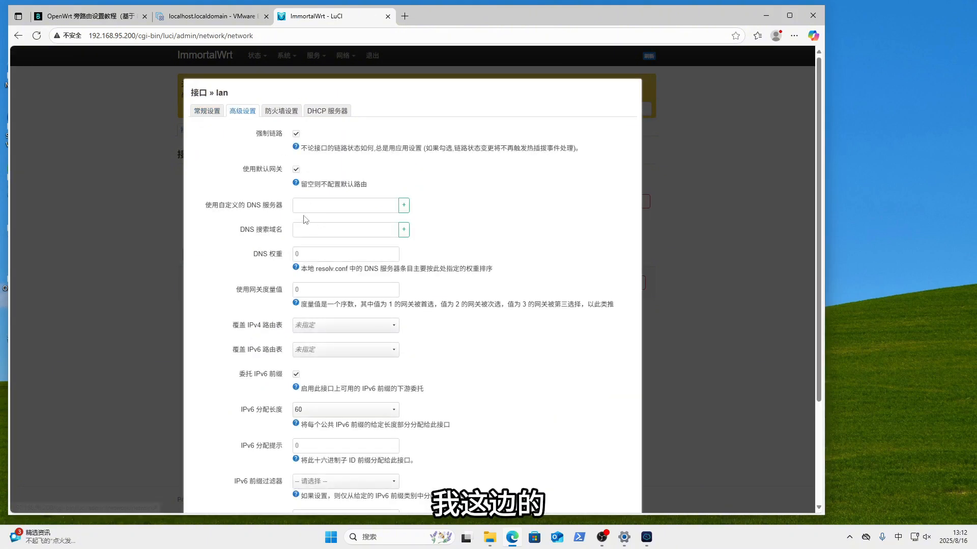
pyautogui.click(210, 113)
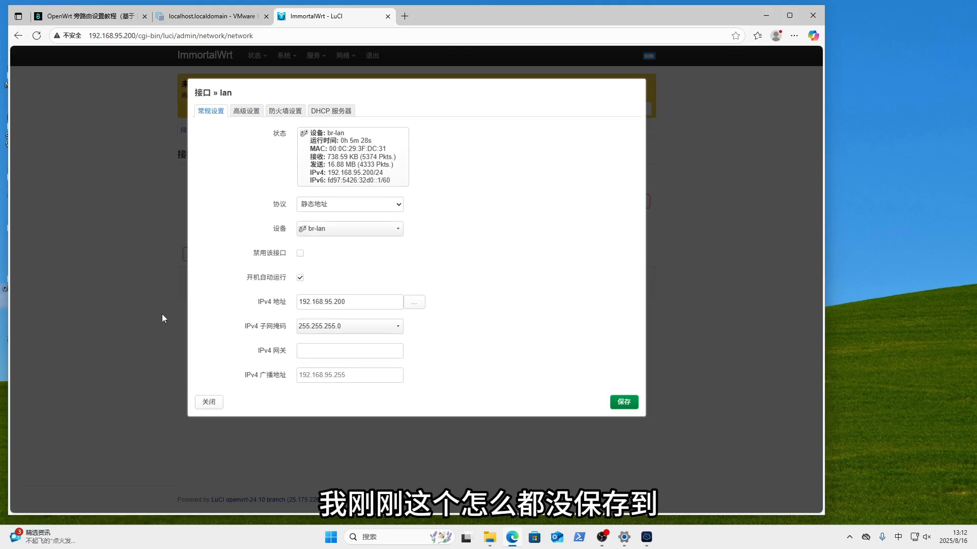
pyautogui.click(207, 400)
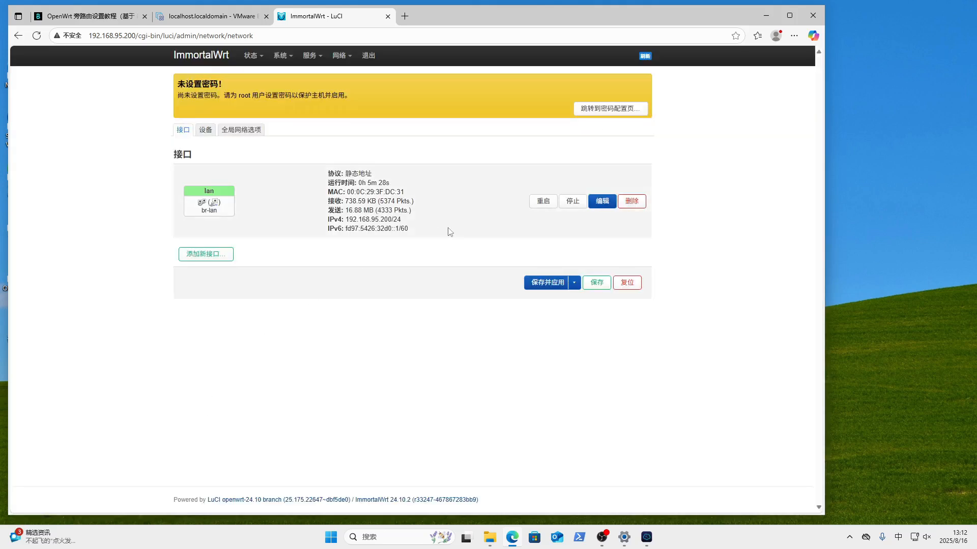
# - Set lan's gateway to 192.168.95.1, check DNS 218.2.2.2, disable its DHCP server, and save
pyautogui.click(602, 201)
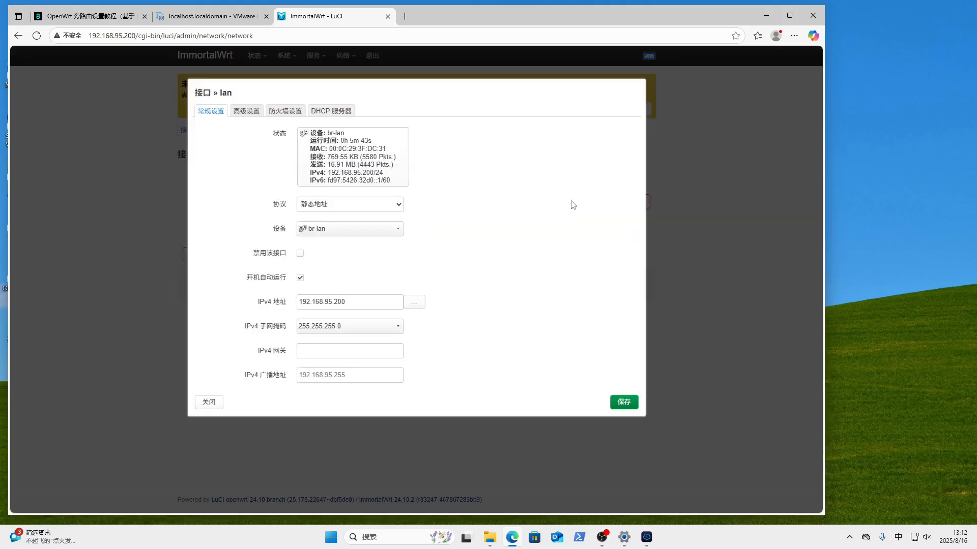
pyautogui.click(332, 351)
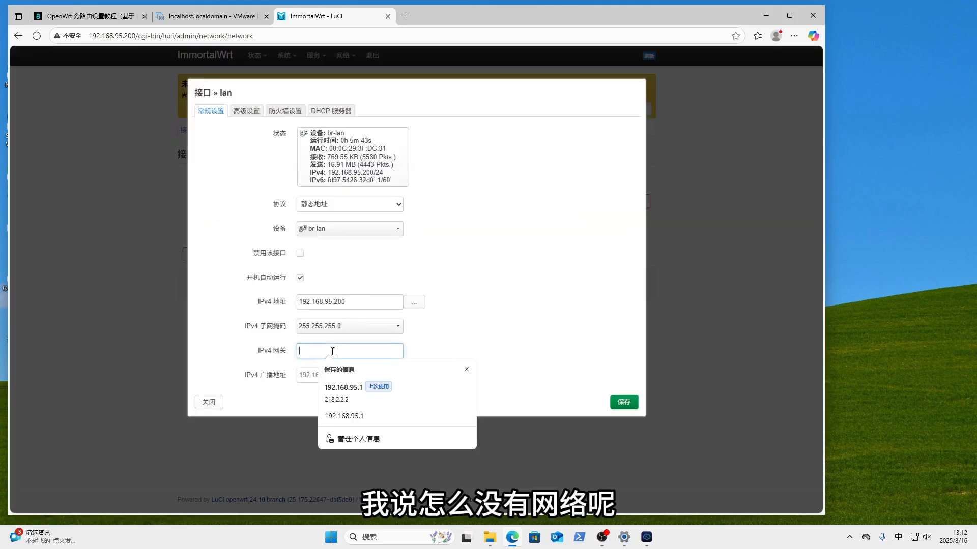
pyautogui.click(344, 388)
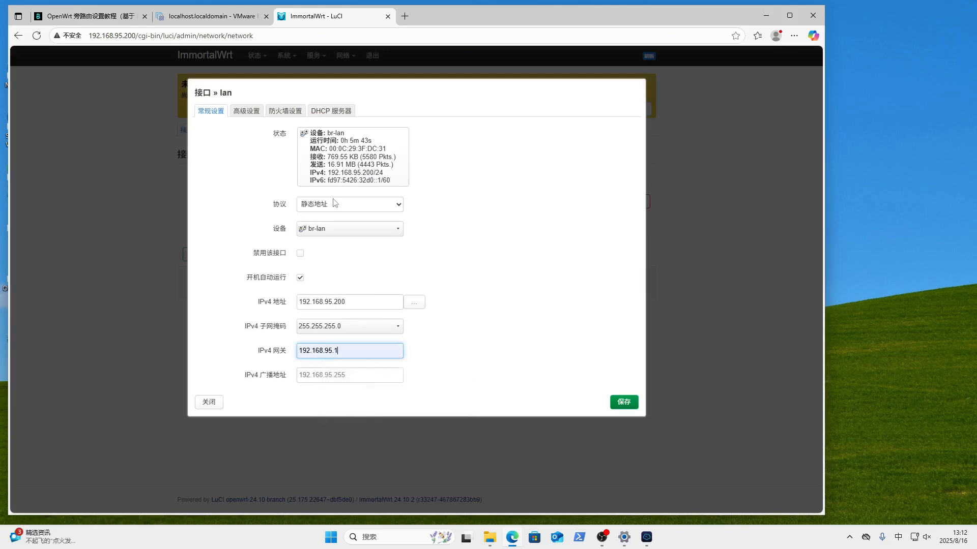
pyautogui.click(246, 111)
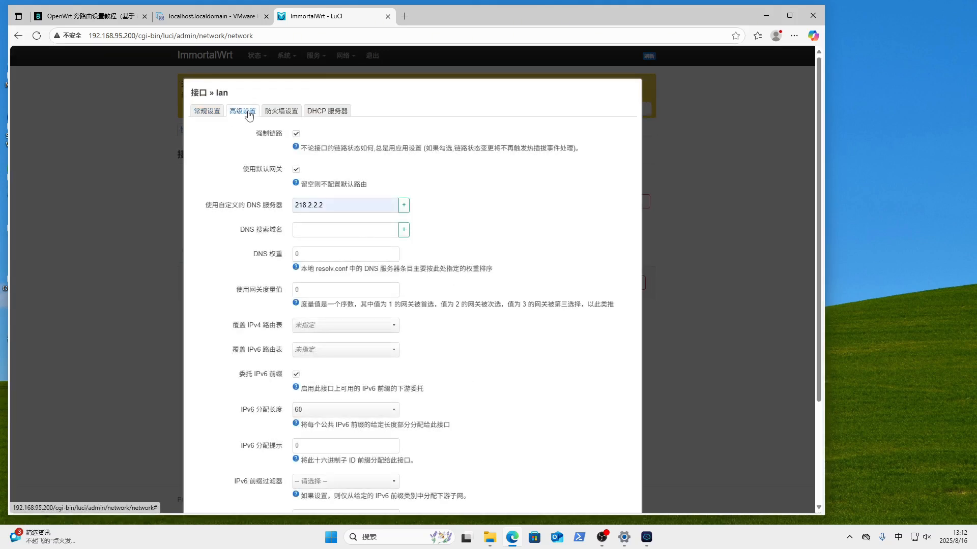
pyautogui.click(282, 112)
pyautogui.click(344, 114)
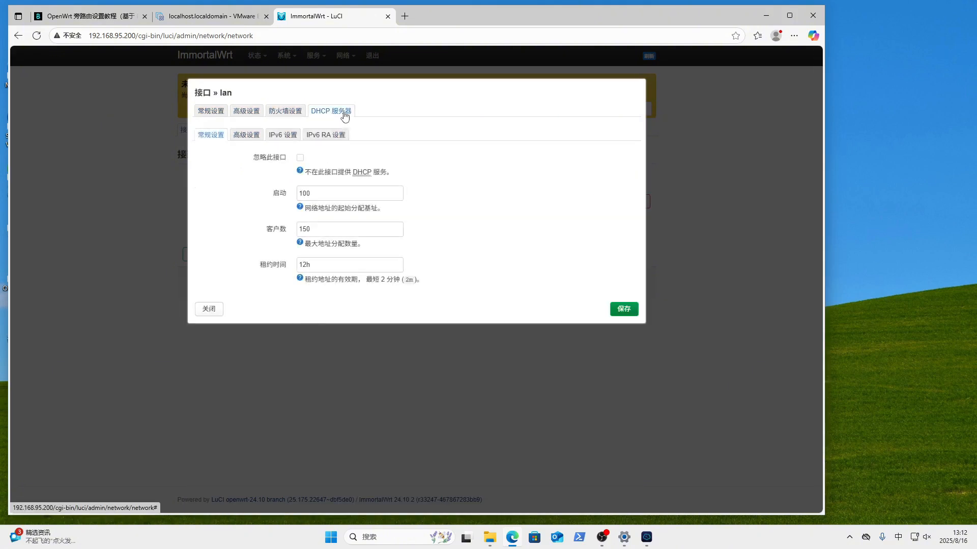
pyautogui.click(300, 158)
pyautogui.click(620, 310)
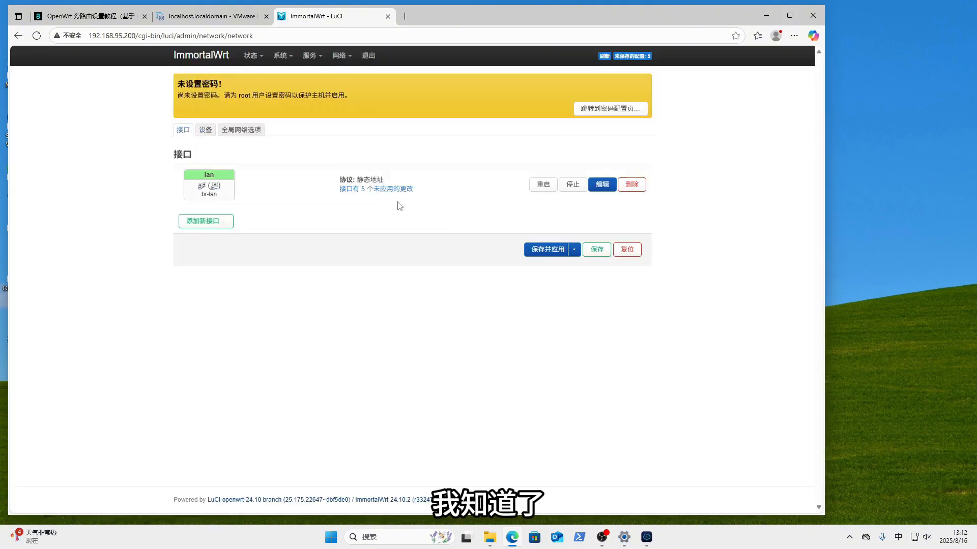
# - Review the lan settings again, save, and apply the pending network changes
pyautogui.click(602, 183)
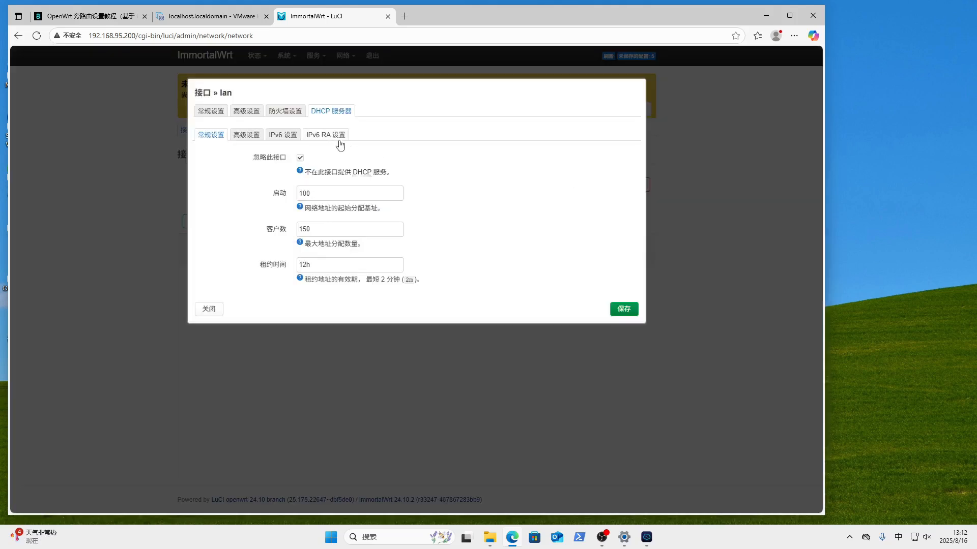
pyautogui.click(210, 111)
pyautogui.click(251, 113)
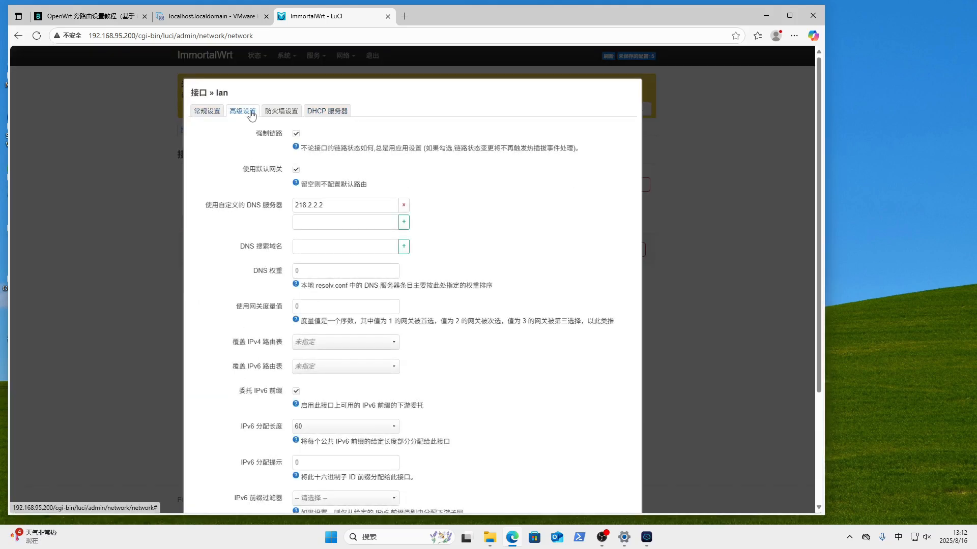
pyautogui.click(281, 111)
pyautogui.click(316, 112)
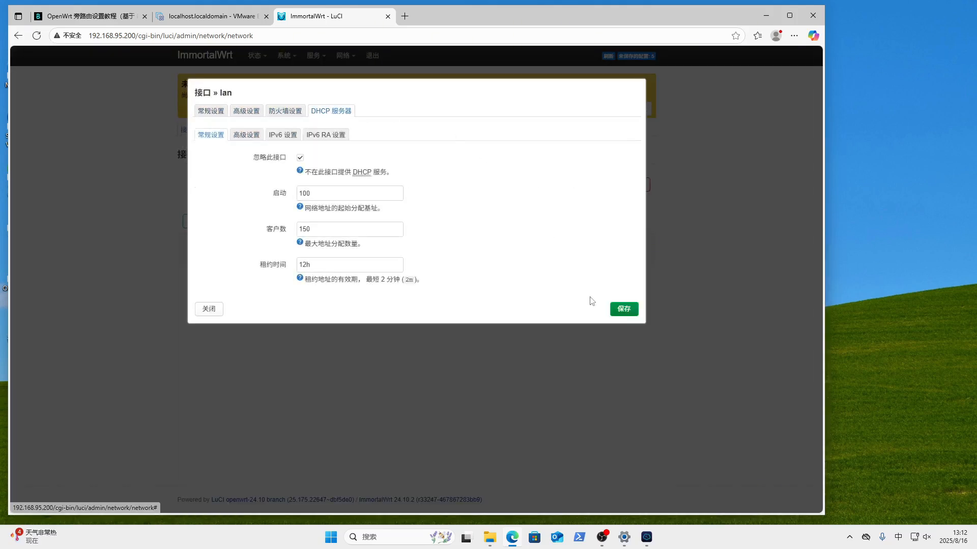
pyautogui.click(618, 309)
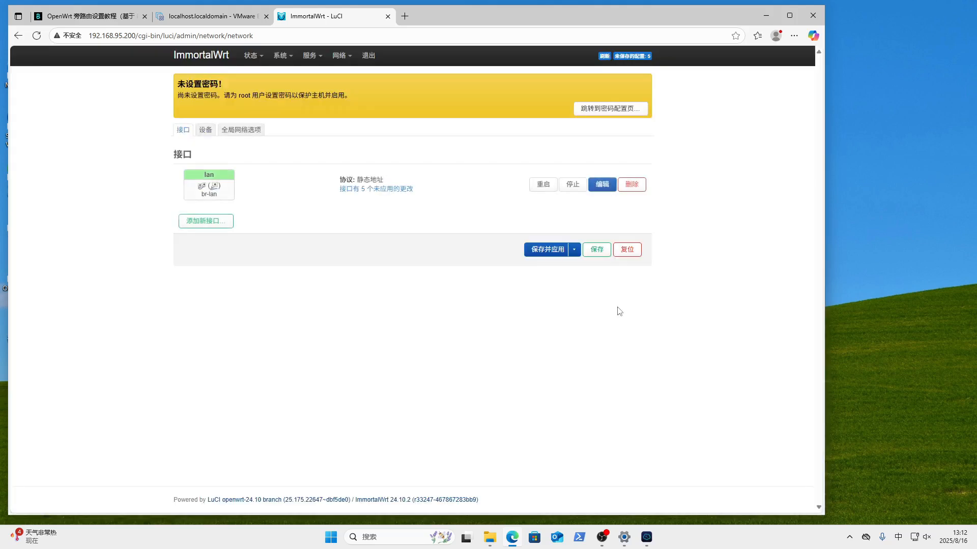
pyautogui.click(552, 251)
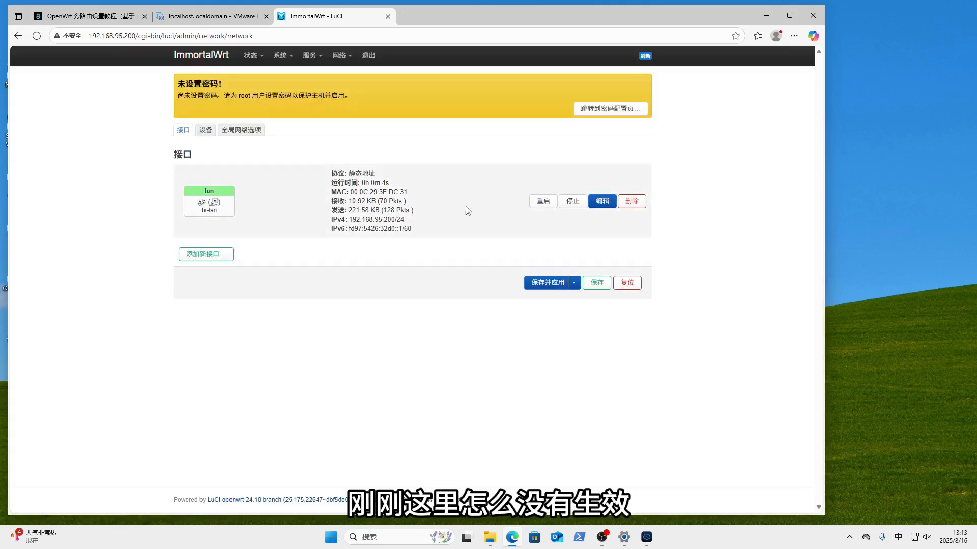
# - Reopen lan to confirm the 192.168.95.1 gateway and save once more
pyautogui.click(612, 203)
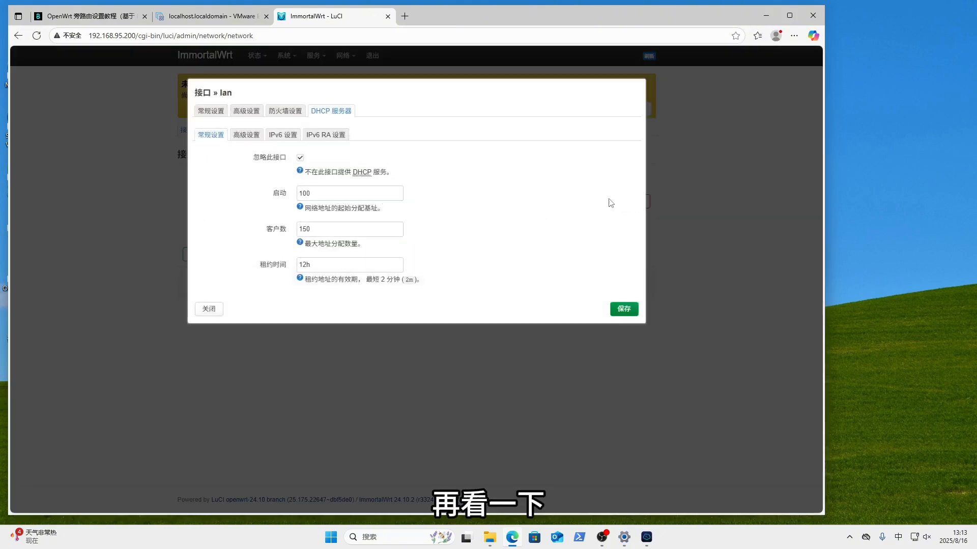
pyautogui.click(207, 117)
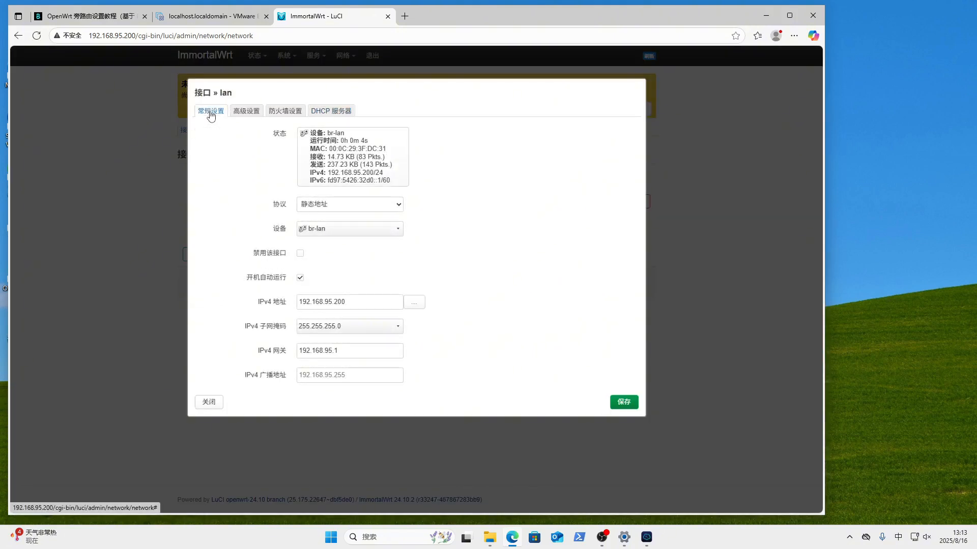
pyautogui.click(625, 403)
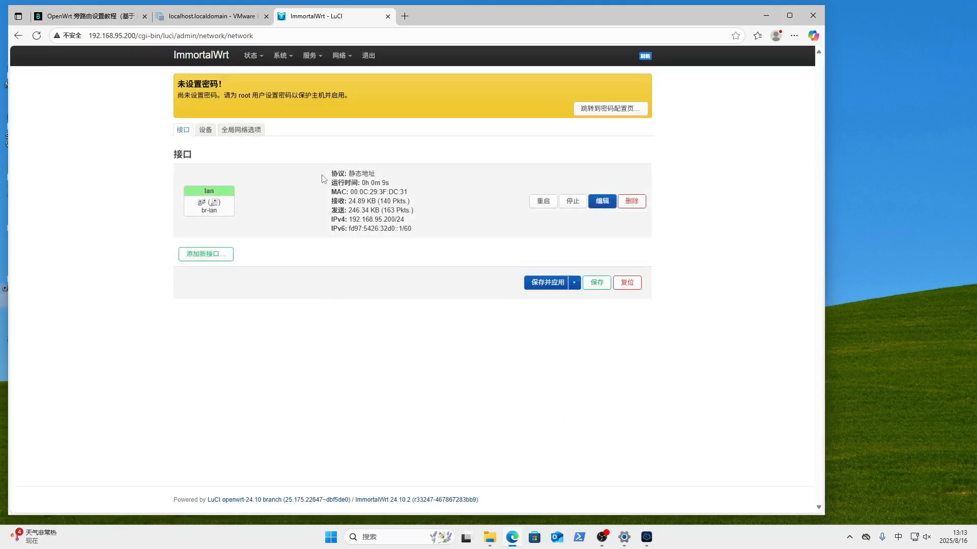
# - Retry starting OpenClash, accept the kernel download via fastly.jsdelivr.net, and watch the run log
pyautogui.moveTo(315, 61)
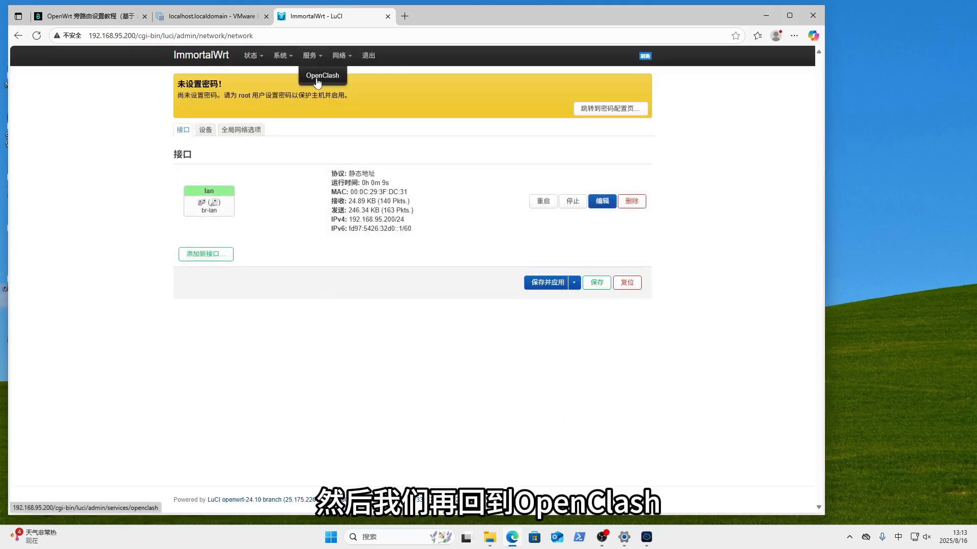
pyautogui.click(318, 76)
pyautogui.click(375, 270)
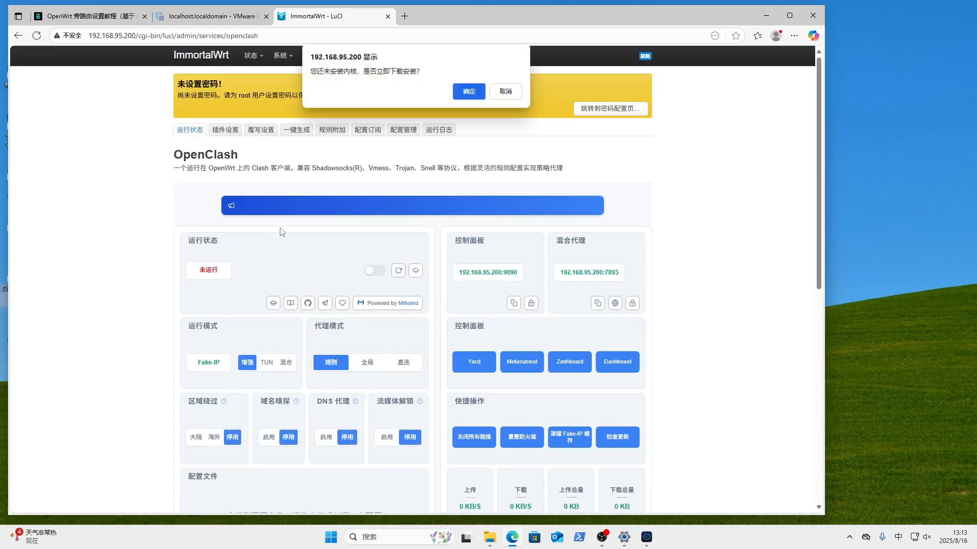
pyautogui.click(465, 90)
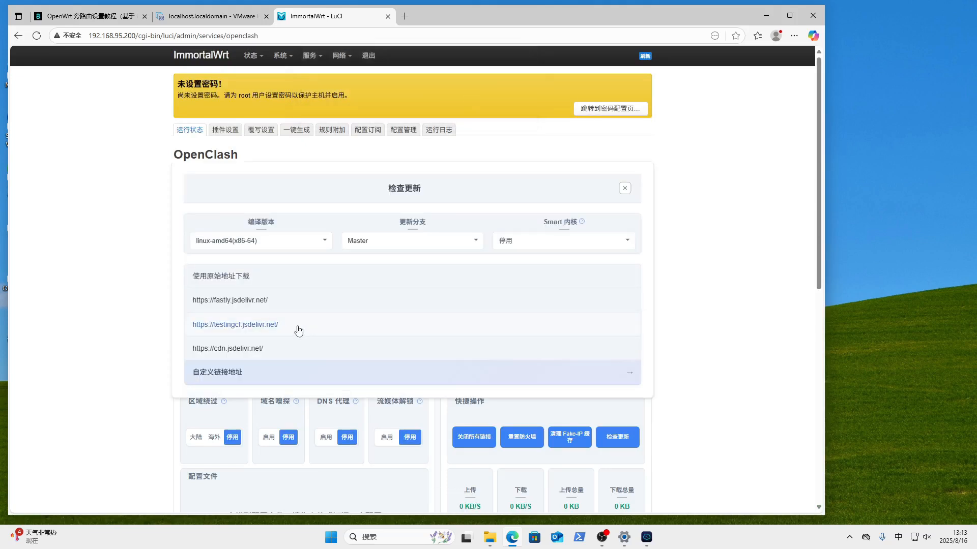
pyautogui.click(281, 302)
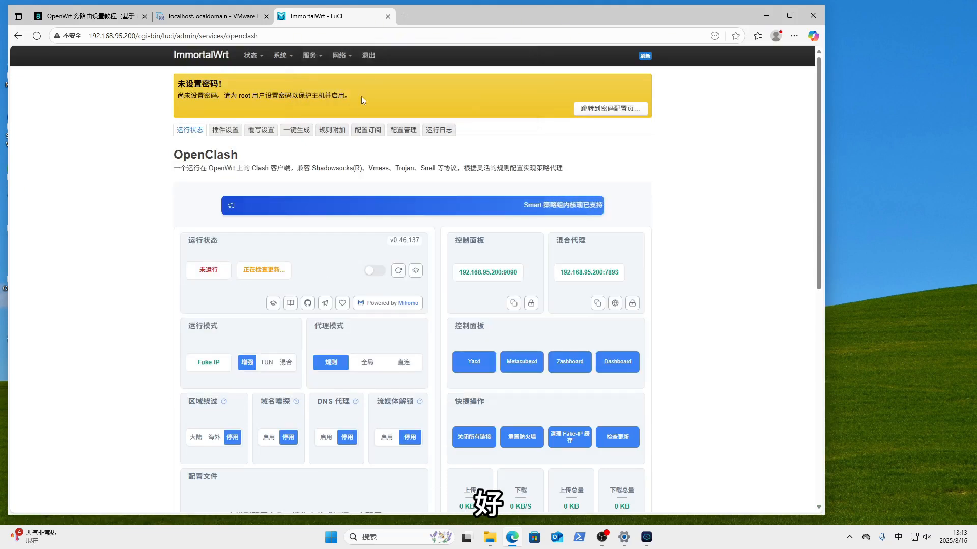
pyautogui.click(441, 132)
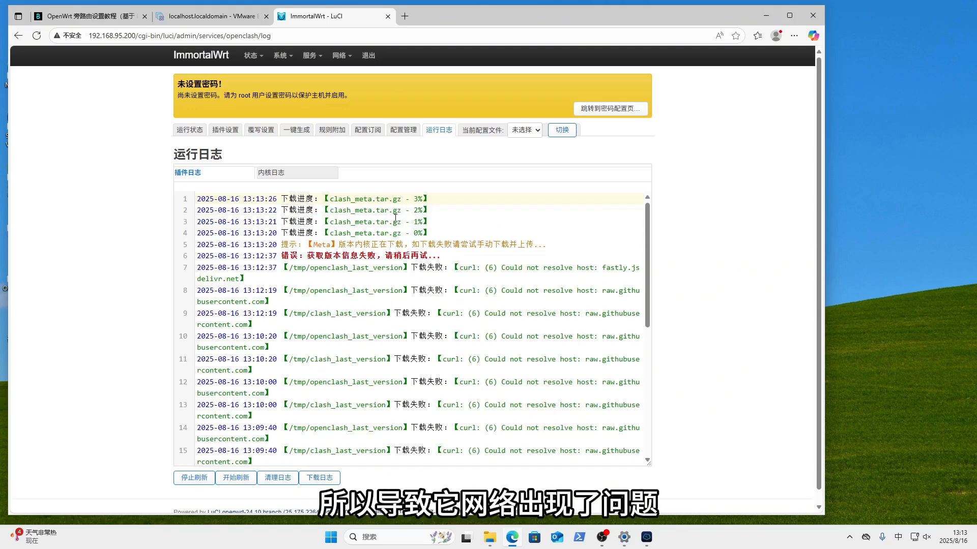
pyautogui.click(646, 537)
pyautogui.scroll(15, 656, 293)
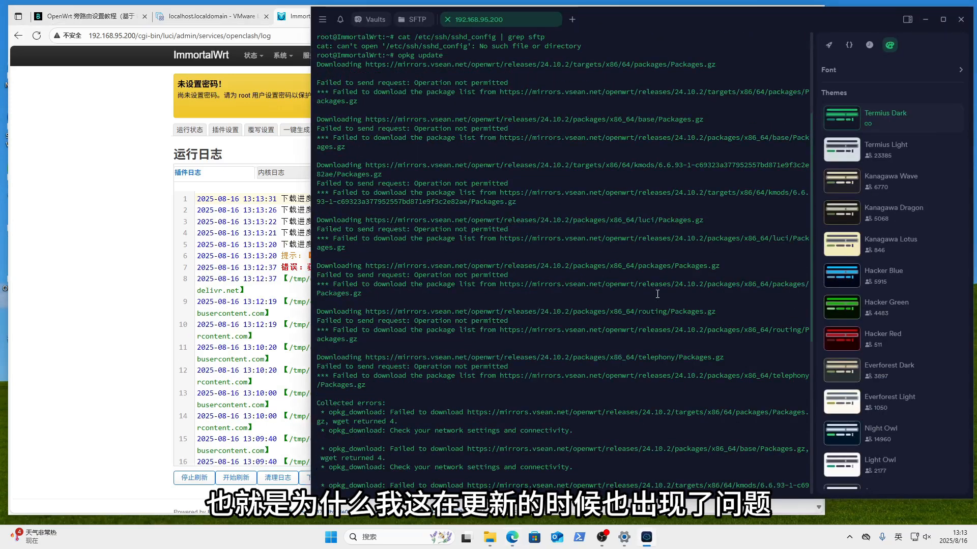
pyautogui.scroll(-10, 657, 294)
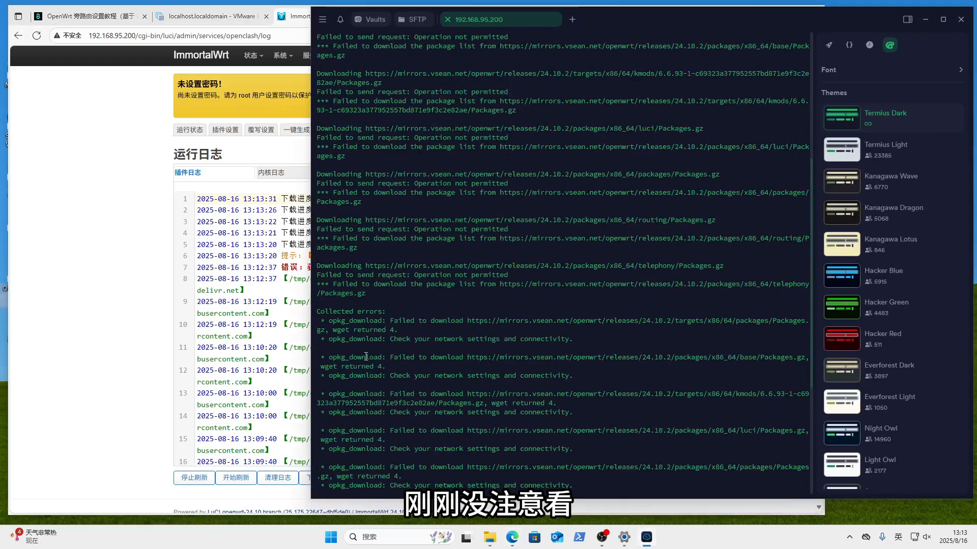
pyautogui.moveTo(387, 321); pyautogui.dragTo(523, 358)
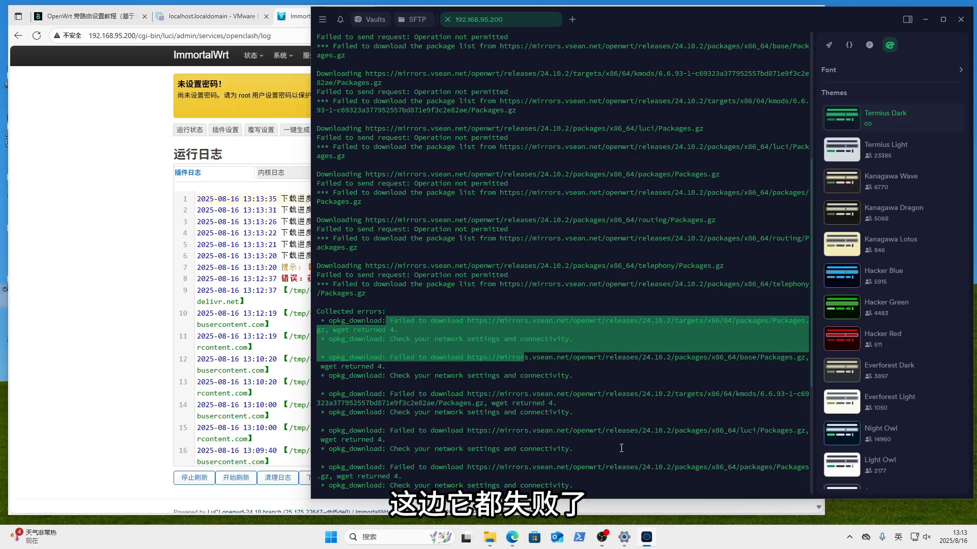
pyautogui.scroll(10, 621, 447)
pyautogui.scroll(-15, 621, 448)
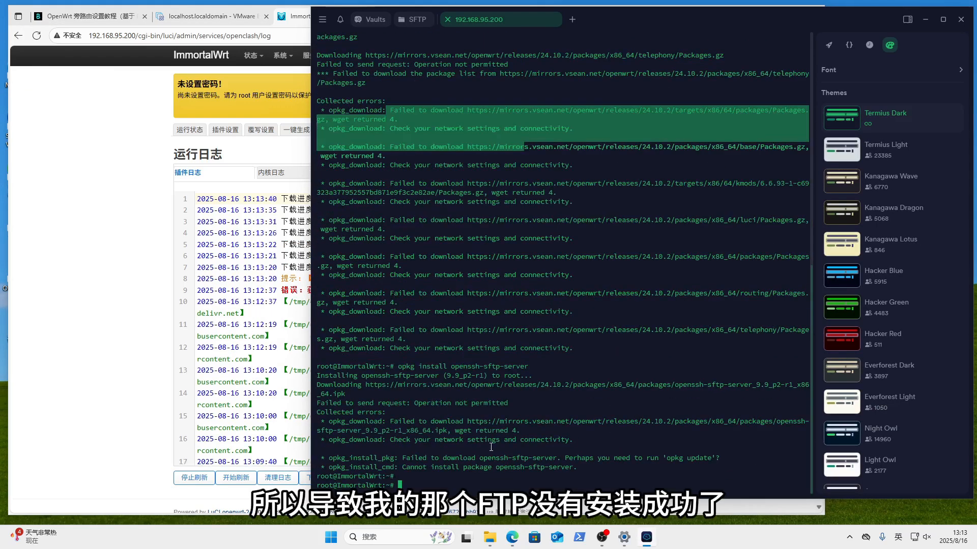
pyautogui.click(925, 20)
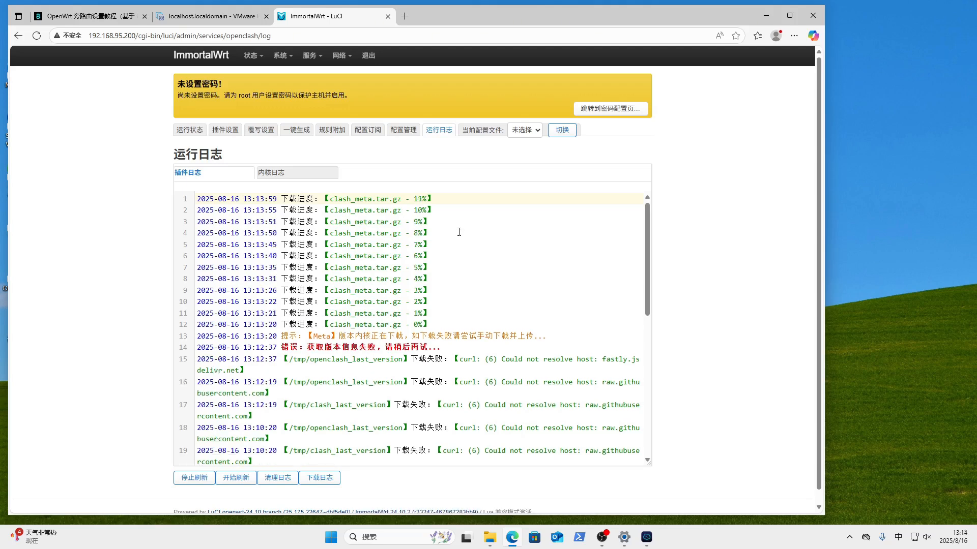
pyautogui.click(653, 536)
# - Run opkg update twice to refresh the router's package lists
pyautogui.click(592, 334)
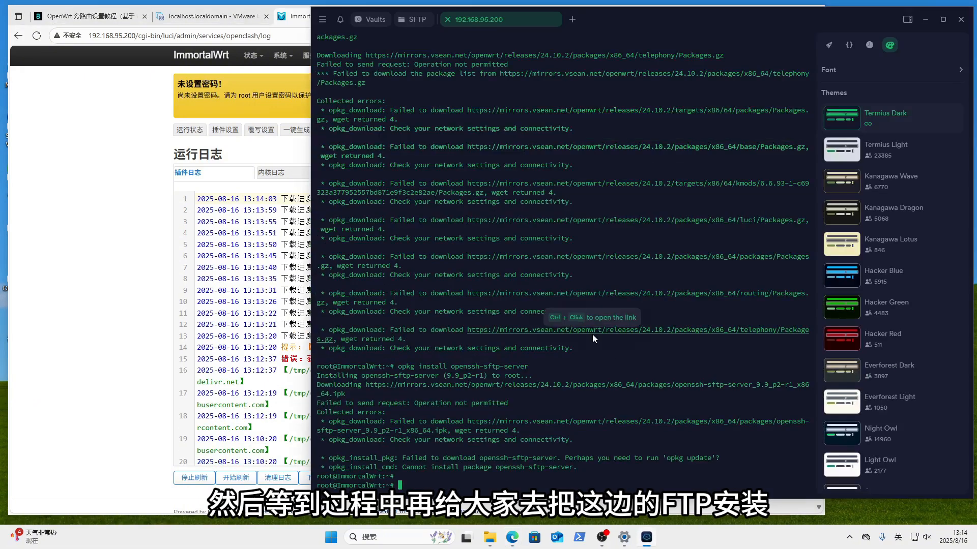
pyautogui.write('opkg update')
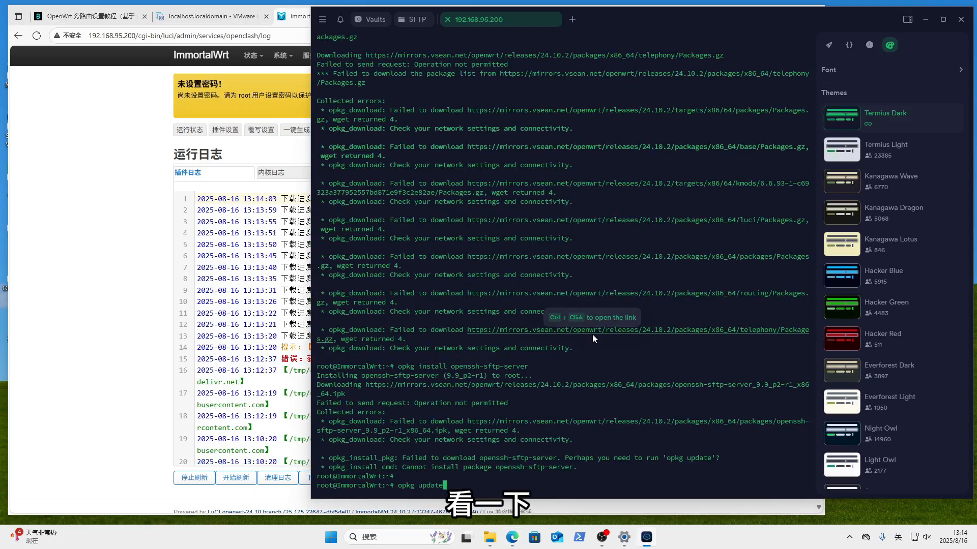
pyautogui.press('Return')
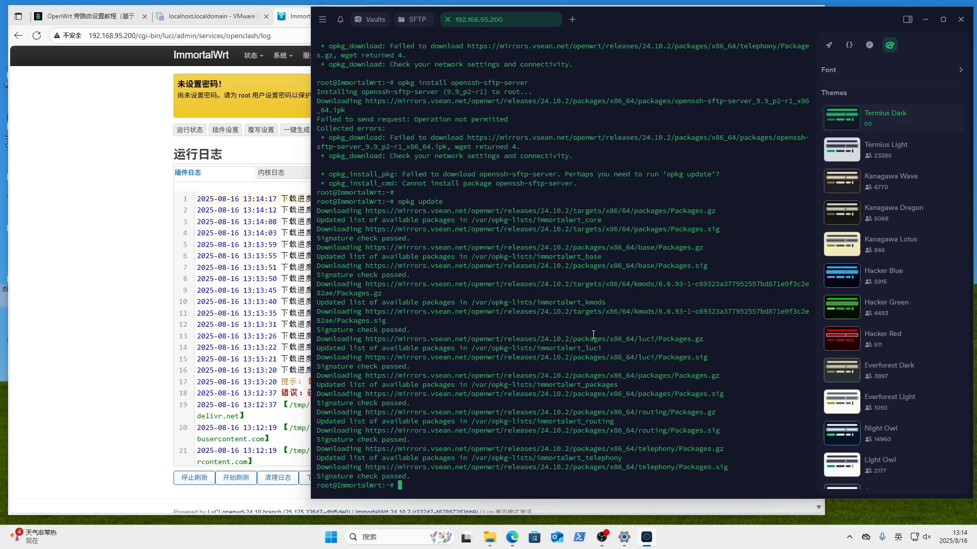
pyautogui.press('Up')
pyautogui.press('Up')
pyautogui.press('Down')
pyautogui.press('Return')
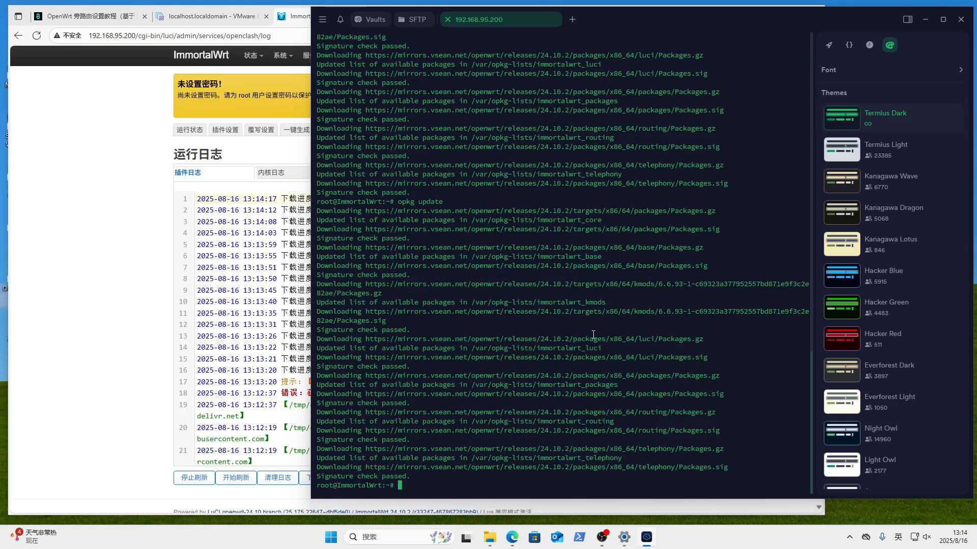
# - Rerun opkg install openssh-sftp-server from command history
pyautogui.press('Up')
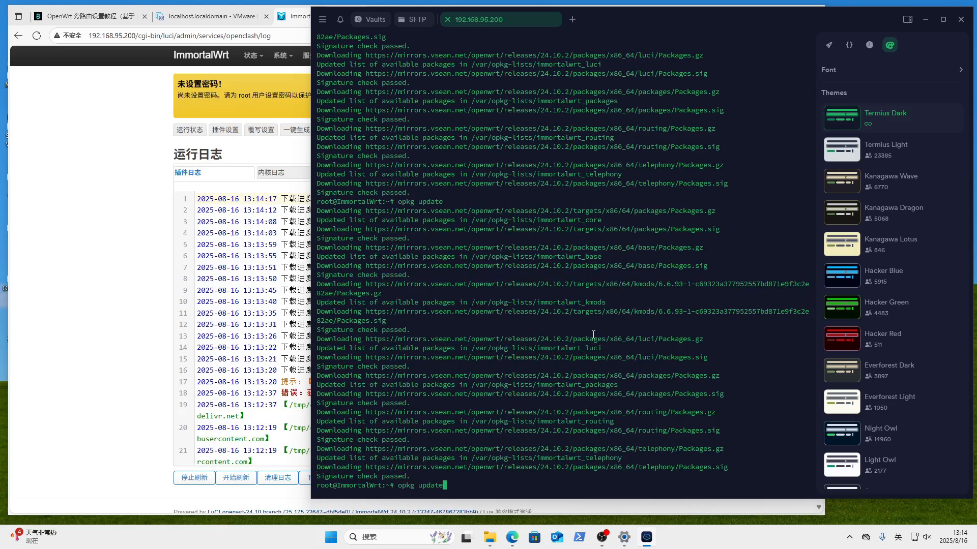
pyautogui.press('Up')
pyautogui.press('Return')
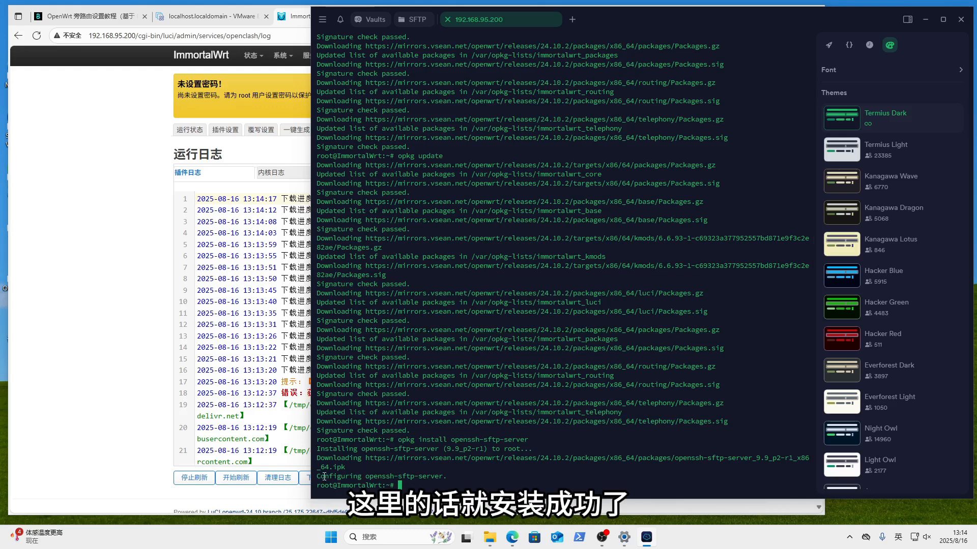
# - Connect Termius SFTP to 192.168.95.200 and move up to the router's root directory
pyautogui.click(415, 19)
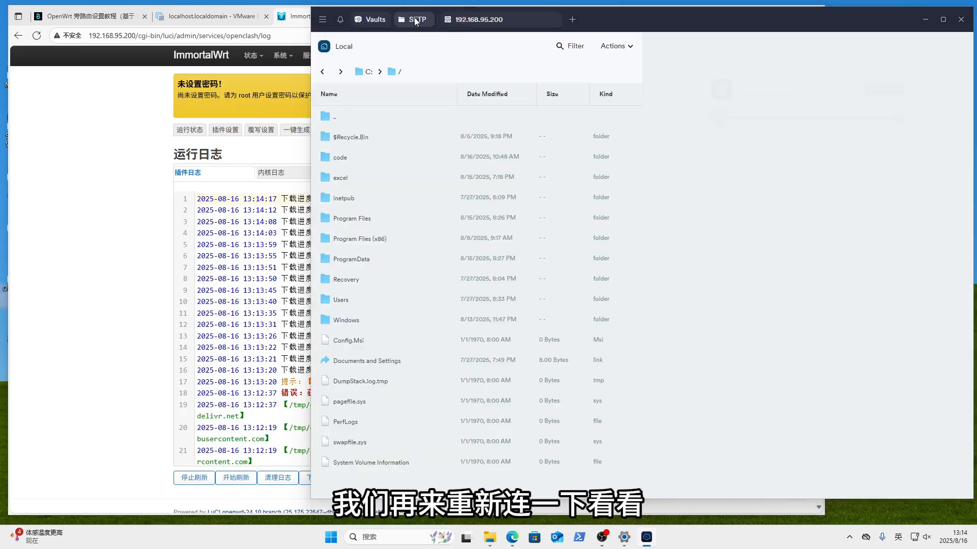
pyautogui.click(727, 148)
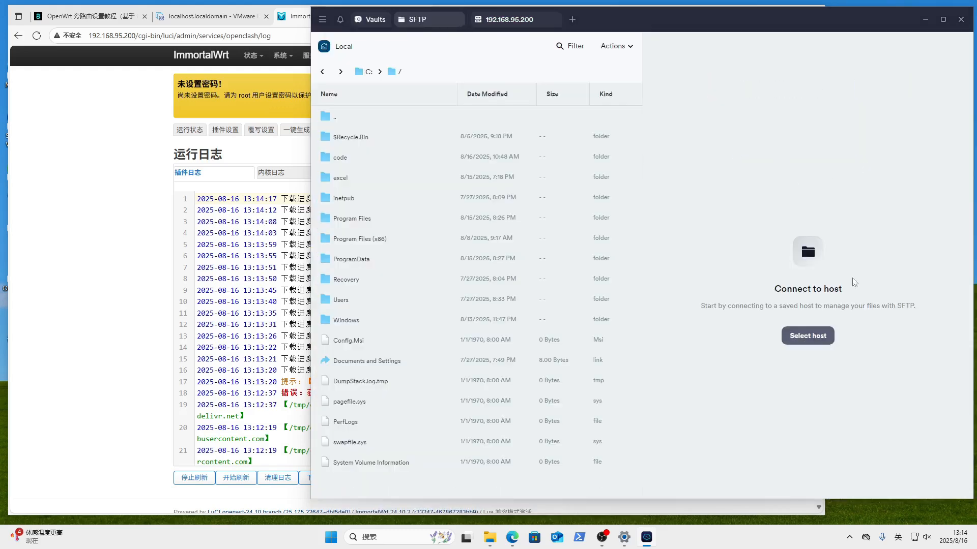
pyautogui.click(810, 336)
pyautogui.click(770, 203)
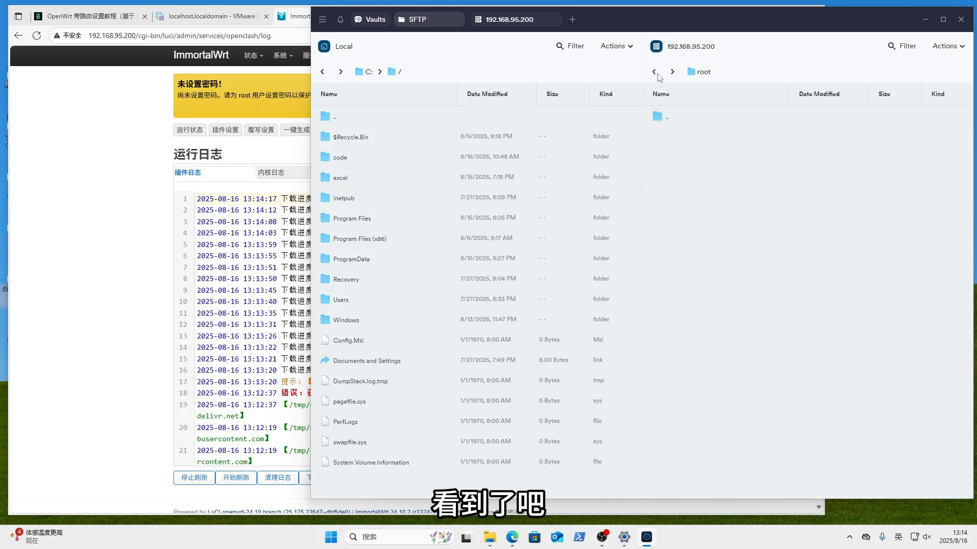
pyautogui.doubleClick(688, 118)
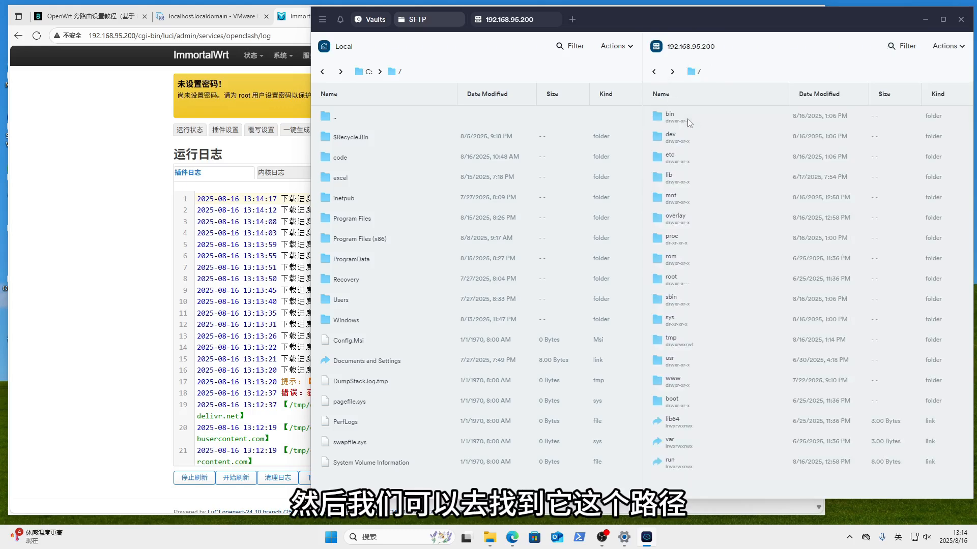
pyautogui.click(129, 185)
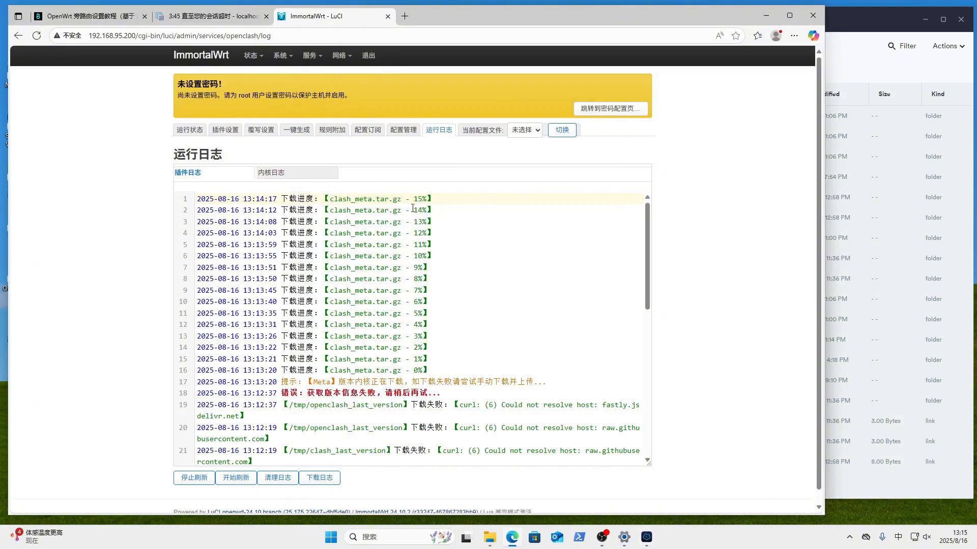
# - Find the kernel path /etc/openclash/core/clash_meta in OpenClash's version-update settings
pyautogui.click(227, 133)
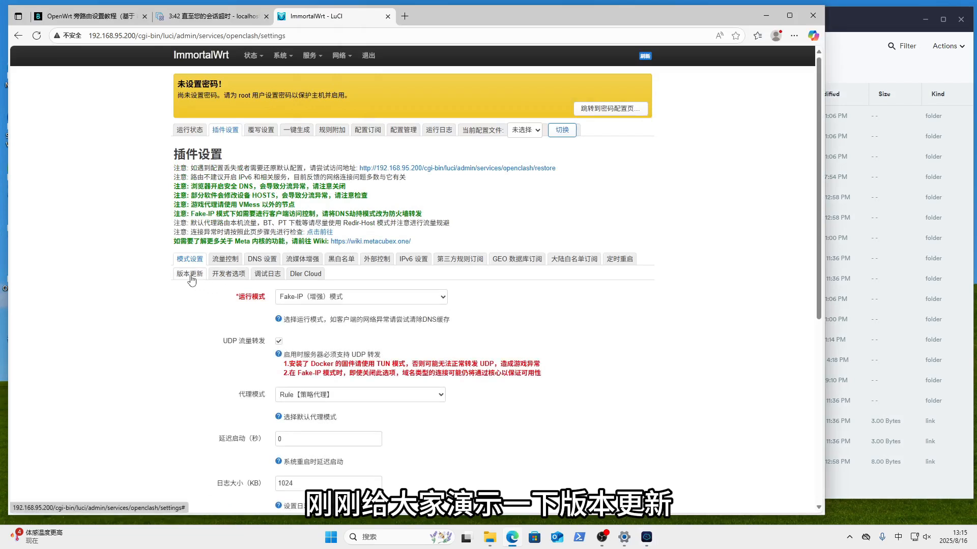
pyautogui.click(191, 276)
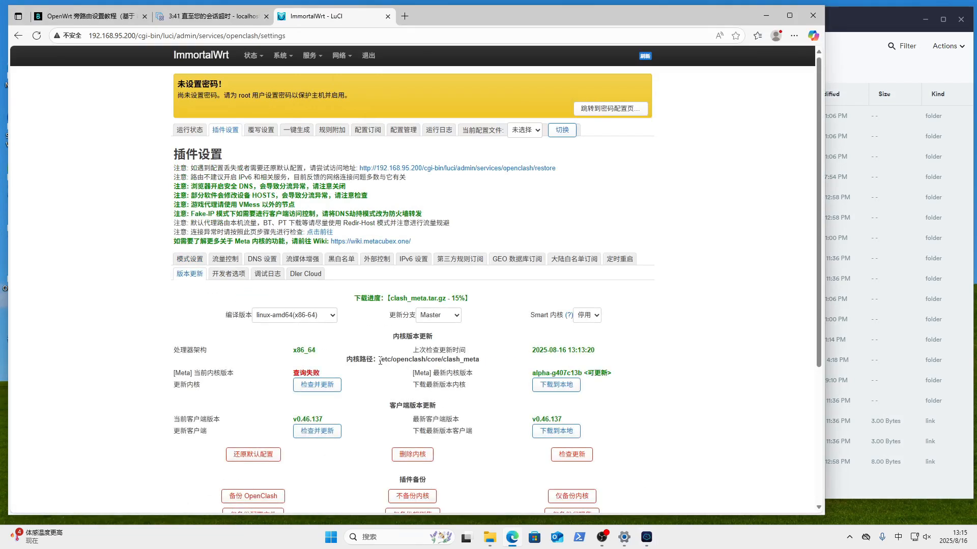
pyautogui.moveTo(379, 359); pyautogui.dragTo(488, 365)
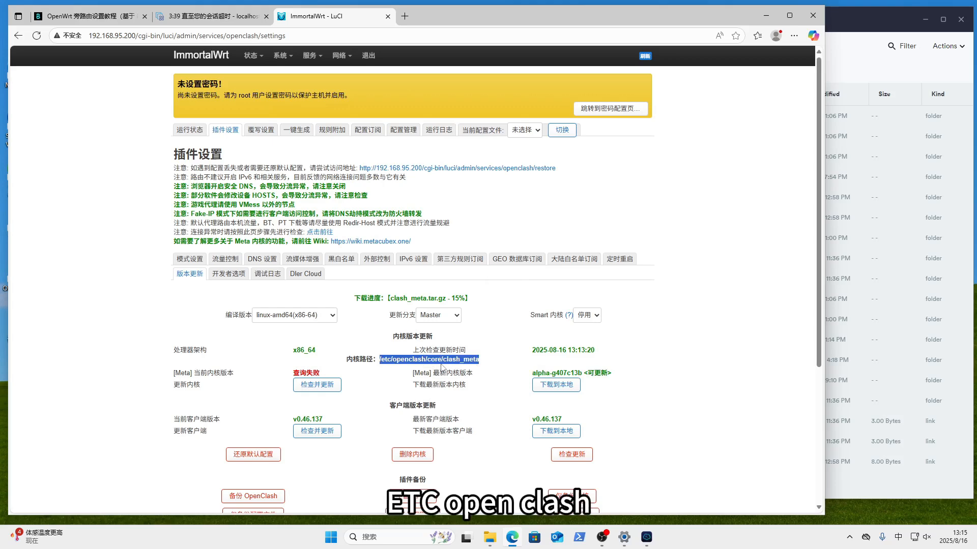
pyautogui.click(892, 26)
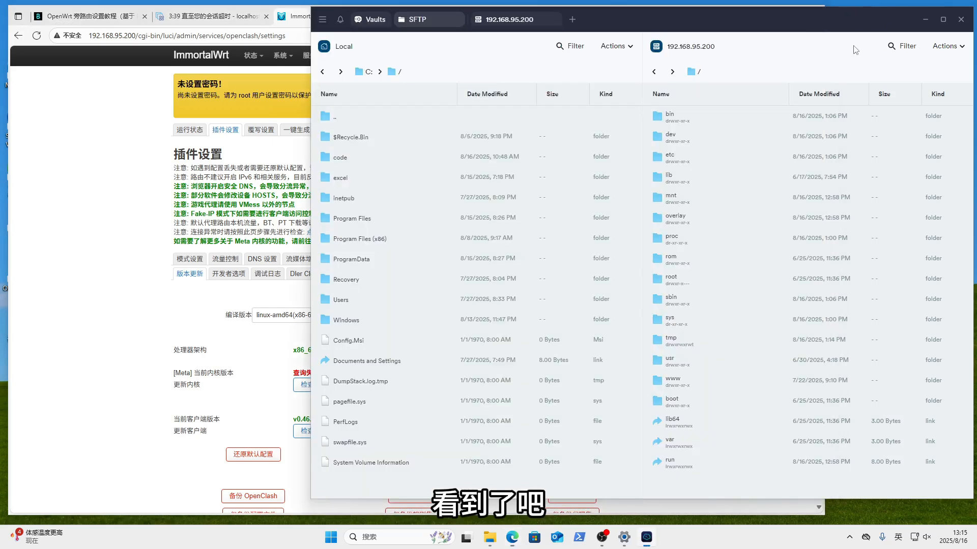
# - Browse the router over SFTP to /etc/openclash/core, filtering for 'open', and see it's empty
pyautogui.doubleClick(678, 159)
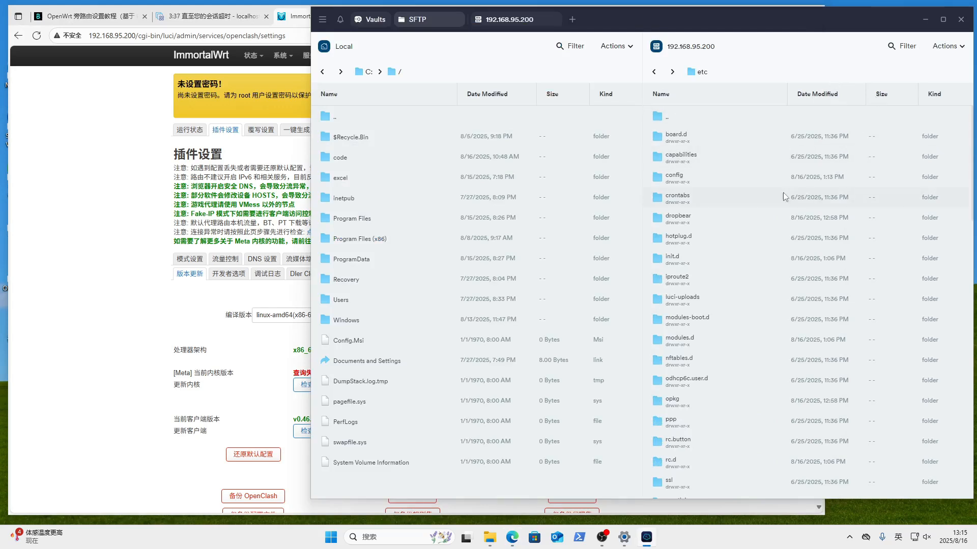
pyautogui.click(906, 47)
pyautogui.write('o')
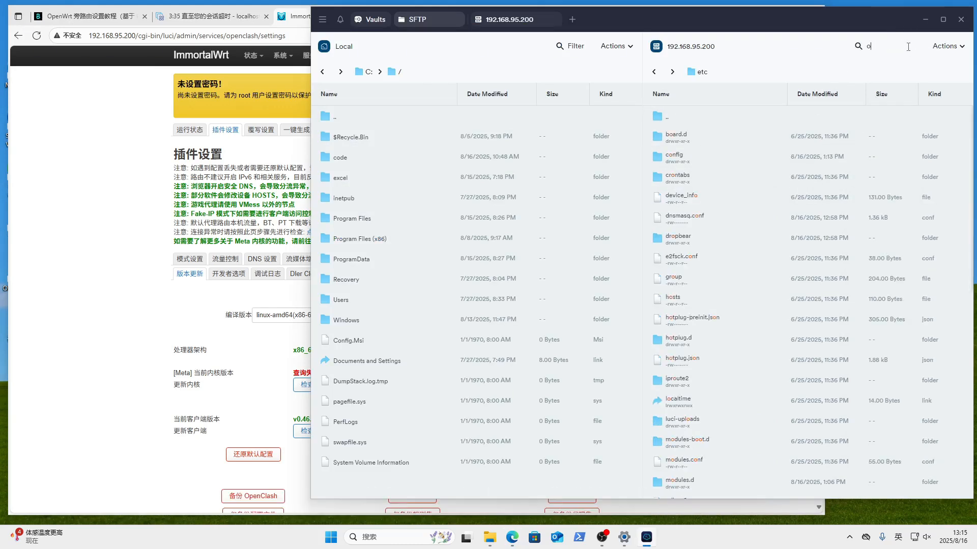
pyautogui.write('pen')
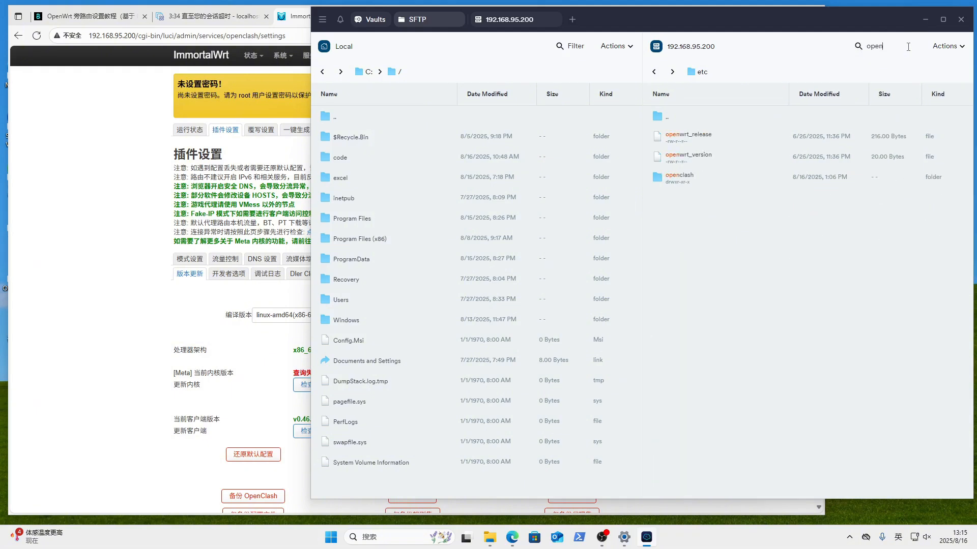
pyautogui.doubleClick(707, 175)
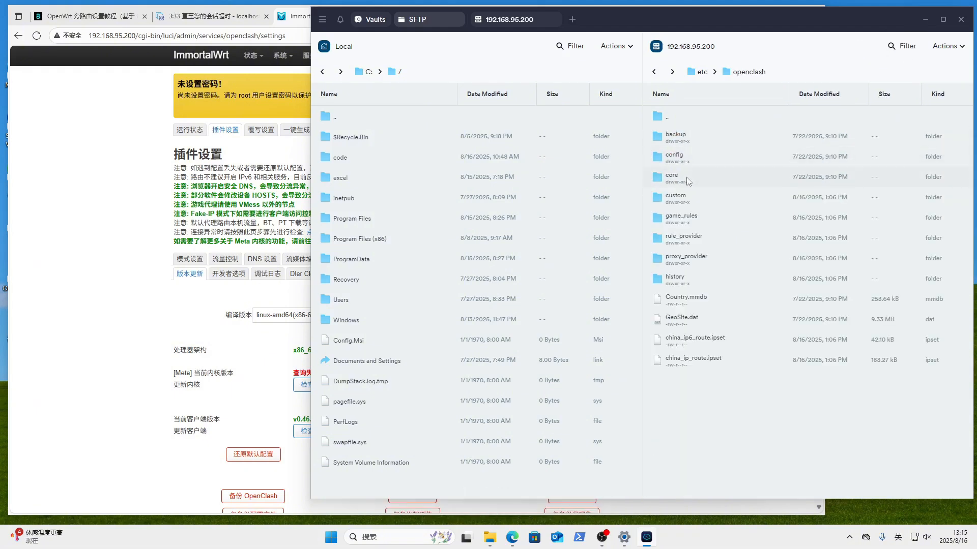
pyautogui.doubleClick(686, 178)
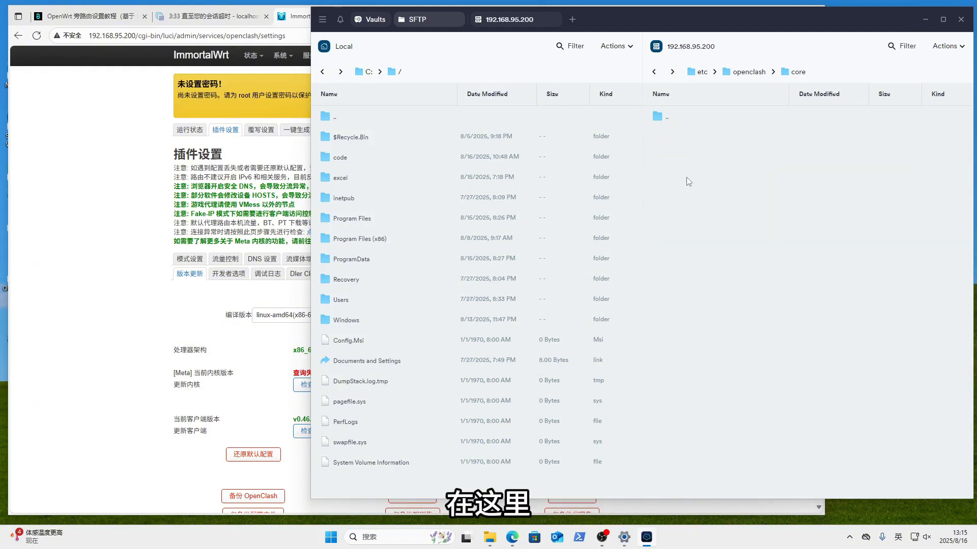
pyautogui.click(163, 237)
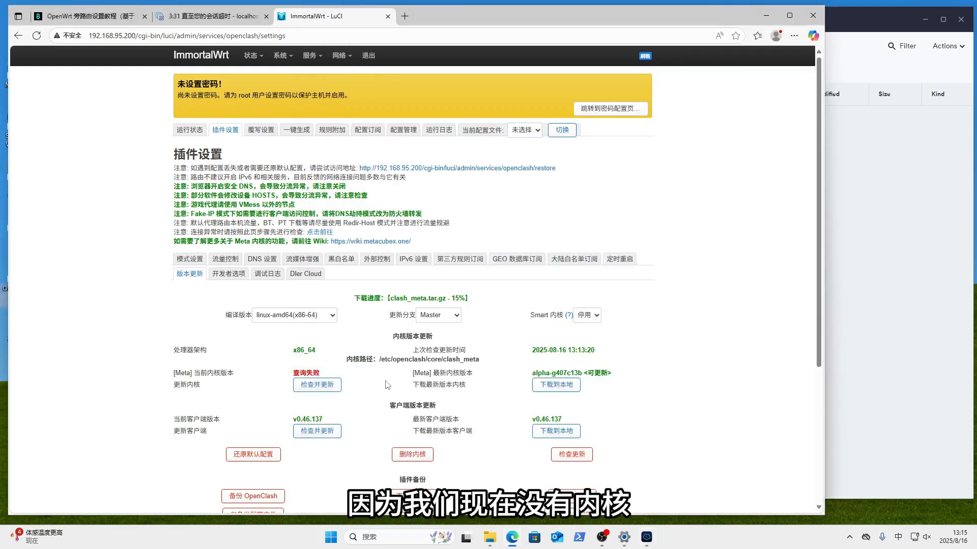
# - Check the OpenClash run log showing clash_meta stuck at 15%, then return to SFTP
pyautogui.click(440, 131)
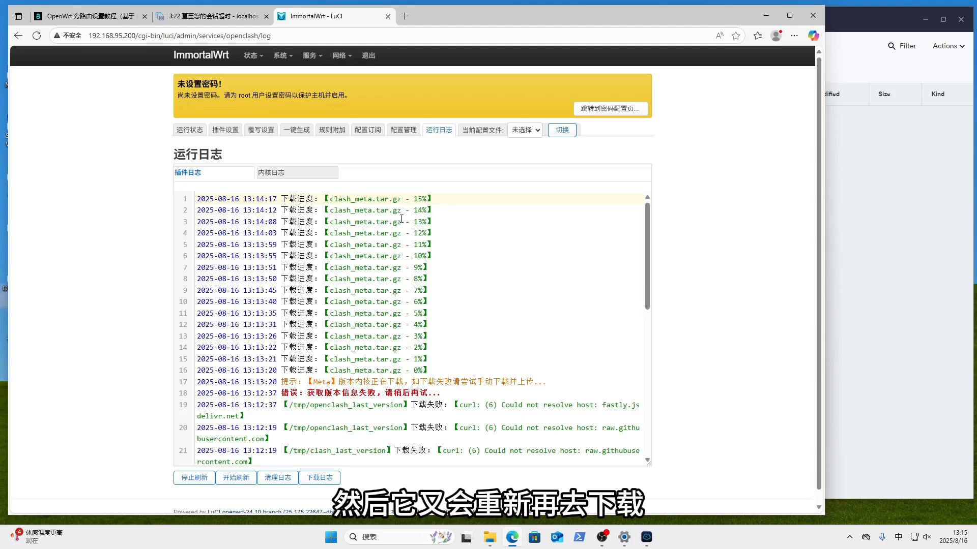
pyautogui.scroll(-3, 591, 374)
pyautogui.scroll(3, 592, 375)
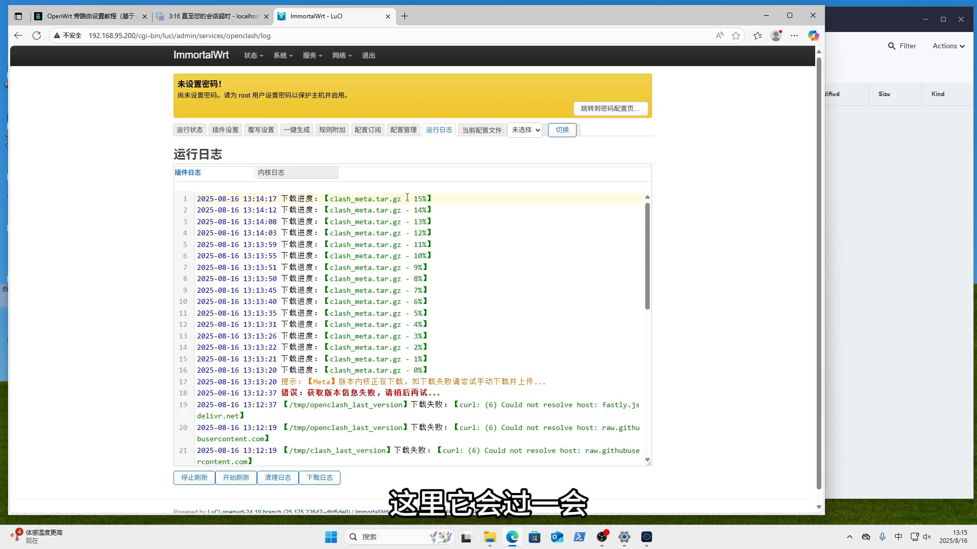
pyautogui.click(852, 220)
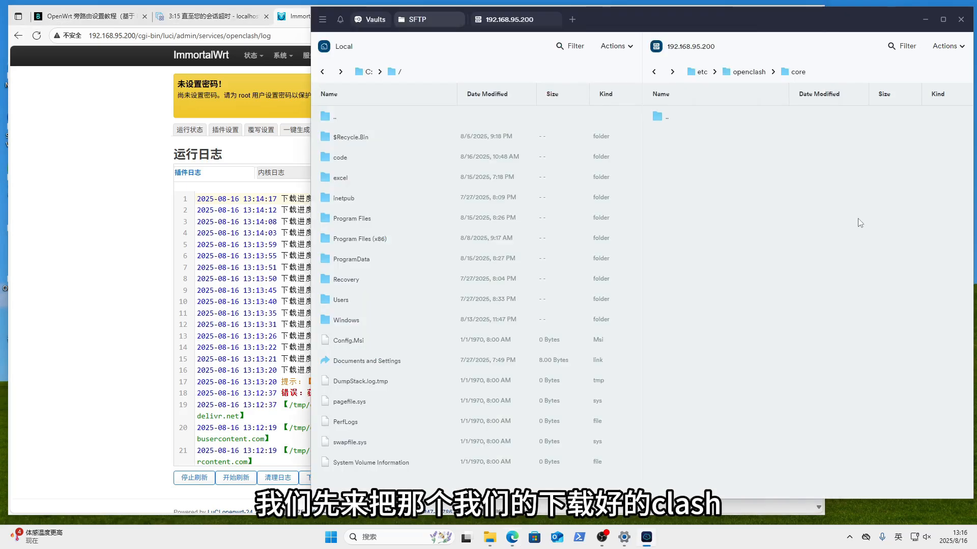
# - Upload clash_meta from the Downloads folder into the router's /etc/openclash/core over SFTP
pyautogui.click(489, 537)
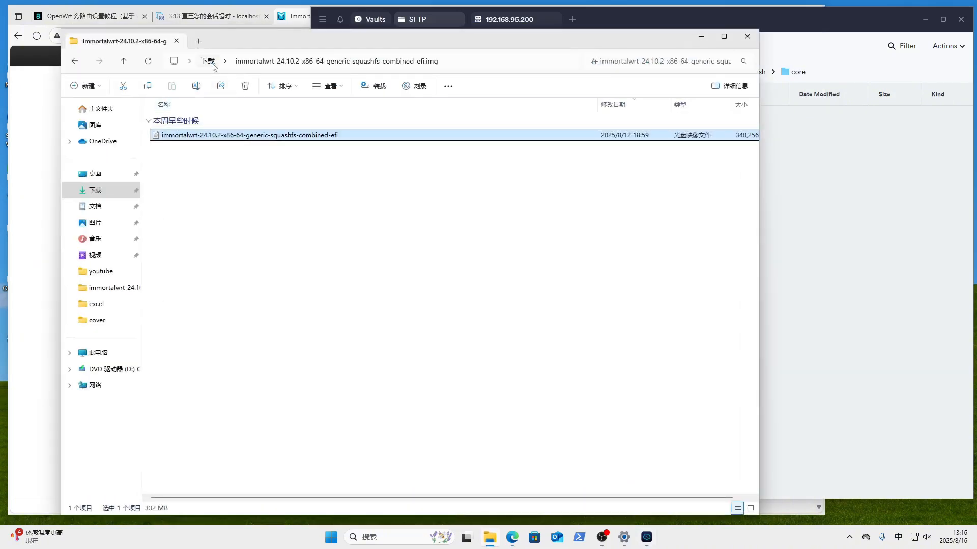
pyautogui.click(208, 61)
pyautogui.click(196, 164)
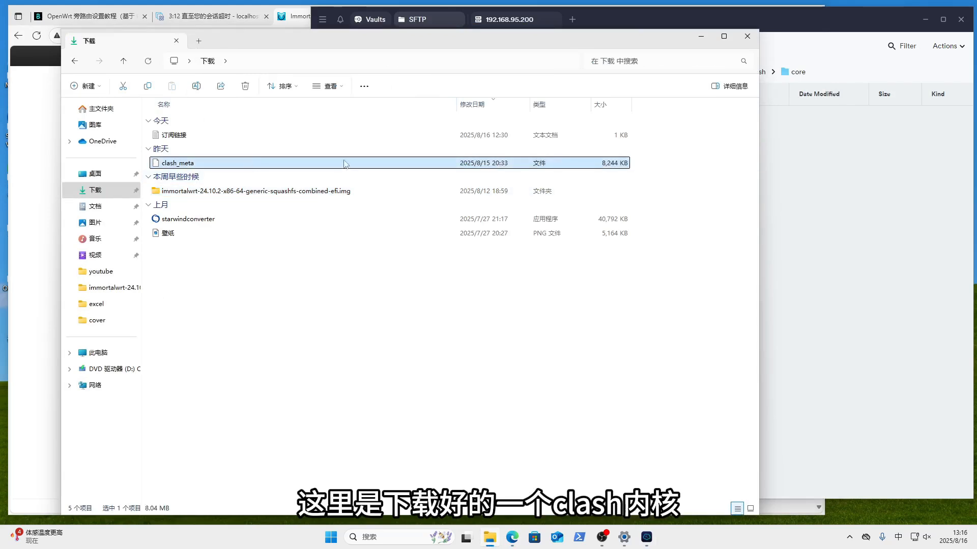
pyautogui.moveTo(174, 163); pyautogui.dragTo(864, 253)
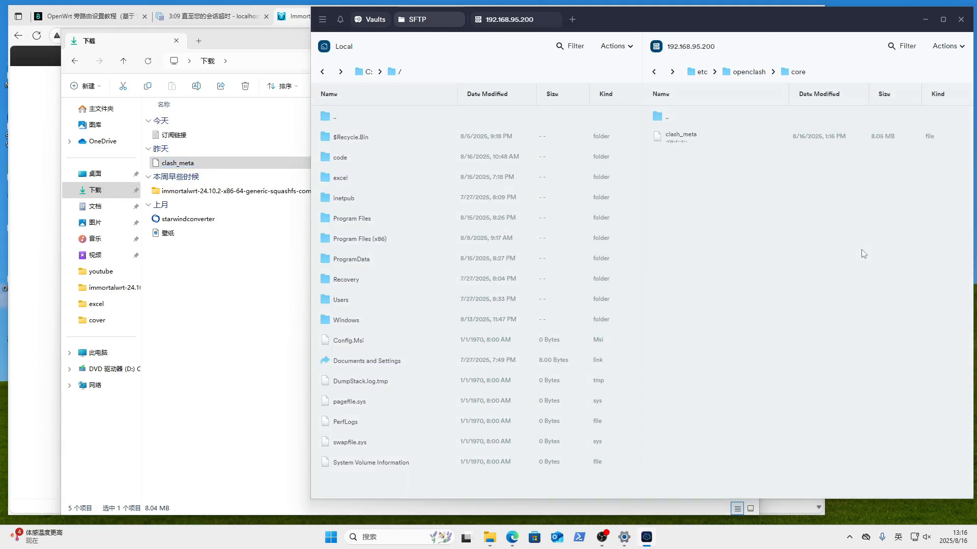
pyautogui.click(925, 19)
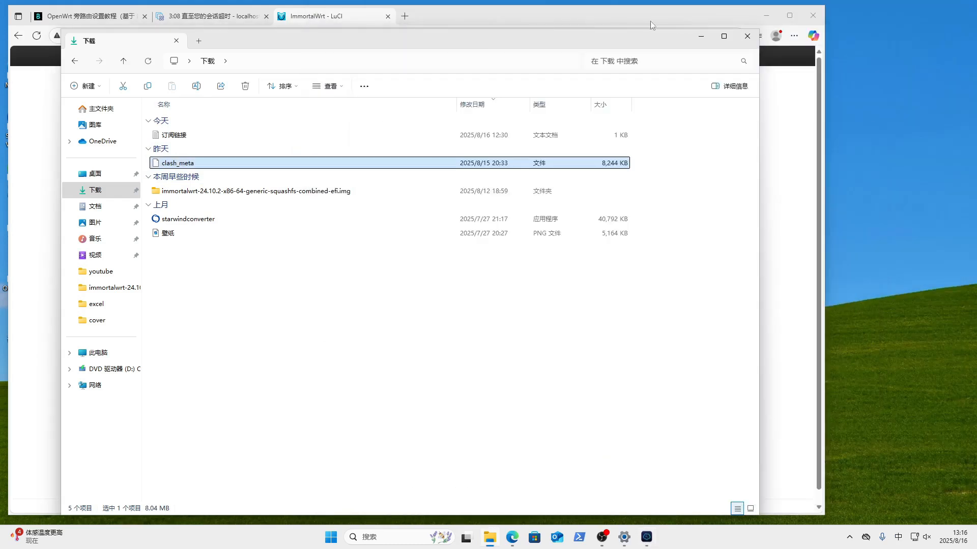
# - Return to OpenClash's running status page and scroll through it
pyautogui.click(700, 36)
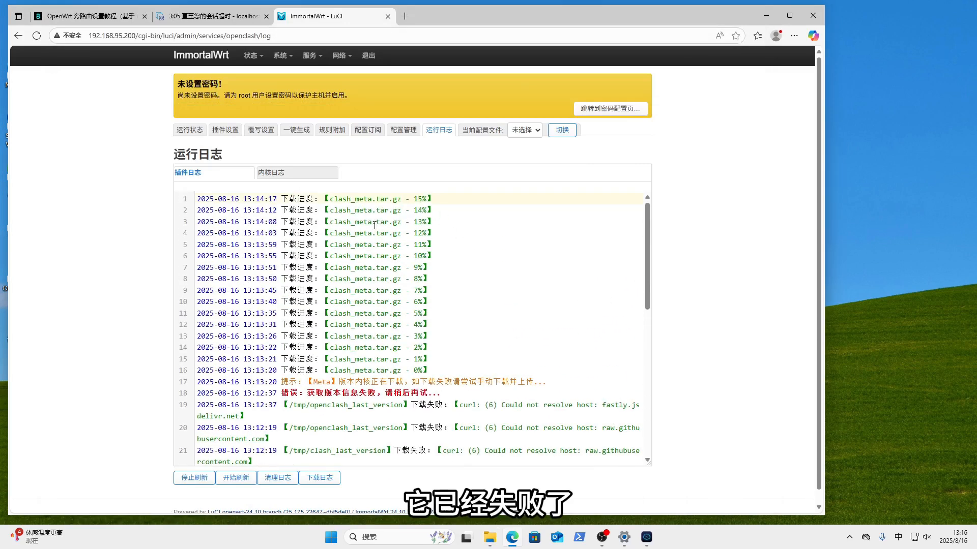
pyautogui.click(191, 132)
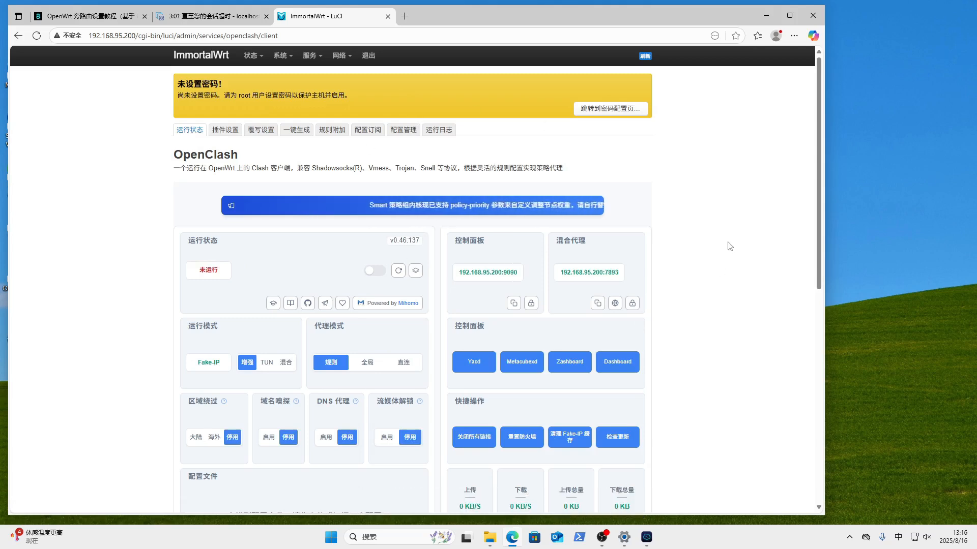
pyautogui.scroll(-5, 727, 245)
pyautogui.scroll(4, 728, 245)
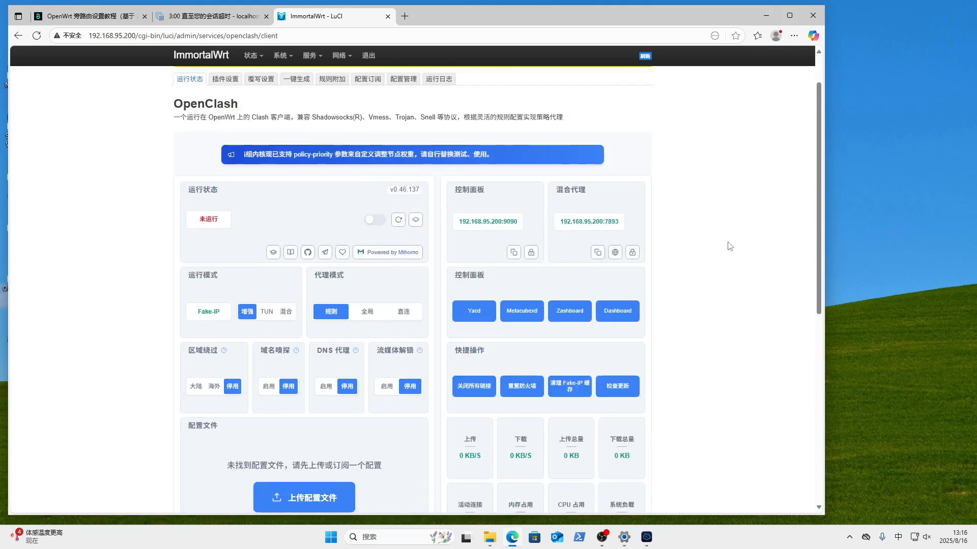
pyautogui.scroll(-1, 464, 362)
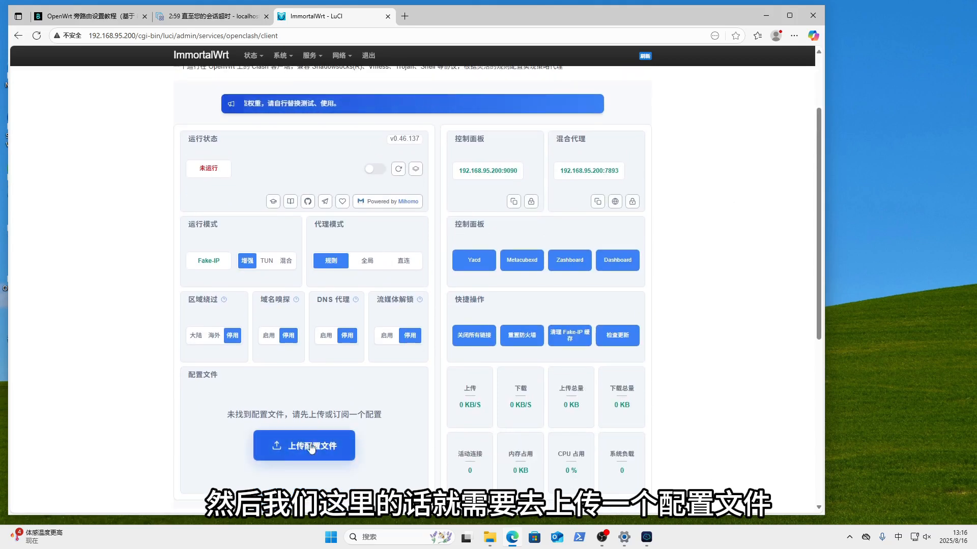
pyautogui.scroll(-1, 551, 361)
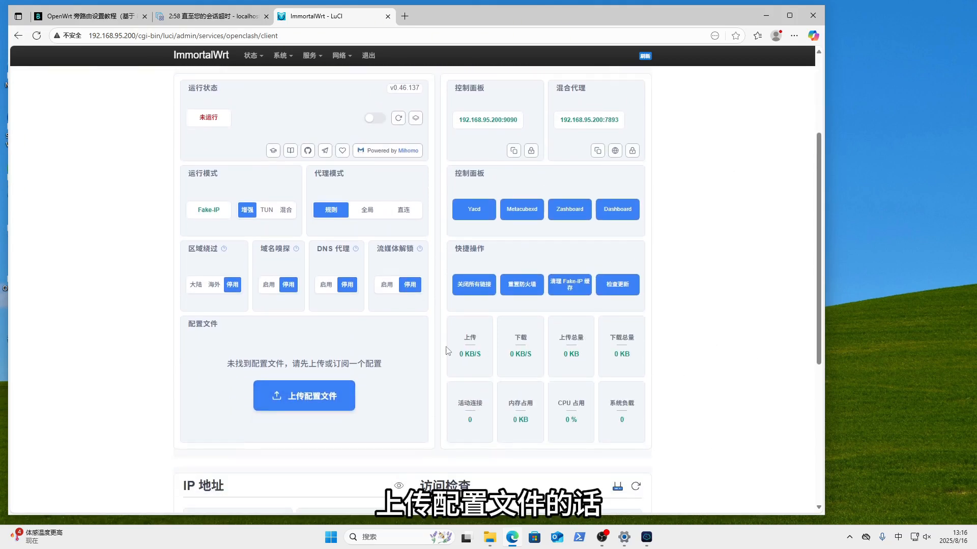
pyautogui.moveTo(191, 320); pyautogui.dragTo(281, 332)
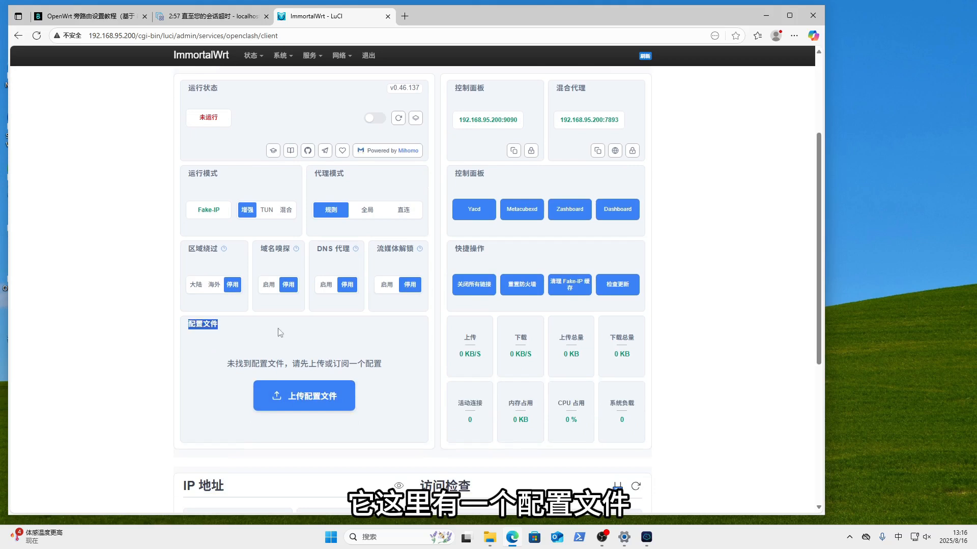
# - Peek at the add-config dialog's subscription-link tab, close it, and switch to plugin settings
pyautogui.click(322, 404)
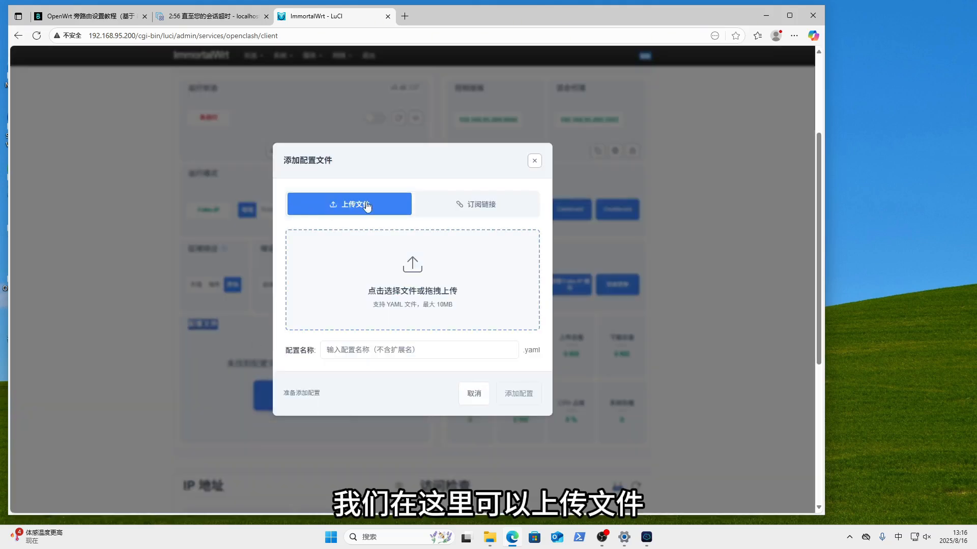
pyautogui.click(475, 205)
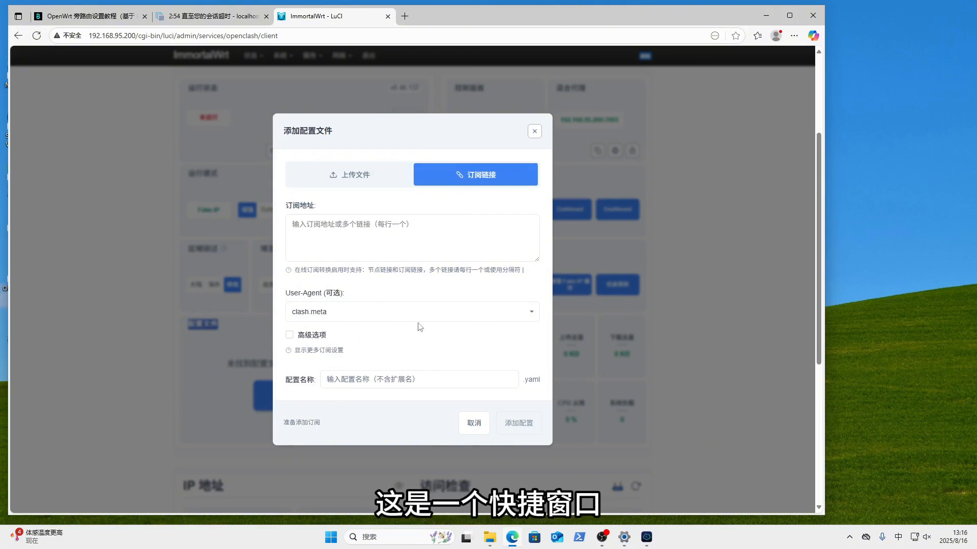
pyautogui.click(534, 131)
pyautogui.scroll(3, 222, 142)
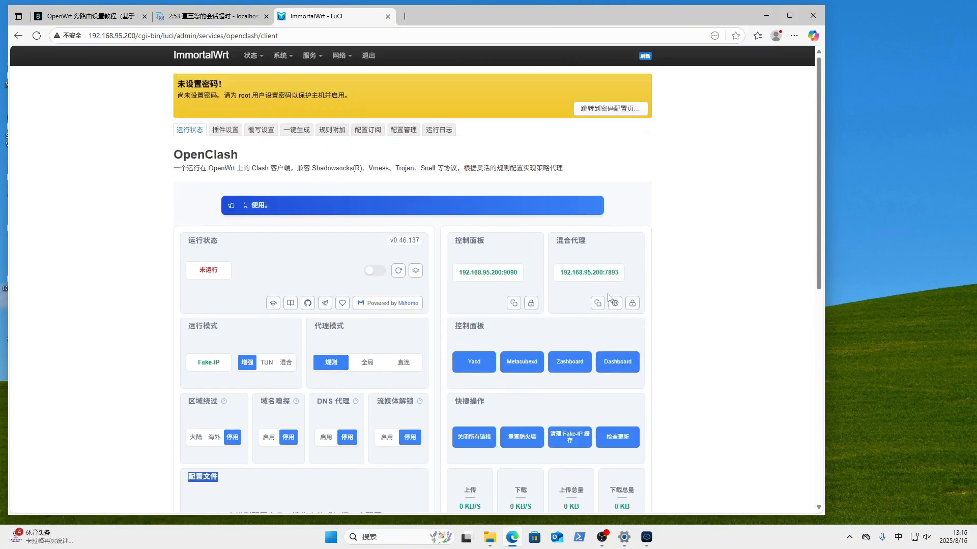
pyautogui.click(223, 132)
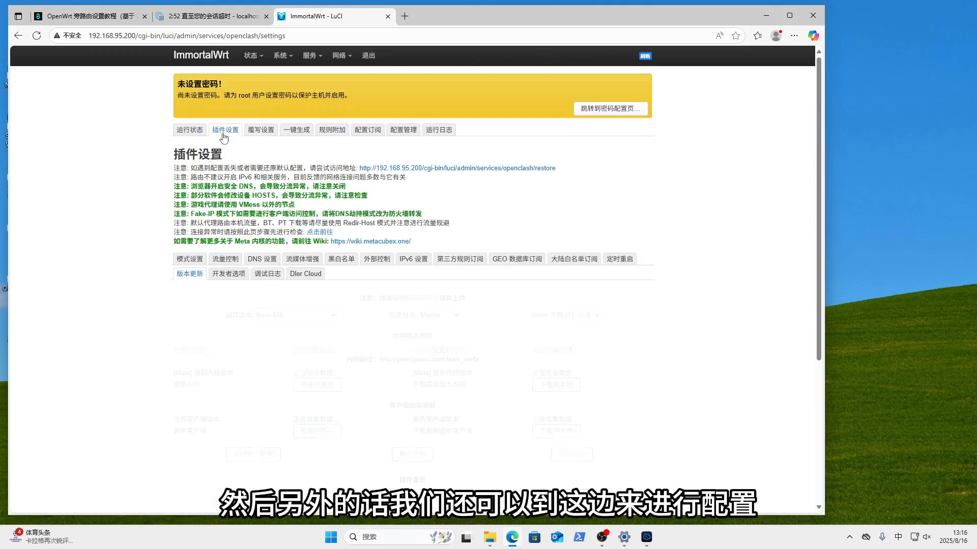
# - Add a 配置订阅 entry with 在线订阅转换 left off, then switch to the 配置管理 tab
pyautogui.click(361, 135)
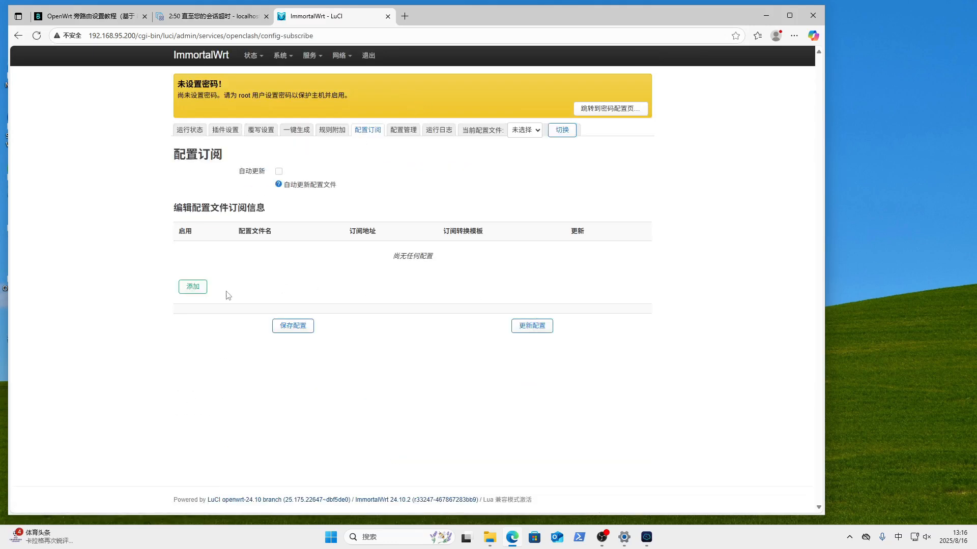
pyautogui.click(194, 289)
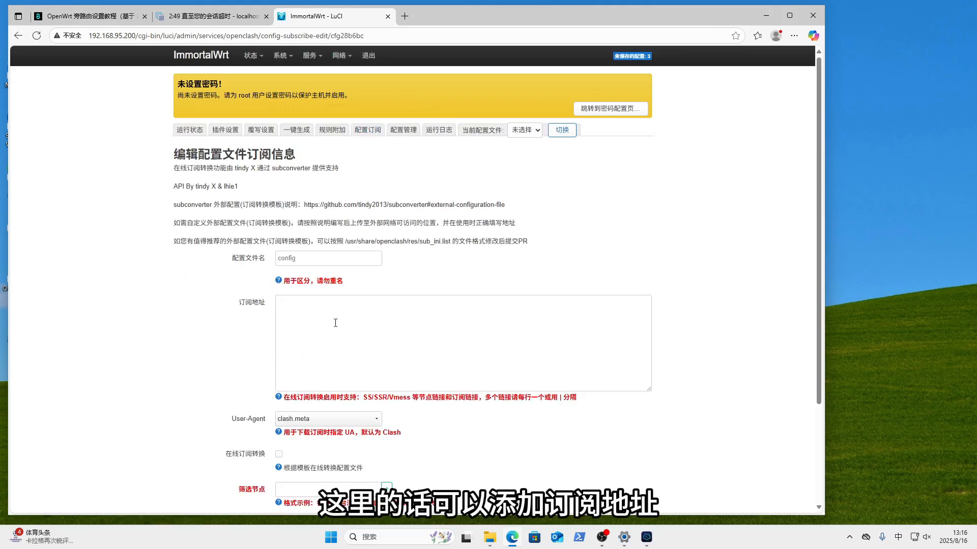
pyautogui.click(285, 322)
pyautogui.scroll(-3, 229, 352)
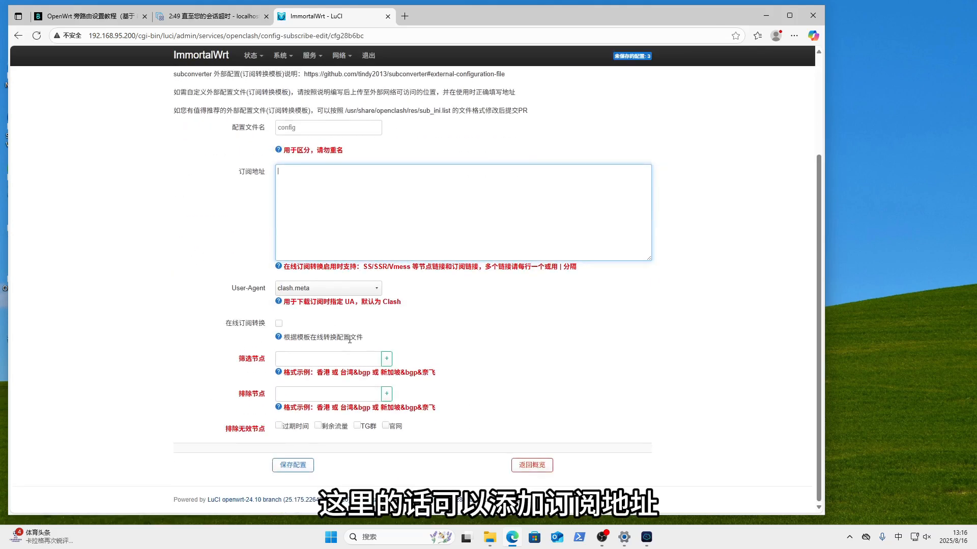
pyautogui.click(279, 325)
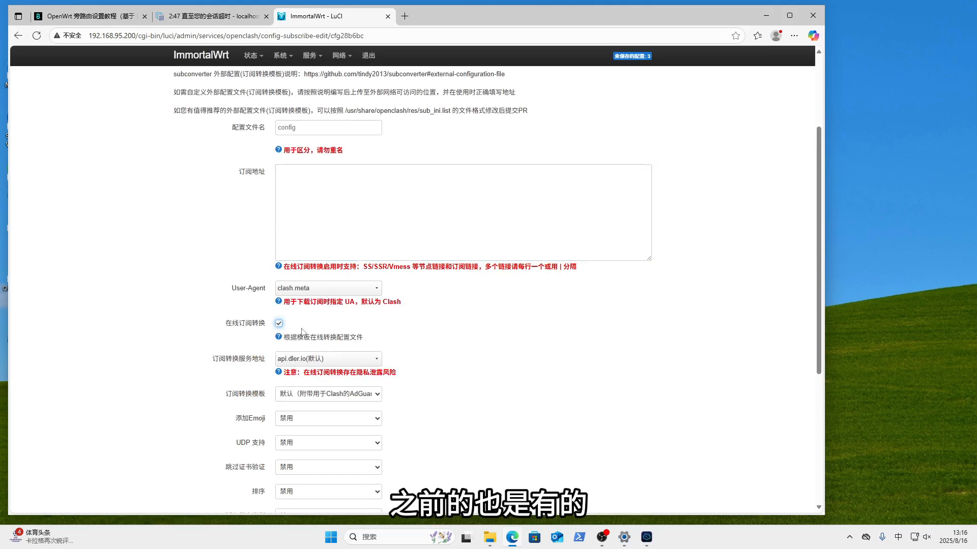
pyautogui.click(279, 326)
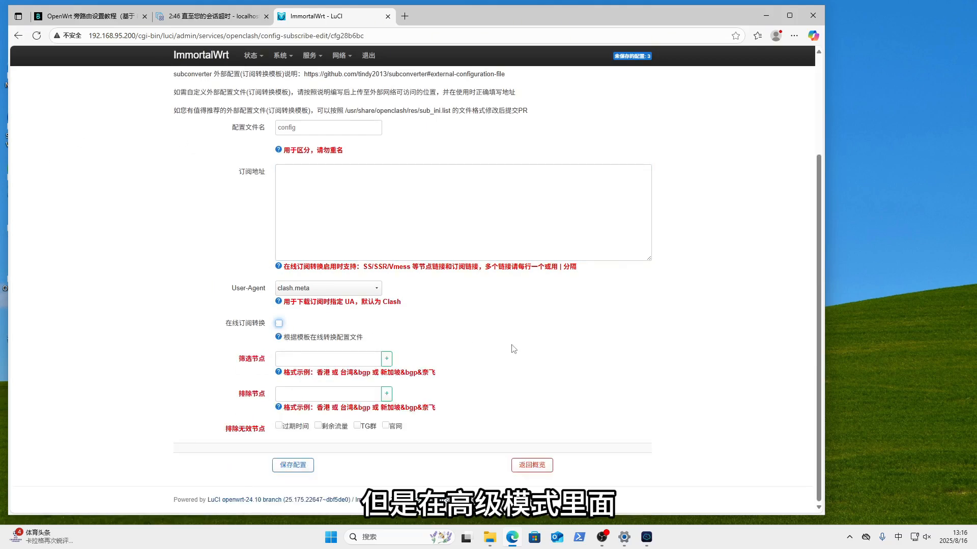
pyautogui.scroll(3, 515, 349)
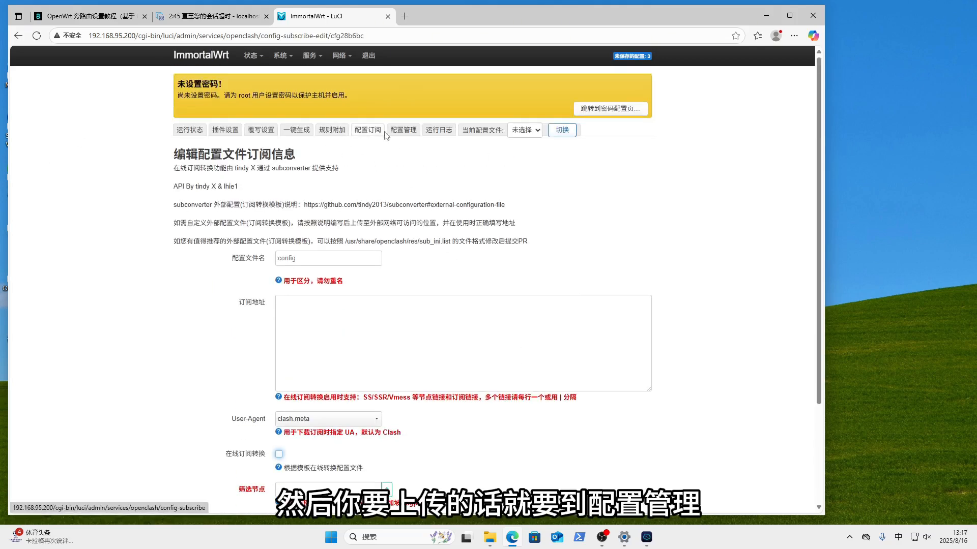
pyautogui.click(404, 134)
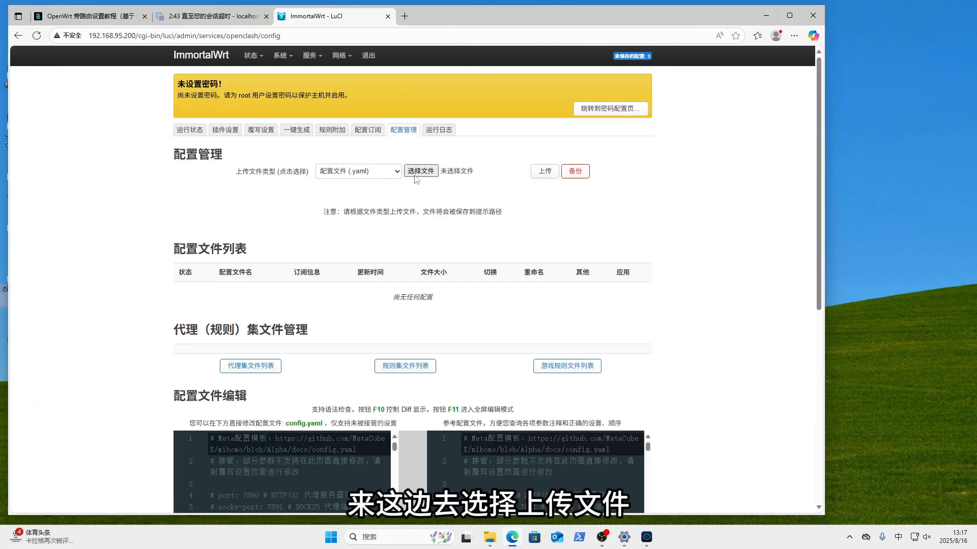
# - On 运行状态, preview the 上传配置文件 dialog's subscription form and 高级选项, then close it
pyautogui.click(185, 135)
pyautogui.scroll(-5, 326, 331)
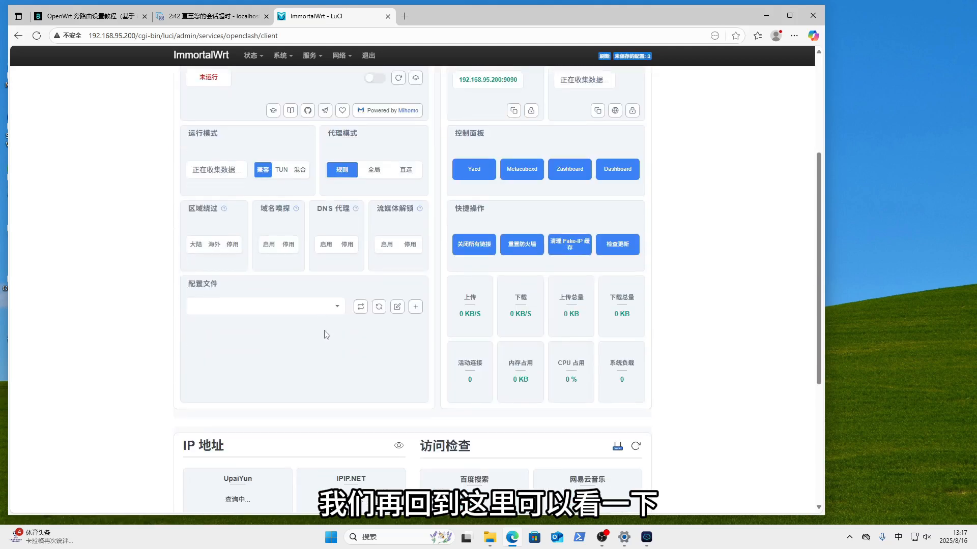
pyautogui.click(316, 350)
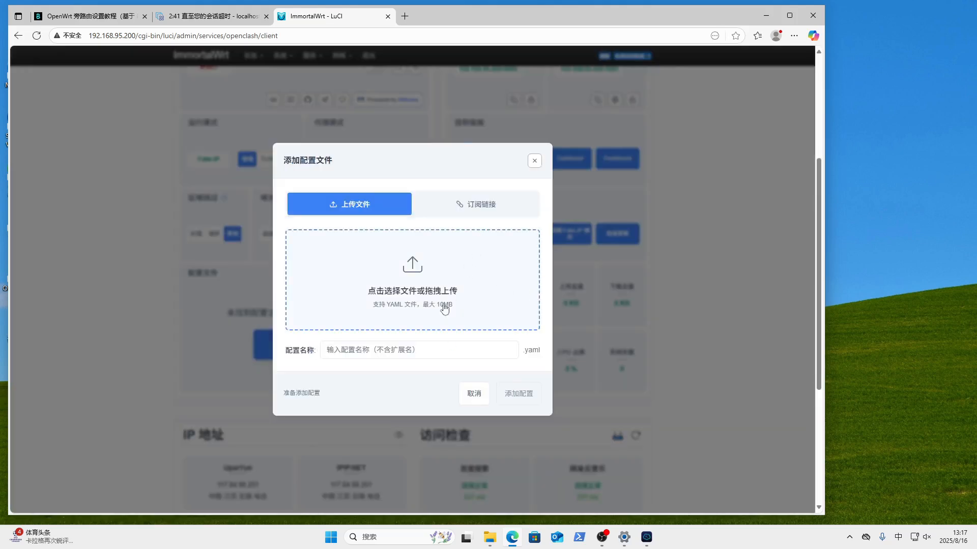
pyautogui.click(469, 206)
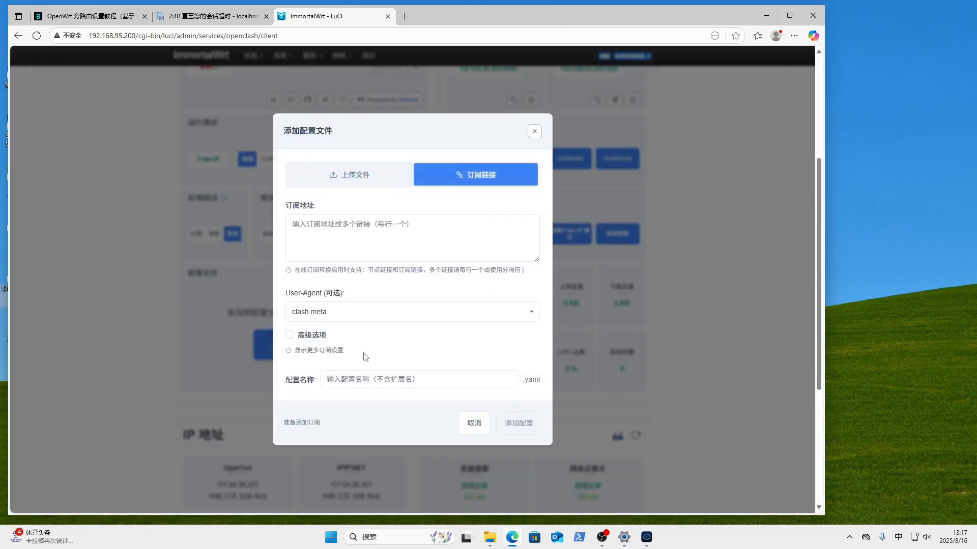
pyautogui.click(289, 336)
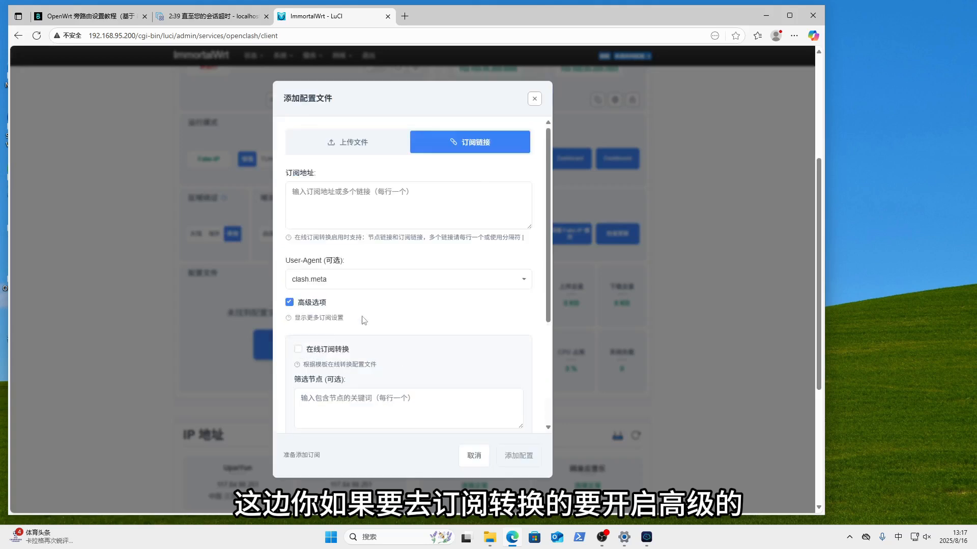
pyautogui.click(366, 144)
pyautogui.click(492, 206)
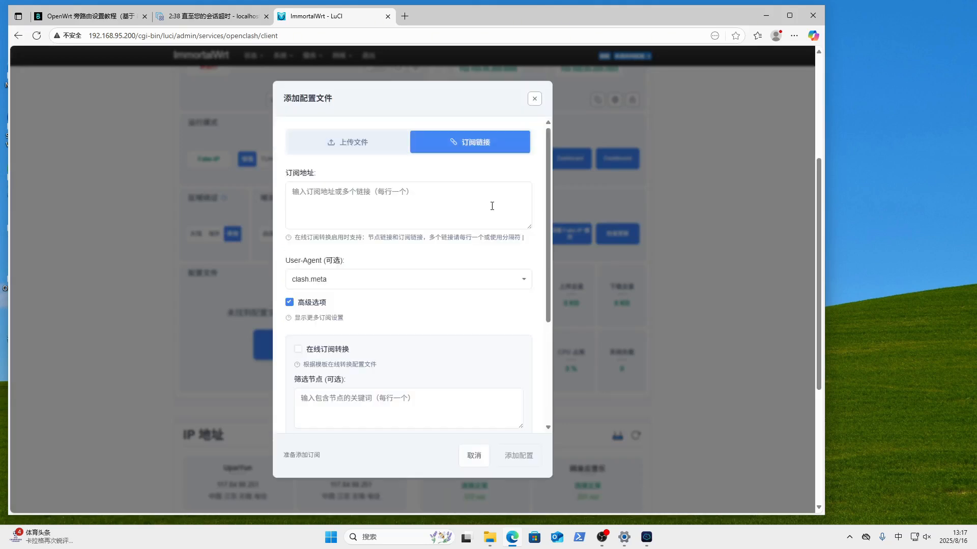
pyautogui.click(287, 305)
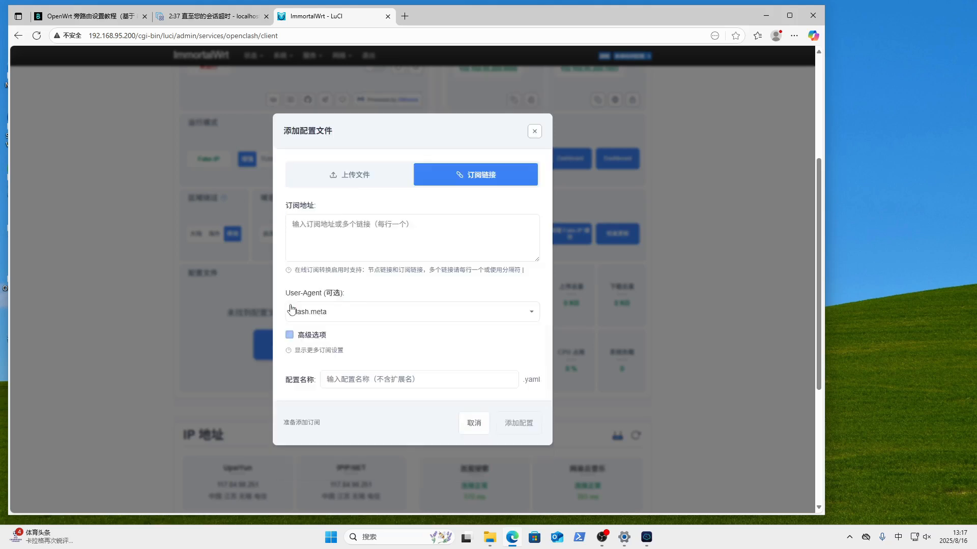
pyautogui.click(534, 131)
# - Open 订阅链接.txt from the desktop and select the whole subscription URL
pyautogui.moveTo(505, 19); pyautogui.dragTo(560, 18)
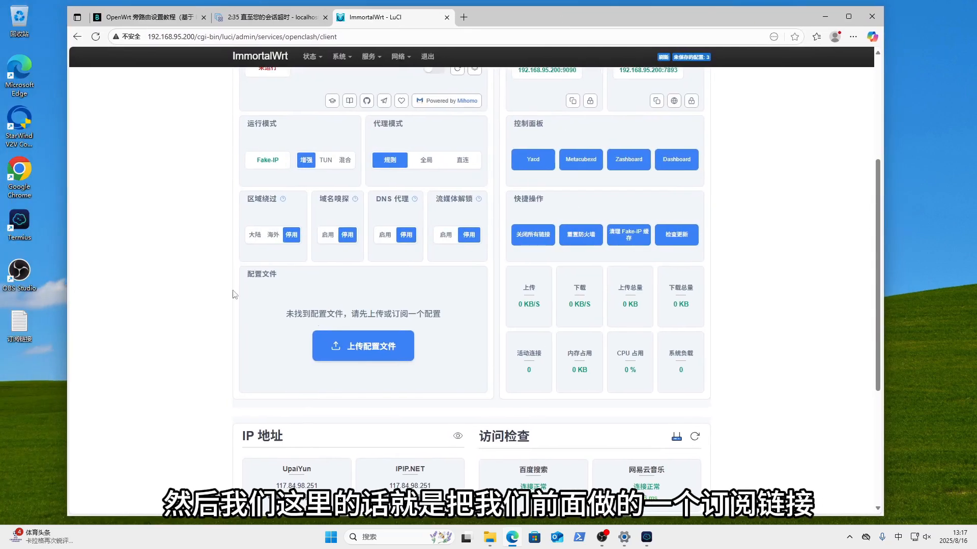
pyautogui.doubleClick(19, 324)
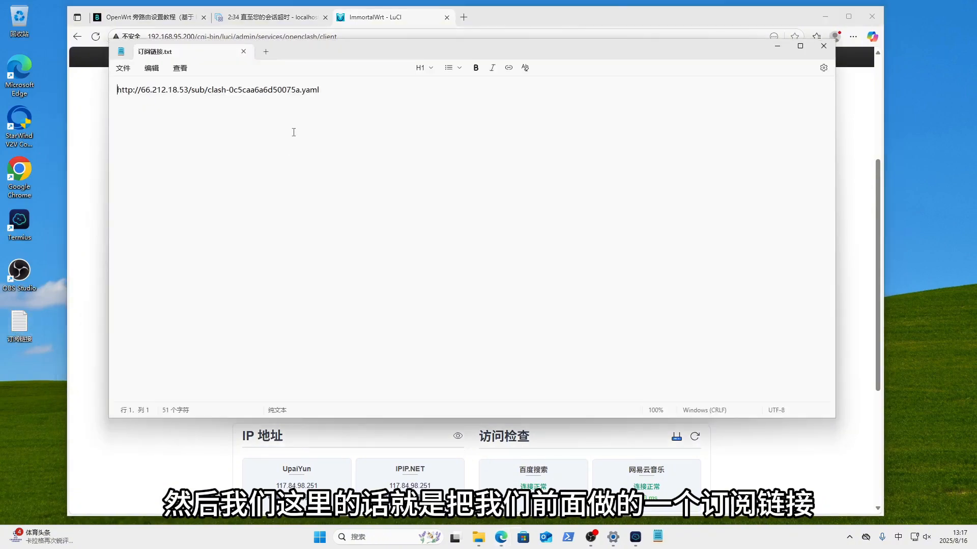
pyautogui.moveTo(354, 92); pyautogui.dragTo(116, 92)
pyautogui.hotkey('ctrl', 'c')
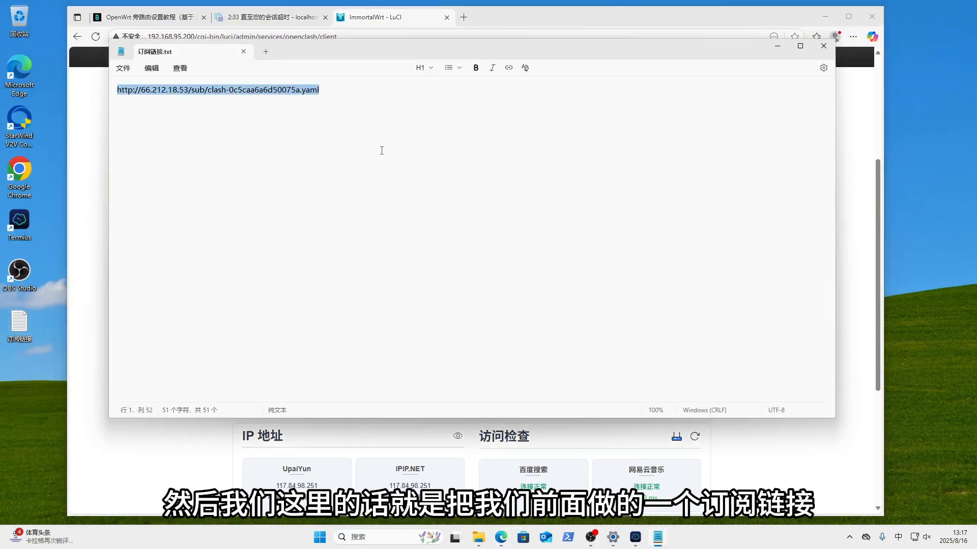
# - Paste the subscription URL into the subscription form and add it as config 66_212_18_53.yaml
pyautogui.click(778, 47)
pyautogui.click(374, 351)
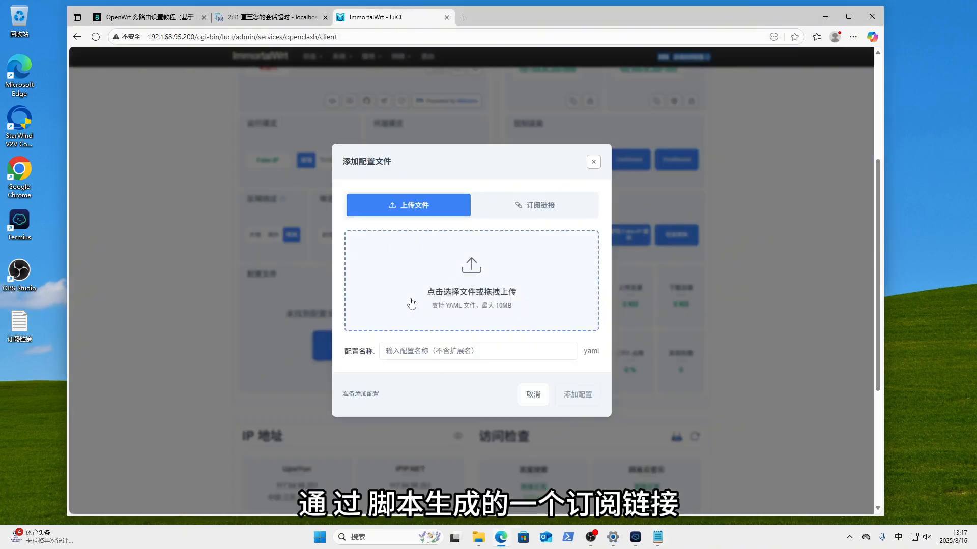
pyautogui.click(524, 214)
pyautogui.click(462, 237)
pyautogui.hotkey('ctrl', 'v')
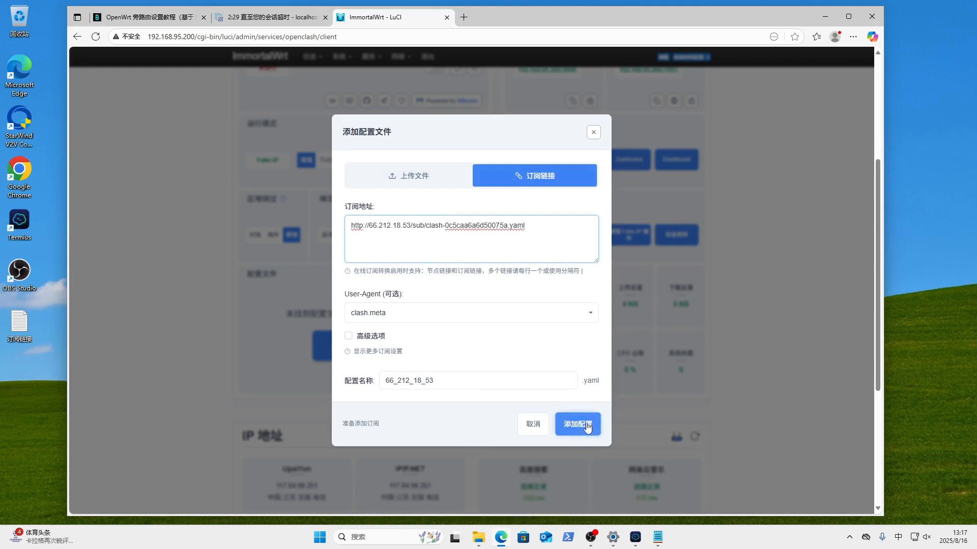
pyautogui.click(578, 424)
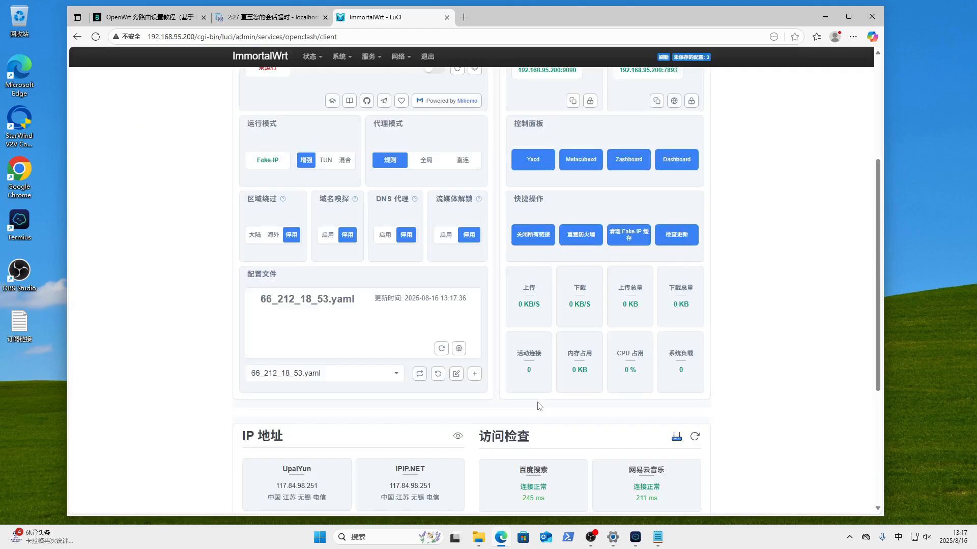
pyautogui.scroll(4, 610, 280)
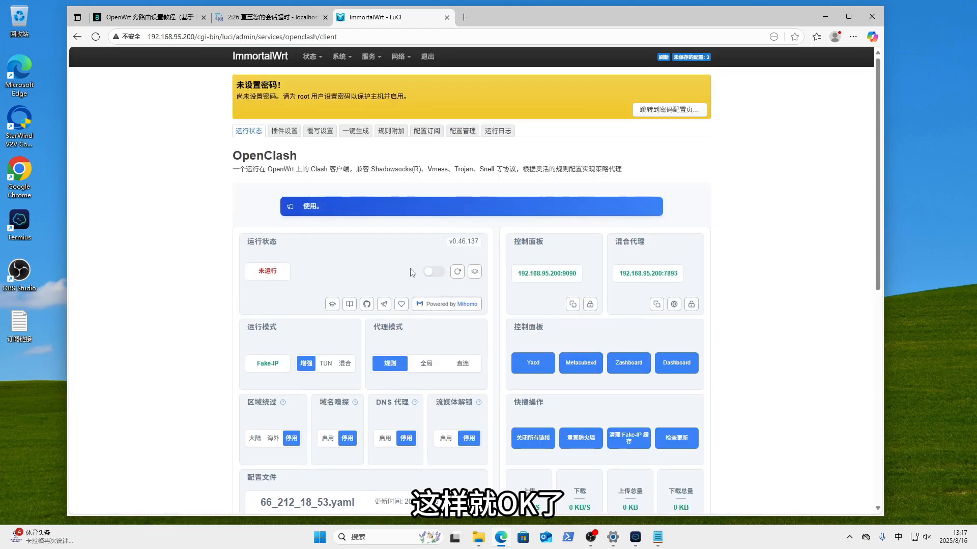
# - Read the 运行日志 up to the top entry reporting OpenClash 启动成功
pyautogui.click(501, 131)
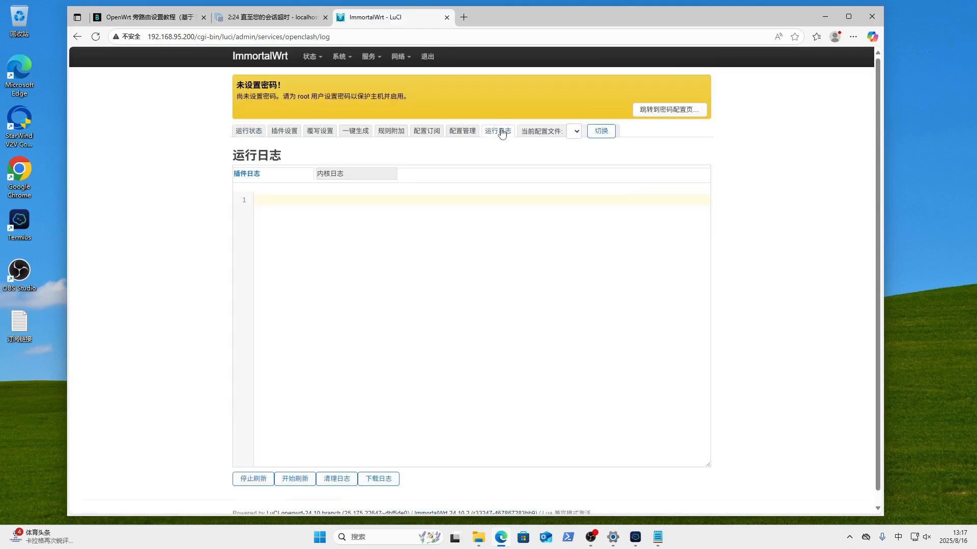
pyautogui.scroll(-6, 593, 298)
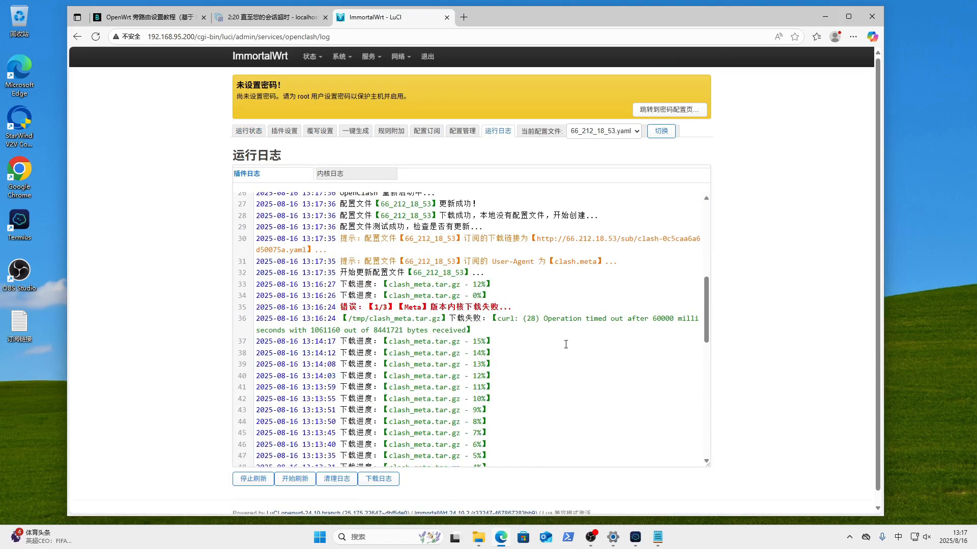
pyautogui.scroll(1, 483, 349)
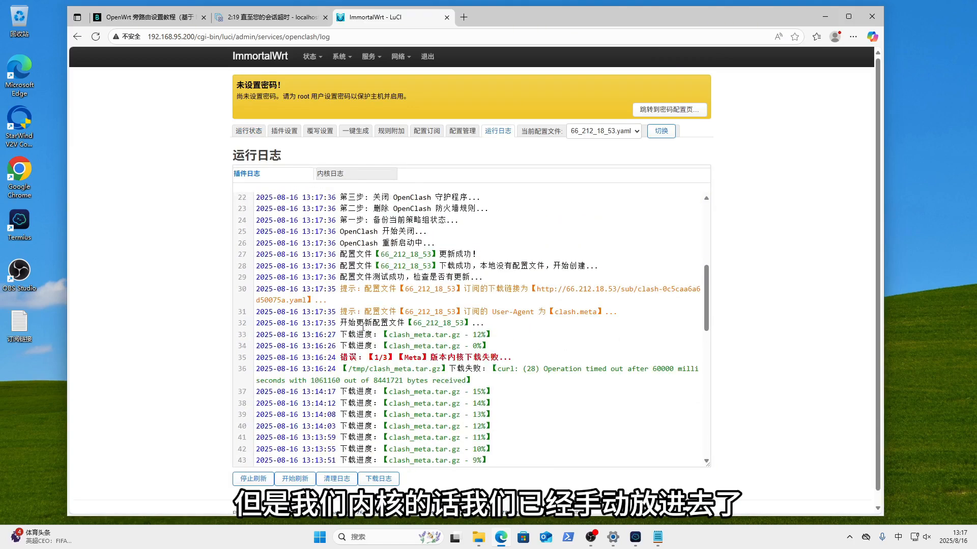
pyautogui.scroll(2, 498, 348)
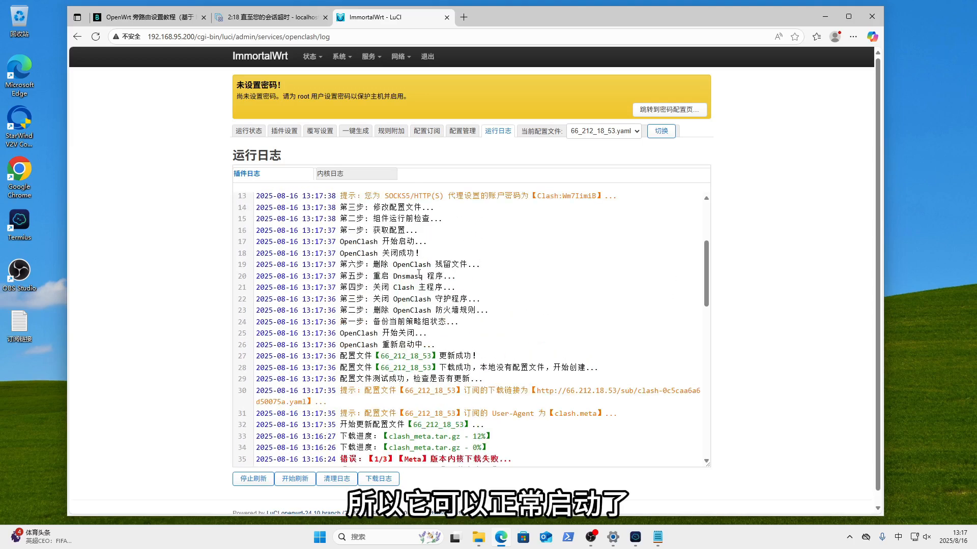
pyautogui.scroll(3, 501, 209)
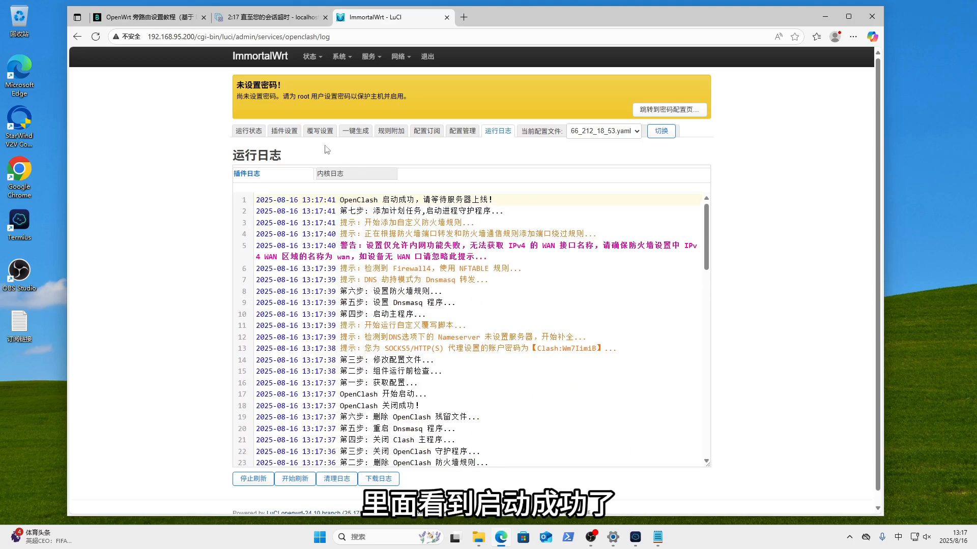
# - Check 运行状态 shows exit IP 66.212.18.53 and Baidu, GitHub, YouTube all 连接正常
pyautogui.click(249, 131)
pyautogui.scroll(-3, 728, 339)
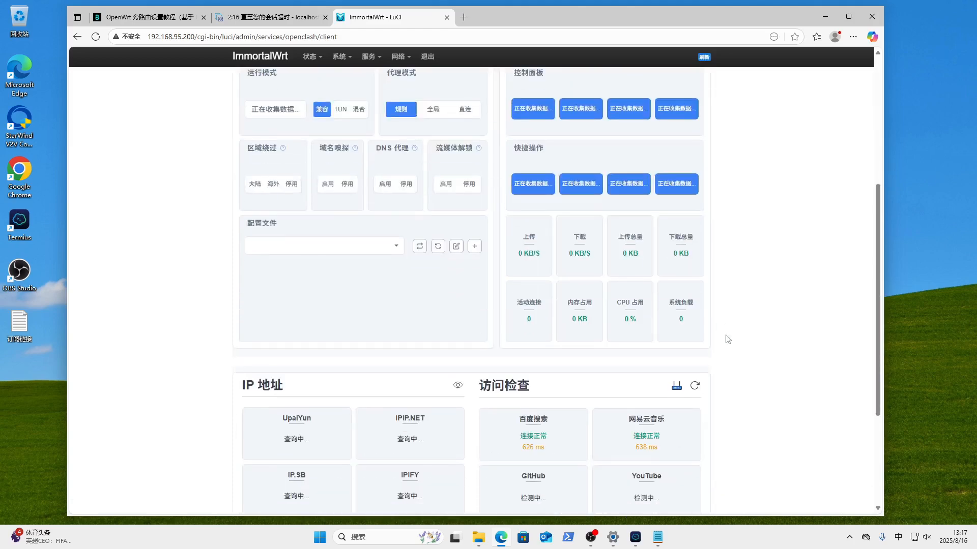
pyautogui.scroll(-3, 727, 339)
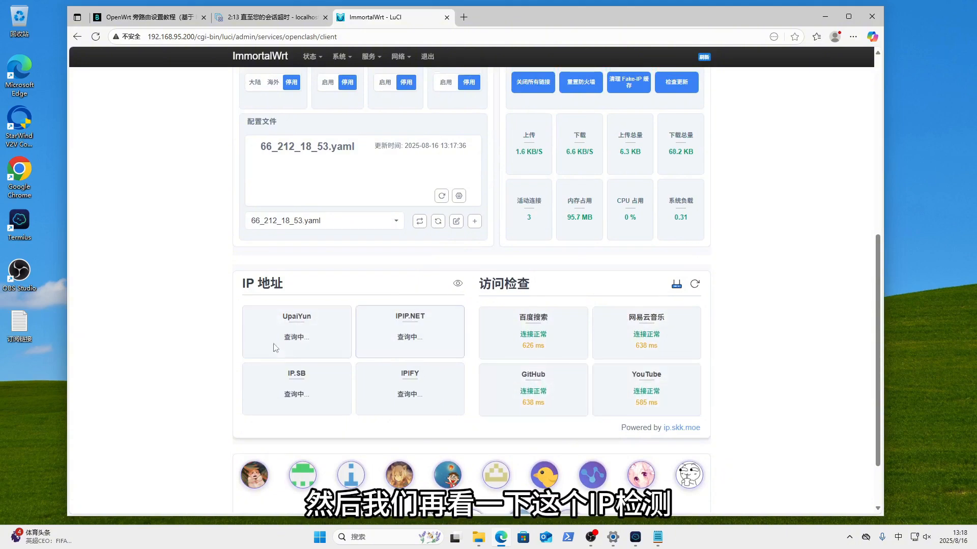
pyautogui.scroll(4, 751, 414)
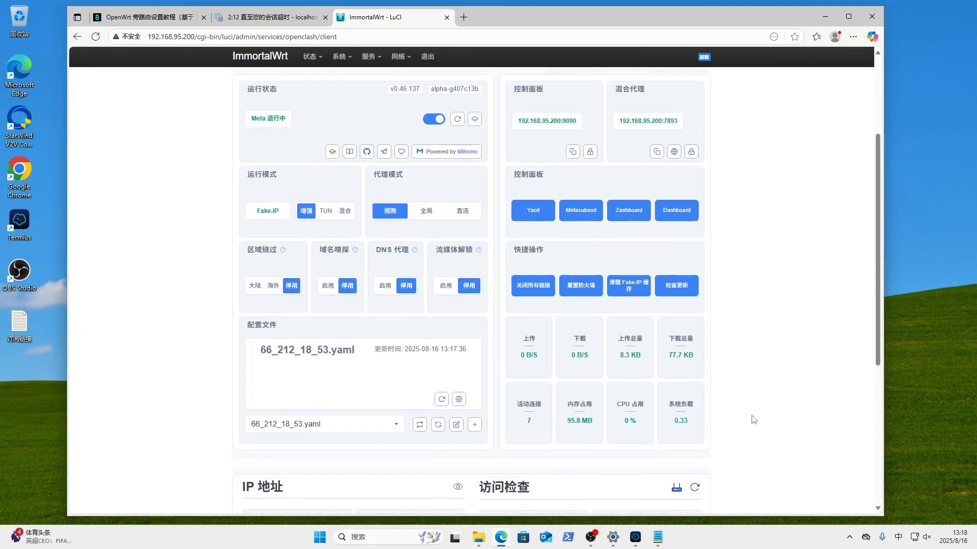
pyautogui.scroll(-3, 753, 420)
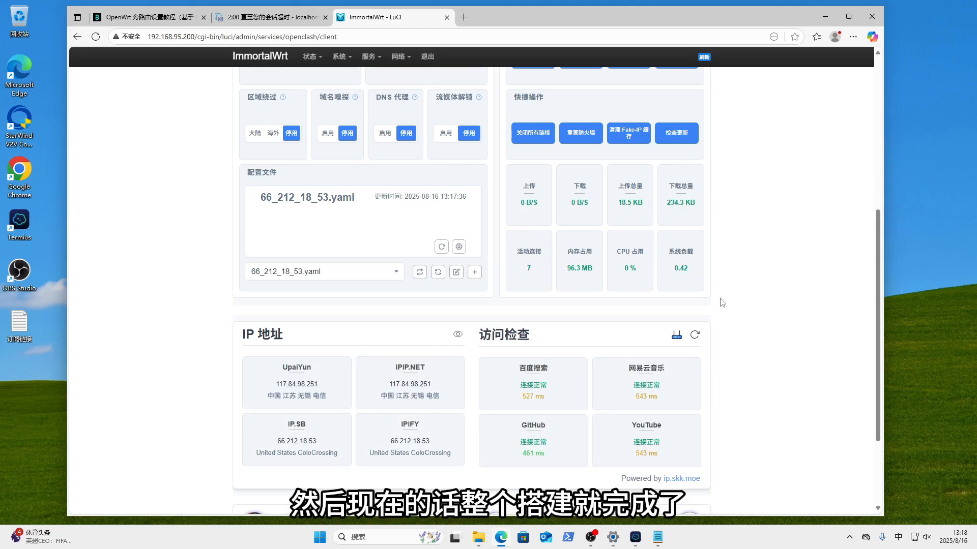
pyautogui.scroll(2, 722, 303)
pyautogui.scroll(-2, 722, 303)
pyautogui.scroll(1, 723, 303)
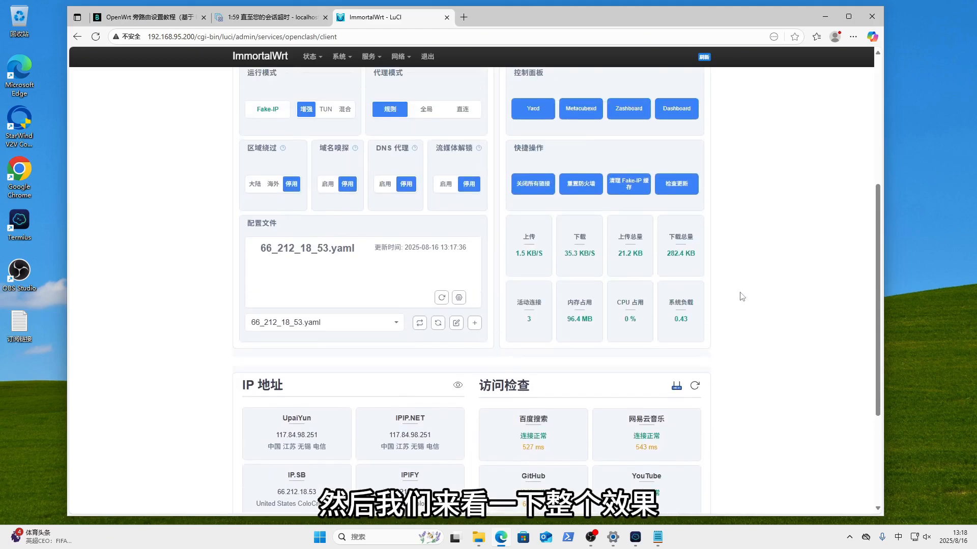
# - Try loading Google in a new browser tab, then close it and return to the Ethernet settings
pyautogui.click(825, 17)
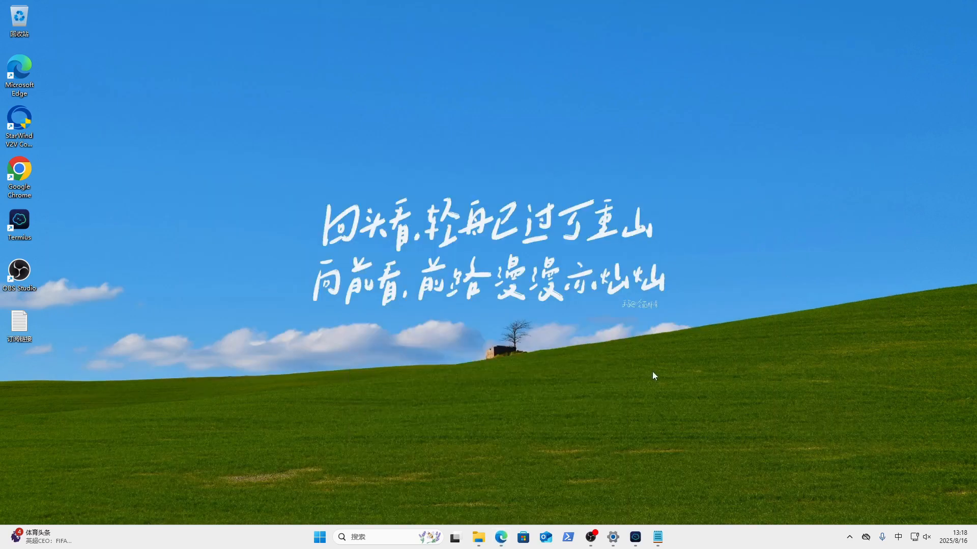
pyautogui.click(501, 541)
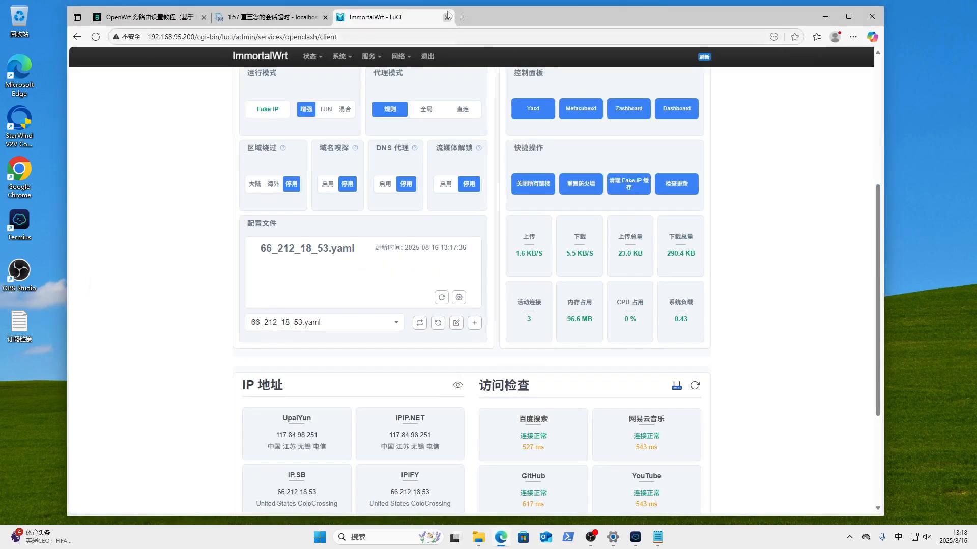
pyautogui.click(463, 16)
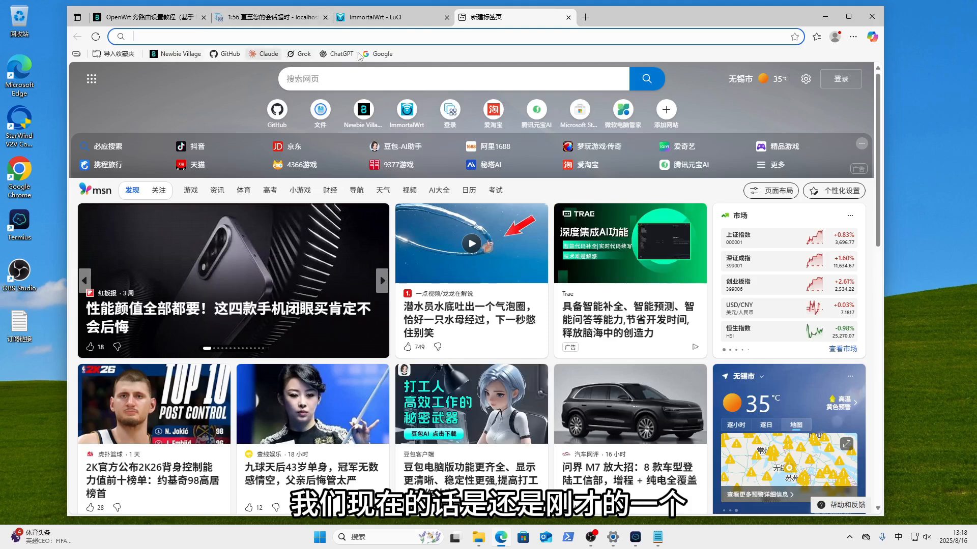
pyautogui.click(379, 54)
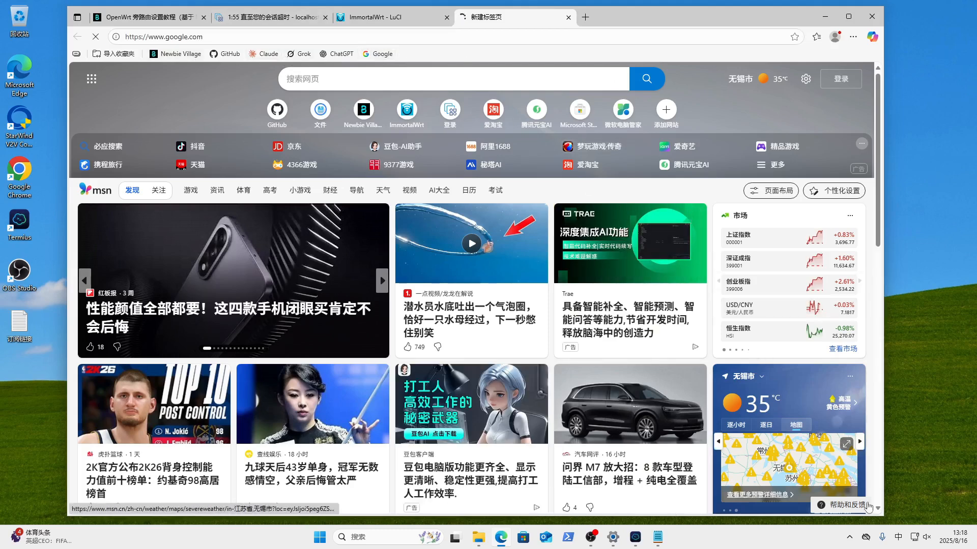
pyautogui.click(613, 537)
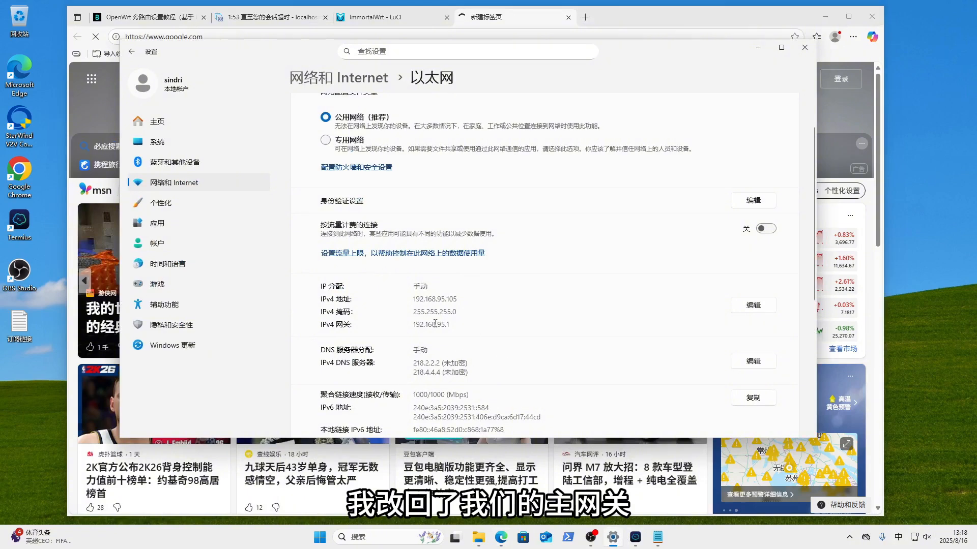
pyautogui.click(614, 17)
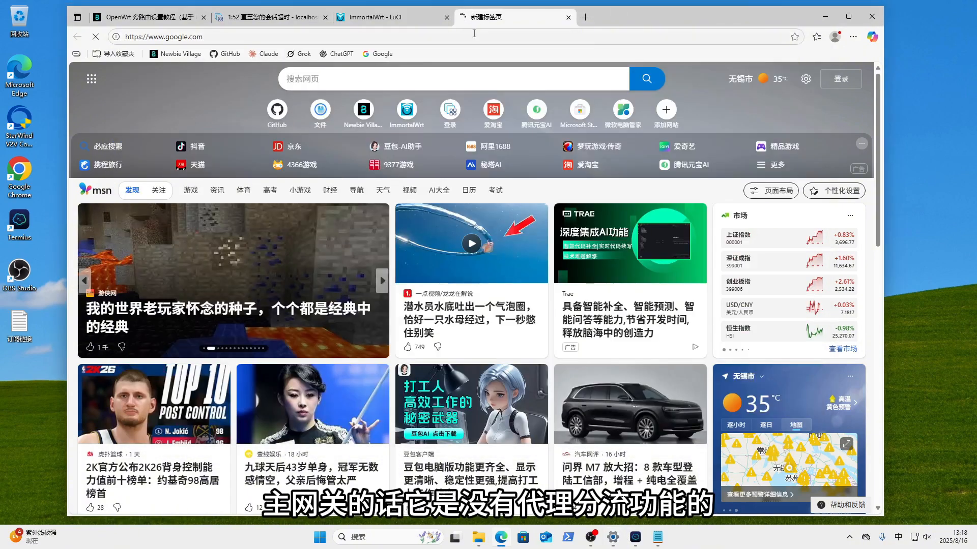
pyautogui.click(569, 17)
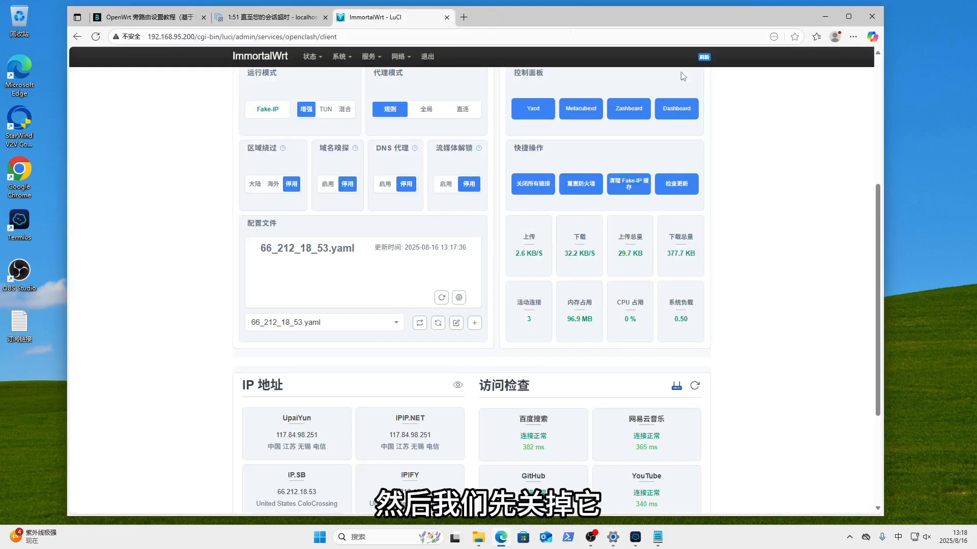
pyautogui.click(617, 539)
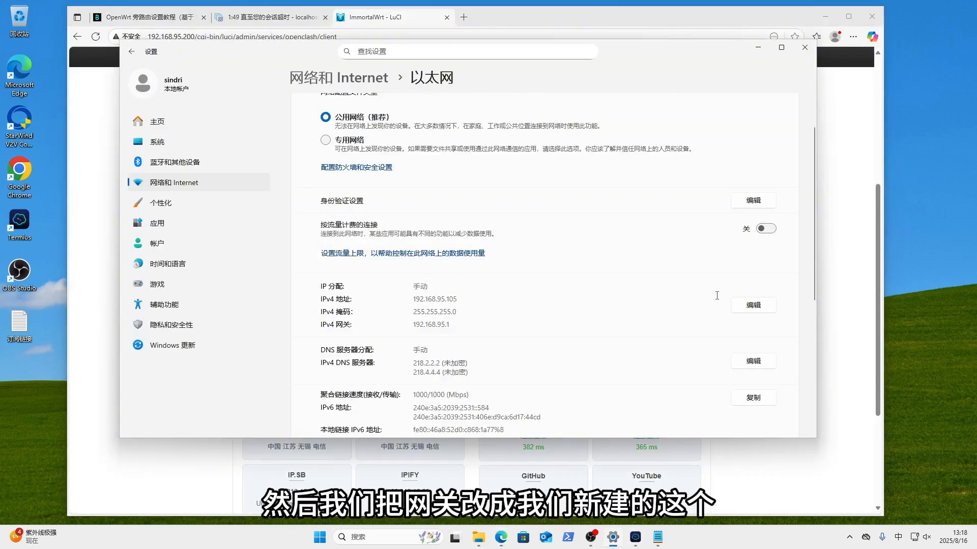
# - Change the Ethernet IPv4 gateway to 192.168.95.200 and save
pyautogui.click(753, 305)
pyautogui.click(416, 256)
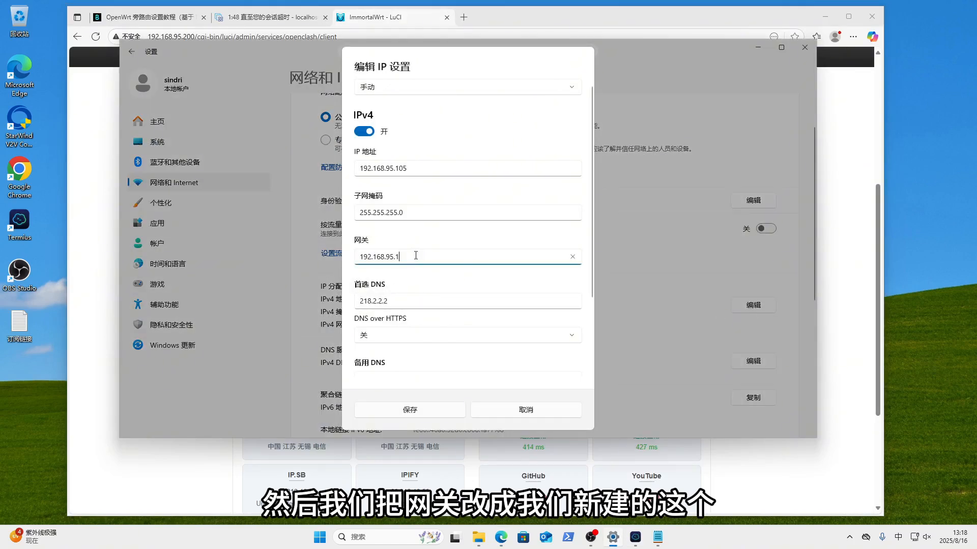
pyautogui.press('BackSpace')
pyautogui.press('BackSpace')
pyautogui.write('.200')
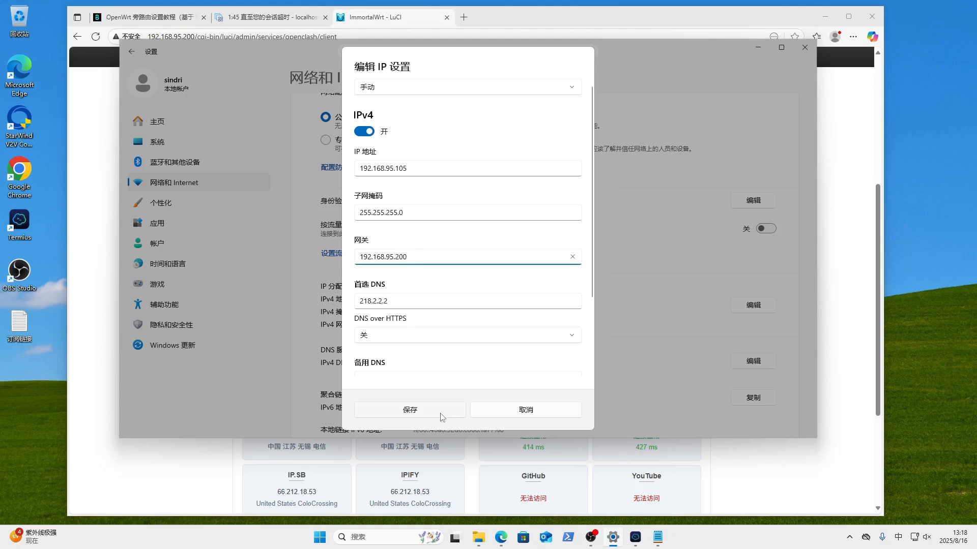
pyautogui.click(440, 415)
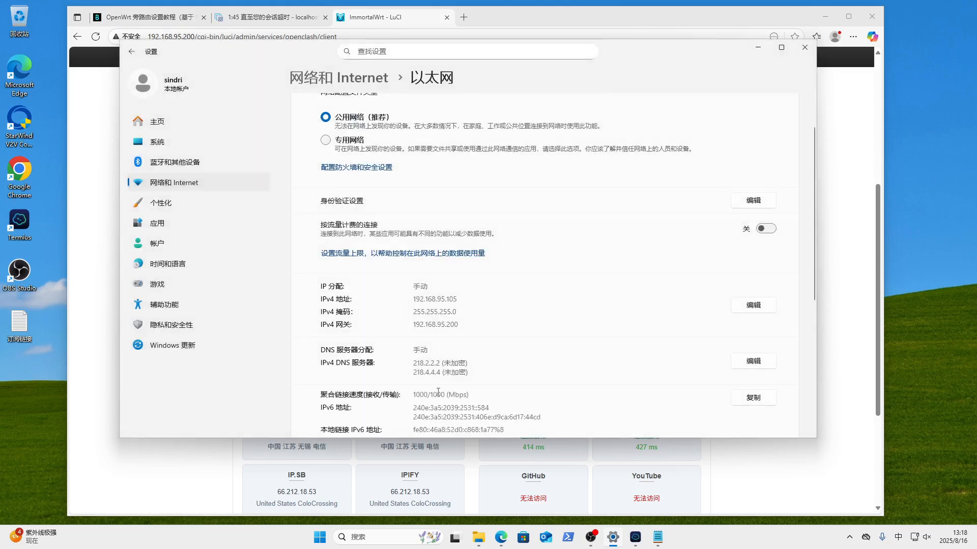
pyautogui.click(759, 51)
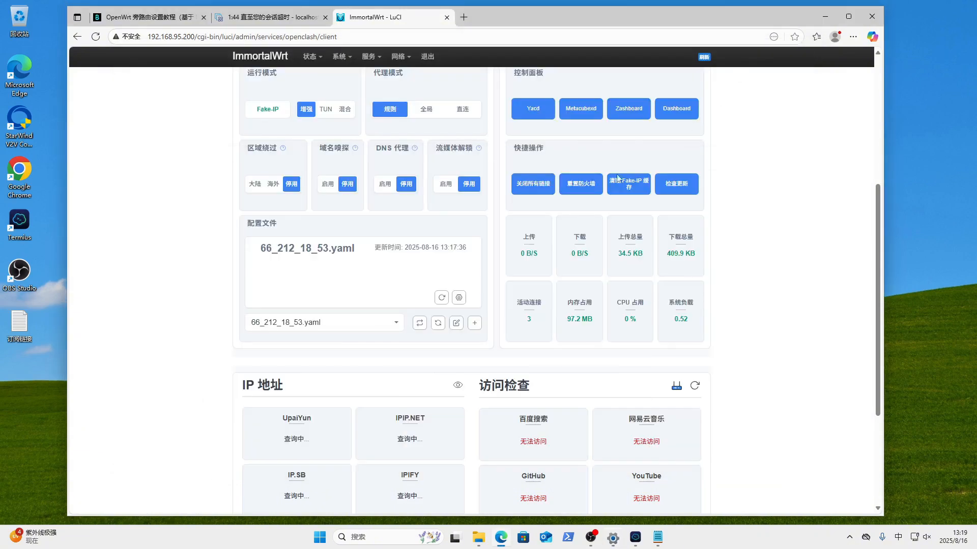
# - Load google.com in a new tab and confirm it opens through the side router
pyautogui.click(464, 18)
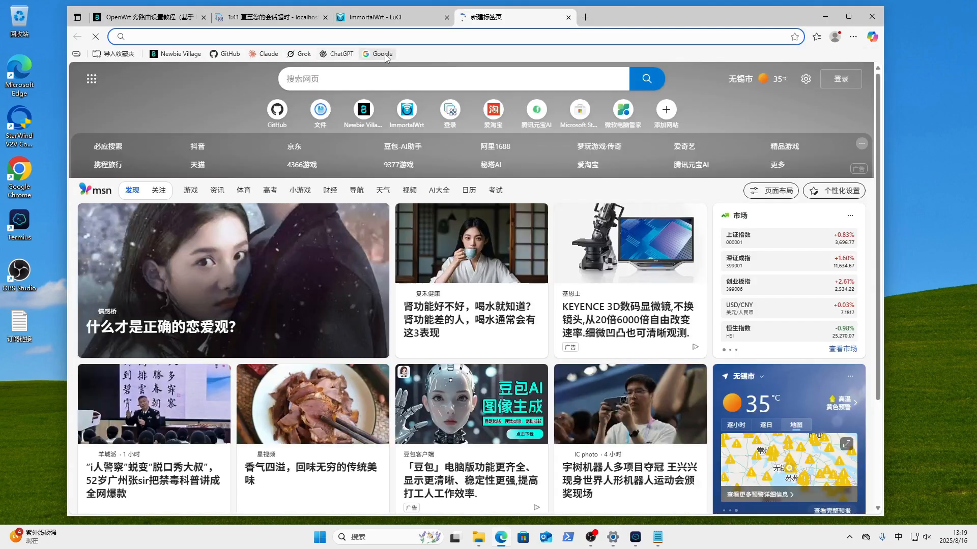
pyautogui.click(381, 54)
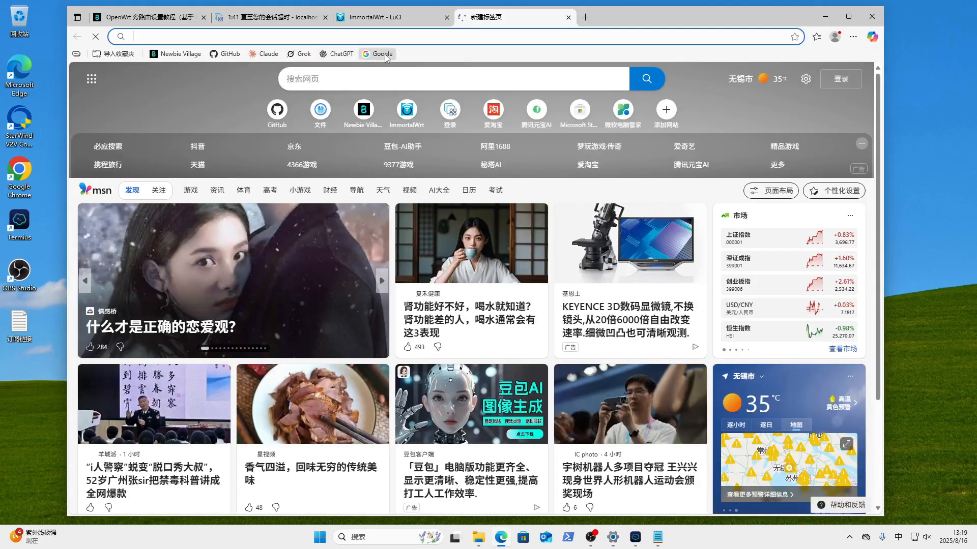
pyautogui.click(385, 18)
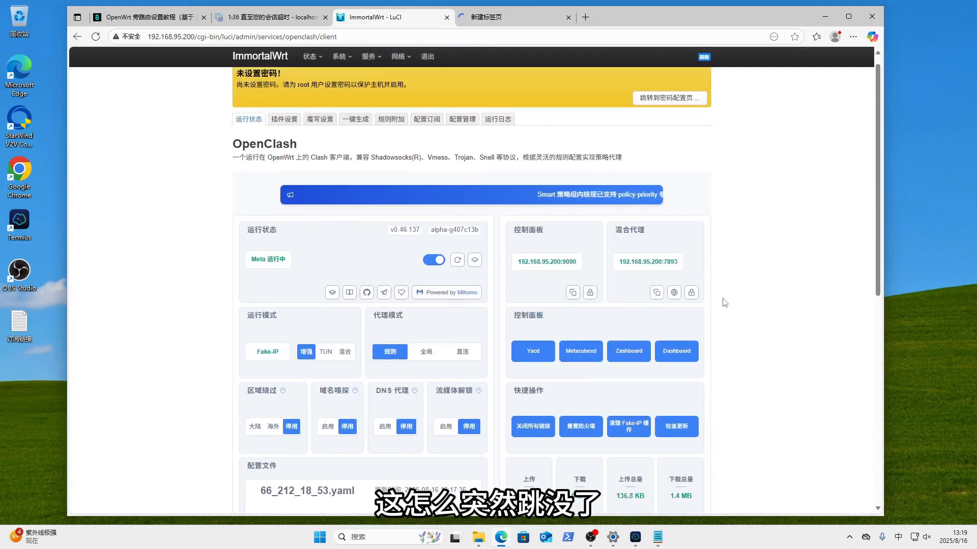
pyautogui.scroll(-5, 724, 302)
pyautogui.scroll(-2, 724, 303)
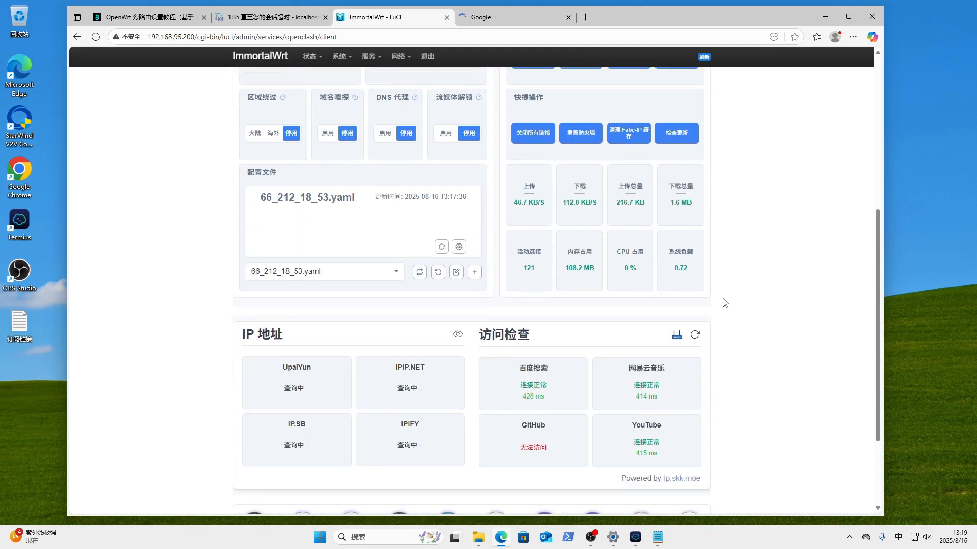
pyautogui.click(502, 19)
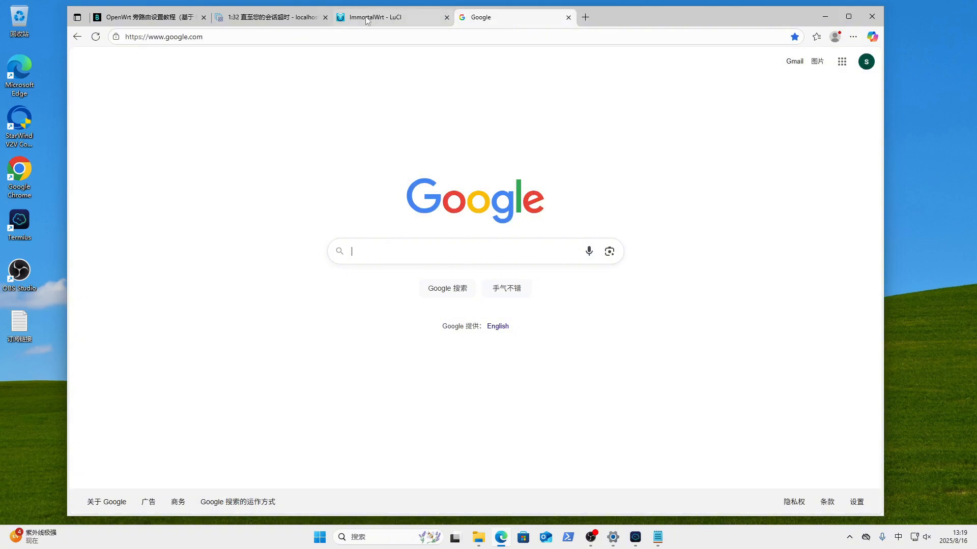
# - Peek at the hidden taskbar tray icons, then close the list
pyautogui.moveTo(367, 20)
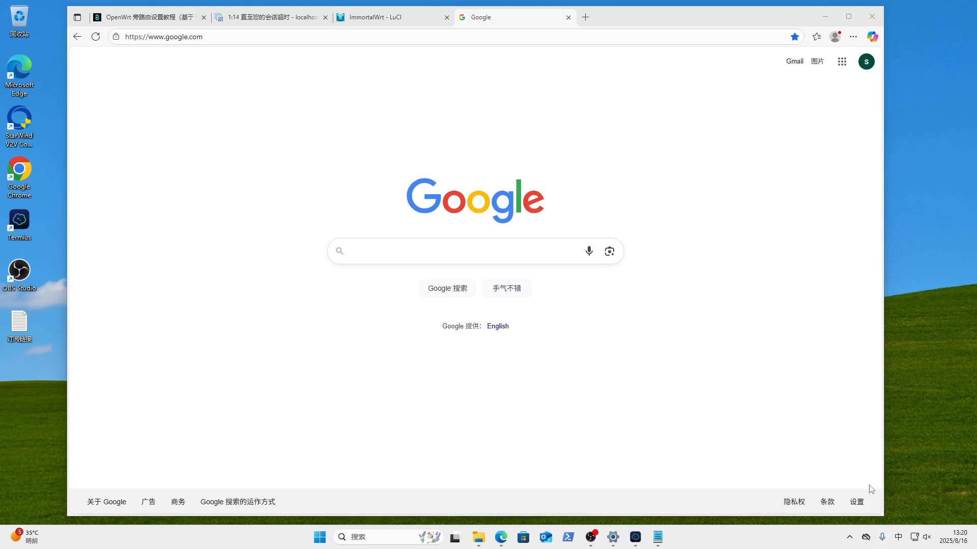
pyautogui.click(849, 537)
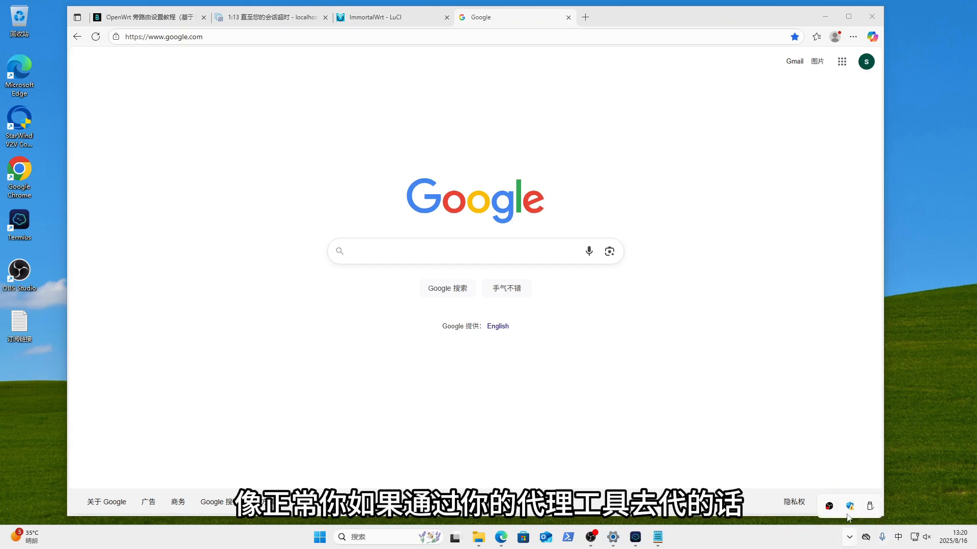
pyautogui.click(816, 545)
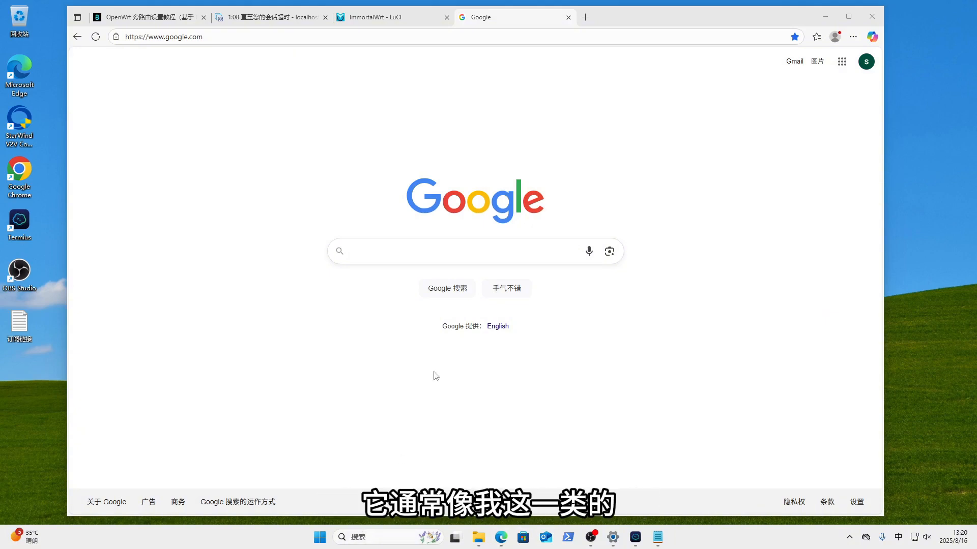
pyautogui.click(635, 537)
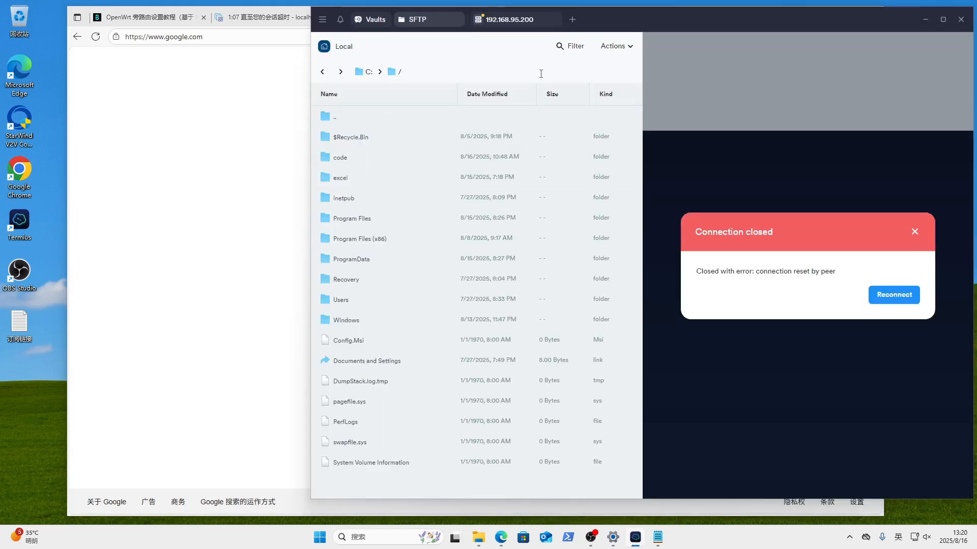
pyautogui.moveTo(694, 27); pyautogui.dragTo(521, 33)
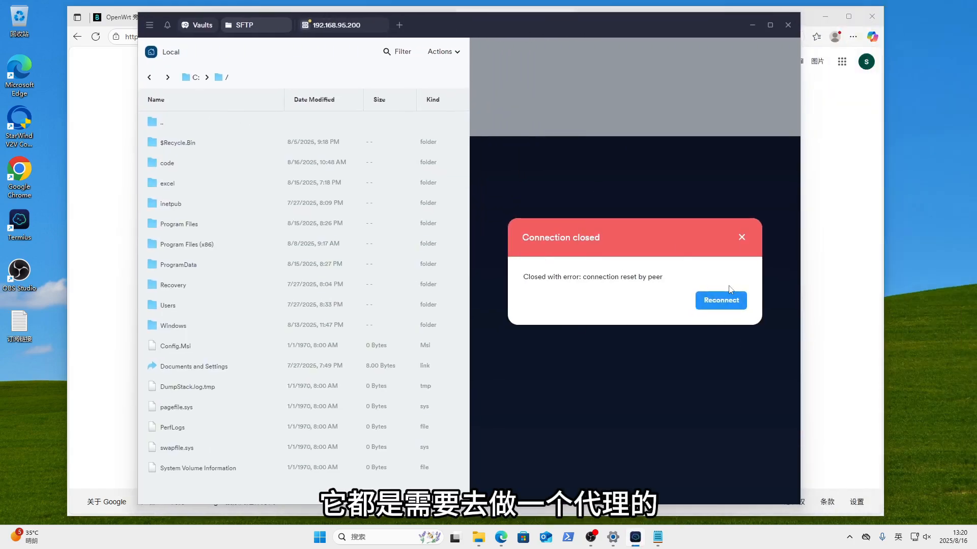
pyautogui.click(742, 238)
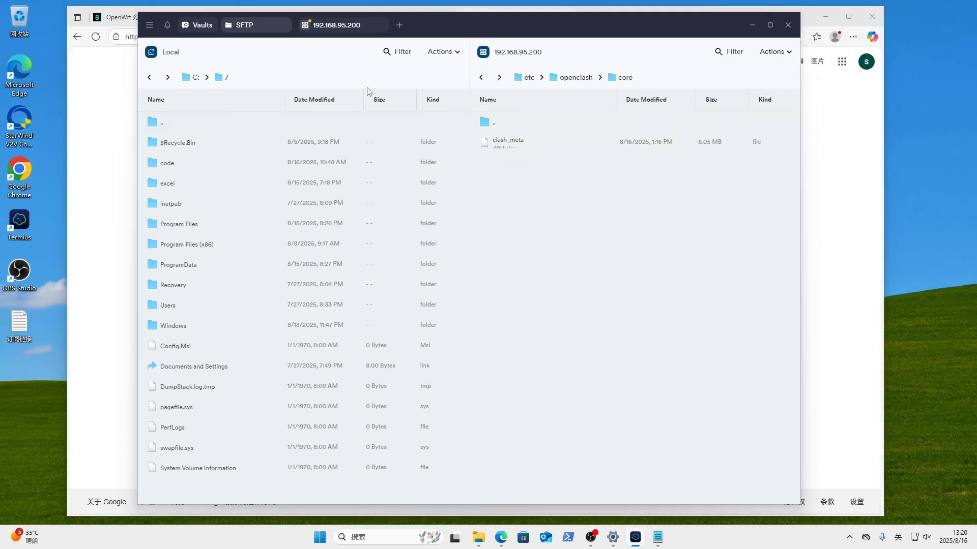
pyautogui.click(199, 25)
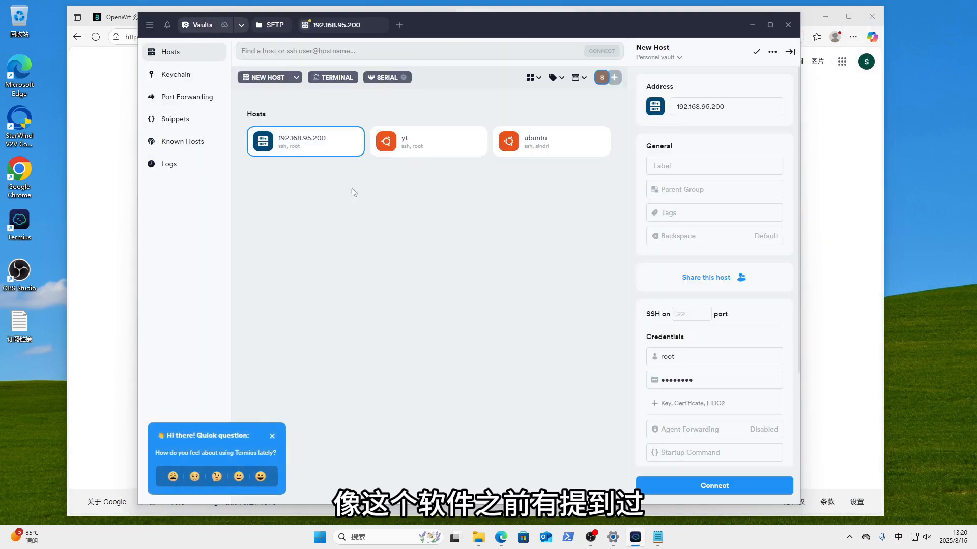
pyautogui.scroll(-3, 735, 377)
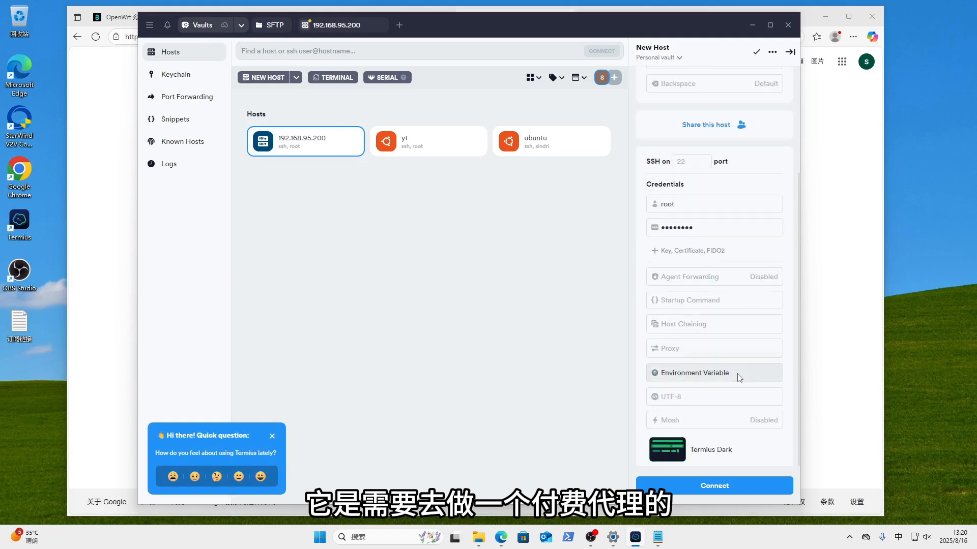
pyautogui.scroll(-1, 739, 377)
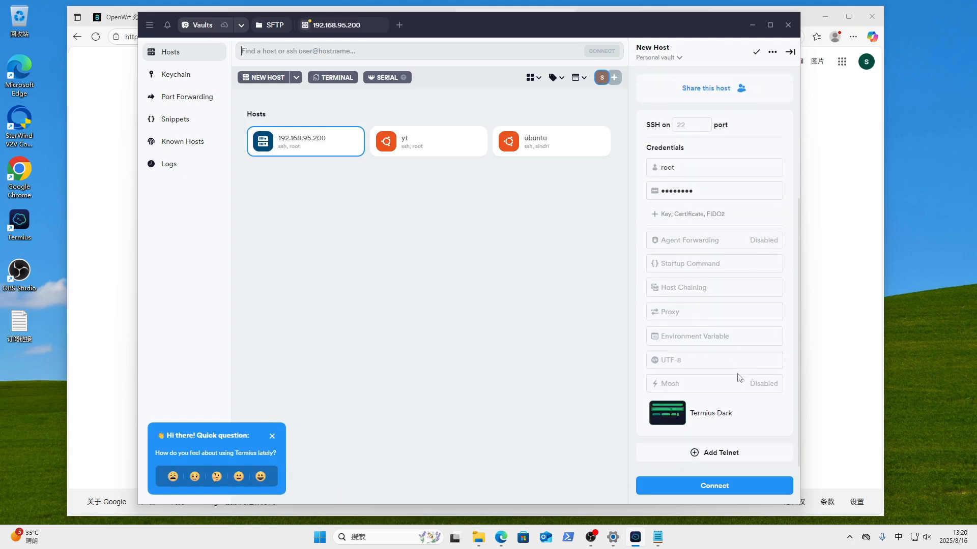
pyautogui.click(677, 311)
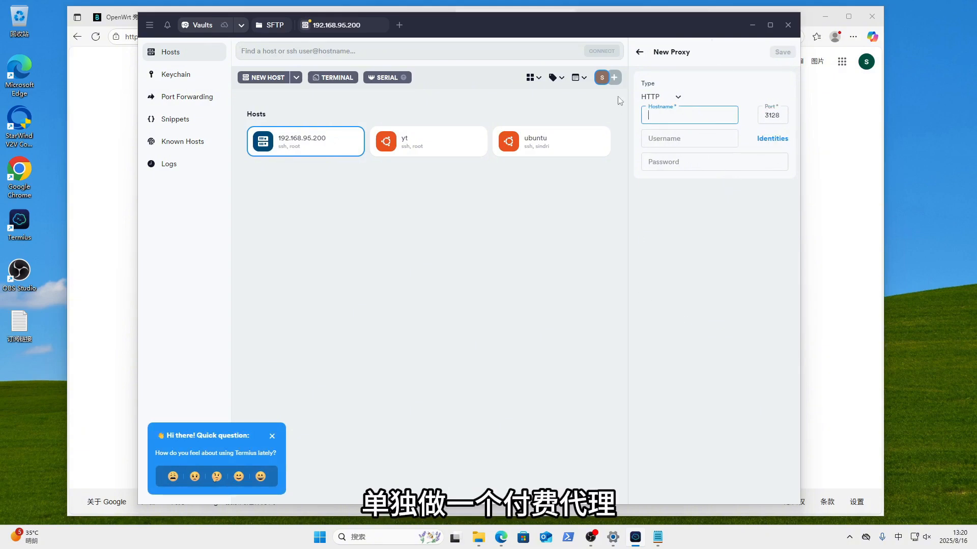
pyautogui.click(640, 52)
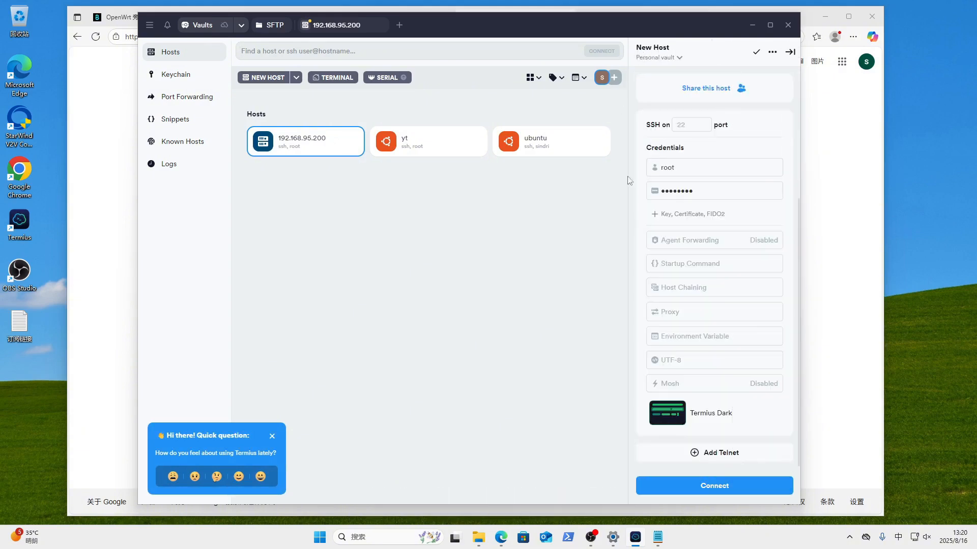
pyautogui.click(574, 217)
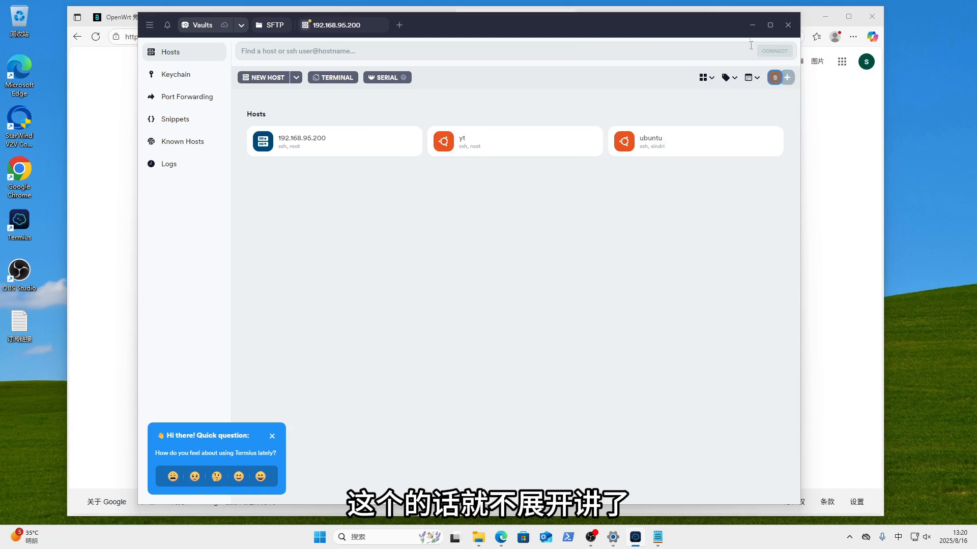
# - Bring the OpenWrt side-router tutorial tab forward and scroll through it back to the top
pyautogui.click(752, 25)
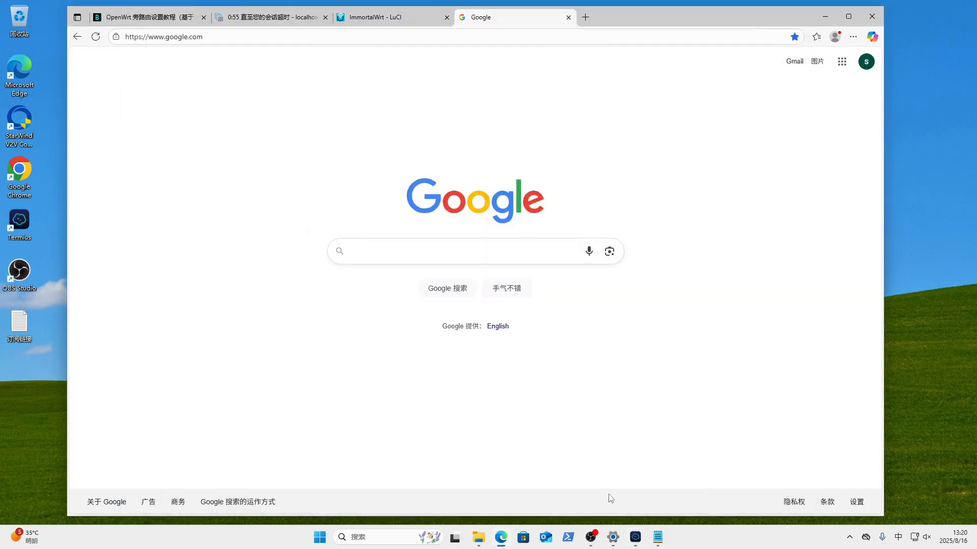
pyautogui.click(151, 20)
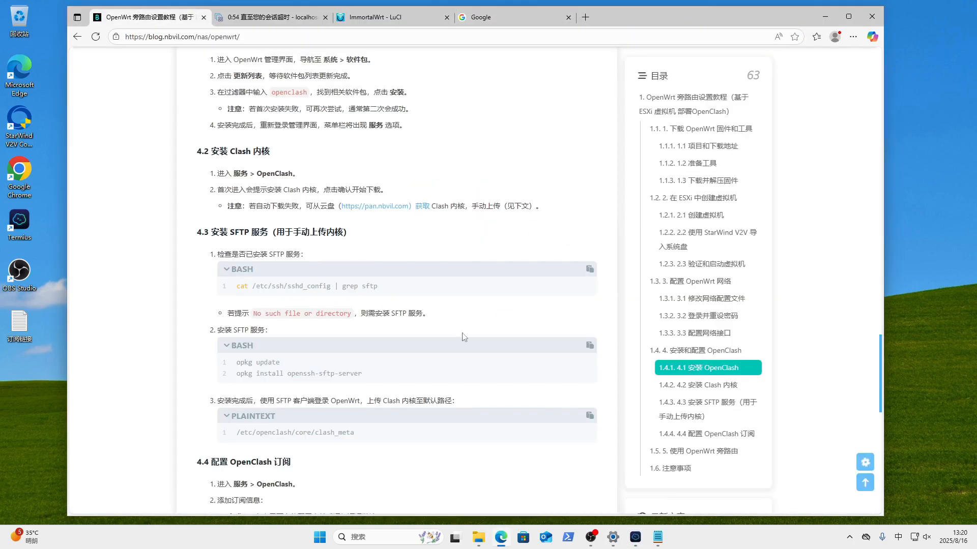
pyautogui.scroll(-10, 463, 333)
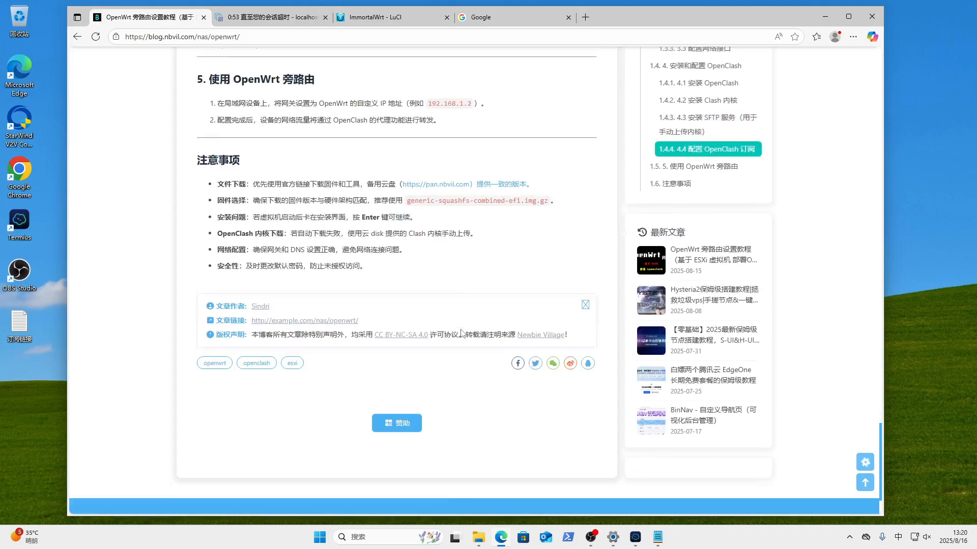
pyautogui.scroll(8, 462, 333)
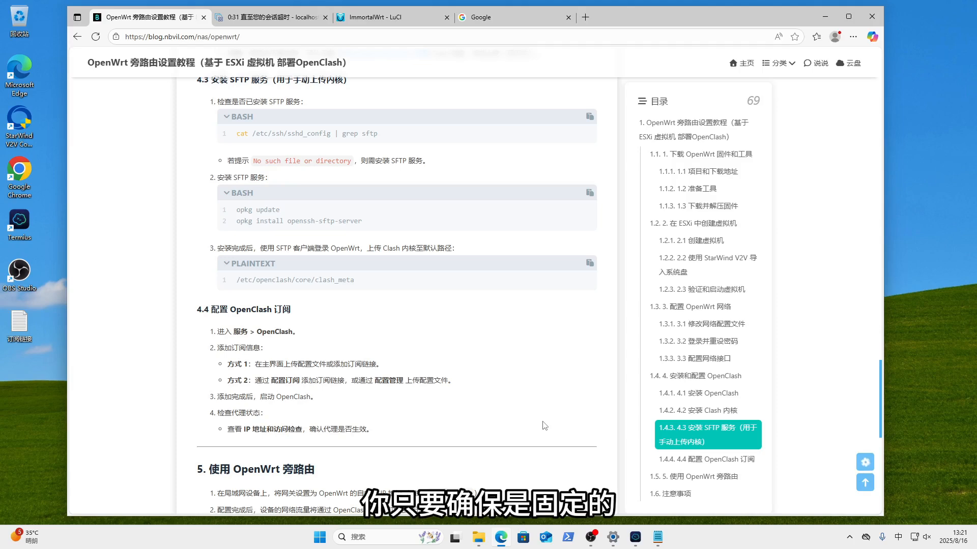
pyautogui.scroll(-2, 544, 425)
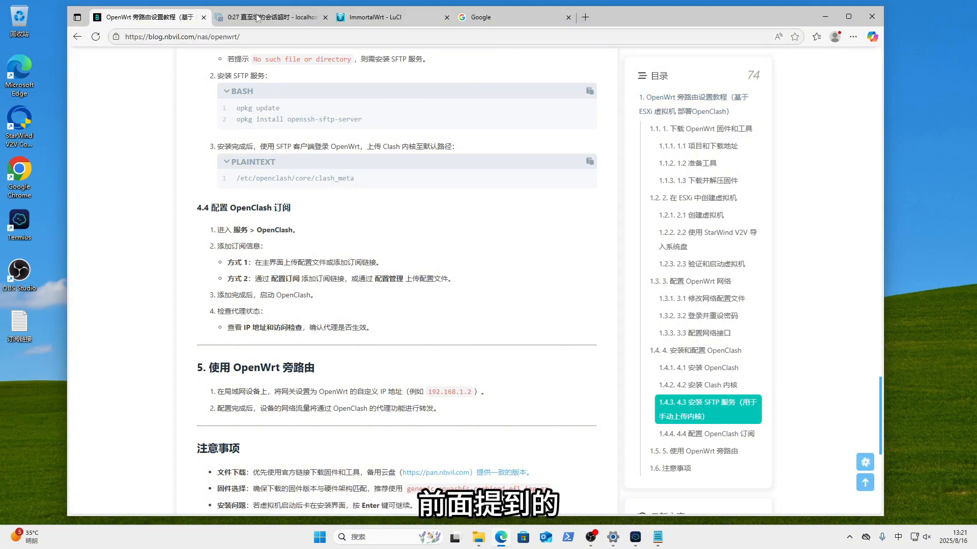
pyautogui.scroll(20, 350, 232)
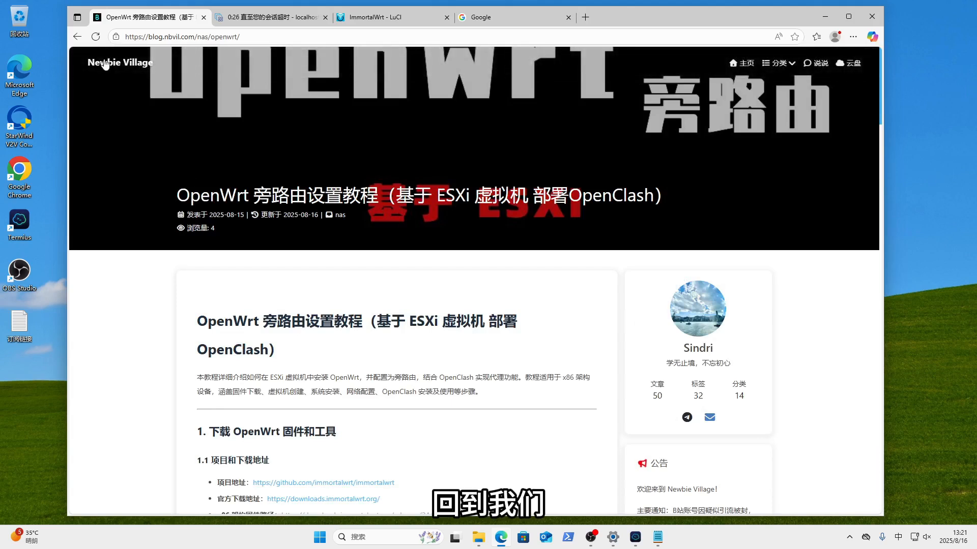
# - Open the S-UI & H-UI node tutorial from the blog's home page and dismiss the advert
pyautogui.click(105, 63)
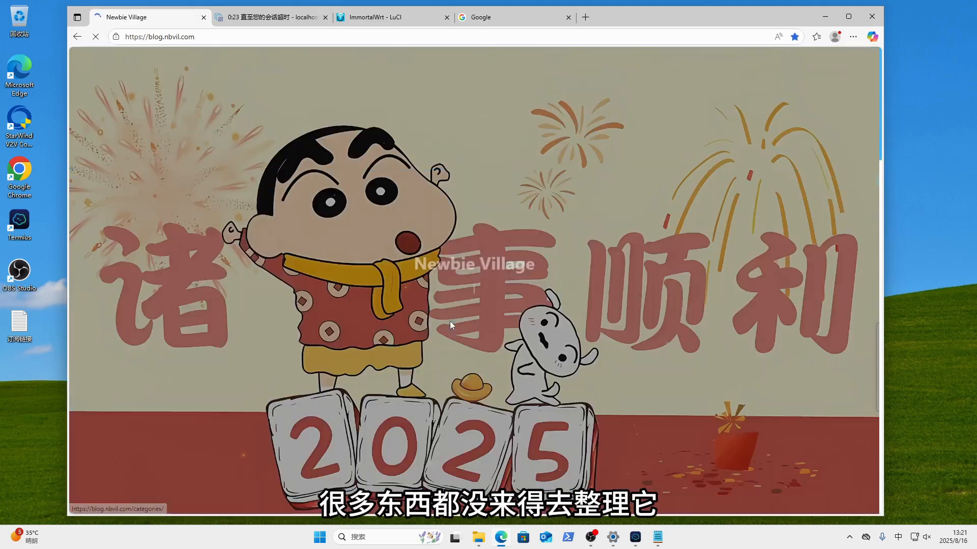
pyautogui.scroll(-10, 499, 360)
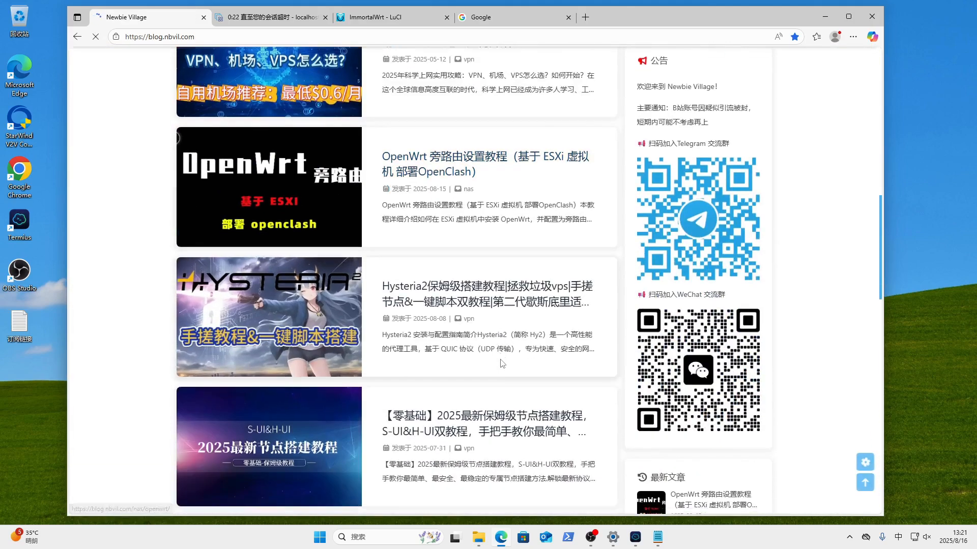
pyautogui.scroll(-3, 502, 363)
pyautogui.click(465, 290)
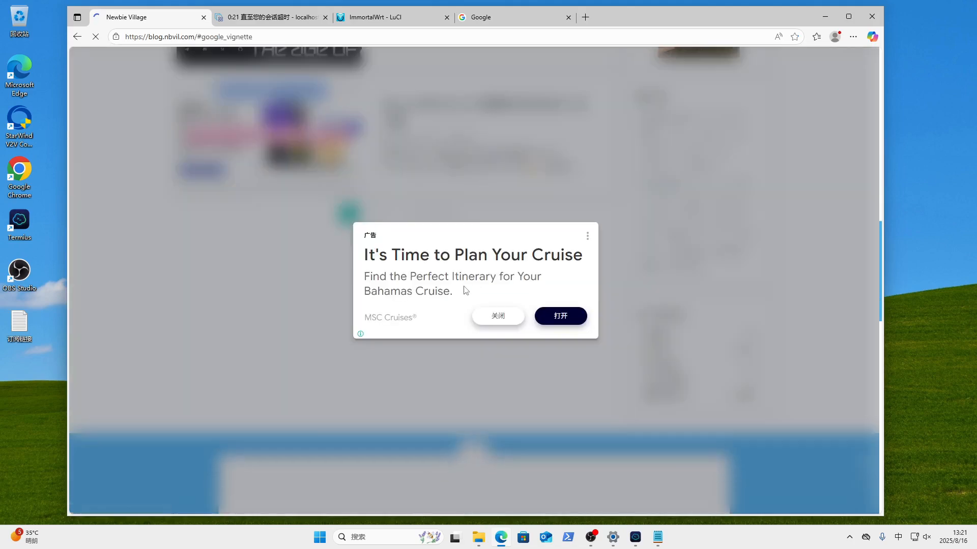
pyautogui.click(486, 317)
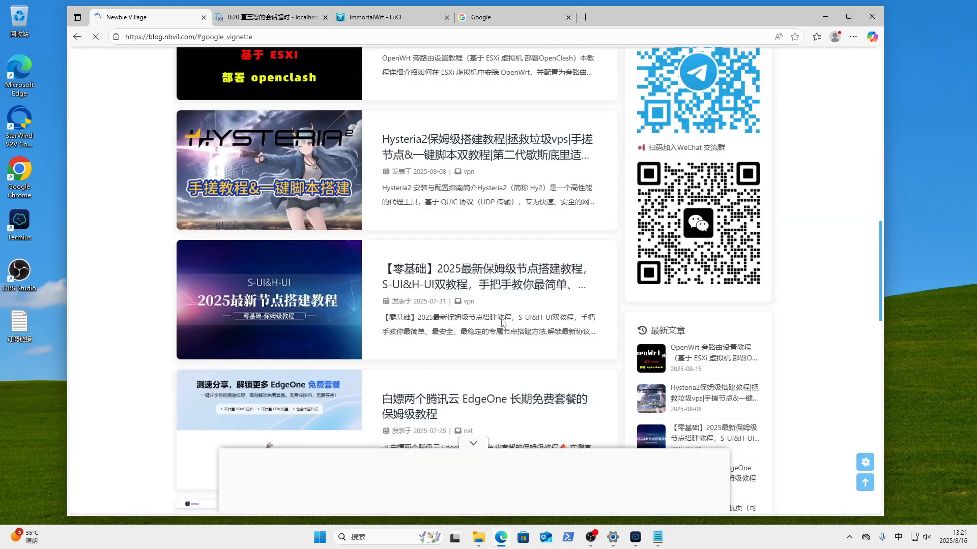
# - Open the article's PickVPS link in a new tab and return to the tutorial
pyautogui.scroll(-6, 488, 322)
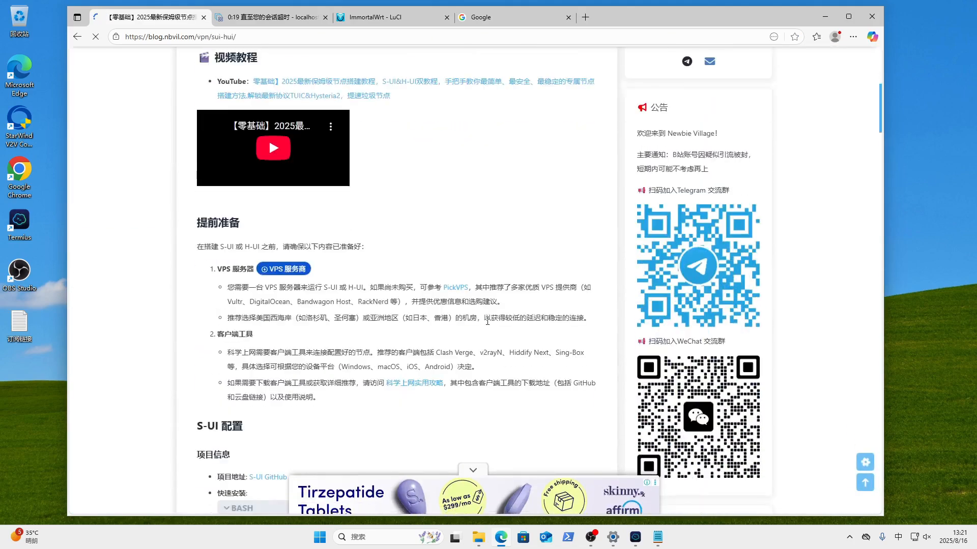
pyautogui.scroll(-3, 488, 322)
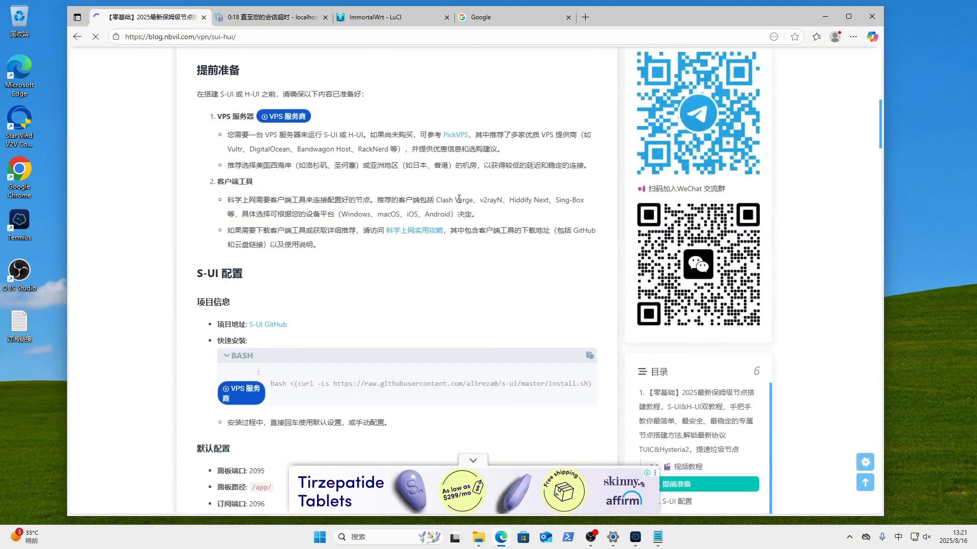
pyautogui.click(458, 135)
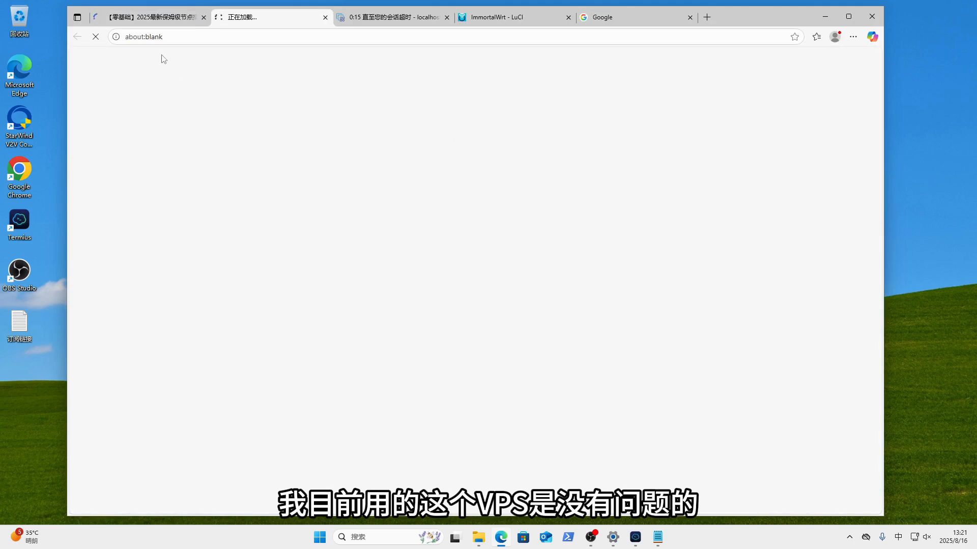
pyautogui.click(144, 19)
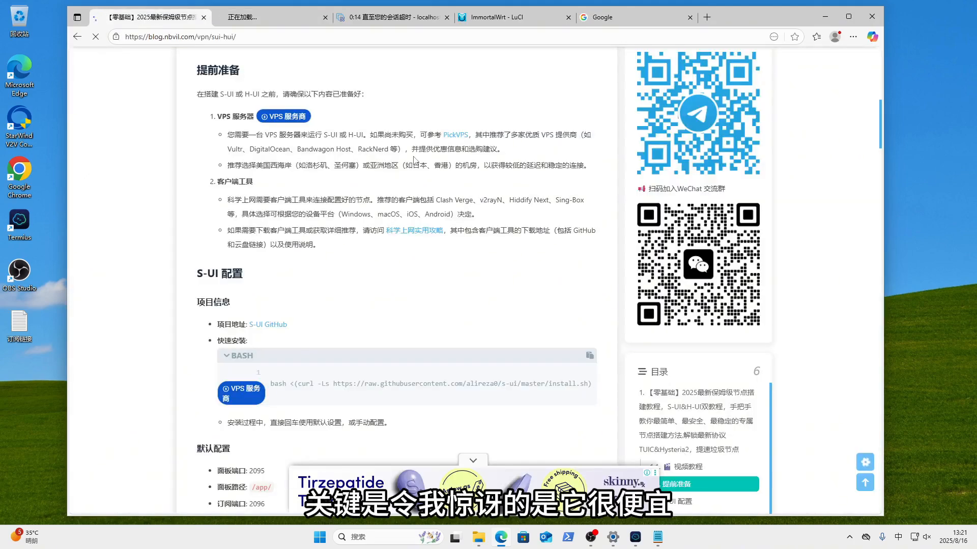
pyautogui.click(278, 21)
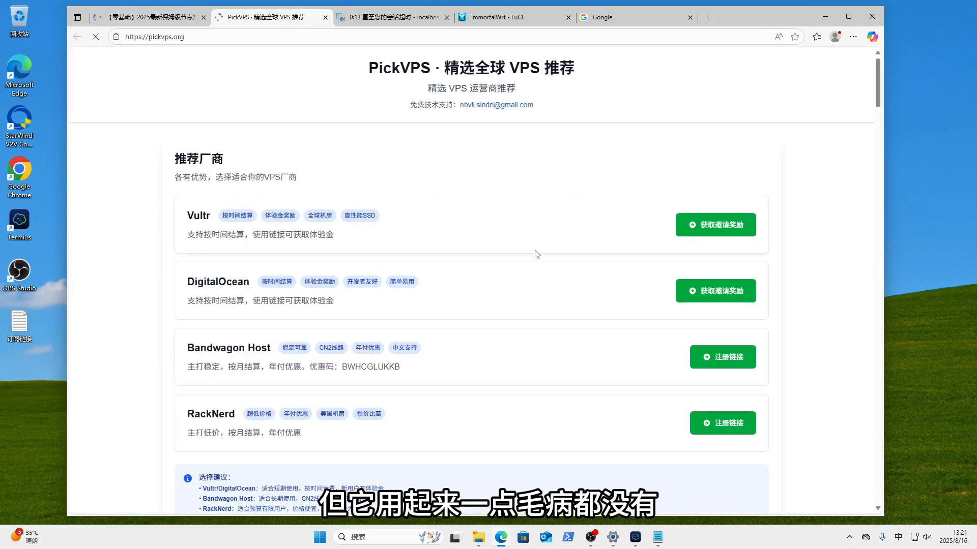
pyautogui.scroll(-3, 430, 350)
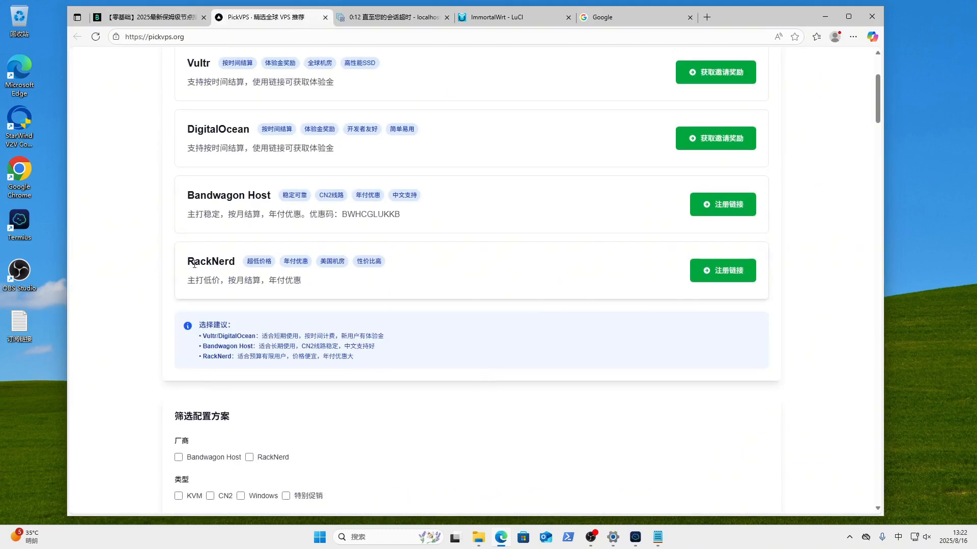
pyautogui.moveTo(188, 260); pyautogui.dragTo(235, 262)
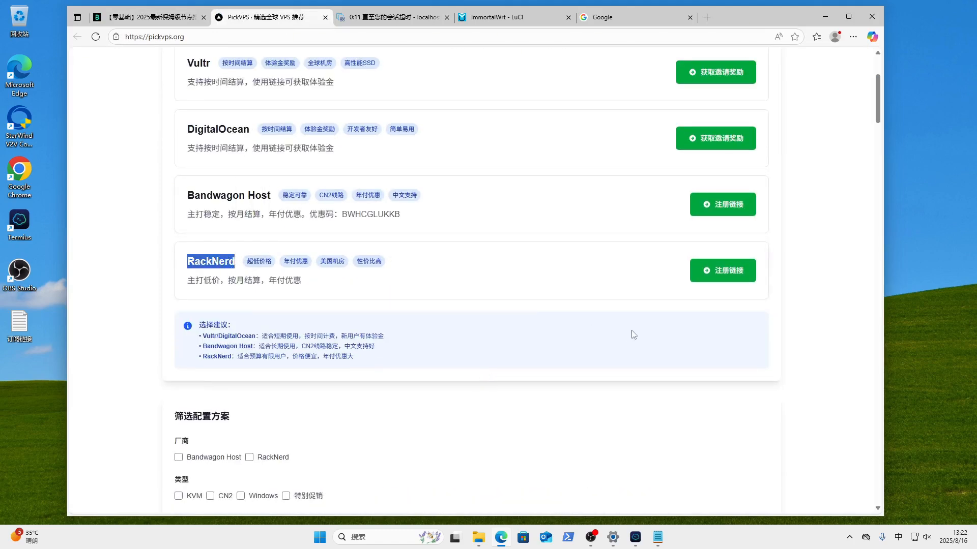
pyautogui.scroll(-3, 651, 368)
pyautogui.scroll(-2, 649, 366)
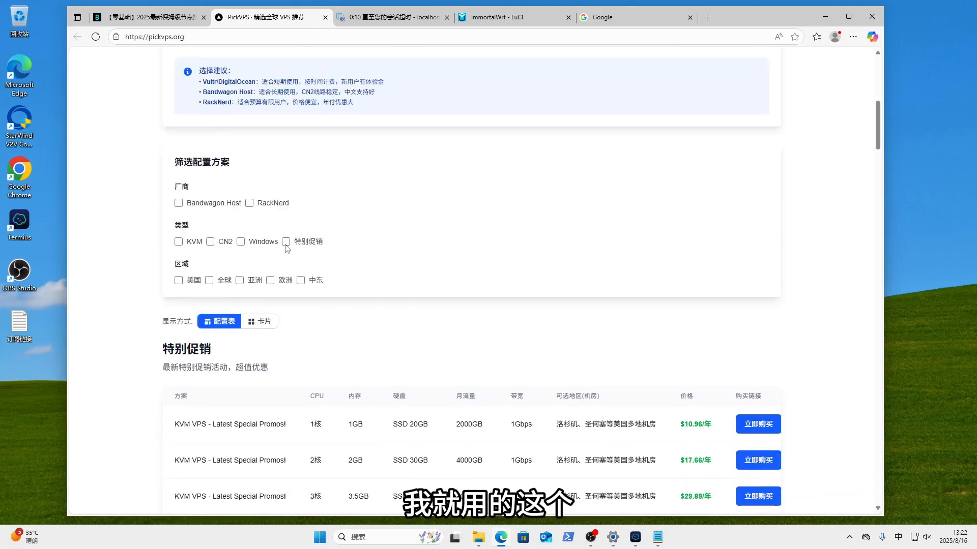
pyautogui.click(286, 241)
pyautogui.scroll(-2, 487, 346)
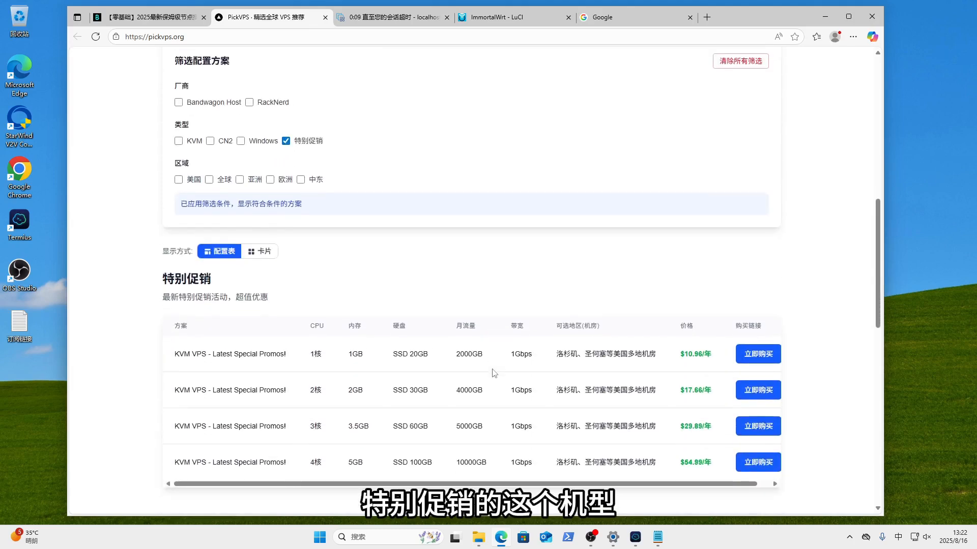
pyautogui.moveTo(172, 355); pyautogui.dragTo(714, 363)
pyautogui.click(636, 307)
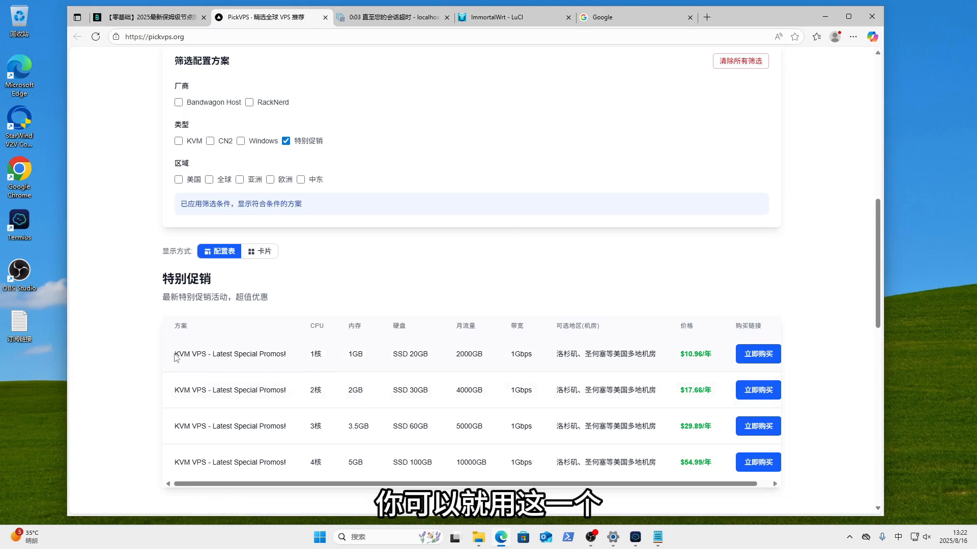
pyautogui.moveTo(175, 356); pyautogui.dragTo(718, 358)
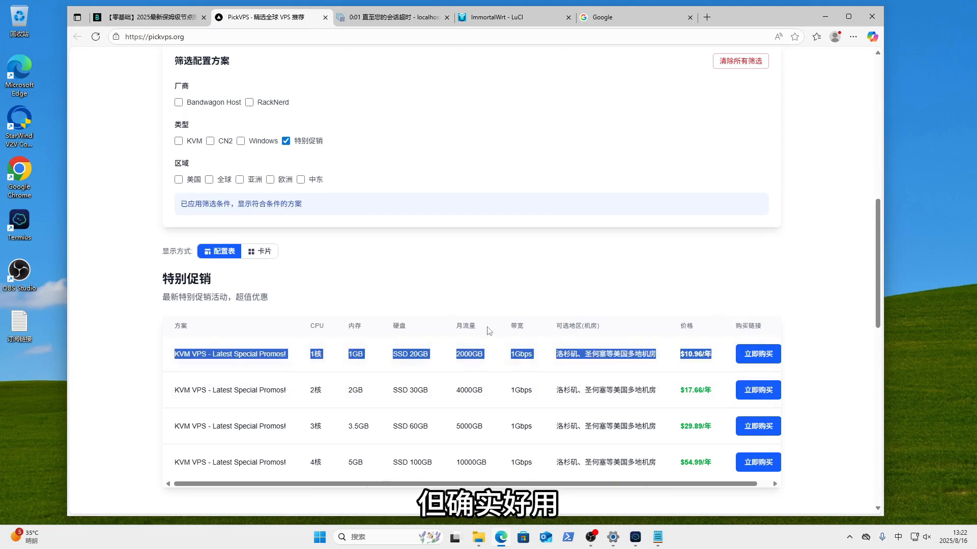
pyautogui.scroll(4, 488, 331)
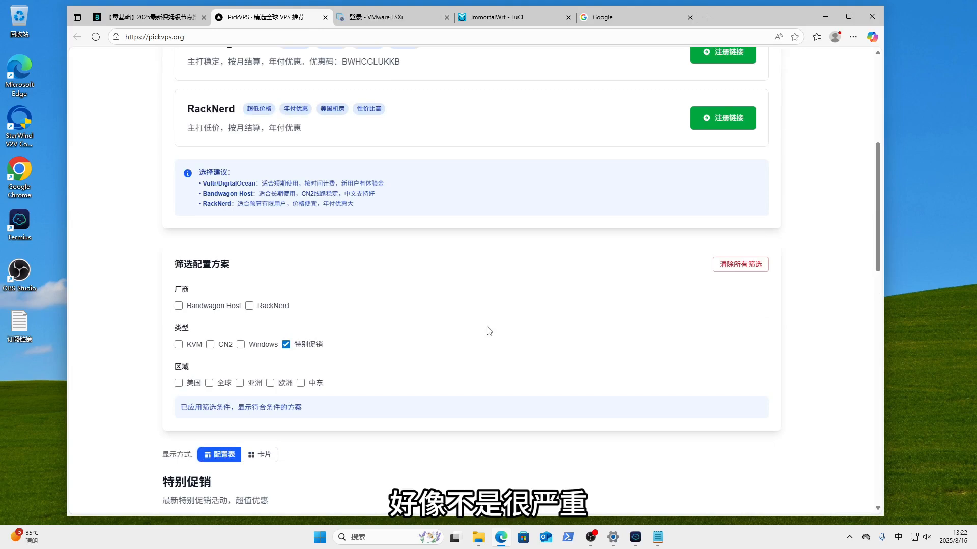
pyautogui.scroll(4, 486, 328)
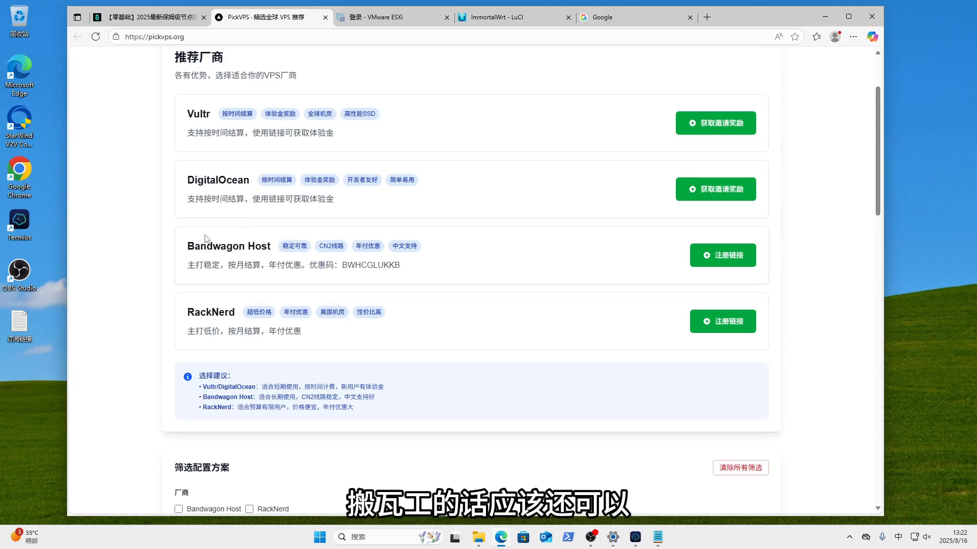
pyautogui.scroll(-7, 625, 316)
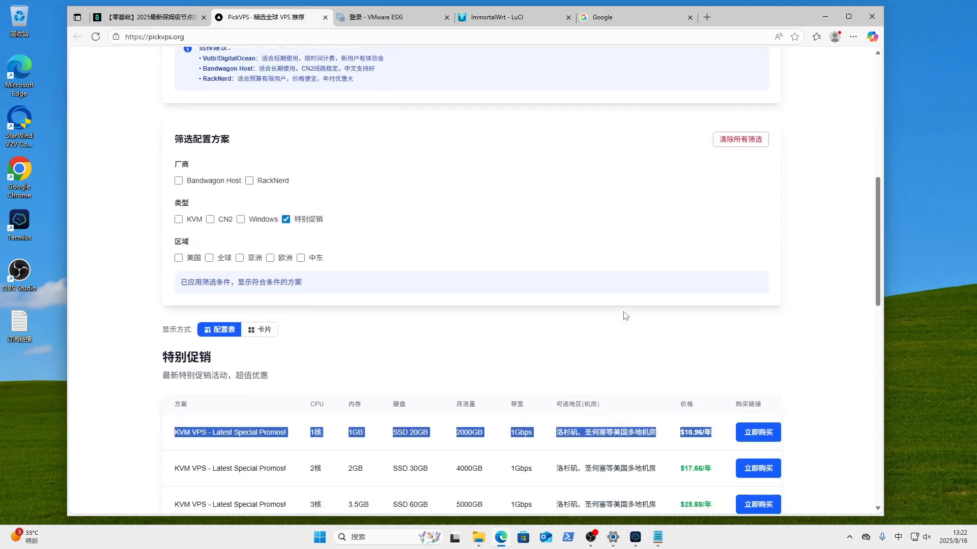
pyautogui.scroll(-3, 626, 315)
pyautogui.scroll(4, 625, 315)
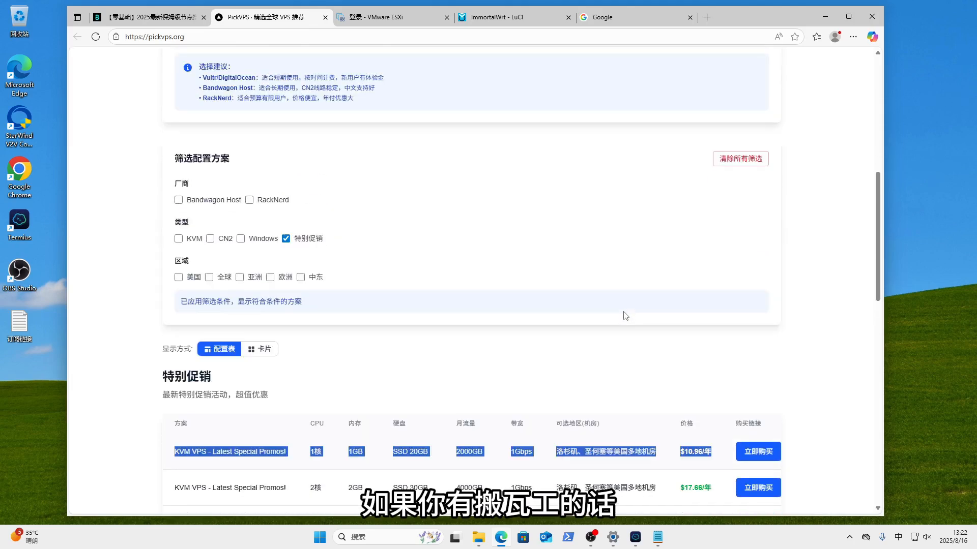
pyautogui.scroll(-1, 625, 316)
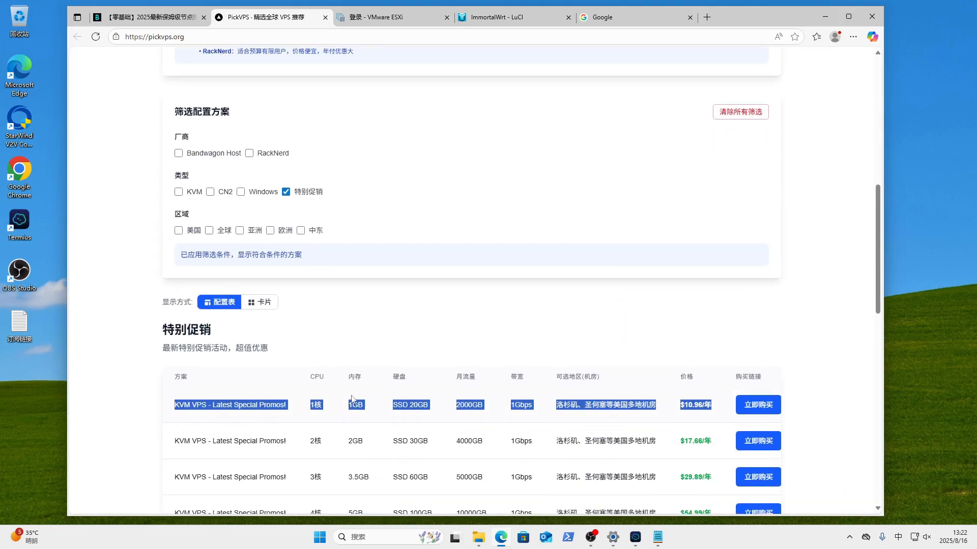
pyautogui.click(321, 405)
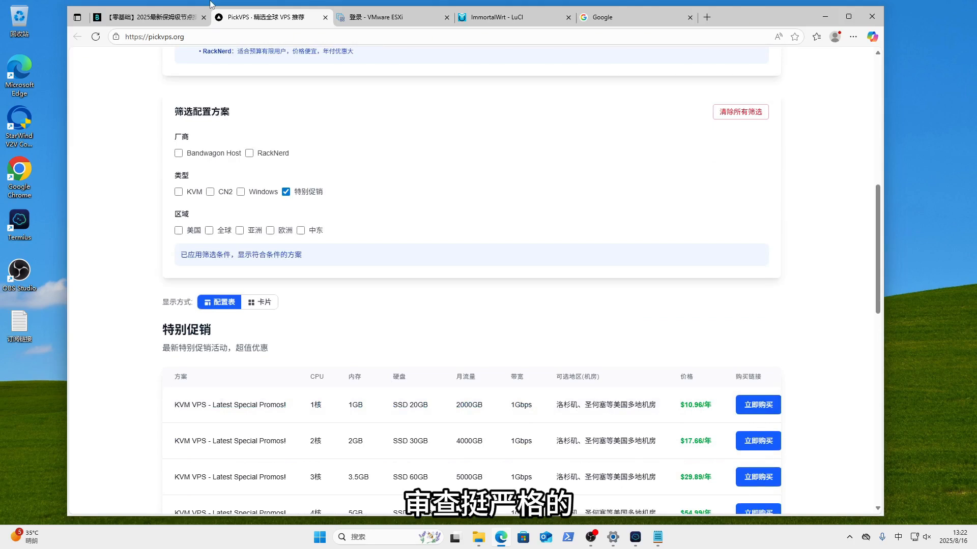
pyautogui.moveTo(152, 20)
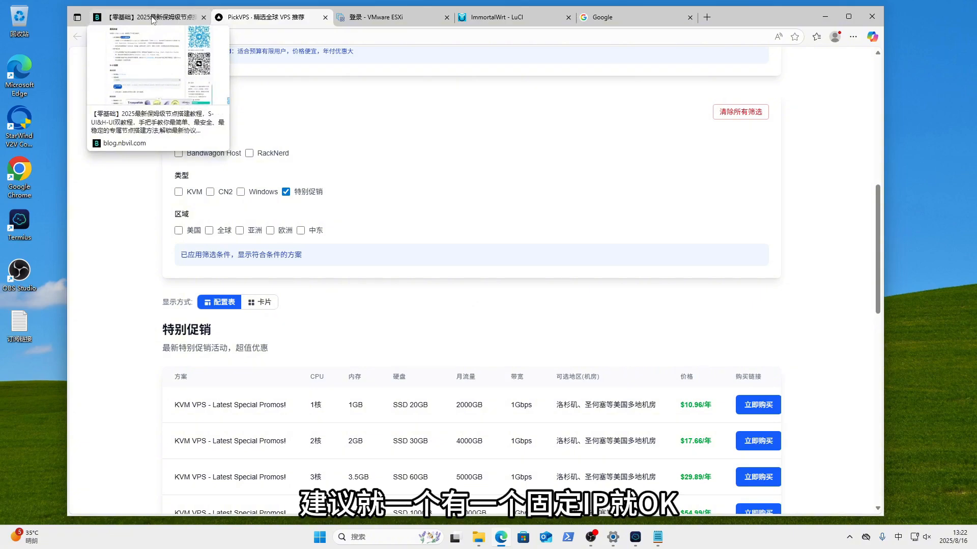
# - Reload the blog tab with F5 and open the OpenWrt 旁路由设置教程 post from the list
pyautogui.click(153, 20)
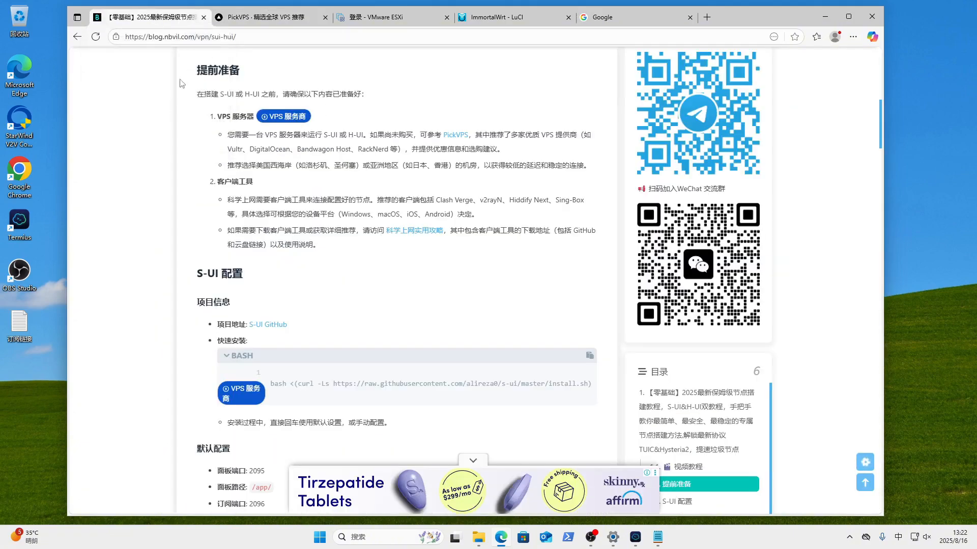
pyautogui.scroll(3, 277, 189)
pyautogui.press('F5')
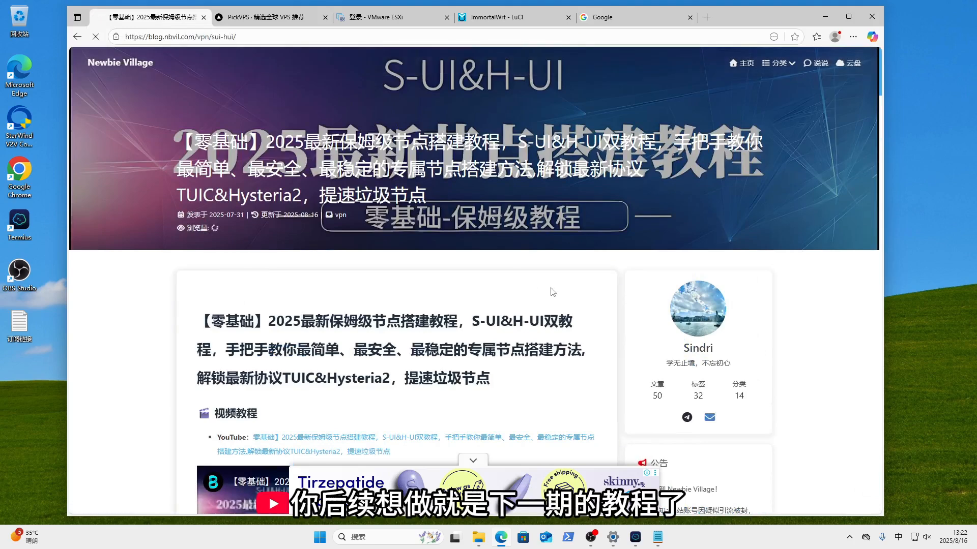
pyautogui.scroll(-15, 551, 288)
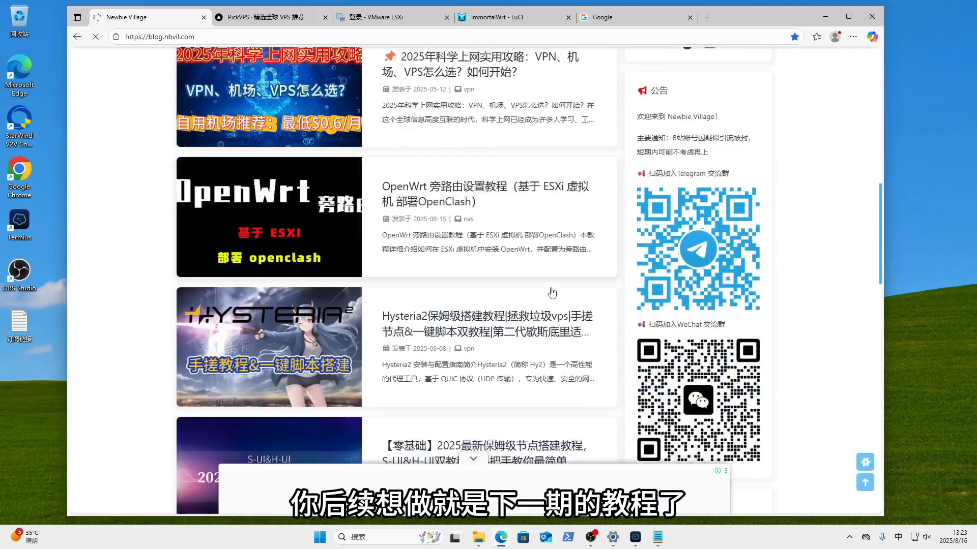
pyautogui.scroll(-1, 514, 281)
pyautogui.scroll(3, 529, 269)
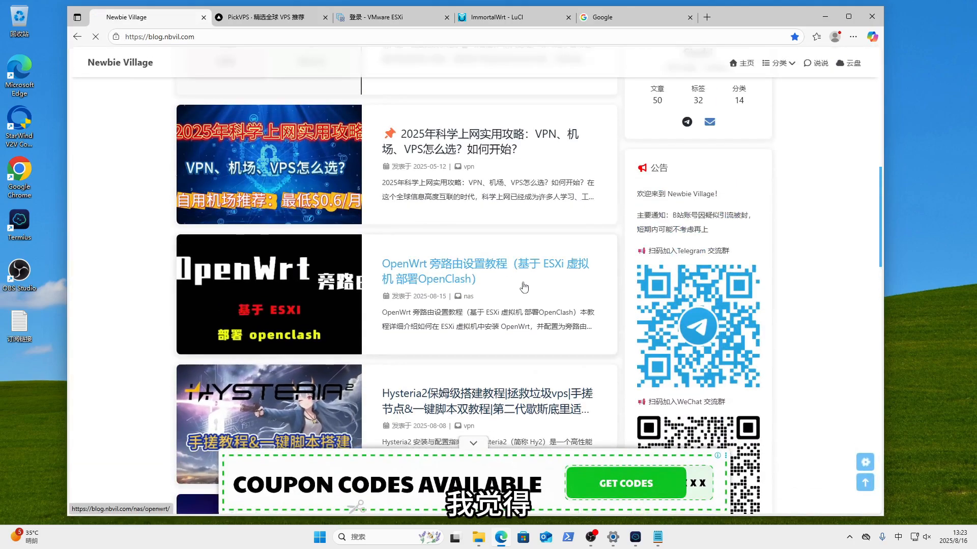
pyautogui.click(528, 269)
# - Scroll through the OpenWrt side-router (ESXi + OpenClash) tutorial article
pyautogui.scroll(-20, 537, 298)
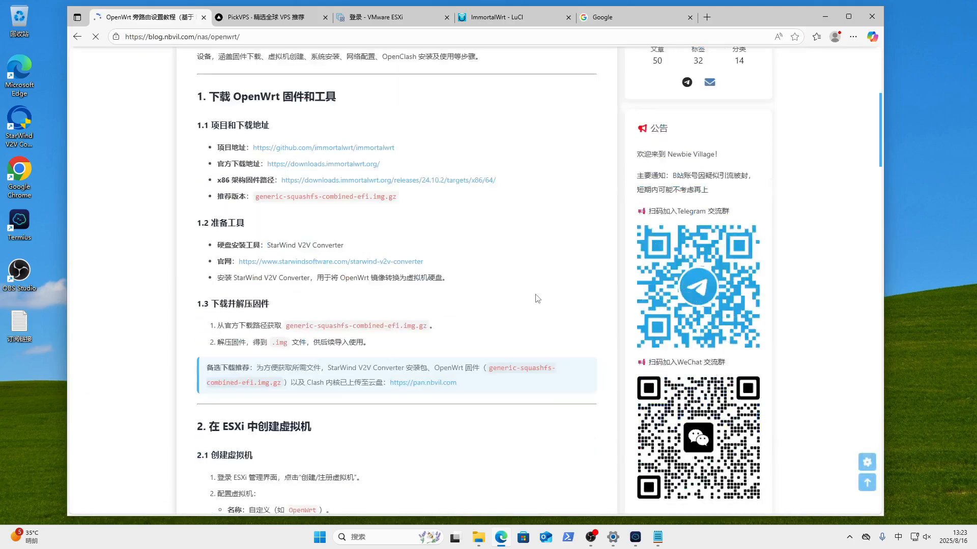
pyautogui.scroll(-20, 537, 298)
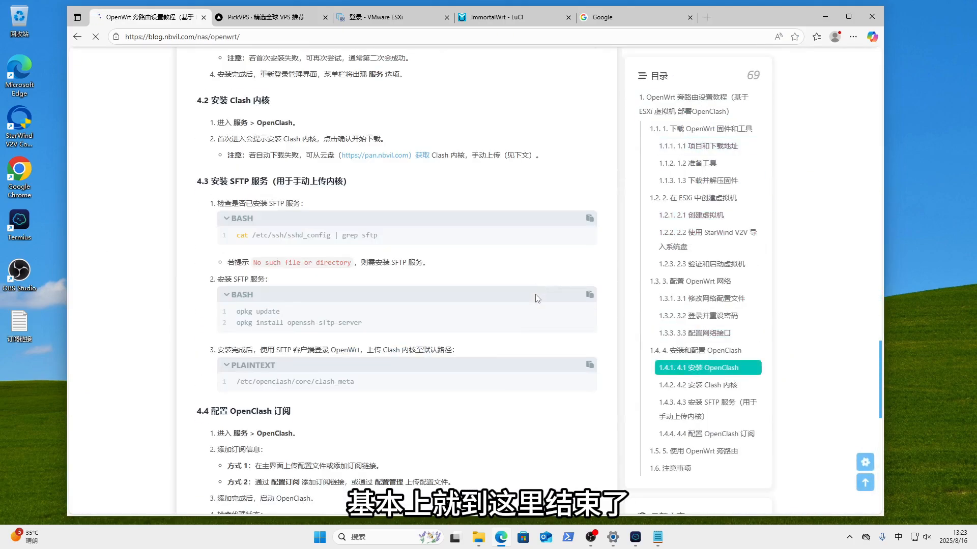
pyautogui.scroll(-4, 537, 299)
pyautogui.scroll(2, 537, 299)
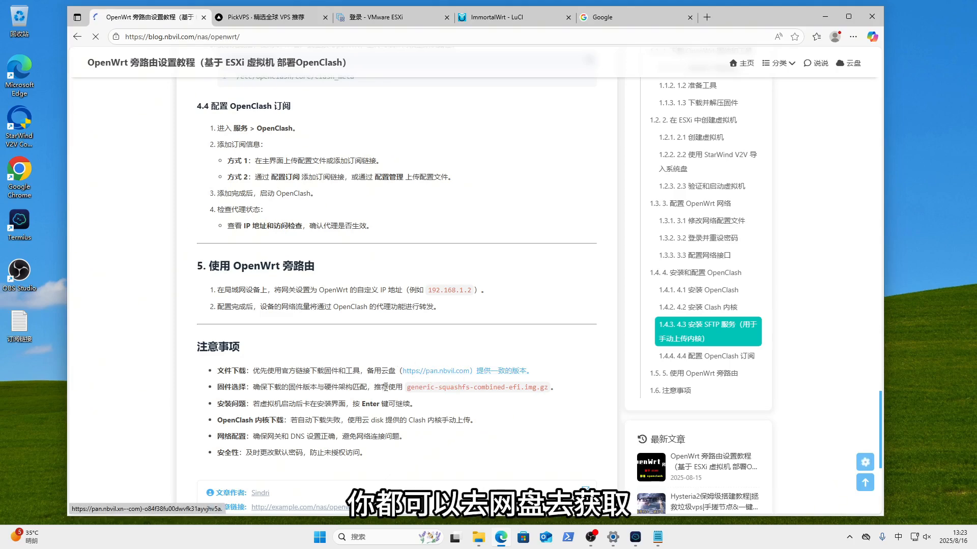
pyautogui.scroll(4, 426, 432)
pyautogui.scroll(15, 426, 432)
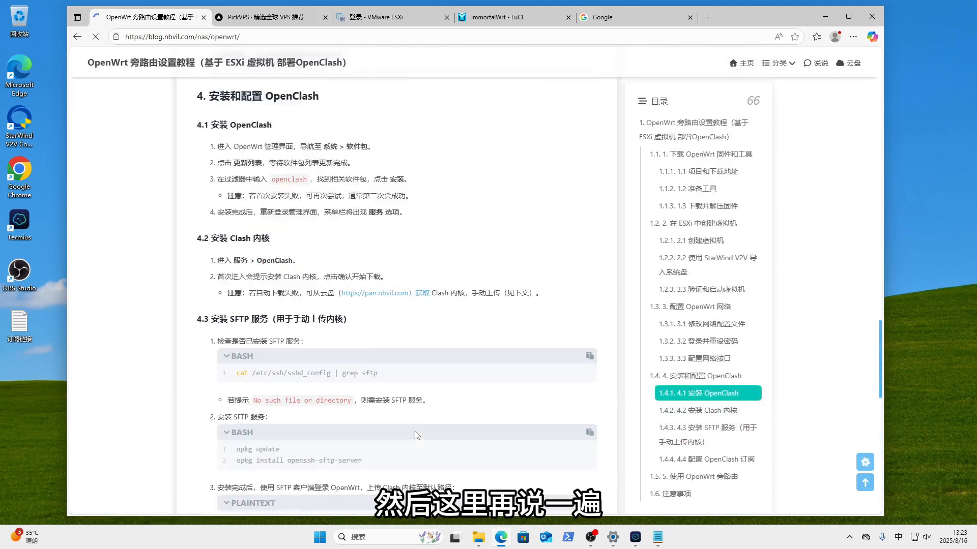
pyautogui.scroll(20, 415, 435)
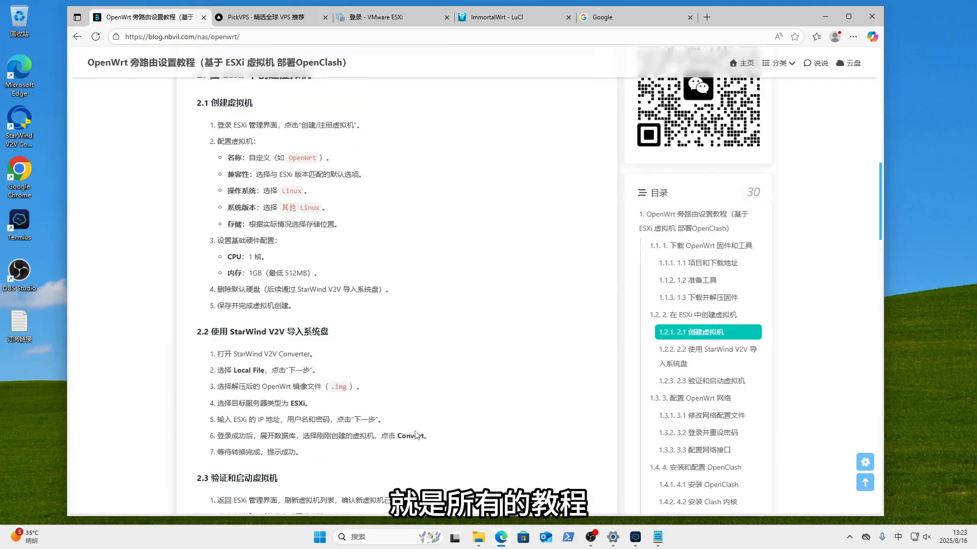
pyautogui.scroll(-1, 415, 435)
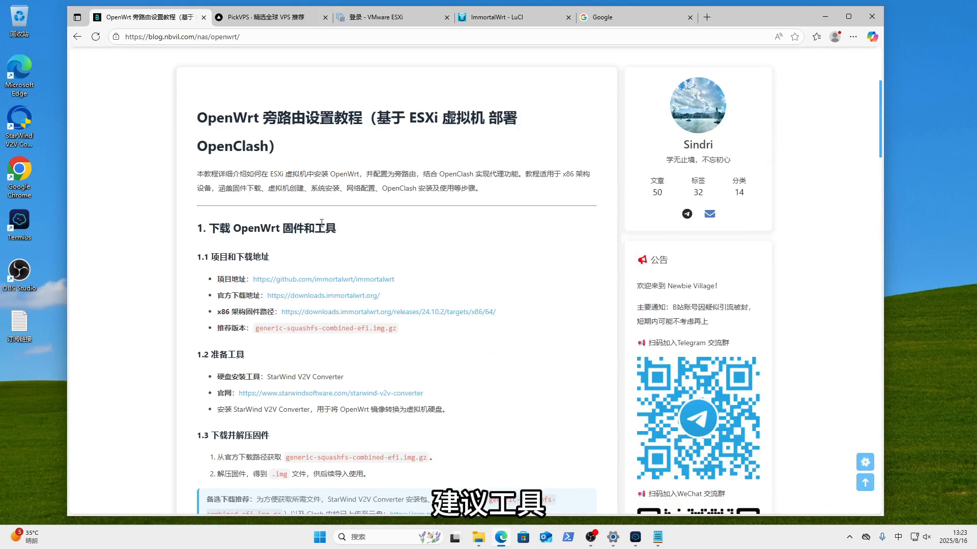
pyautogui.scroll(-2, 467, 410)
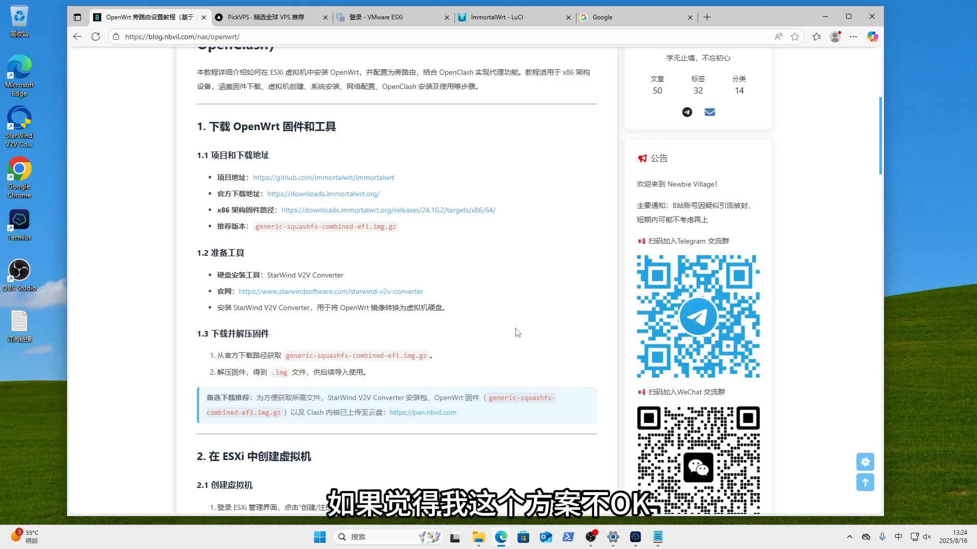
pyautogui.moveTo(219, 277); pyautogui.dragTo(450, 313)
pyautogui.click(533, 329)
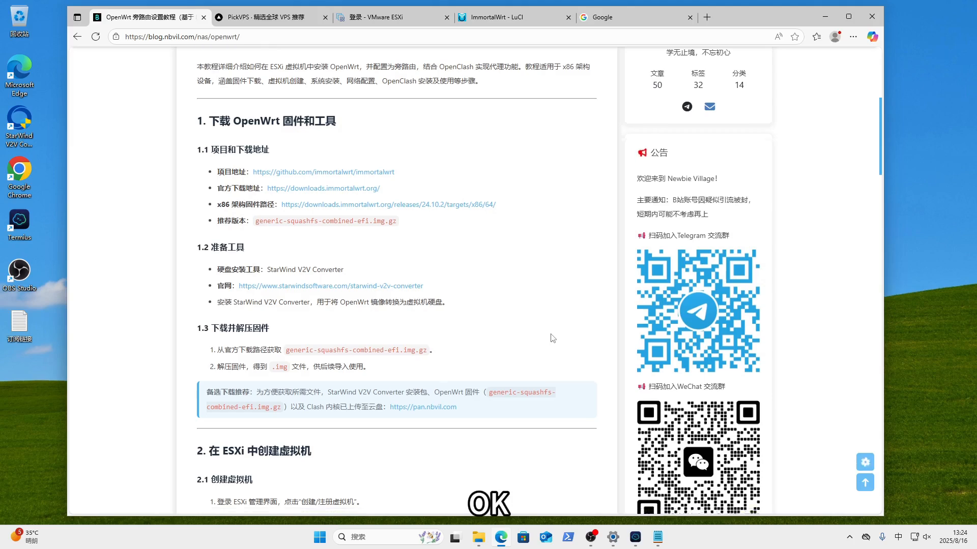
pyautogui.scroll(-1, 552, 338)
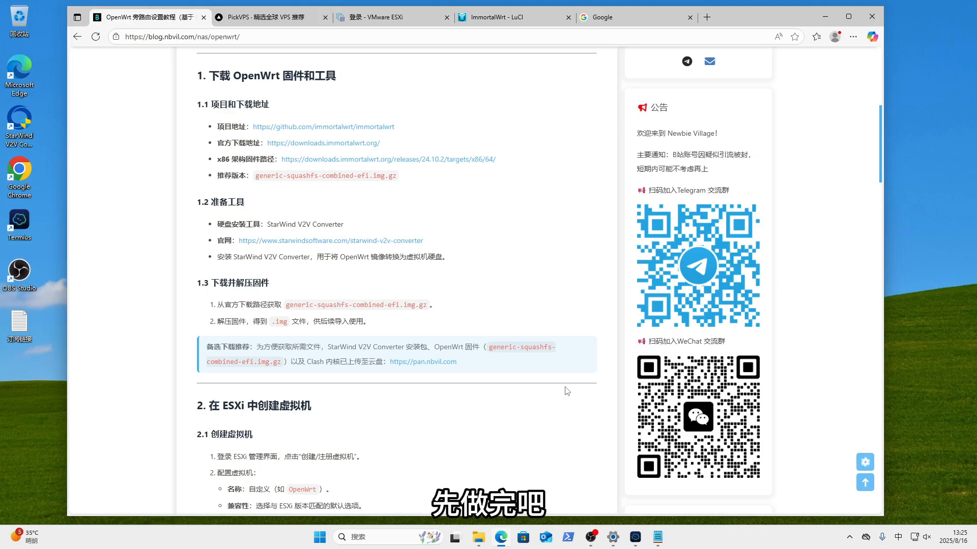
pyautogui.scroll(-4, 567, 390)
pyautogui.scroll(-12, 568, 390)
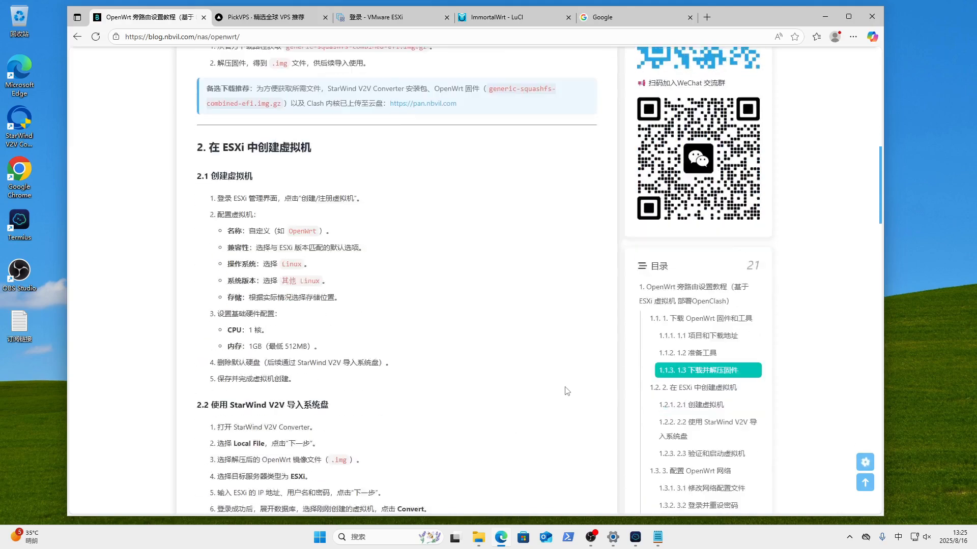
pyautogui.scroll(-15, 567, 391)
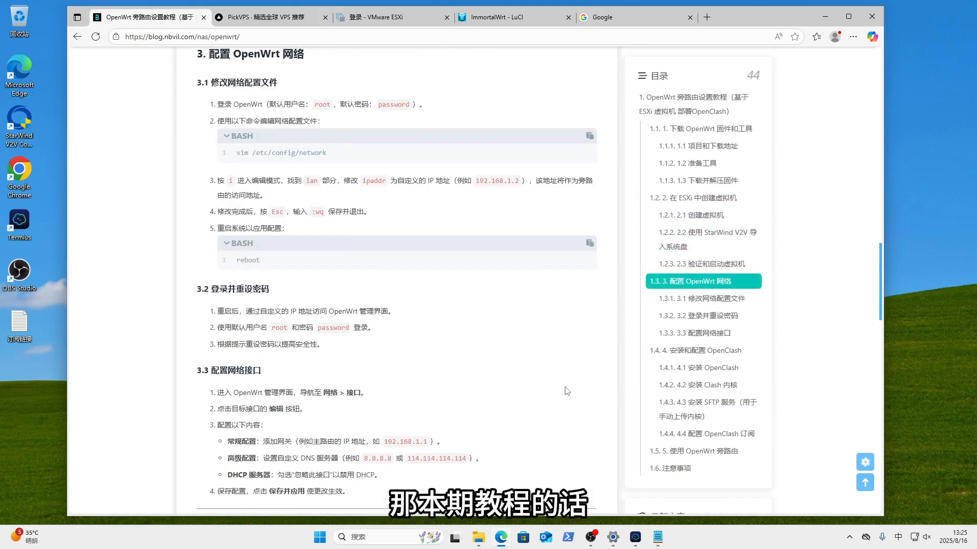
pyautogui.scroll(-4, 567, 391)
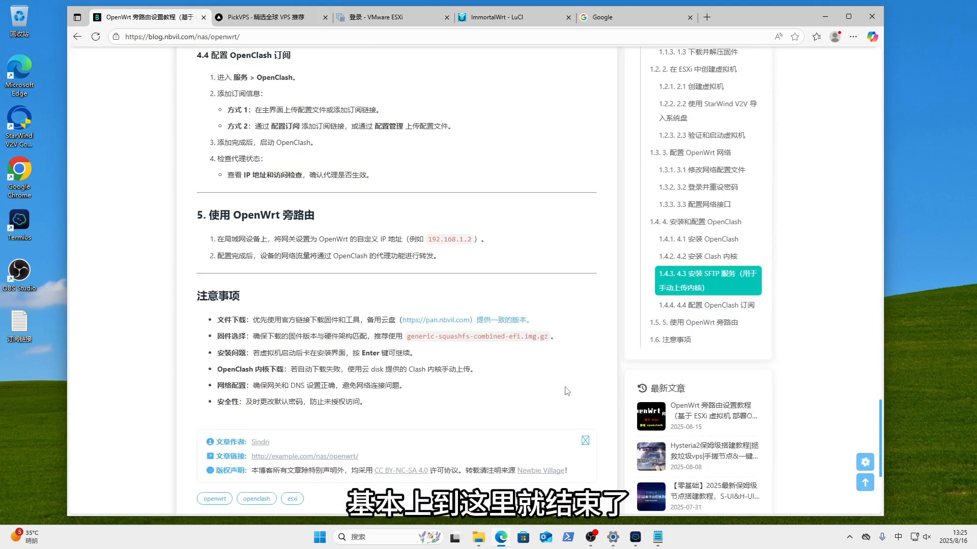
pyautogui.scroll(18, 567, 391)
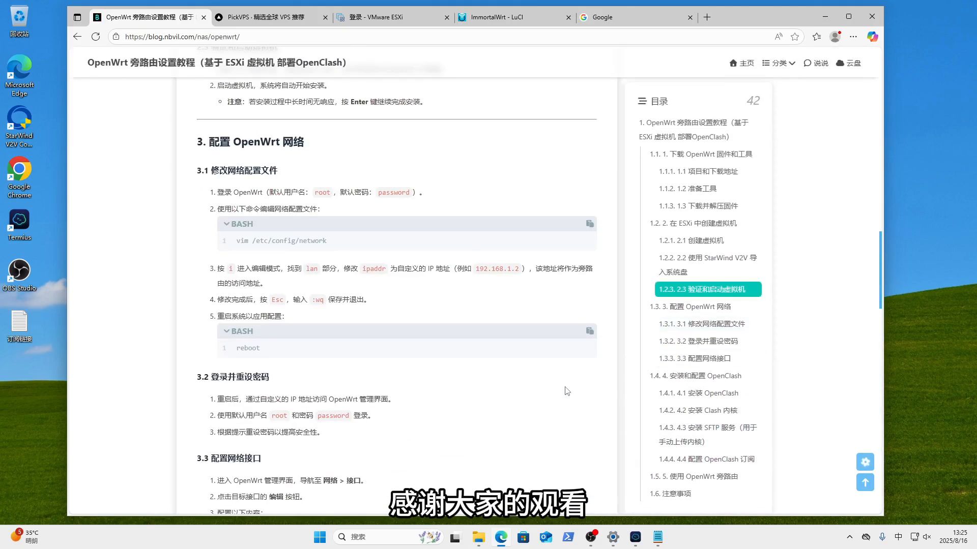
pyautogui.scroll(10, 567, 391)
pyautogui.scroll(10, 567, 391)
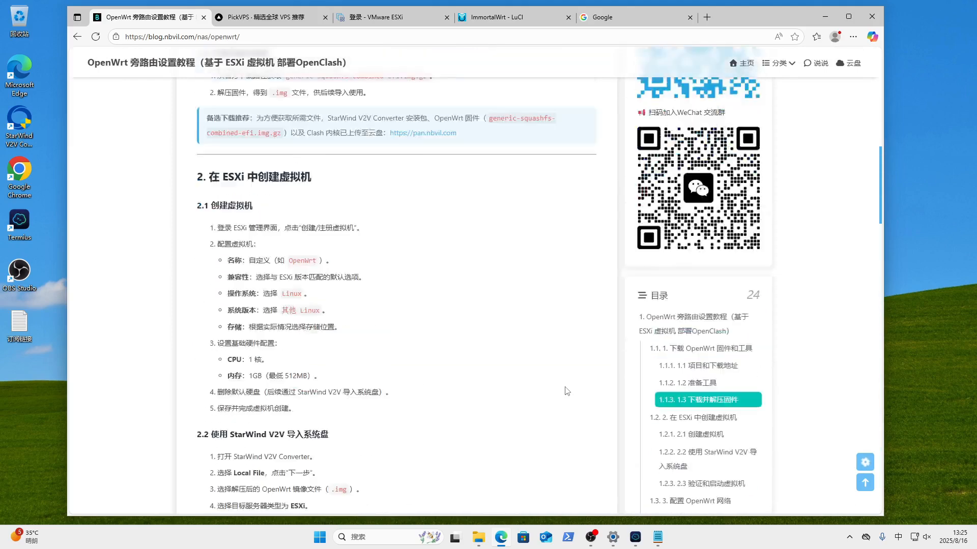
pyautogui.scroll(-1, 567, 391)
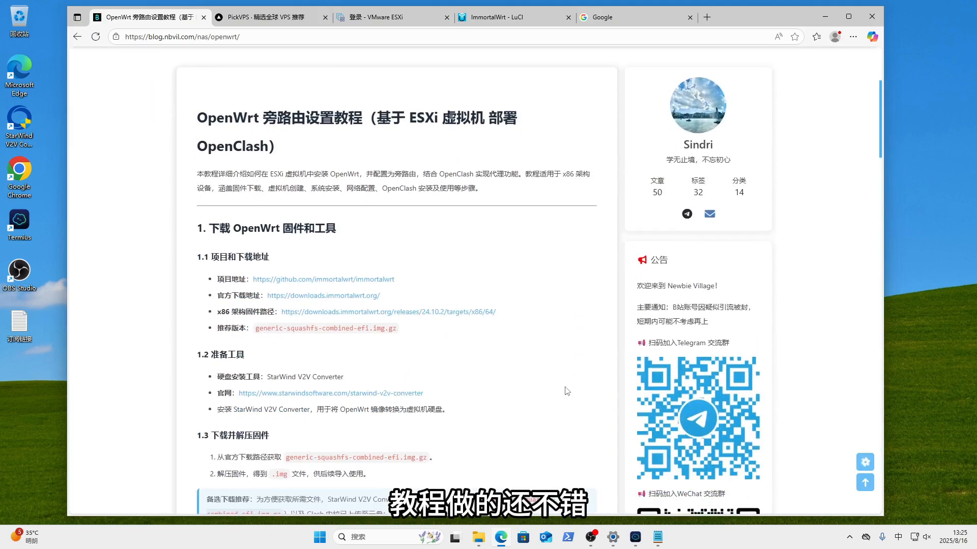